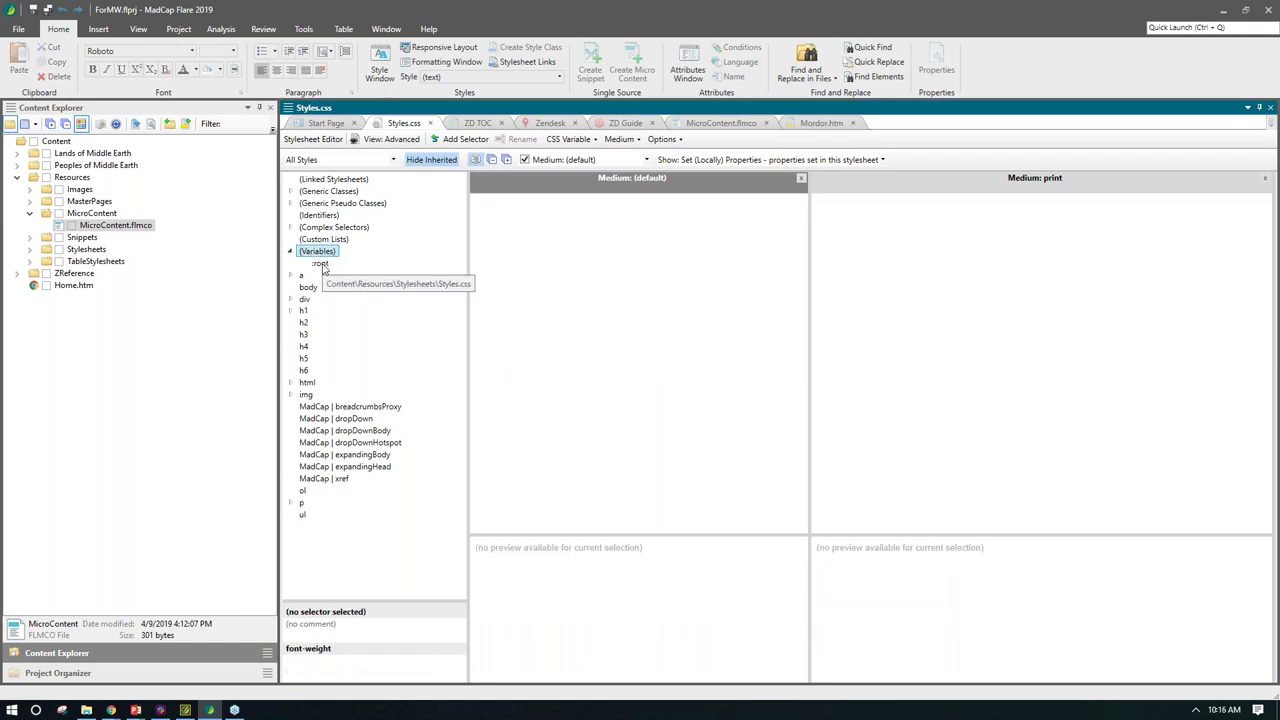
# Step: View the existing :root variables, then start a new CSS variable with :root as its HTML element
pyautogui.click(320, 264)
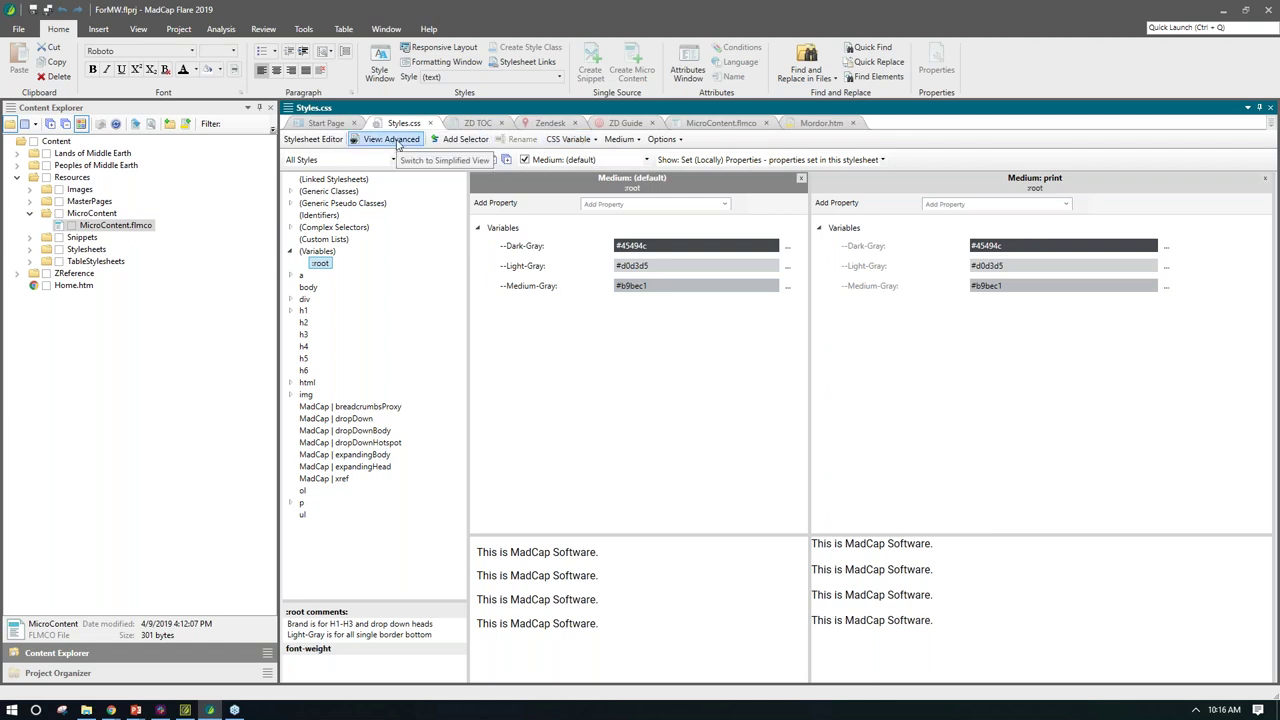
pyautogui.click(588, 145)
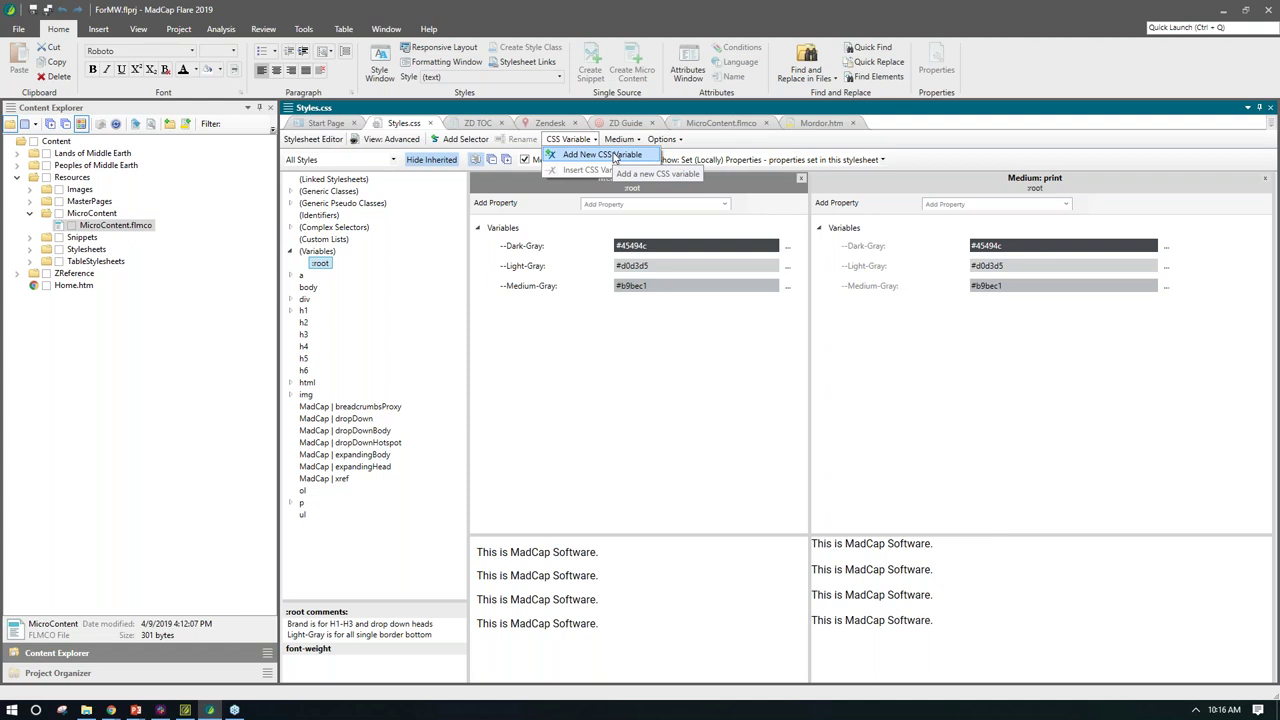
pyautogui.click(322, 256)
pyautogui.rightClick(324, 253)
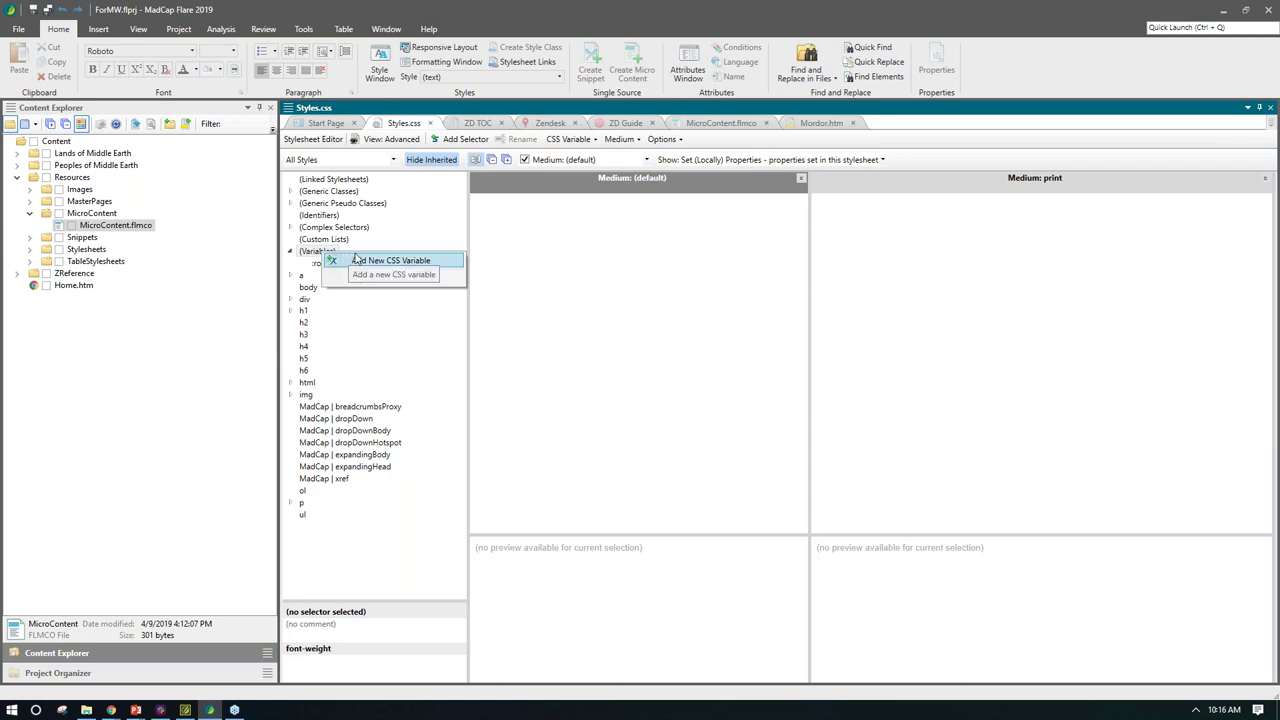
pyautogui.click(424, 264)
pyautogui.moveTo(667, 272); pyautogui.dragTo(675, 239)
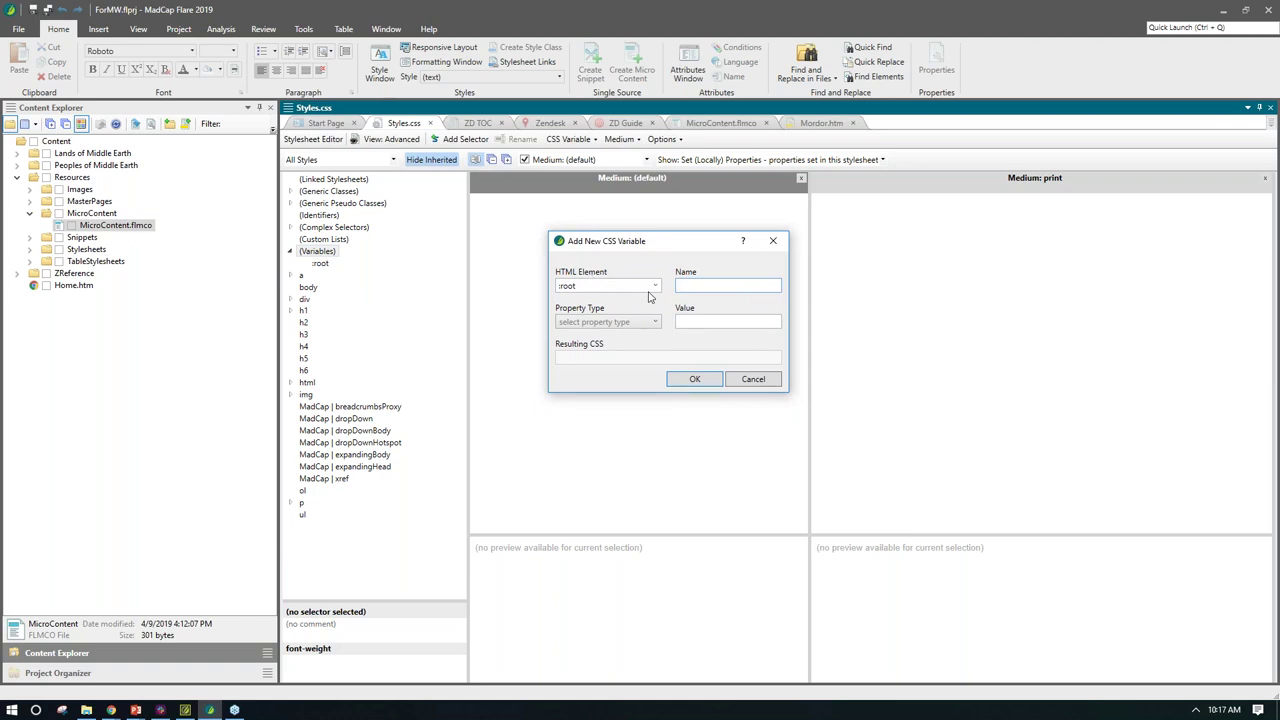
pyautogui.click(655, 287)
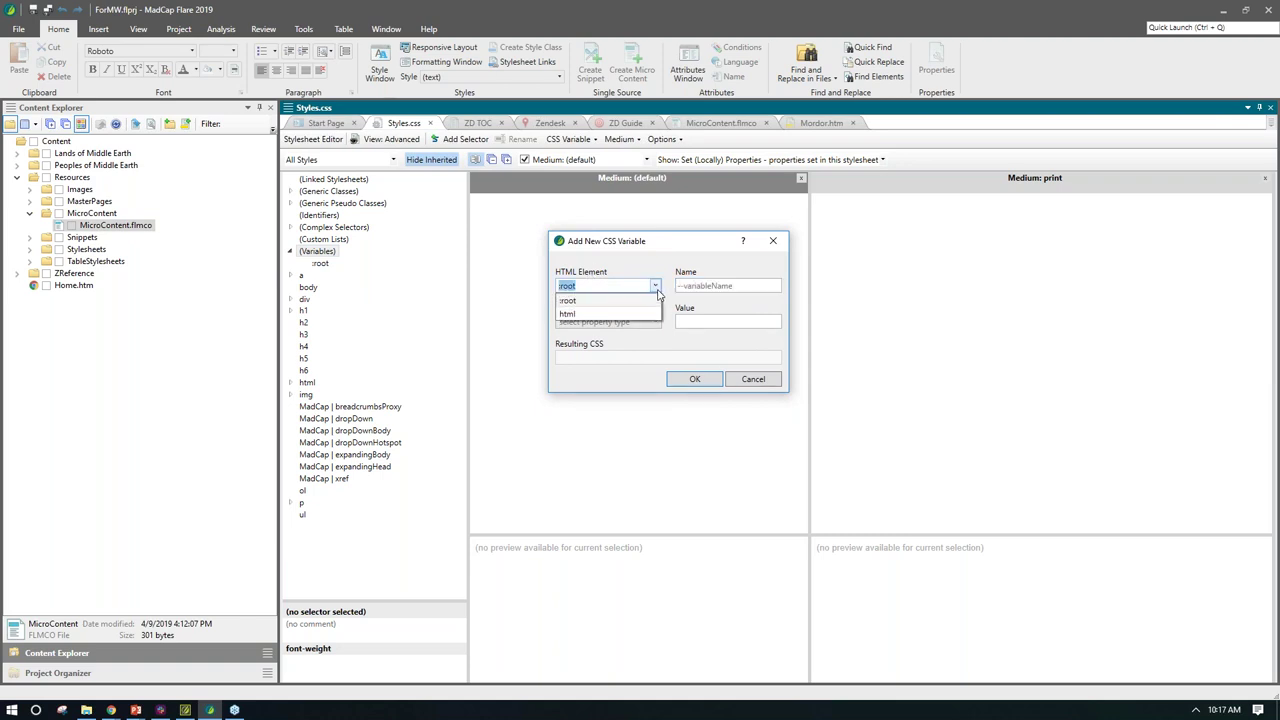
pyautogui.click(657, 290)
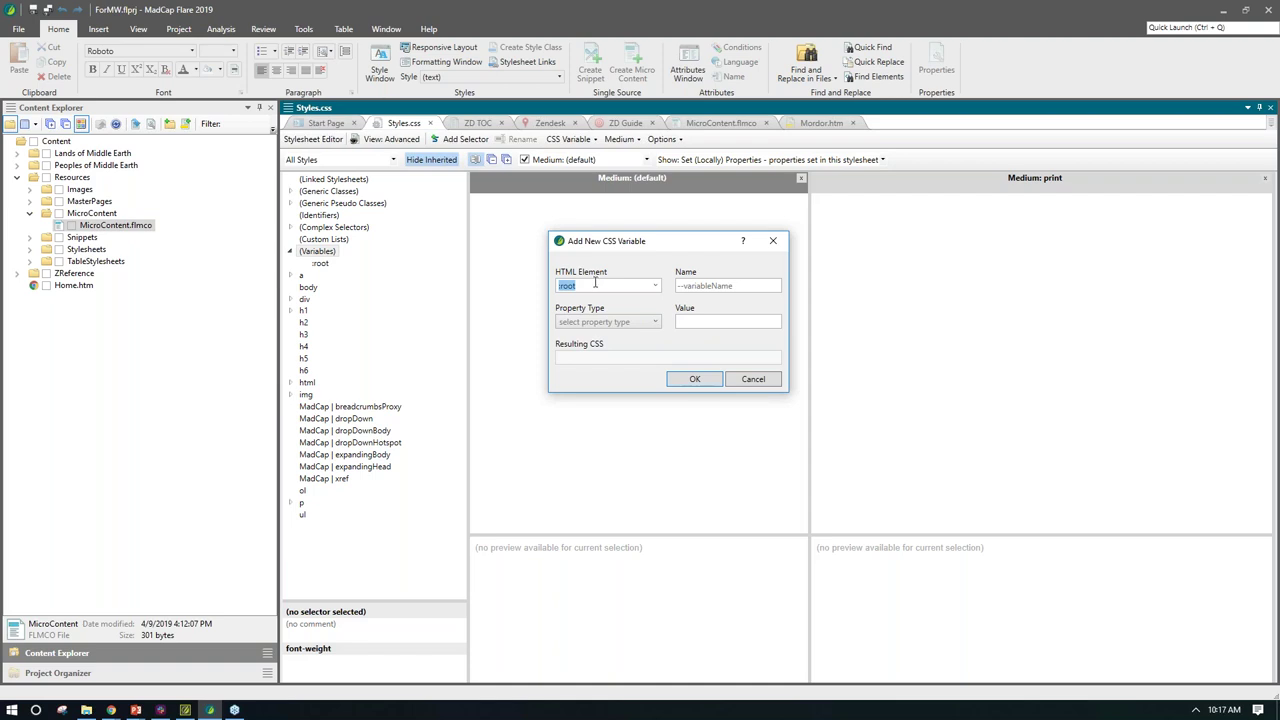
# Step: Name the new CSS variable Brand and set its property type to Color
pyautogui.click(705, 286)
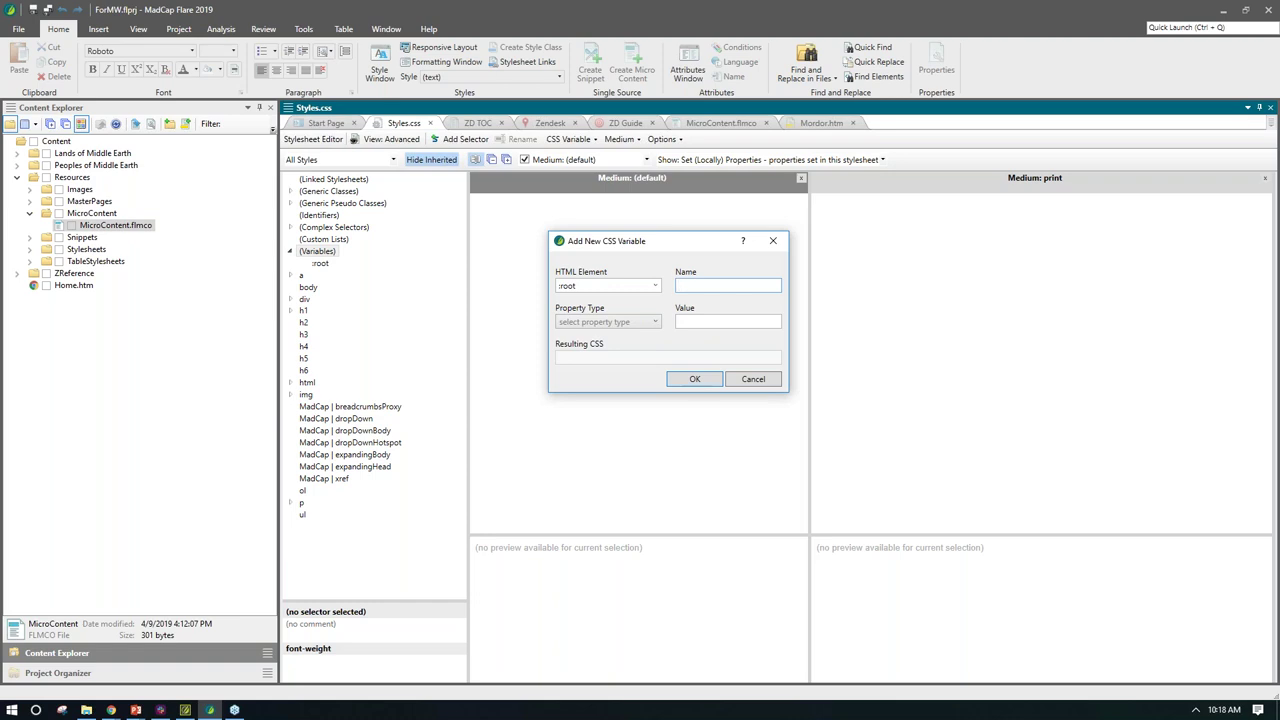
pyautogui.write('Brand')
pyautogui.click(656, 325)
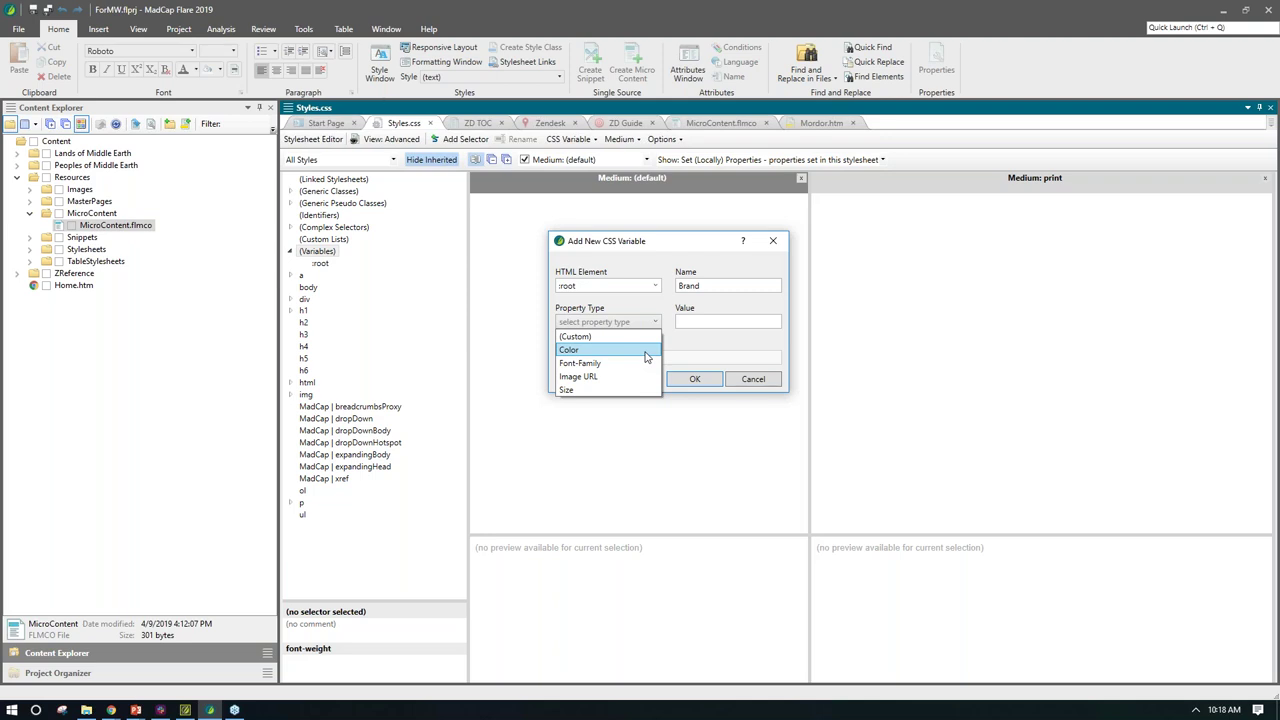
pyautogui.click(586, 350)
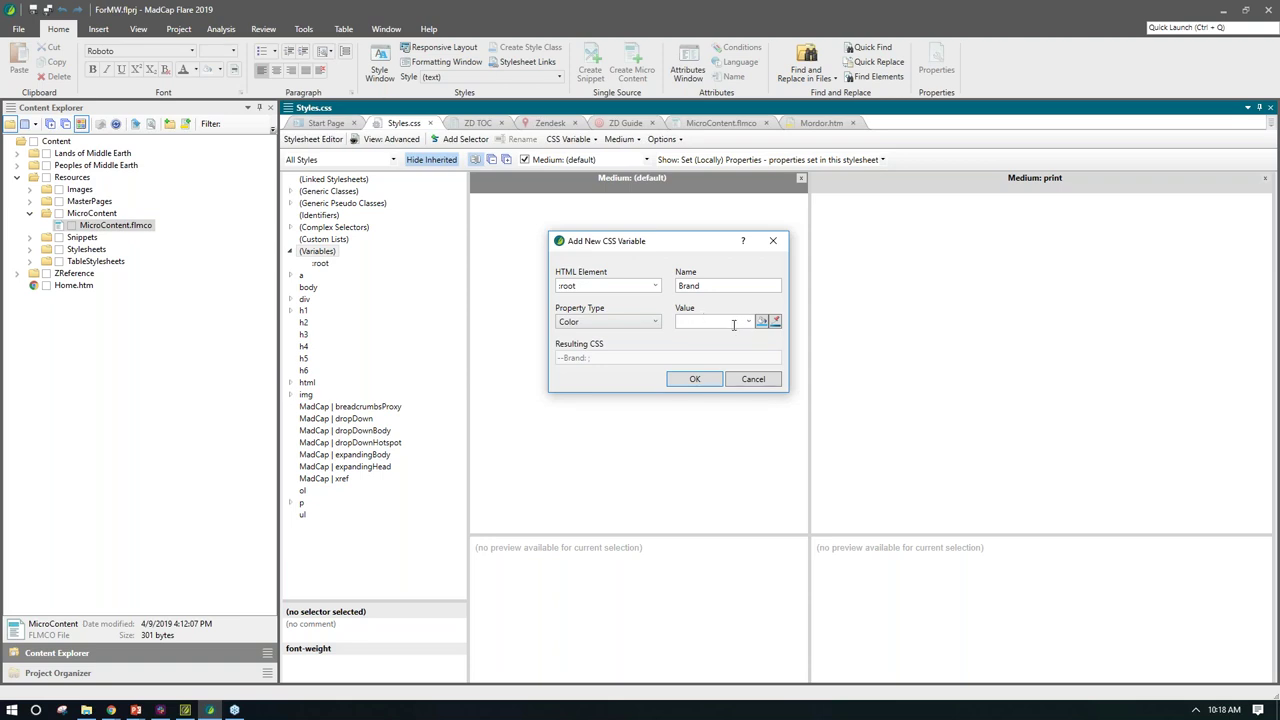
# Step: Sample the teal #00657c from the window's title strip as the Brand variable's value and add the variable
pyautogui.click(748, 322)
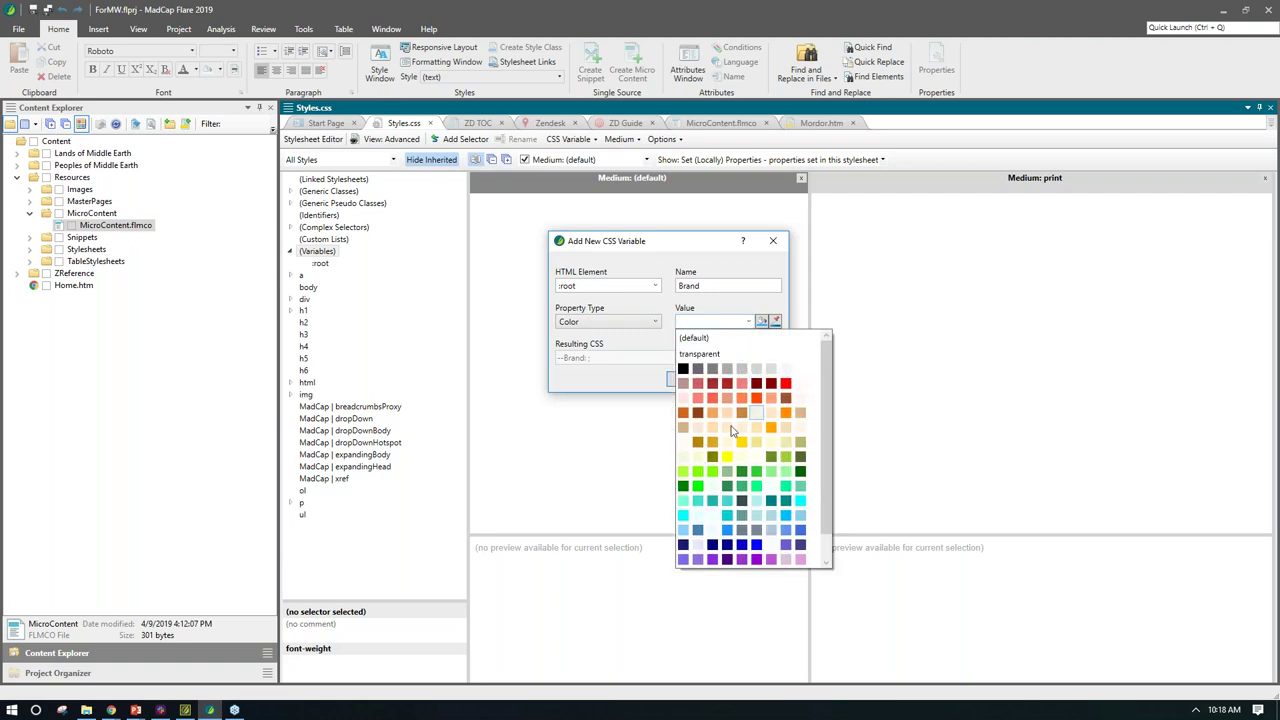
pyautogui.click(762, 323)
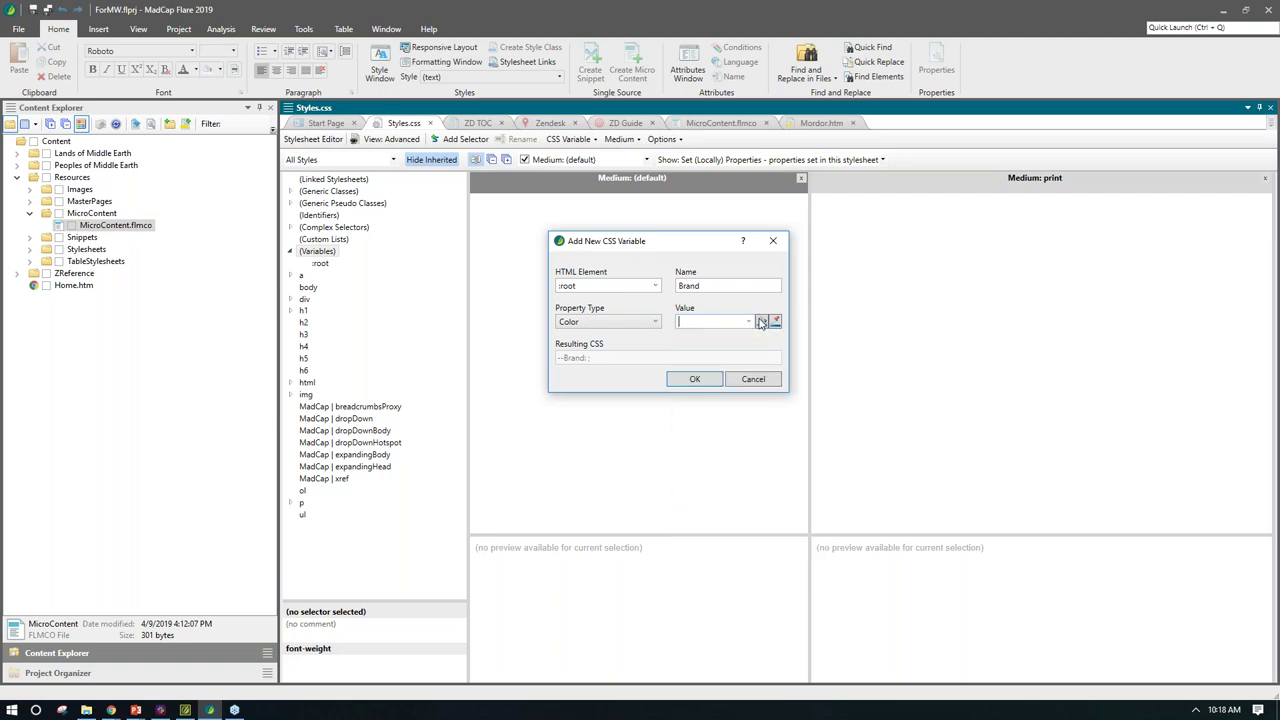
pyautogui.click(762, 323)
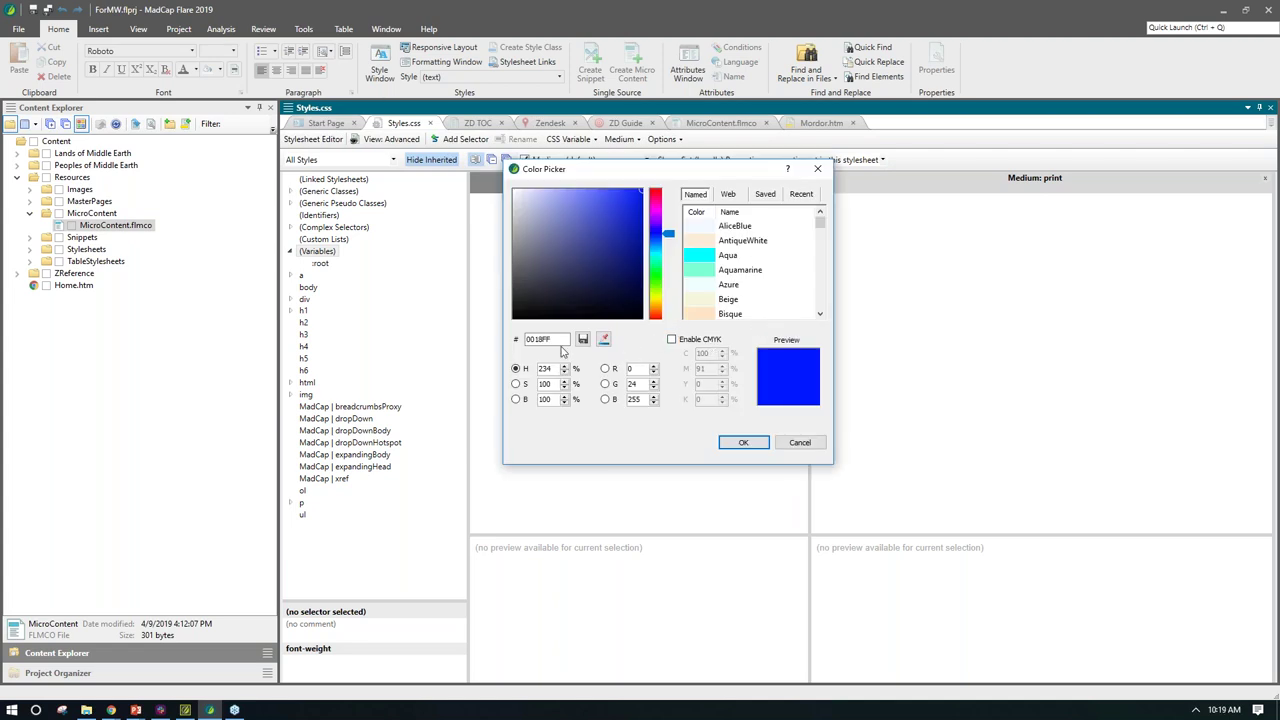
pyautogui.click(789, 448)
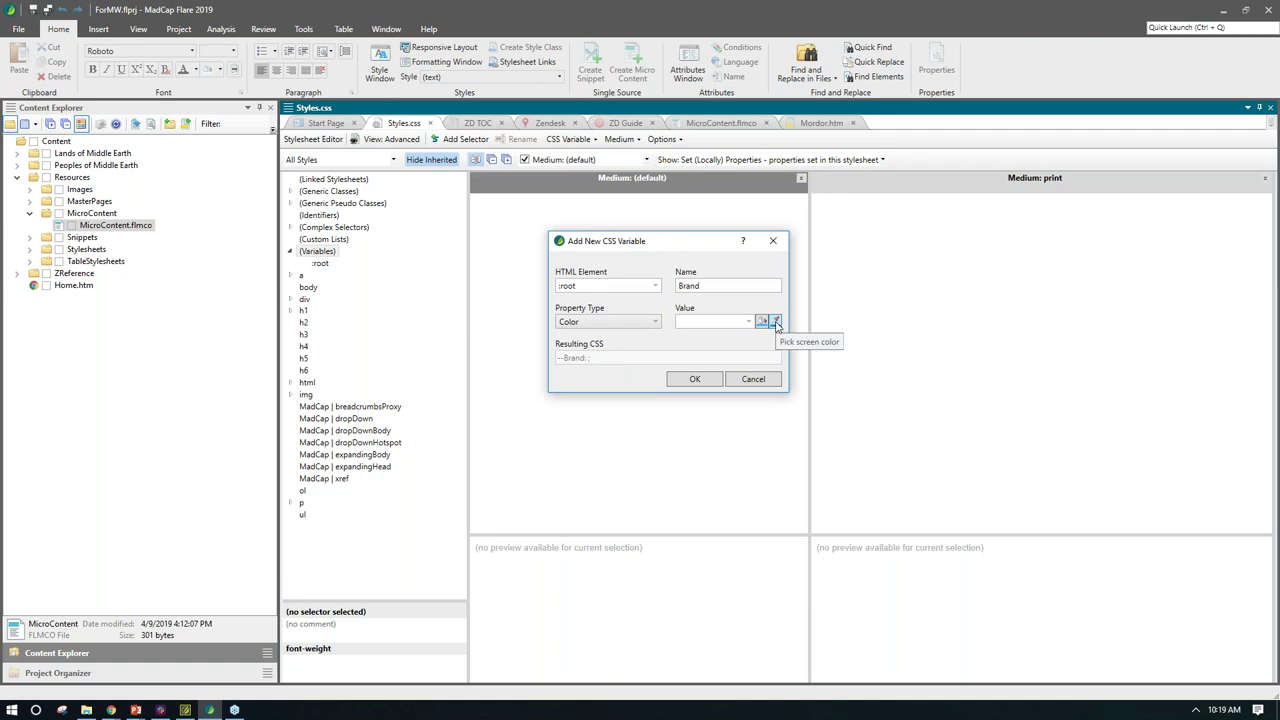
pyautogui.click(776, 322)
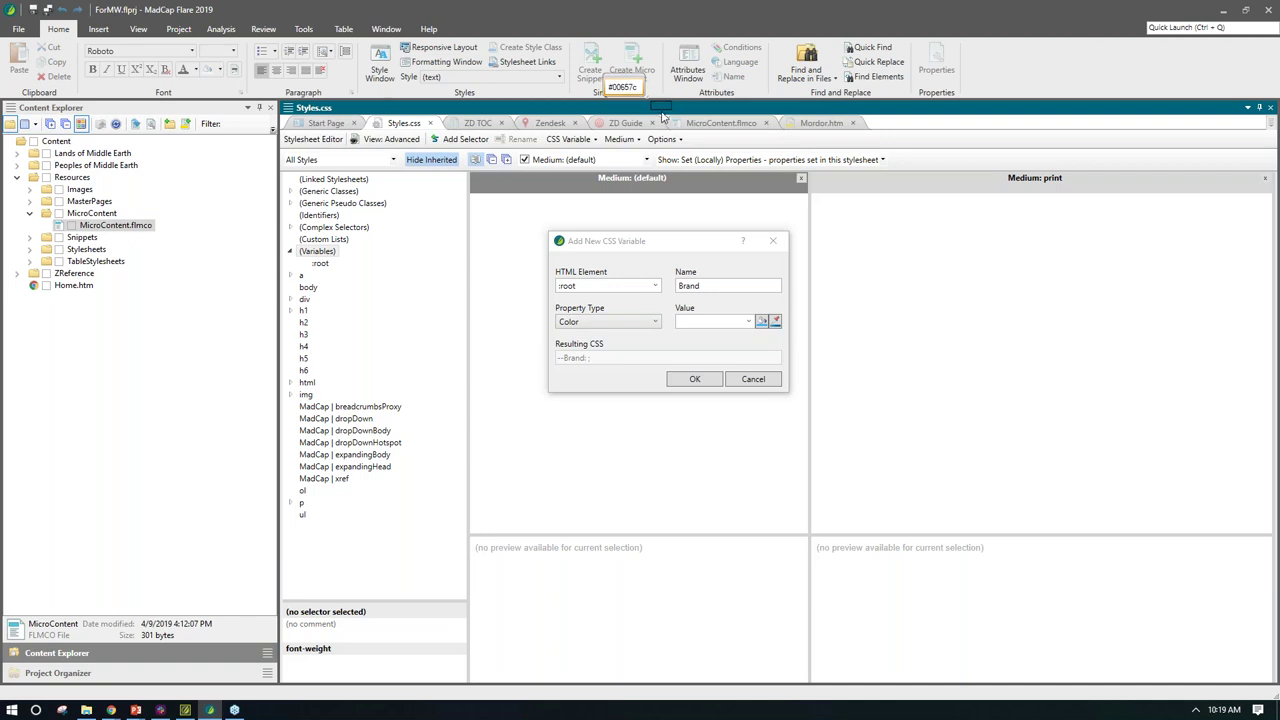
pyautogui.click(661, 117)
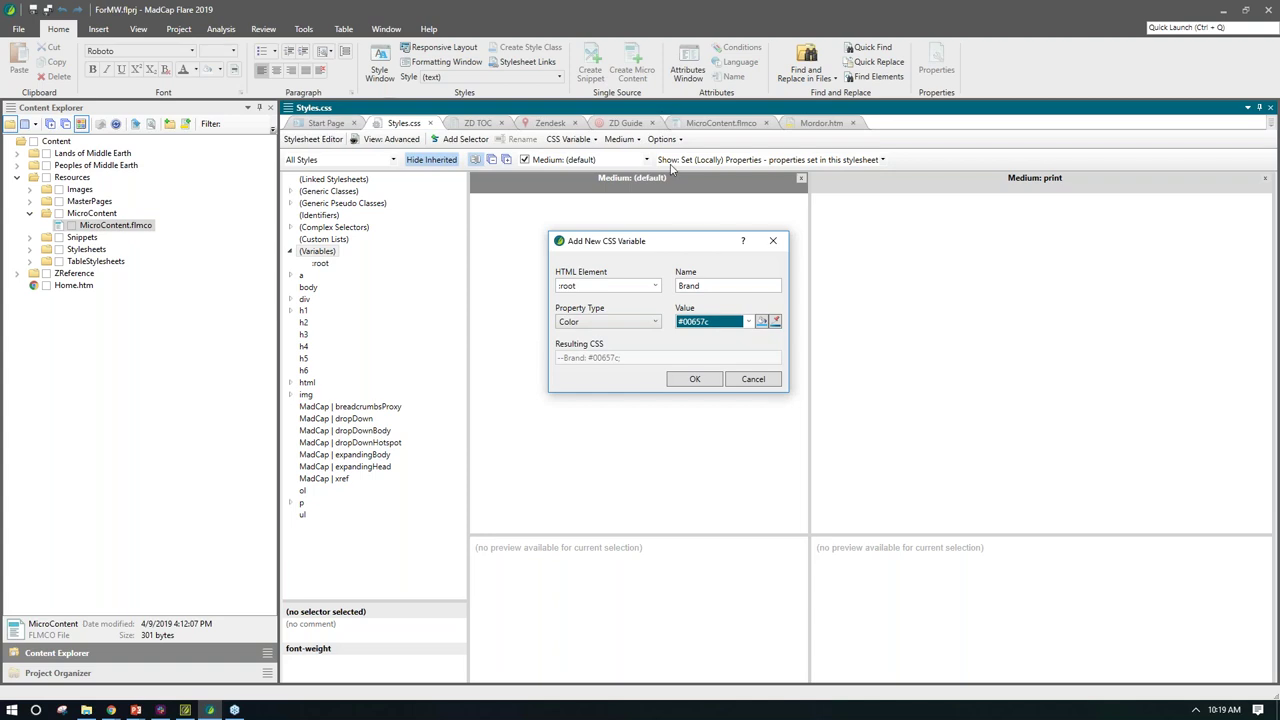
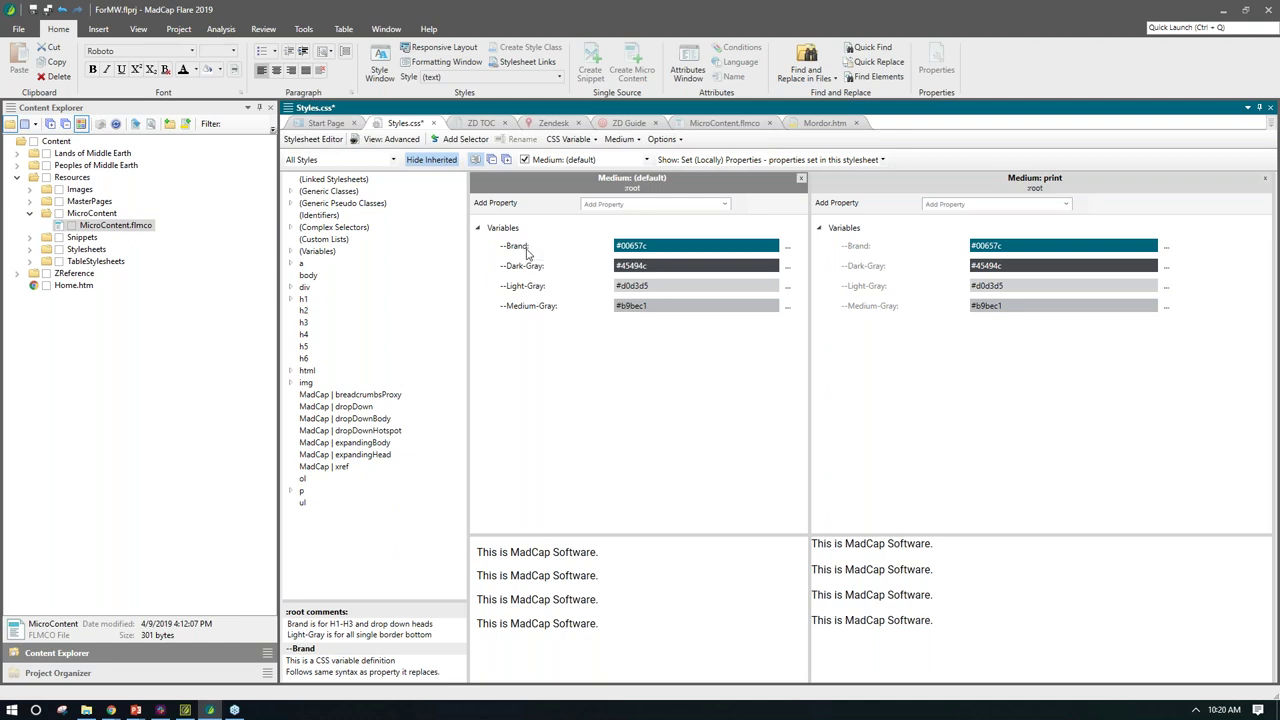
# Step: Insert the --Brand CSS variable as the font color of the h1 style
pyautogui.click(304, 300)
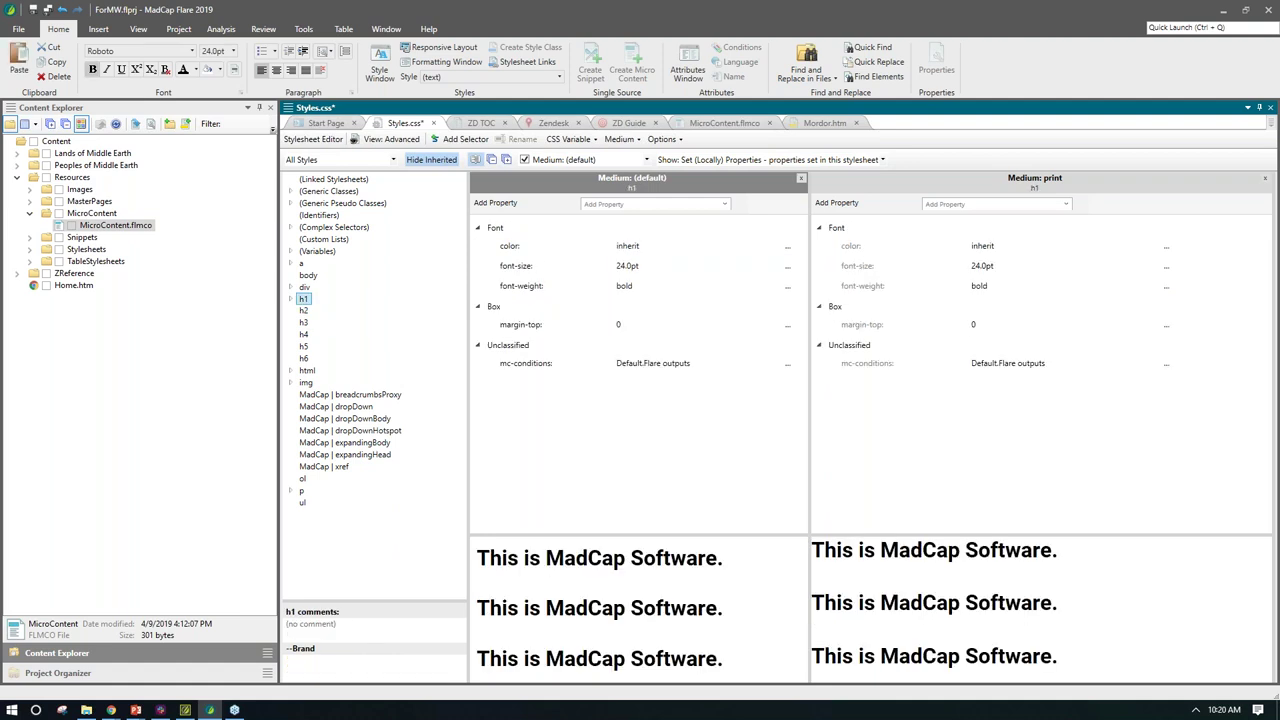
pyautogui.click(633, 247)
pyautogui.press('Escape')
pyautogui.rightClick(509, 250)
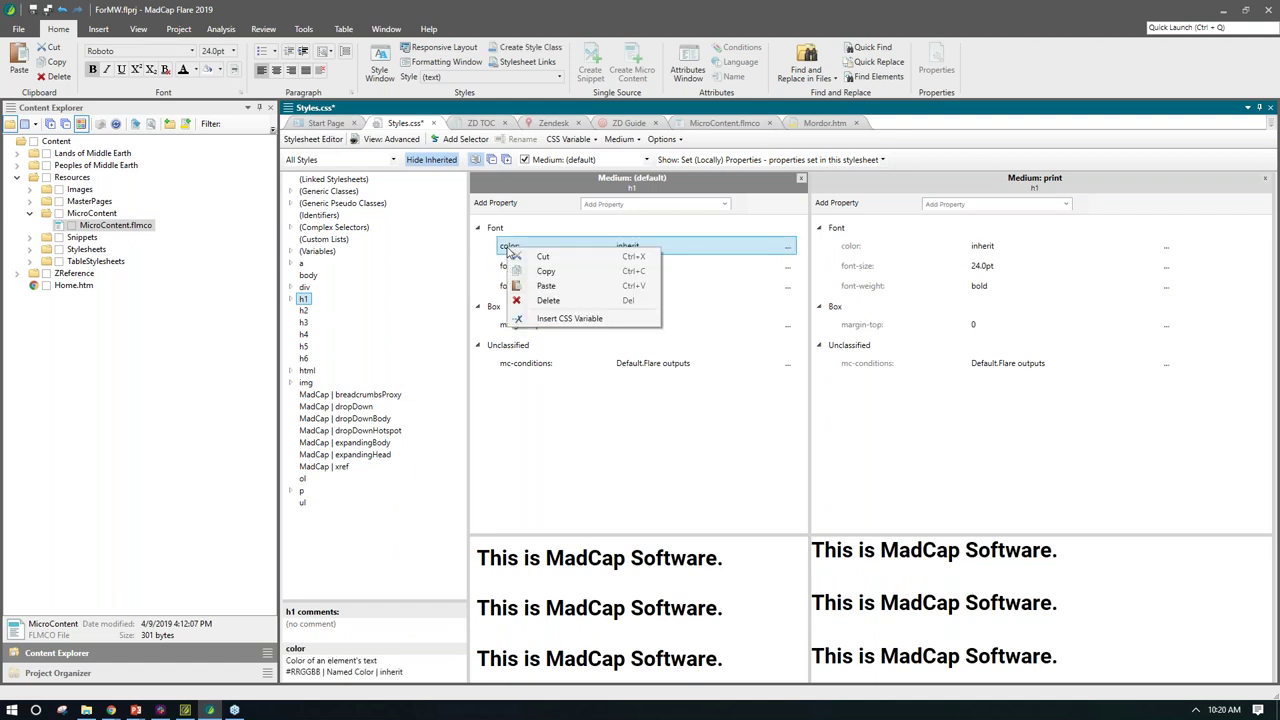
pyautogui.click(597, 320)
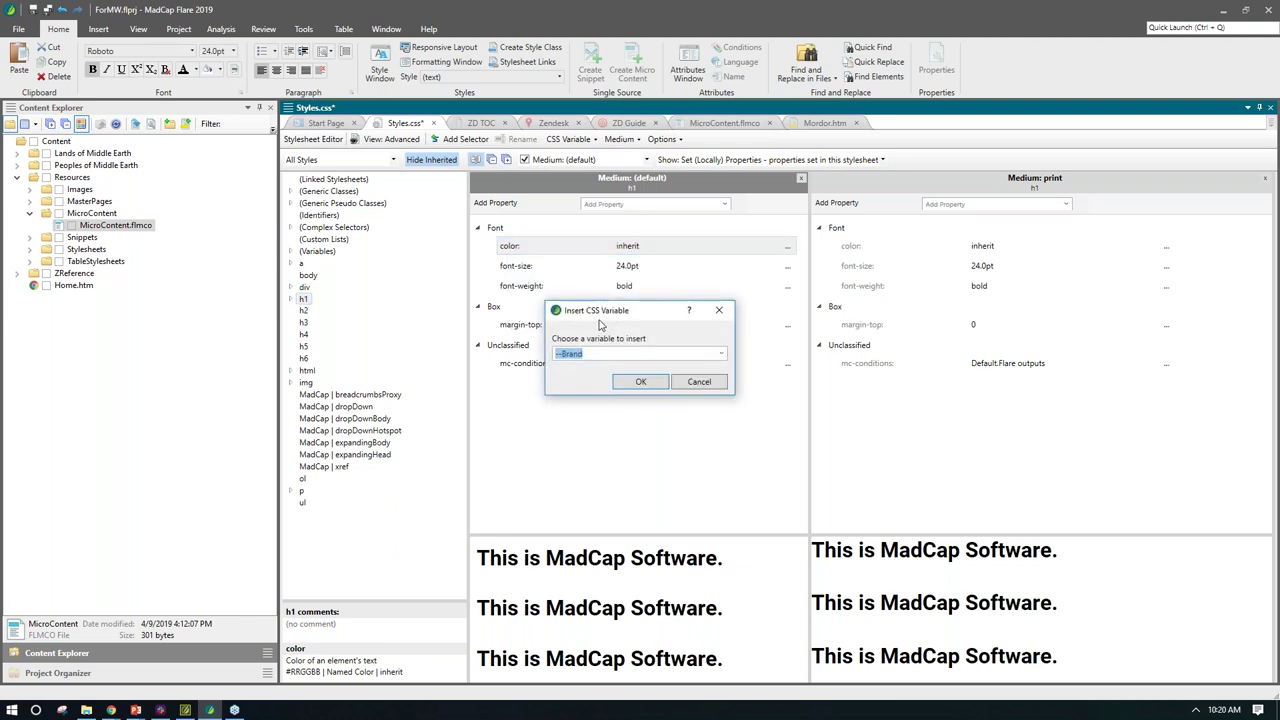
pyautogui.click(721, 354)
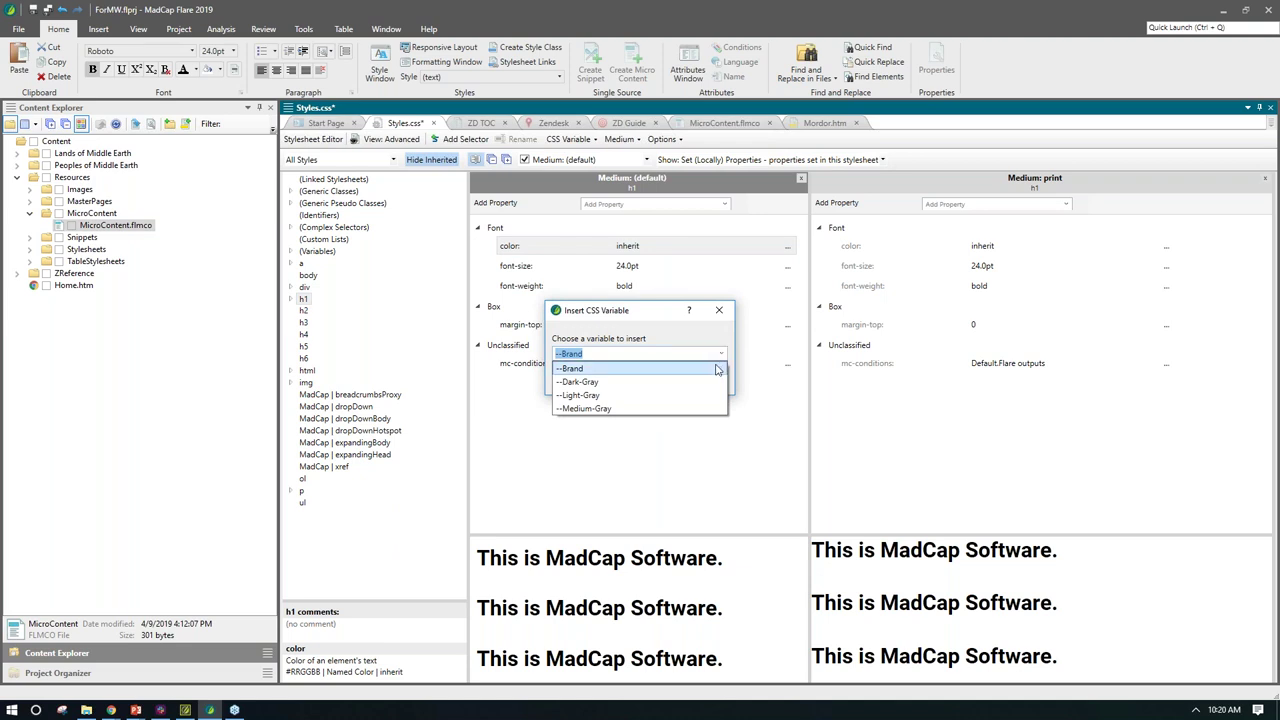
pyautogui.click(714, 368)
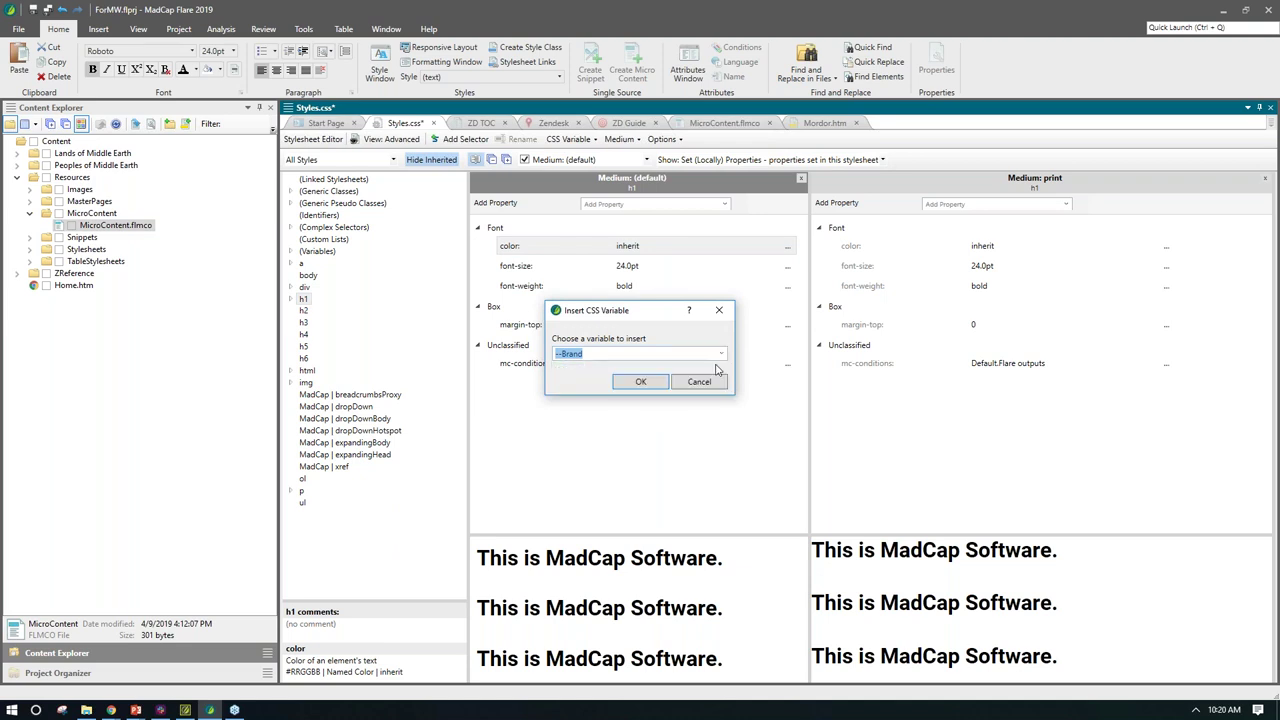
pyautogui.click(641, 382)
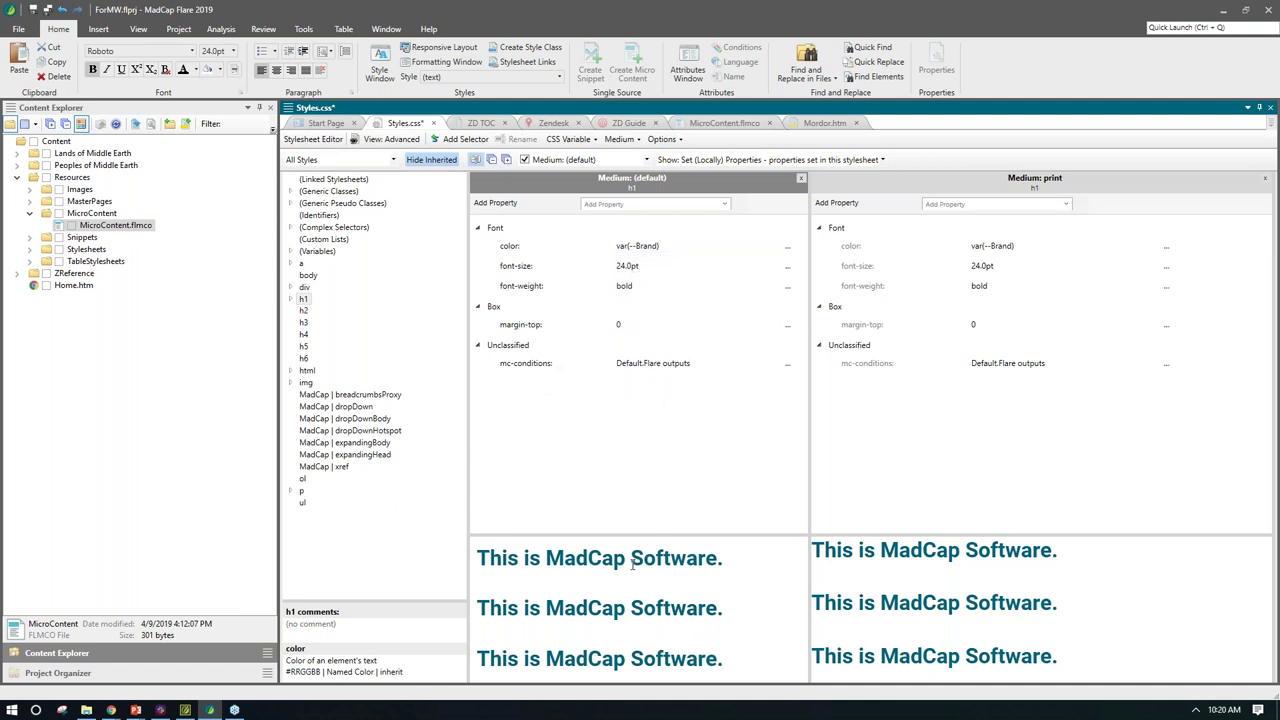
# Step: Insert the --Brand CSS variable as the font color of the h2 style
pyautogui.click(303, 312)
pyautogui.rightClick(540, 250)
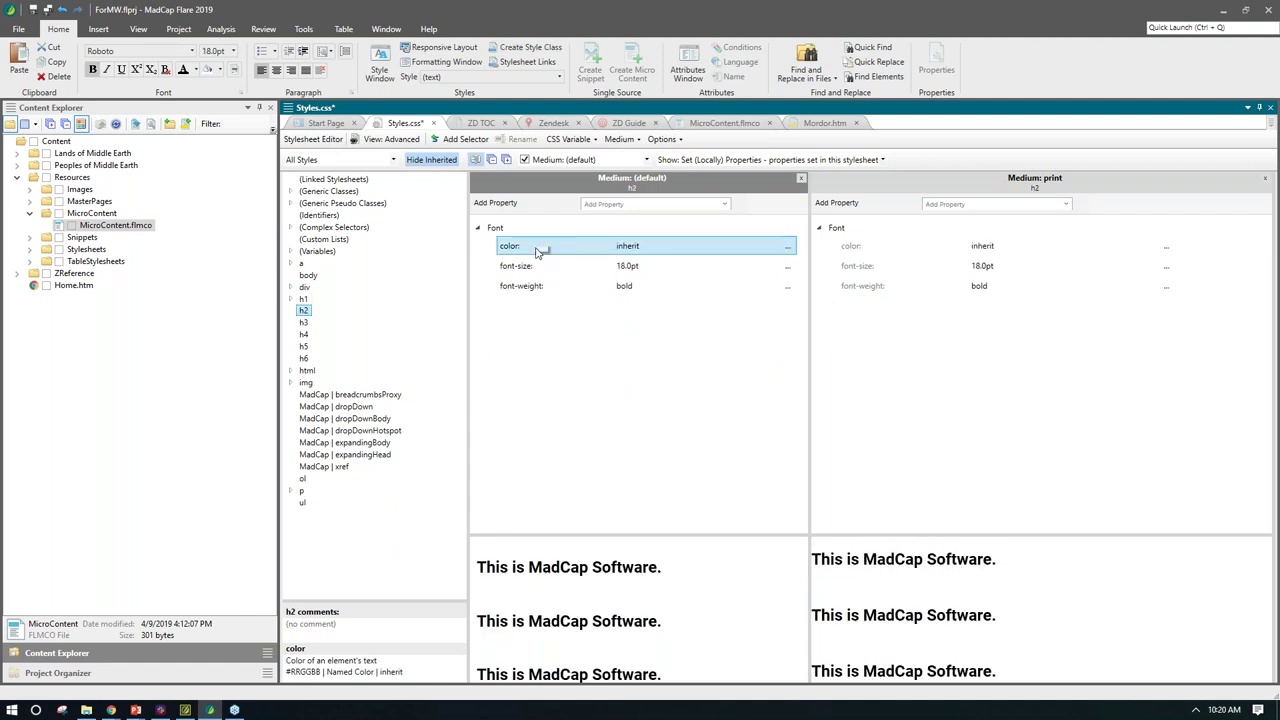
pyautogui.click(597, 318)
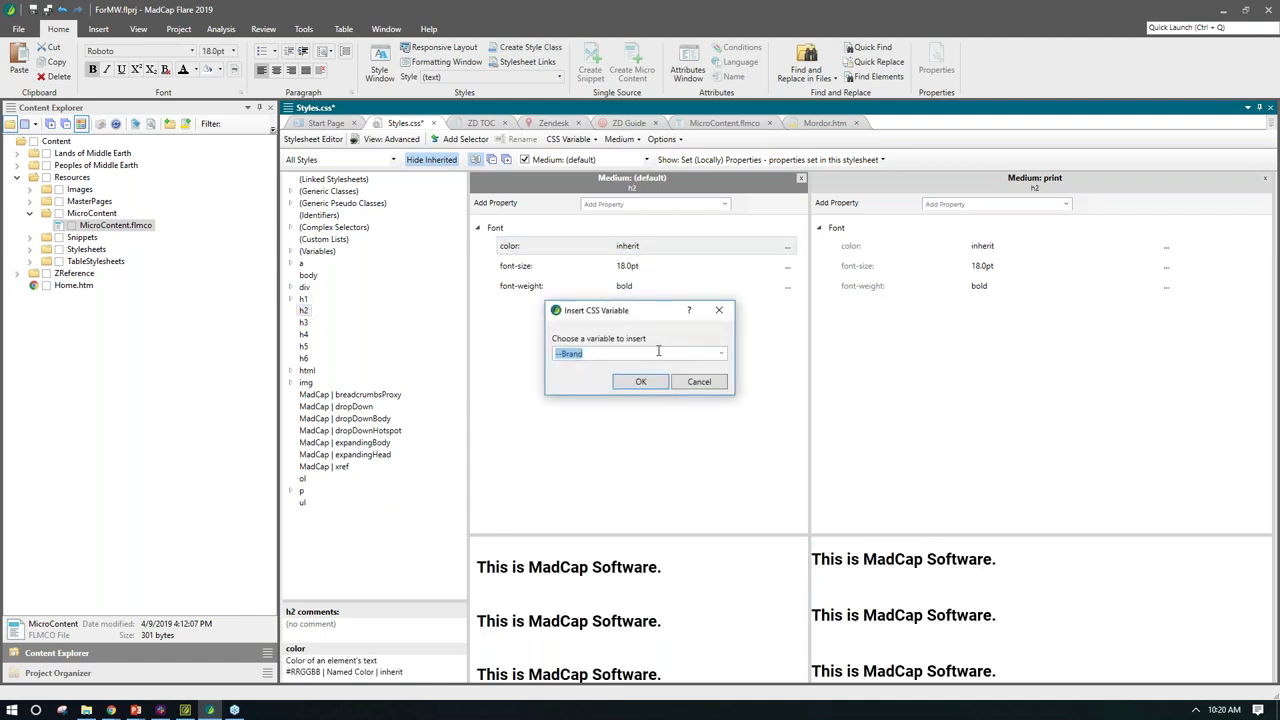
pyautogui.click(657, 381)
# Step: Insert the --Brand CSS variable as the font color of the h3 style and save the stylesheet
pyautogui.click(309, 323)
pyautogui.rightClick(519, 254)
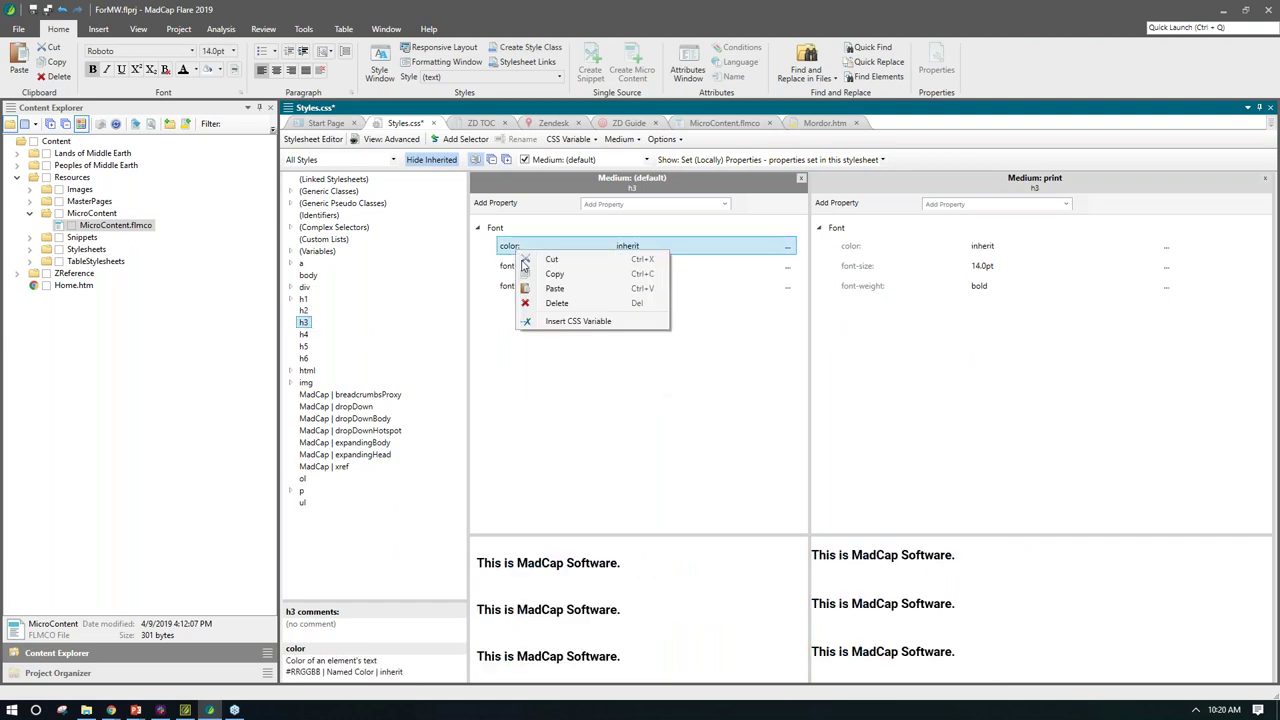
pyautogui.click(568, 323)
pyautogui.click(621, 388)
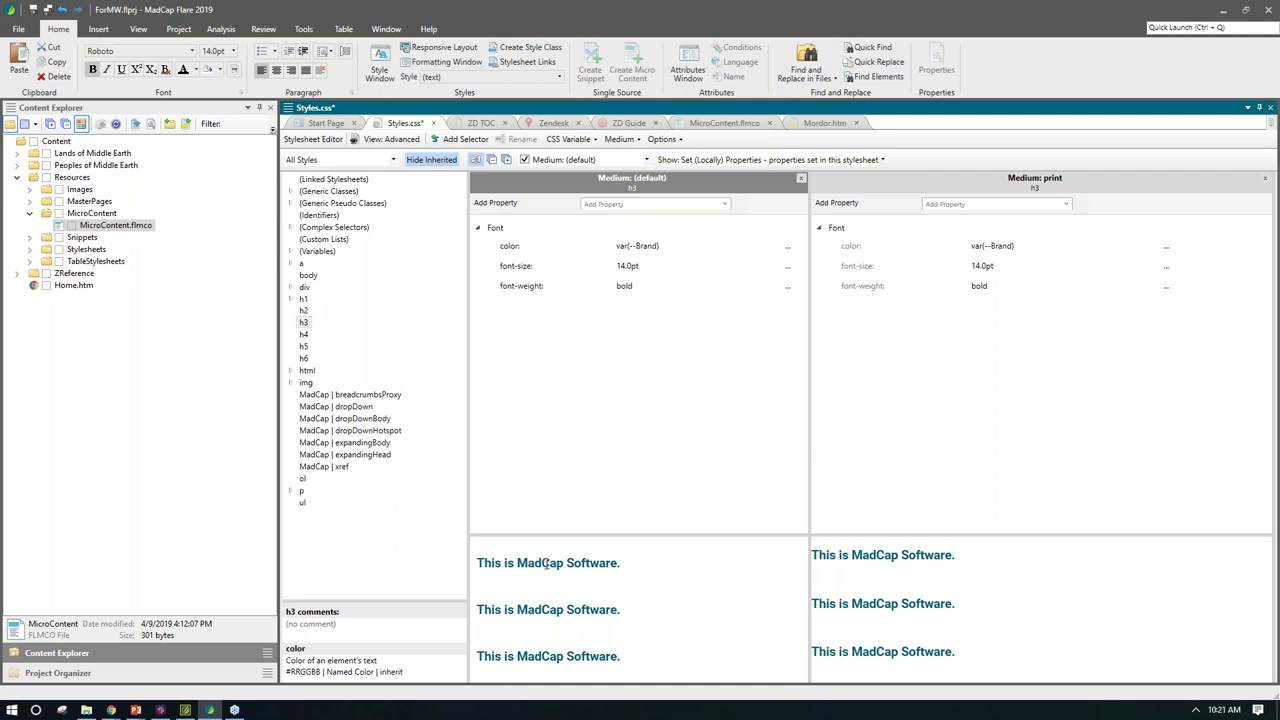
pyautogui.hotkey('ctrl', 's')
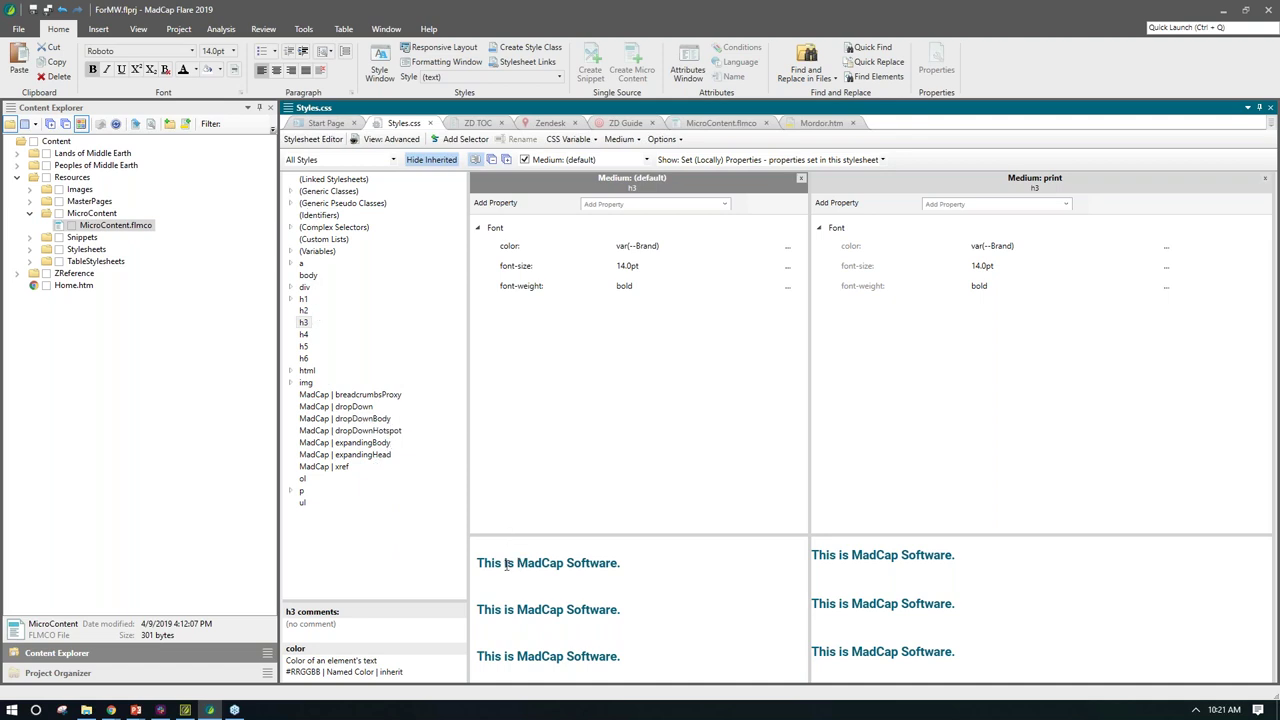
# Step: Change the --Brand variable under :root to the red #ff0000 and save the stylesheet
pyautogui.click(290, 252)
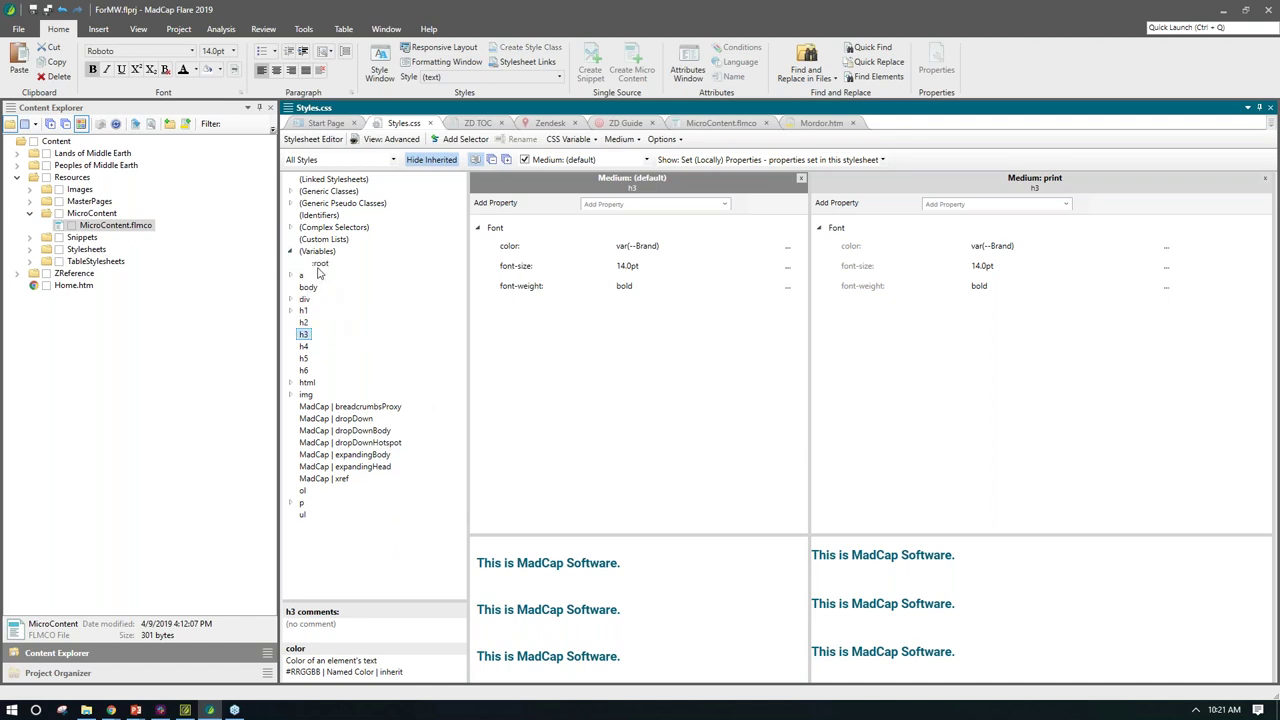
pyautogui.click(319, 264)
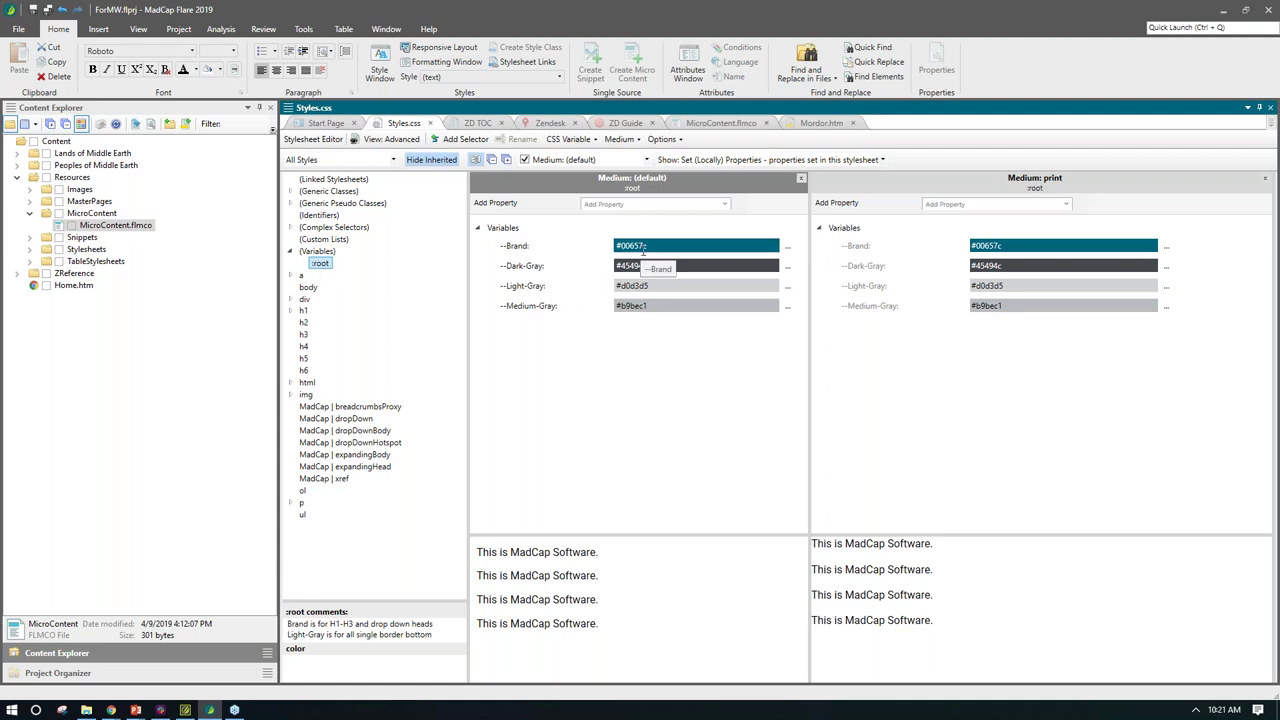
pyautogui.click(788, 247)
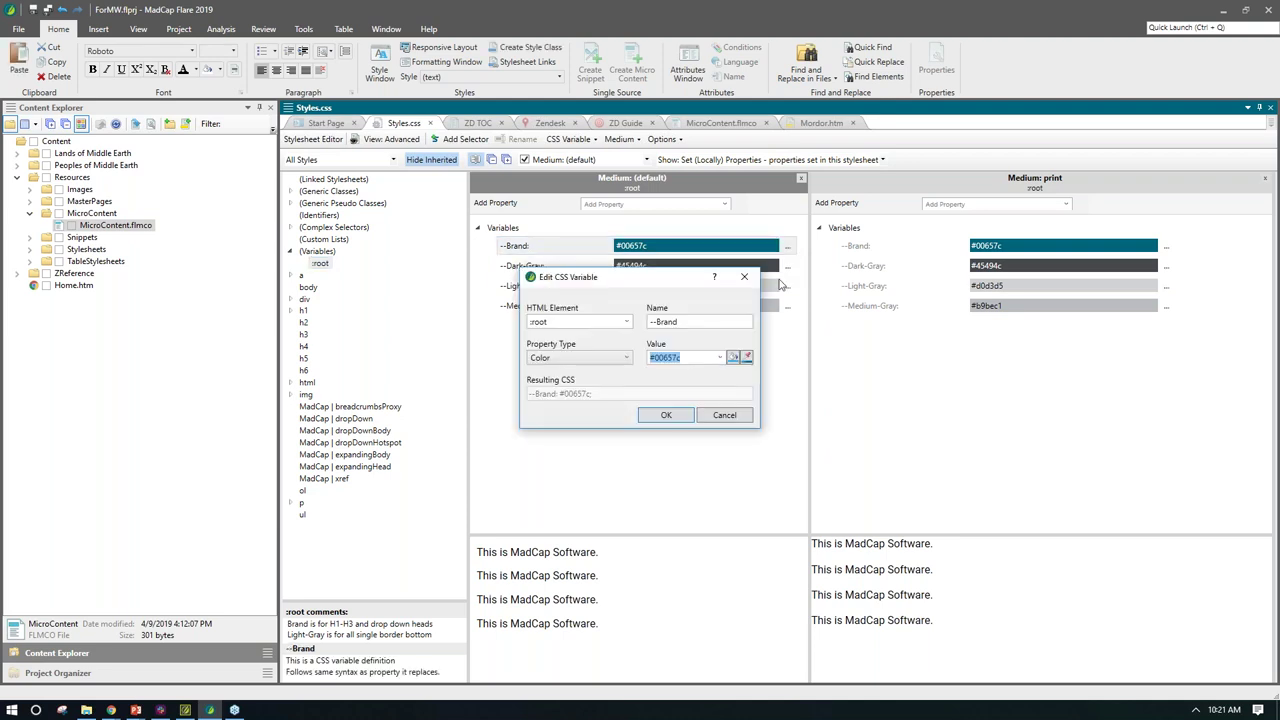
pyautogui.click(721, 358)
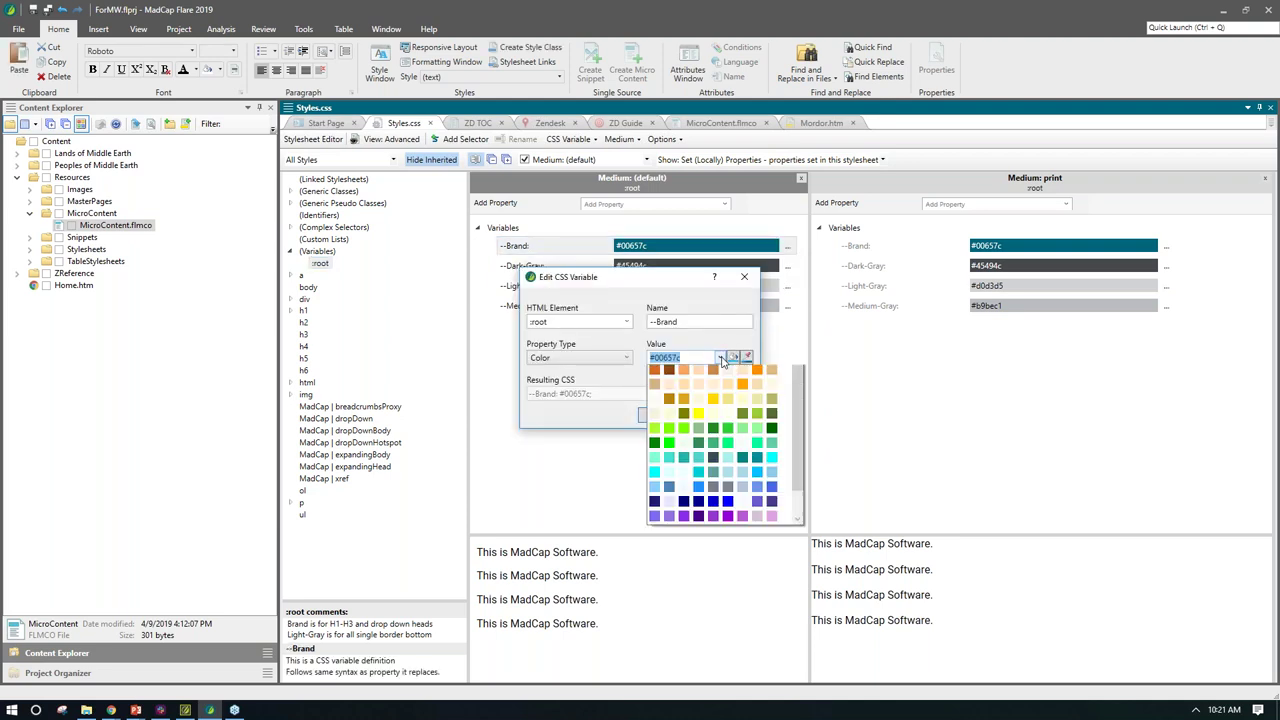
pyautogui.click(757, 420)
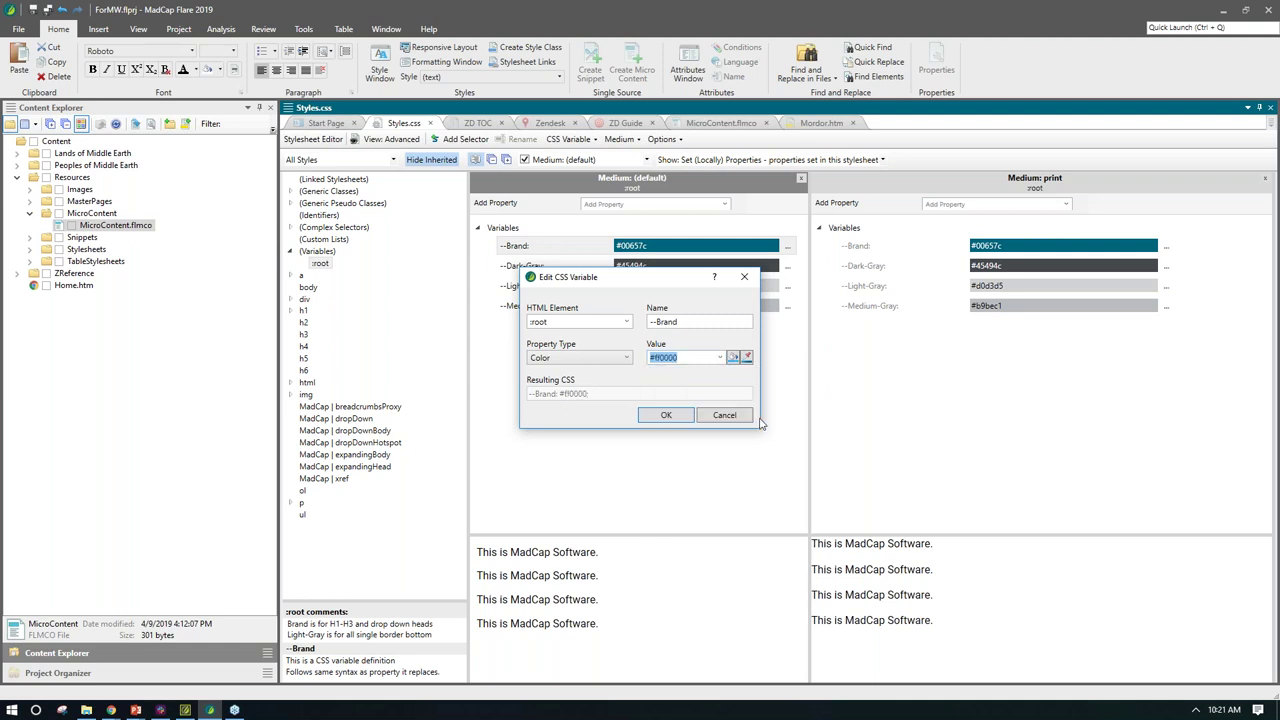
pyautogui.click(680, 416)
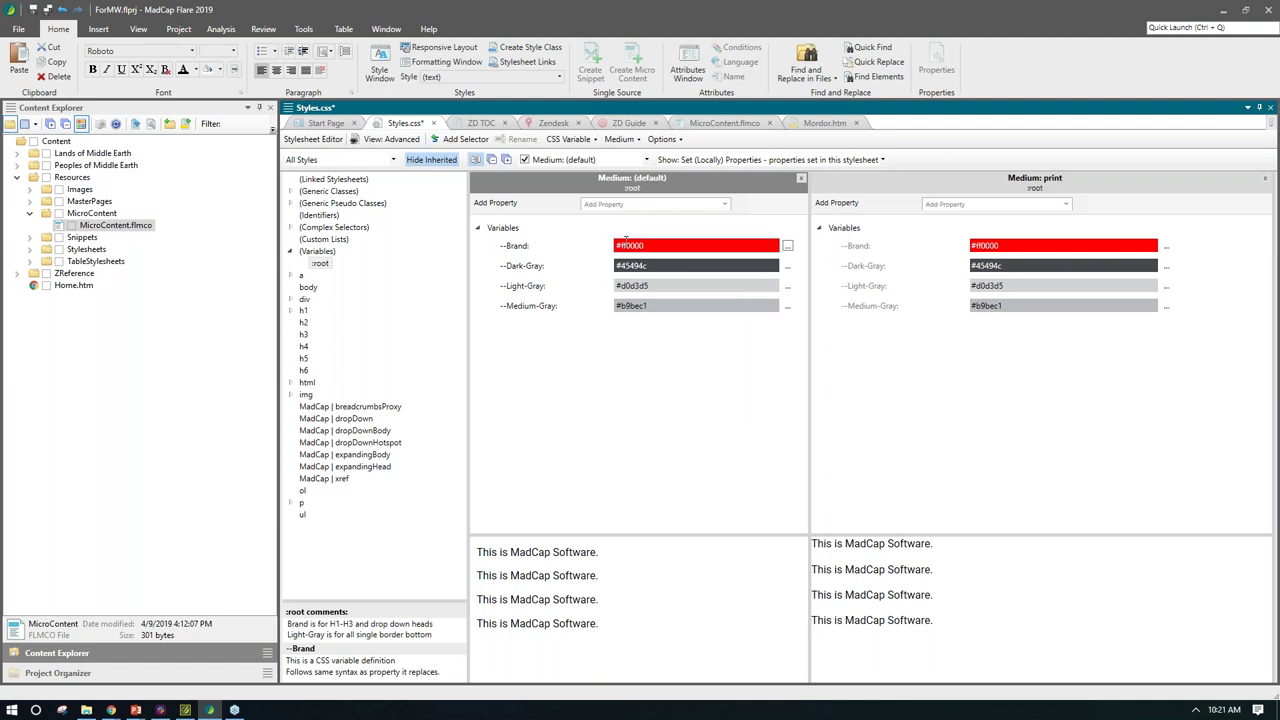
pyautogui.hotkey('ctrl', 's')
# Step: Check the previews of the h1 and h2 styles for the changed brand color
pyautogui.click(304, 311)
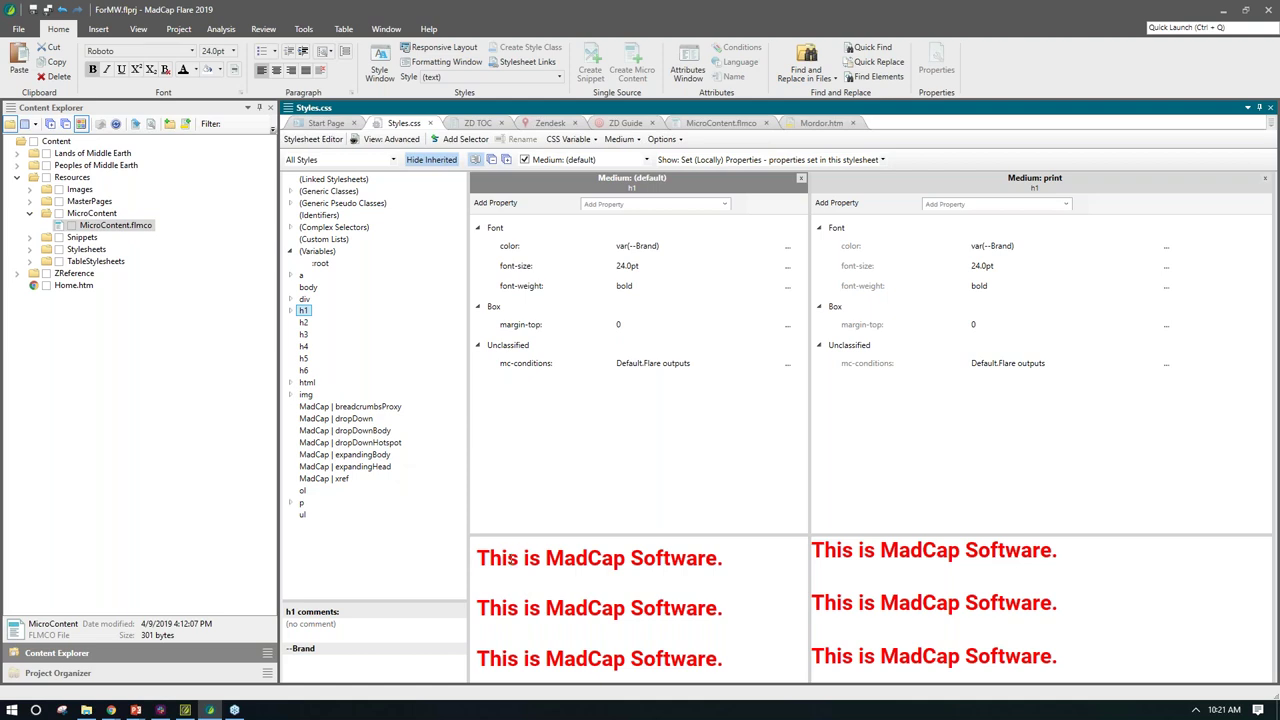
pyautogui.click(303, 322)
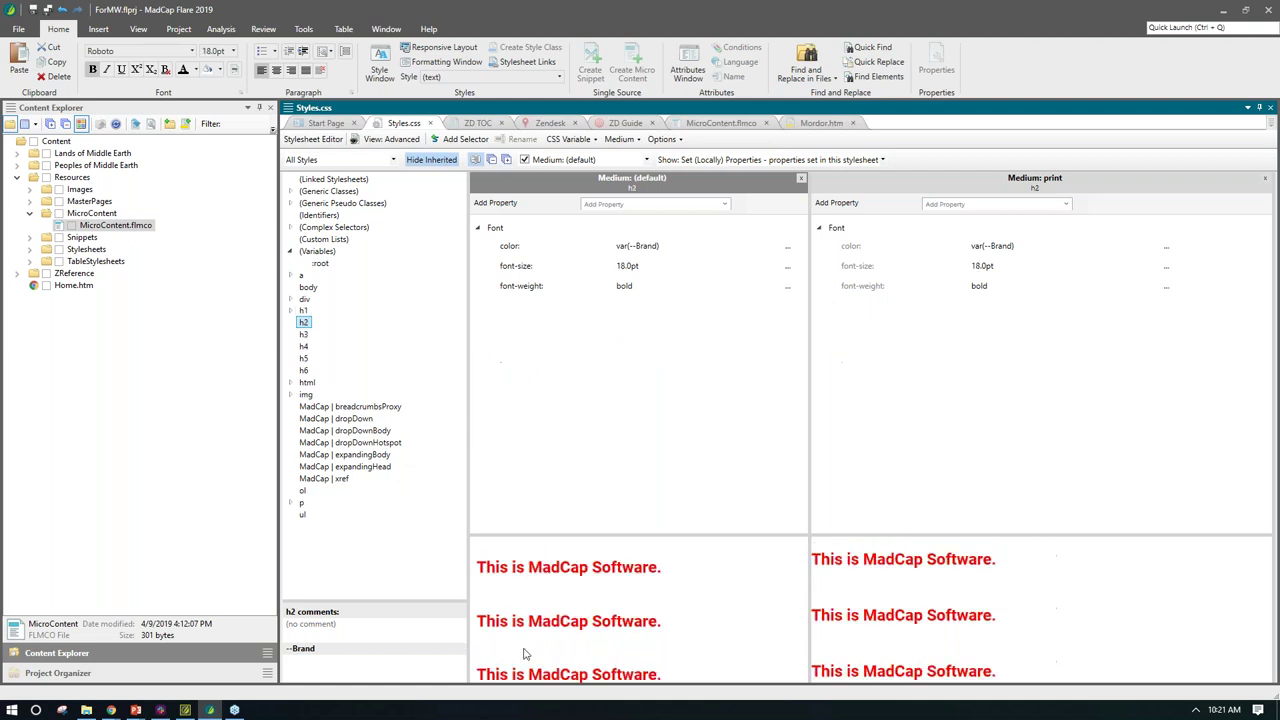
# Step: Check the h3 style's preview, and show the Formatting window's style details for the h1 heading in Harfoots.htm
pyautogui.click(304, 334)
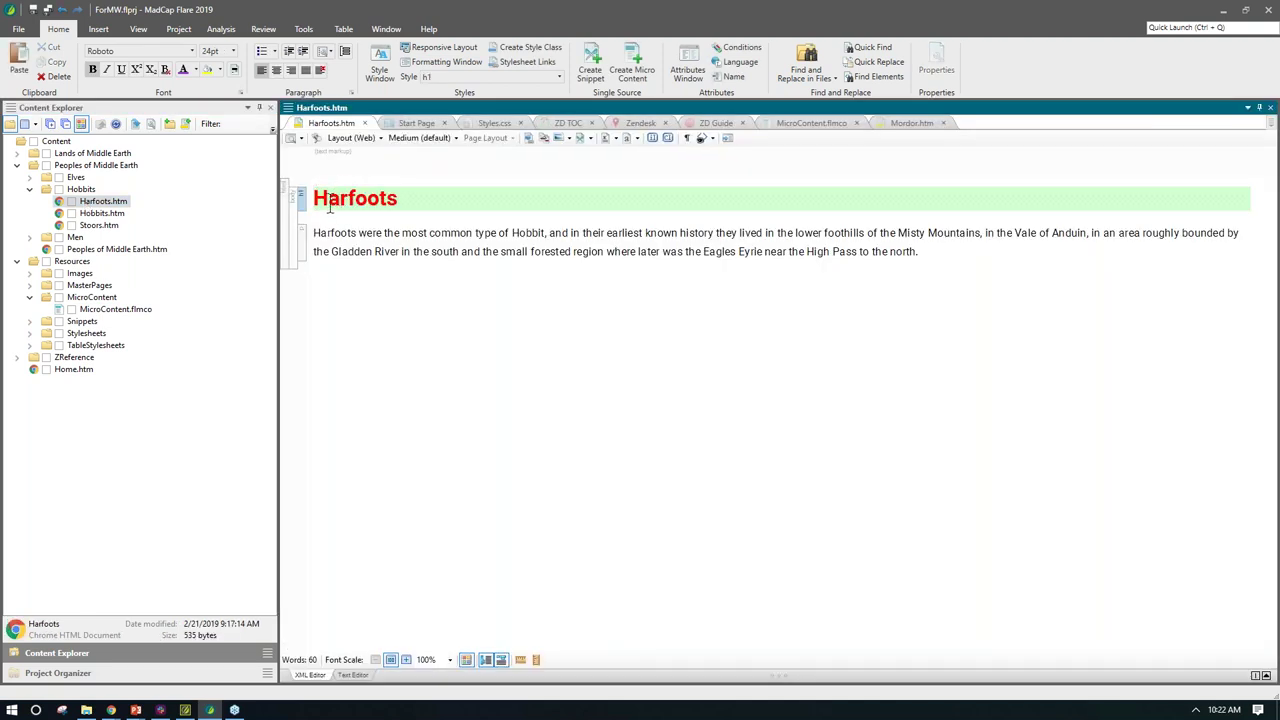
pyautogui.click(425, 64)
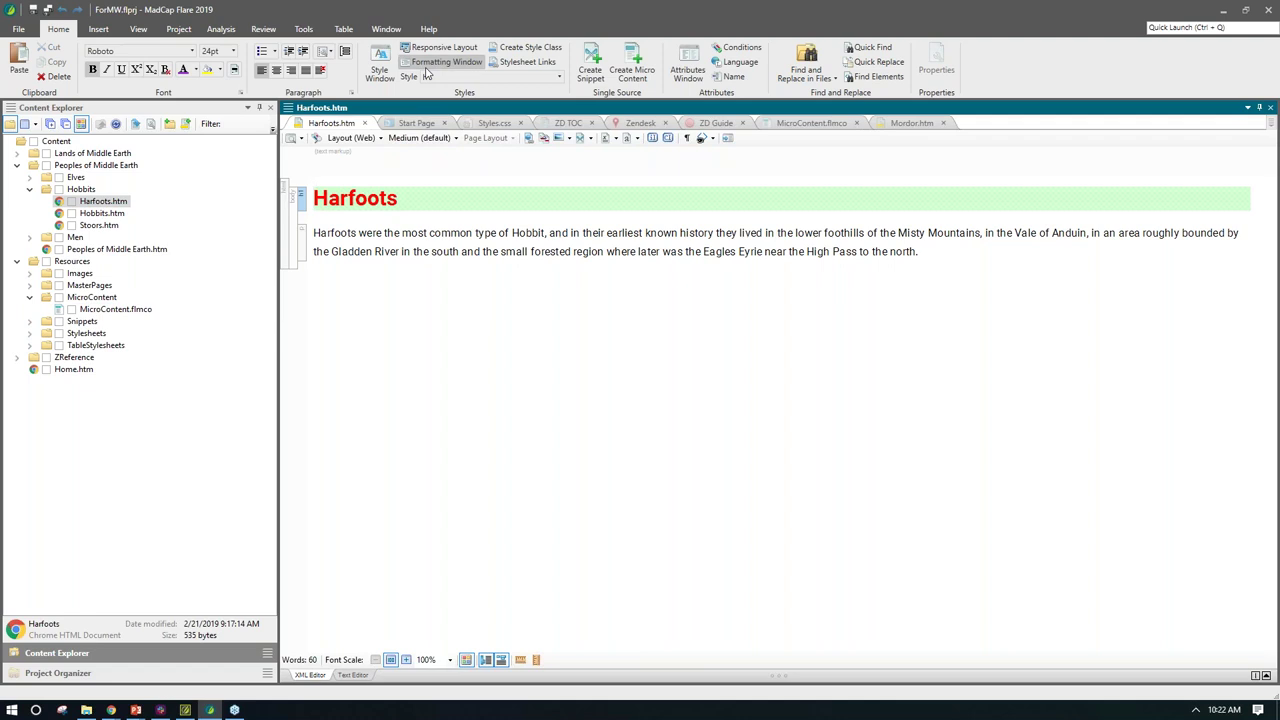
pyautogui.click(301, 198)
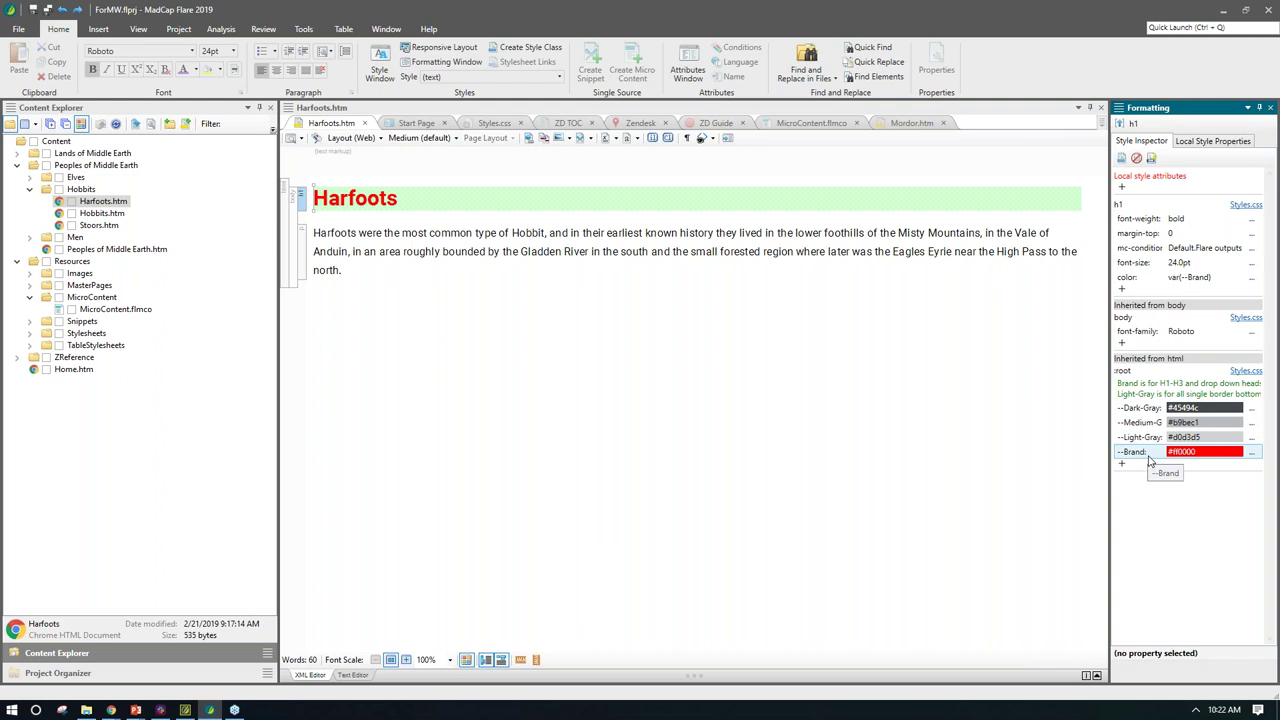
# Step: Set the --Brand variable under :root to the teal #00657c by picking the color from the screen
pyautogui.click(1252, 453)
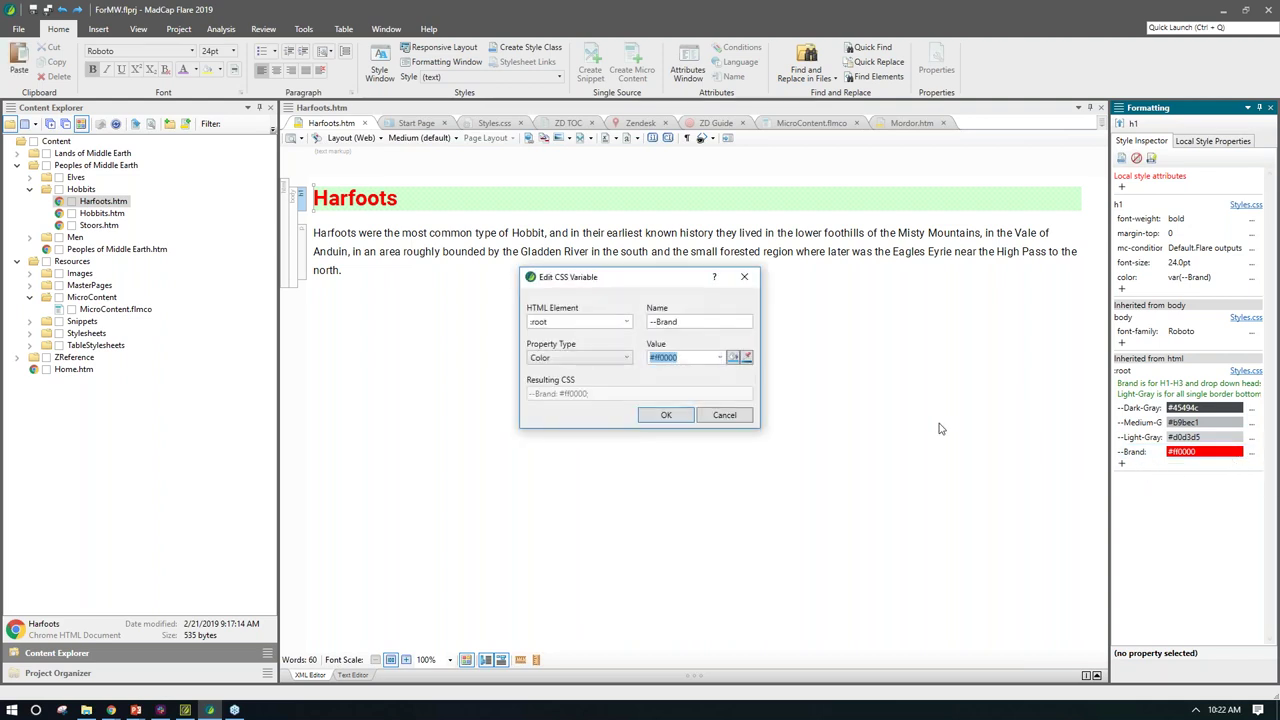
pyautogui.click(747, 357)
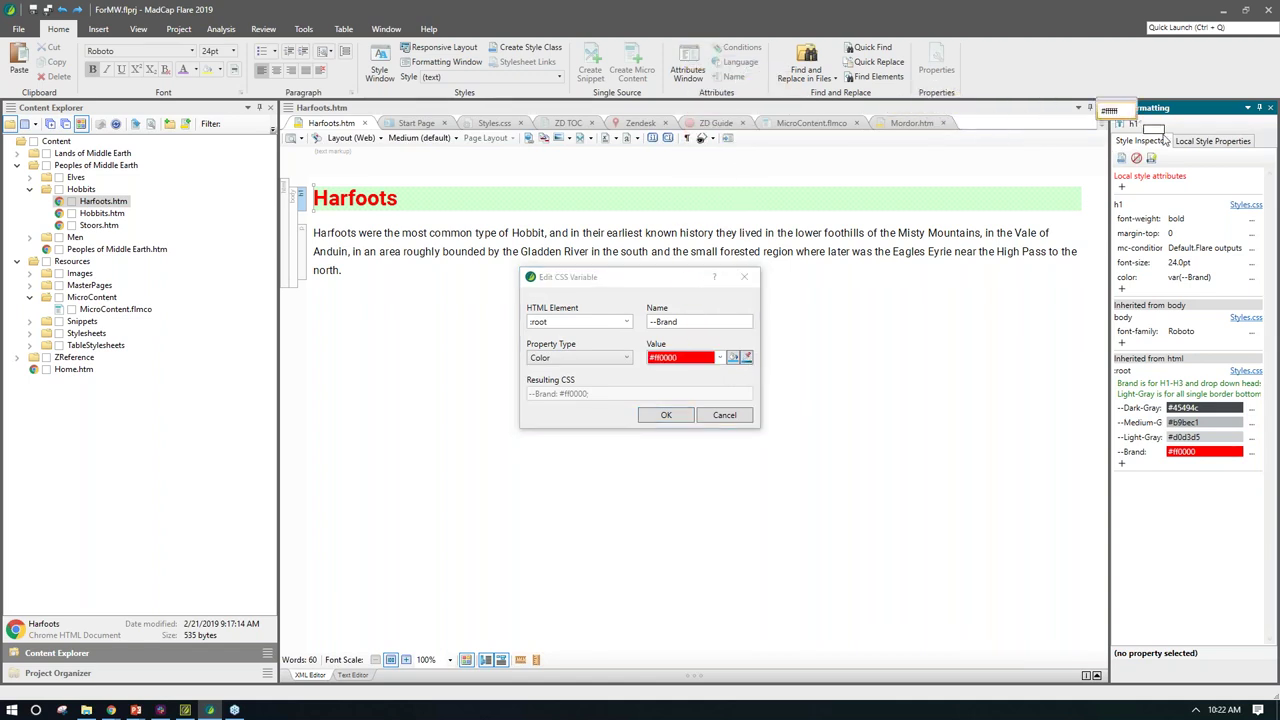
pyautogui.click(1193, 118)
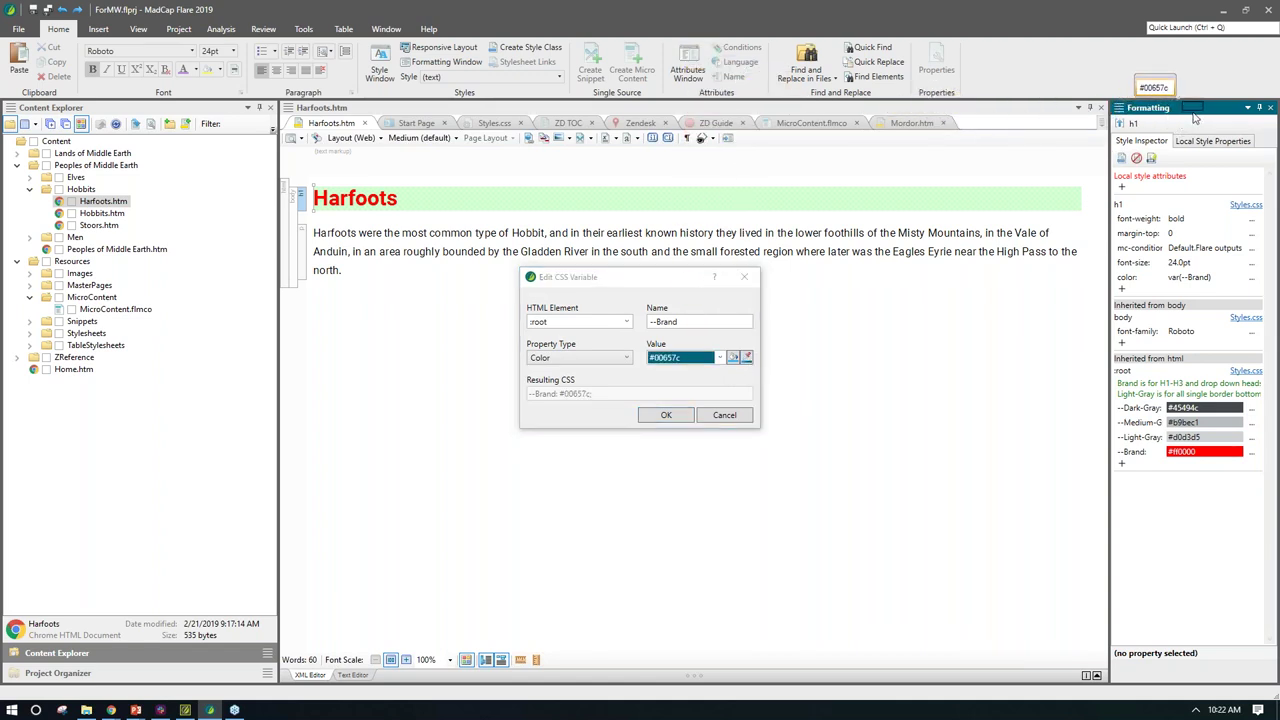
pyautogui.click(666, 415)
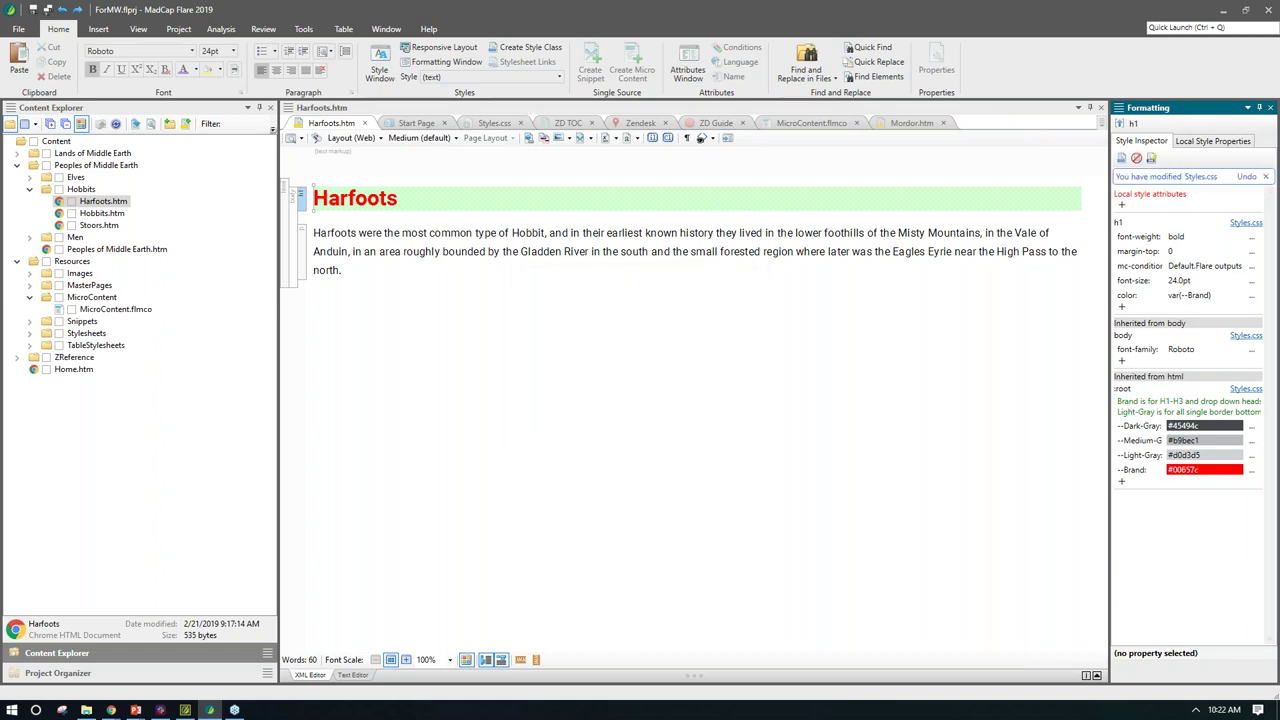
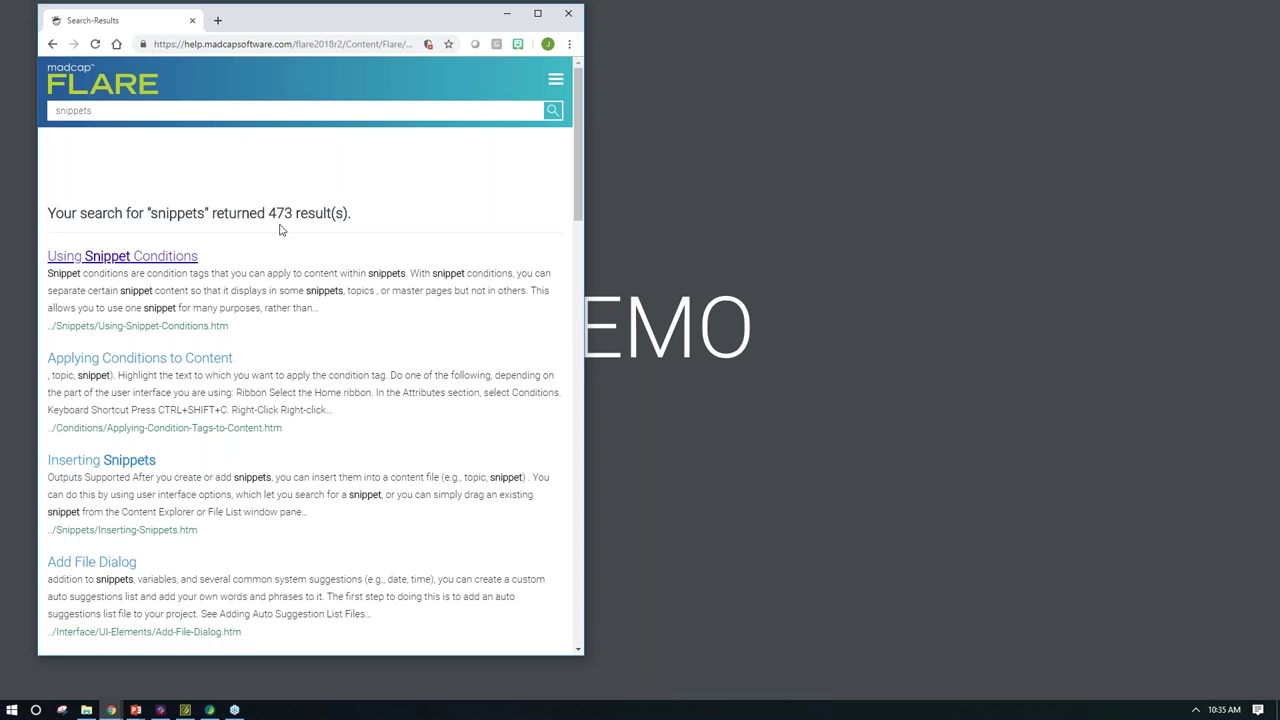
# Step: Bring the Flare 2019 snippets search results beside the older results and examine the micro content answer "Why use snippets?"
pyautogui.moveTo(115, 712)
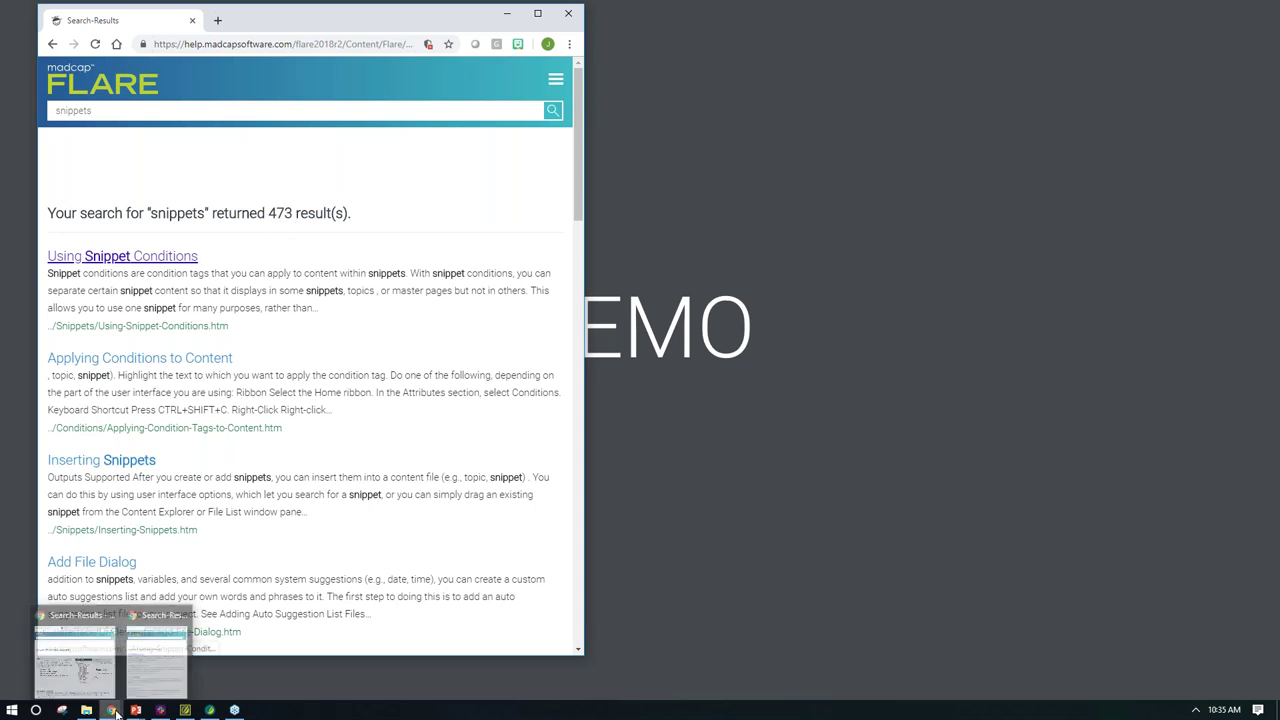
pyautogui.click(168, 687)
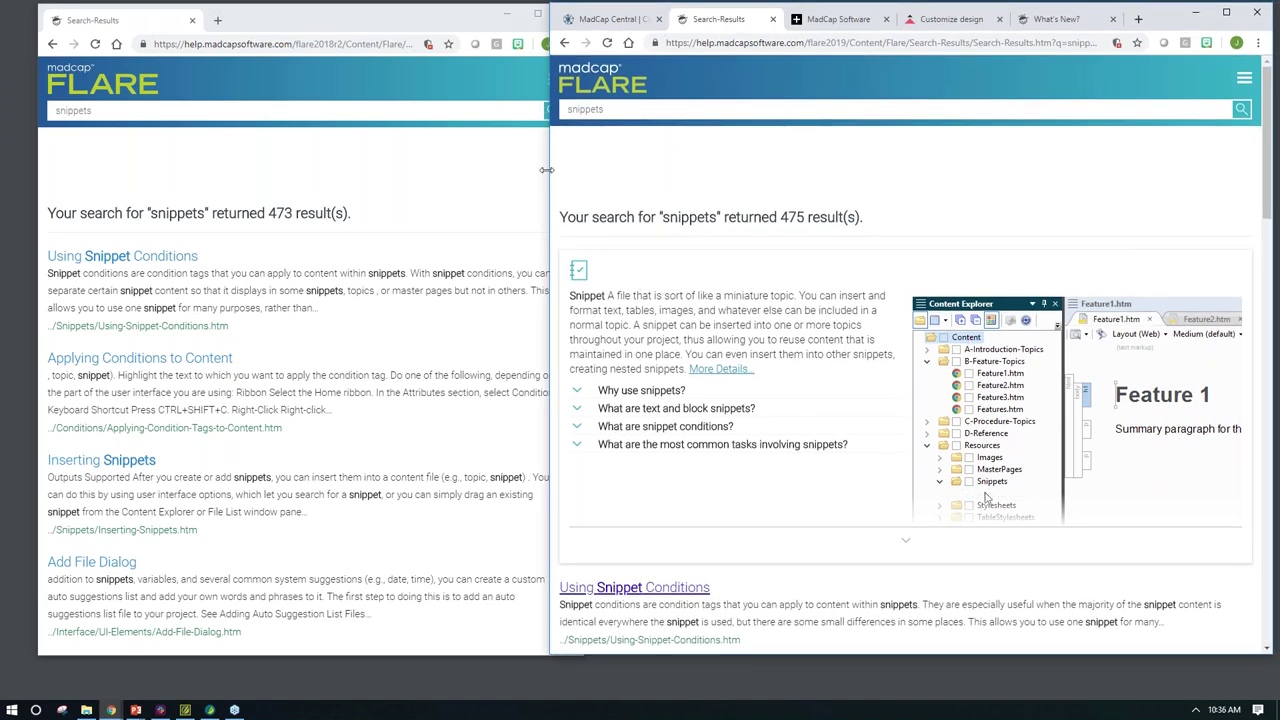
pyautogui.moveTo(566, 170); pyautogui.dragTo(590, 180)
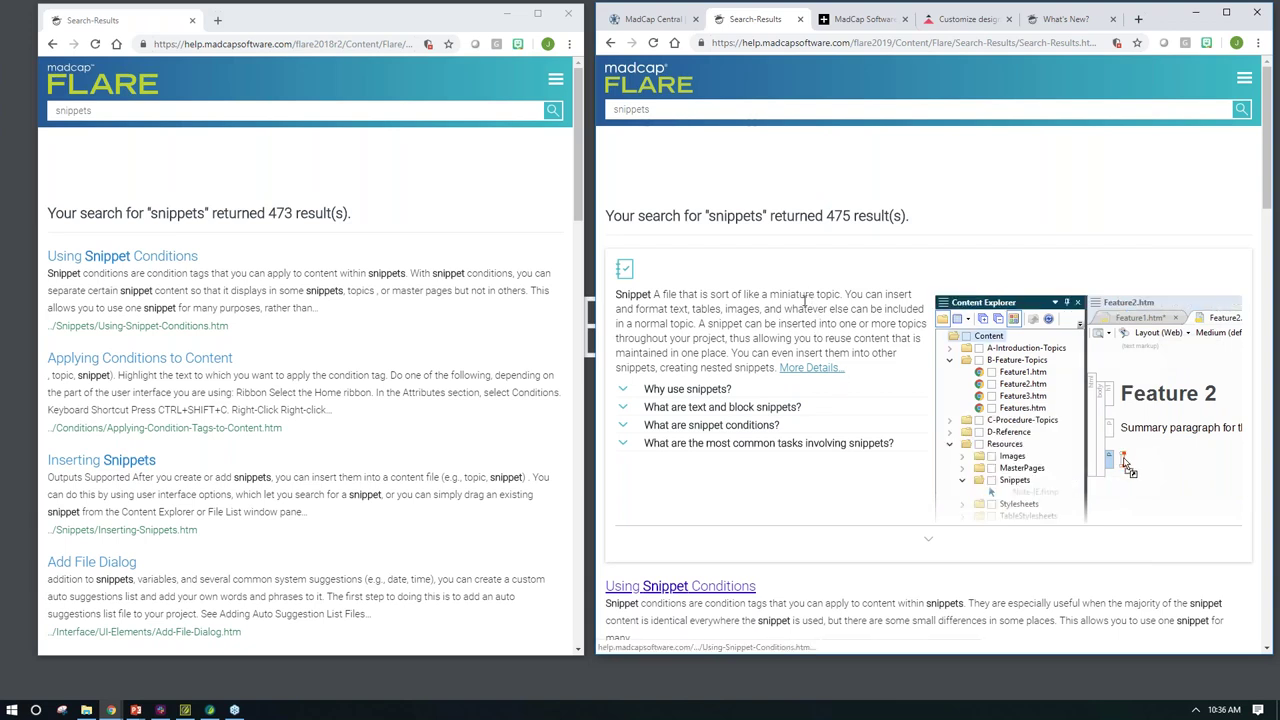
pyautogui.click(700, 392)
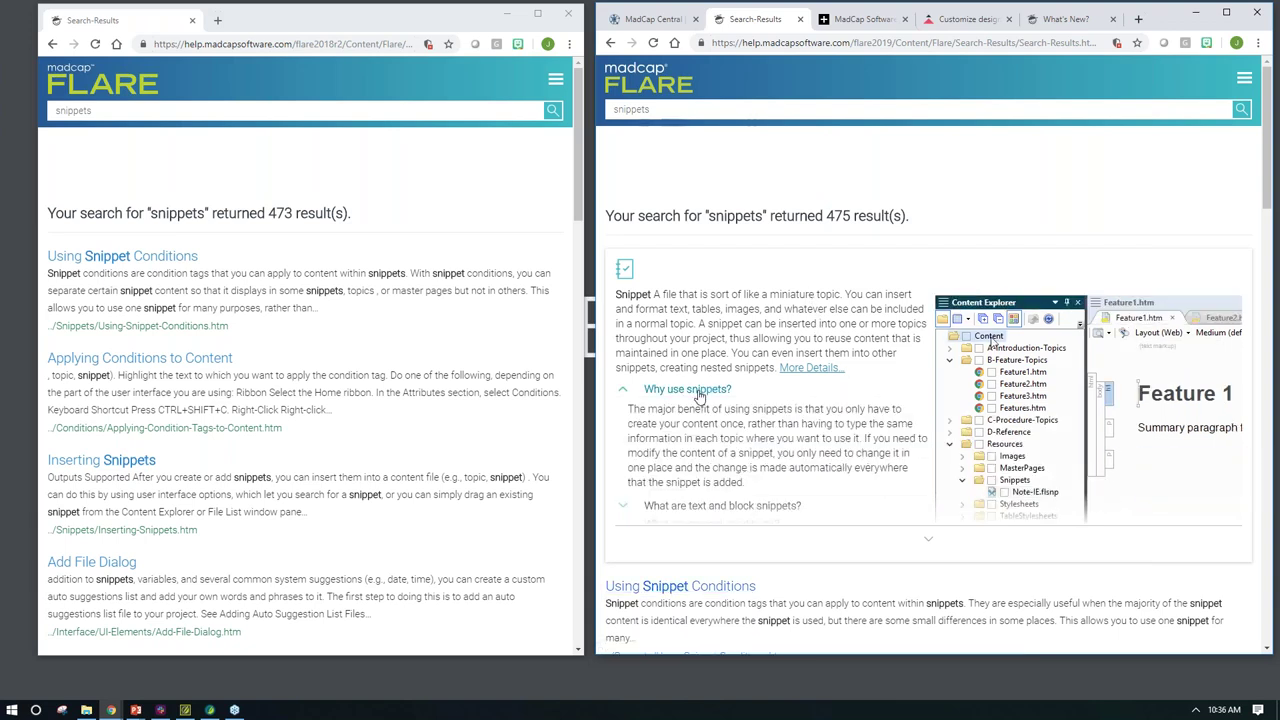
pyautogui.click(699, 394)
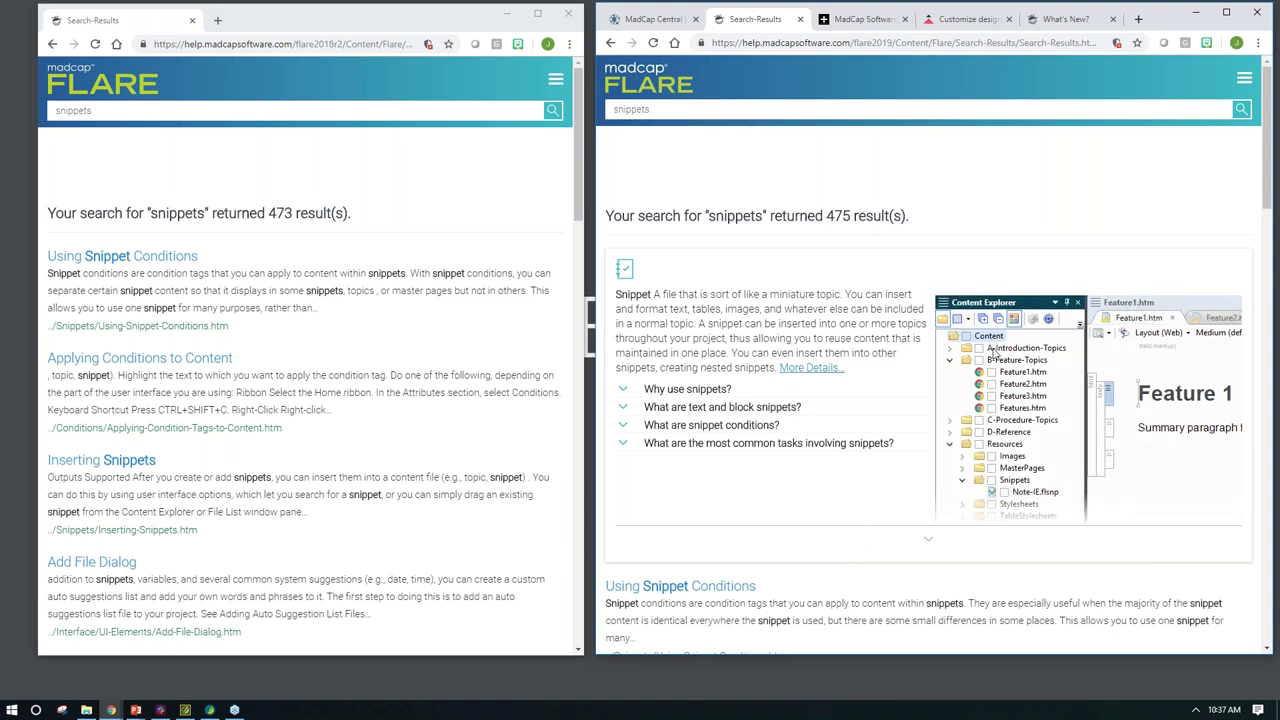
# Step: Switch to MadCap Flare, look at the option for a new micro content file under Resources, and open MicroContent.flmco
pyautogui.moveTo(210, 710)
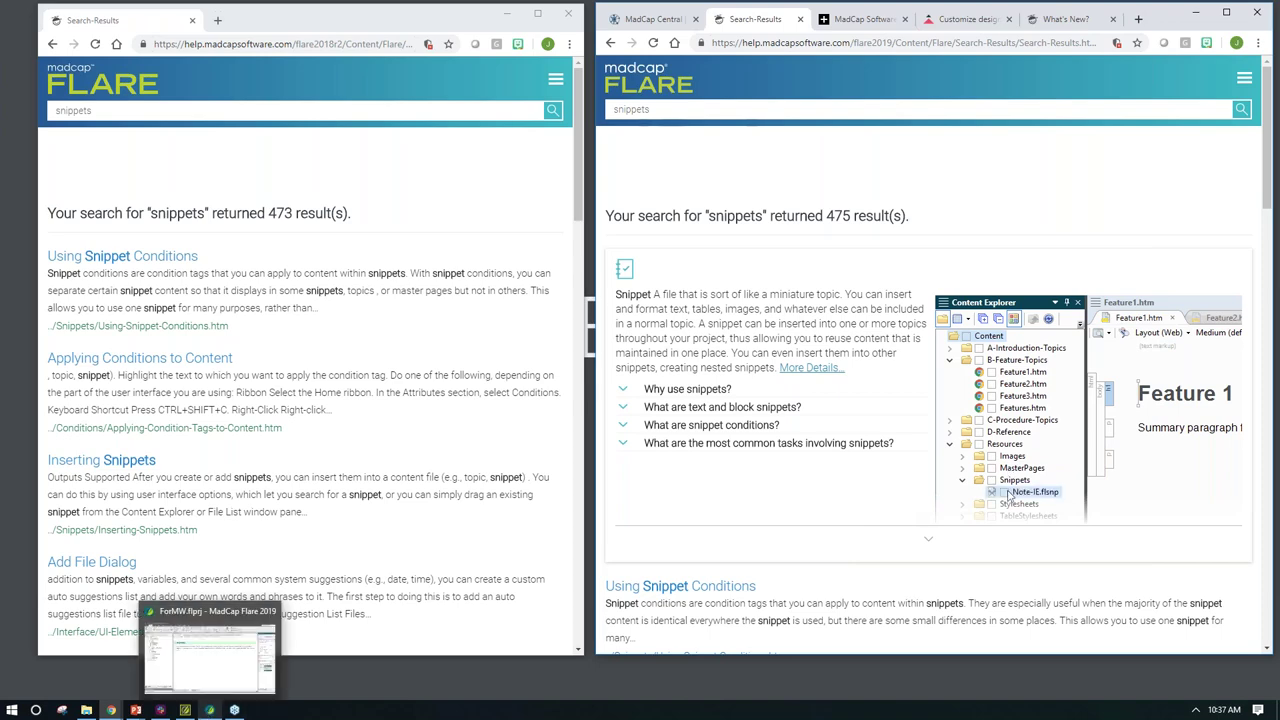
pyautogui.click(205, 682)
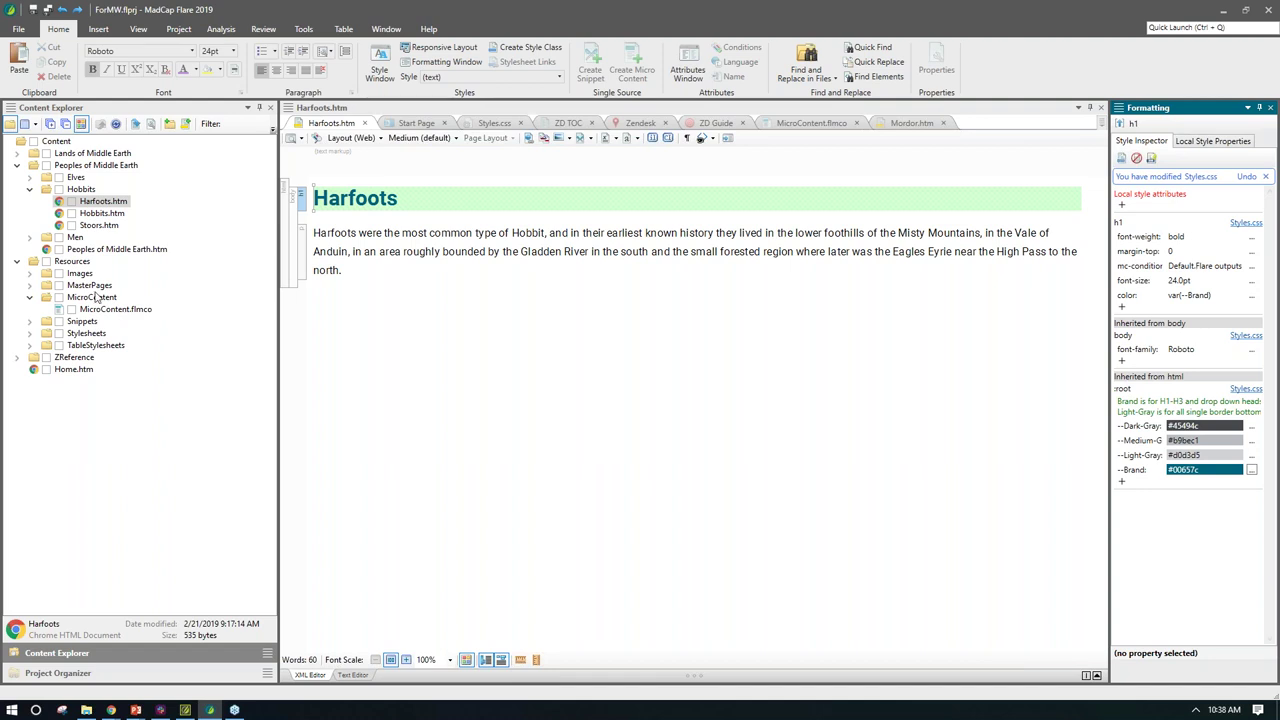
pyautogui.rightClick(64, 263)
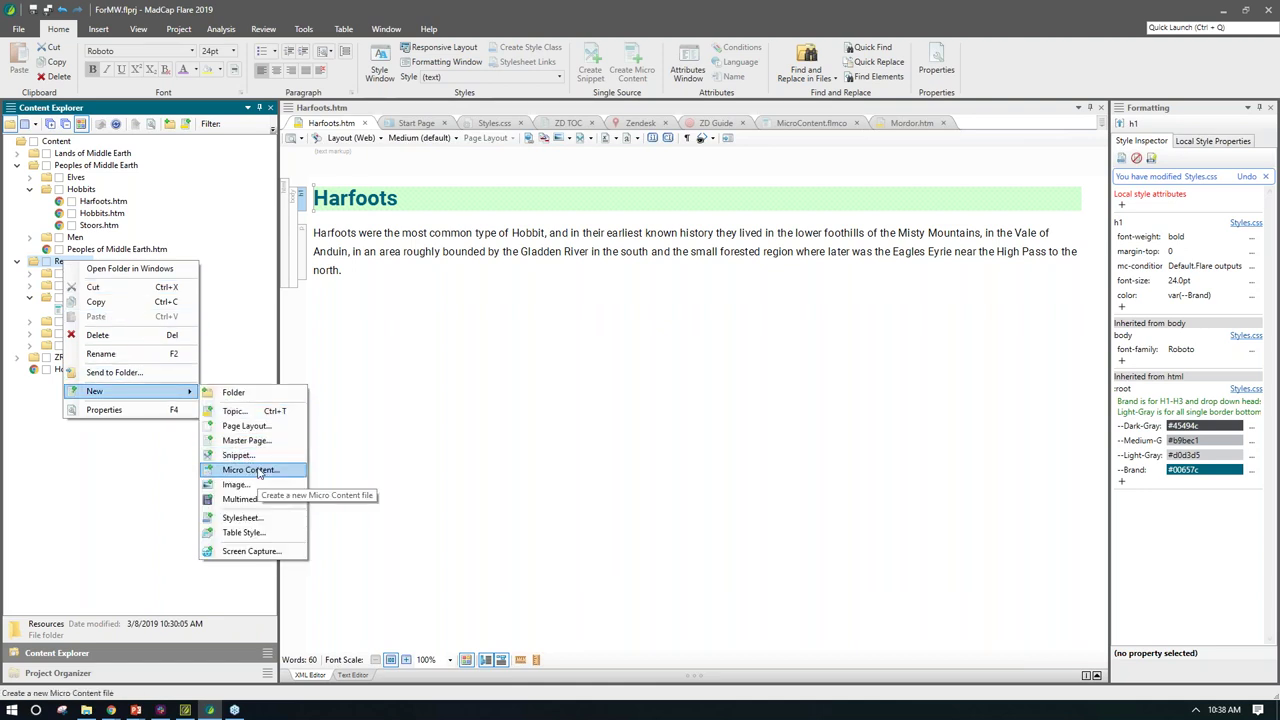
pyautogui.click(57, 272)
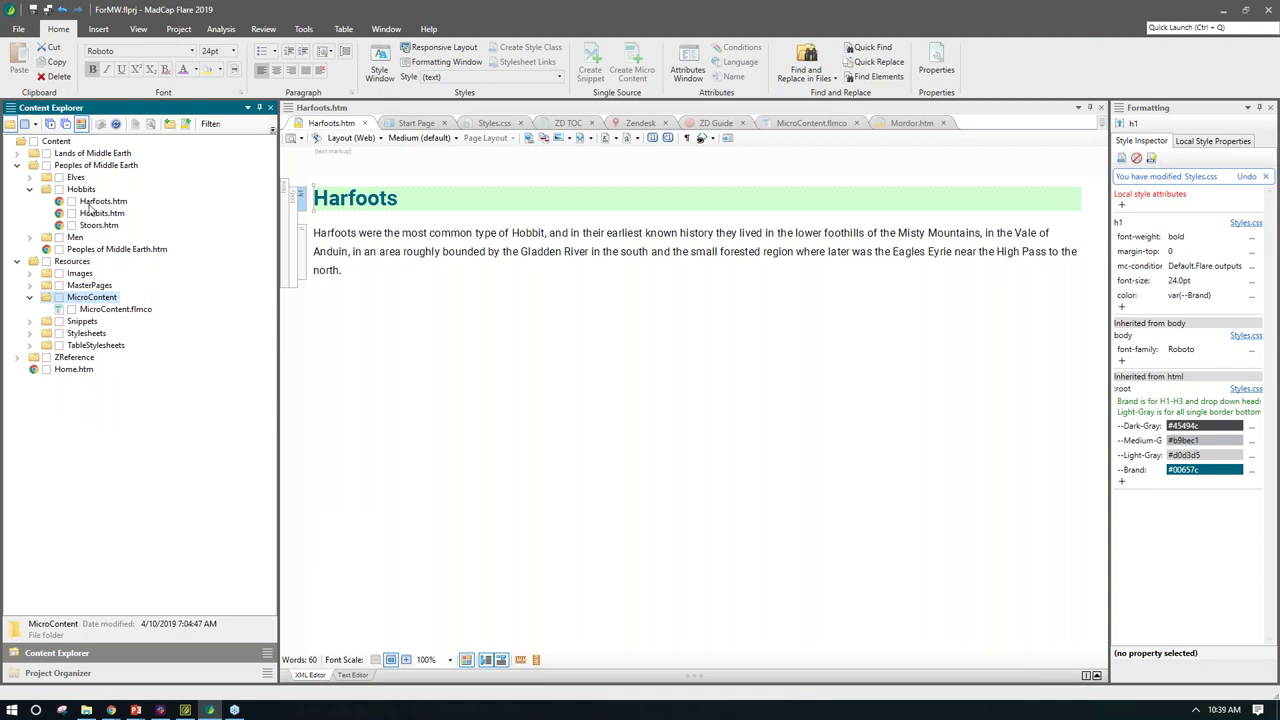
pyautogui.doubleClick(104, 312)
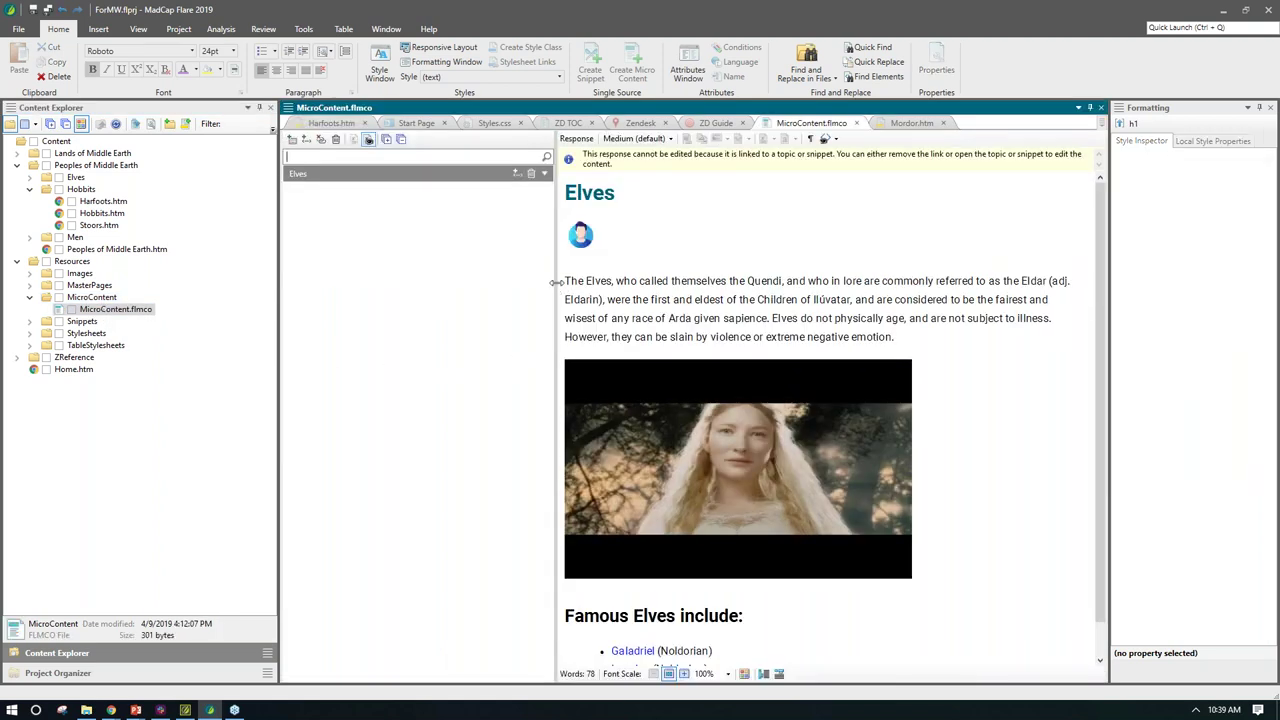
# Step: Widen the phrase list, reveal the Elves phrase's linked file, and examine the Elves.htm topic it uses
pyautogui.moveTo(557, 282); pyautogui.dragTo(600, 289)
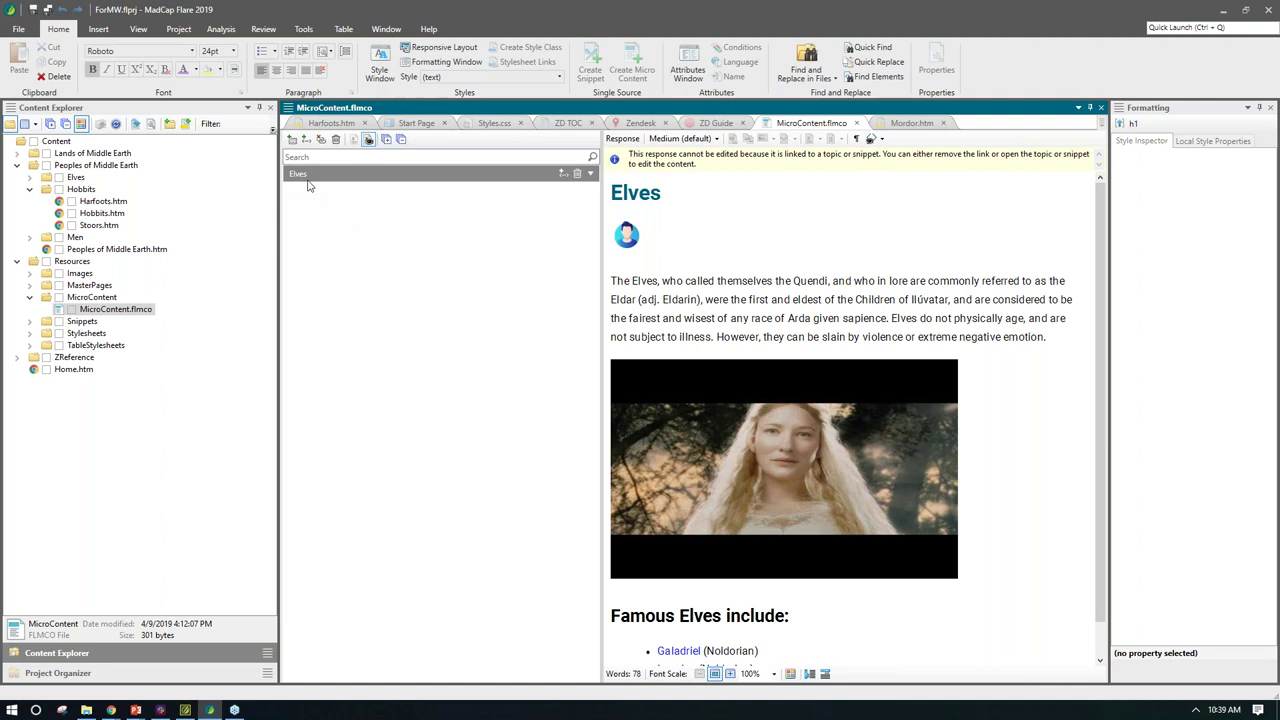
pyautogui.click(590, 173)
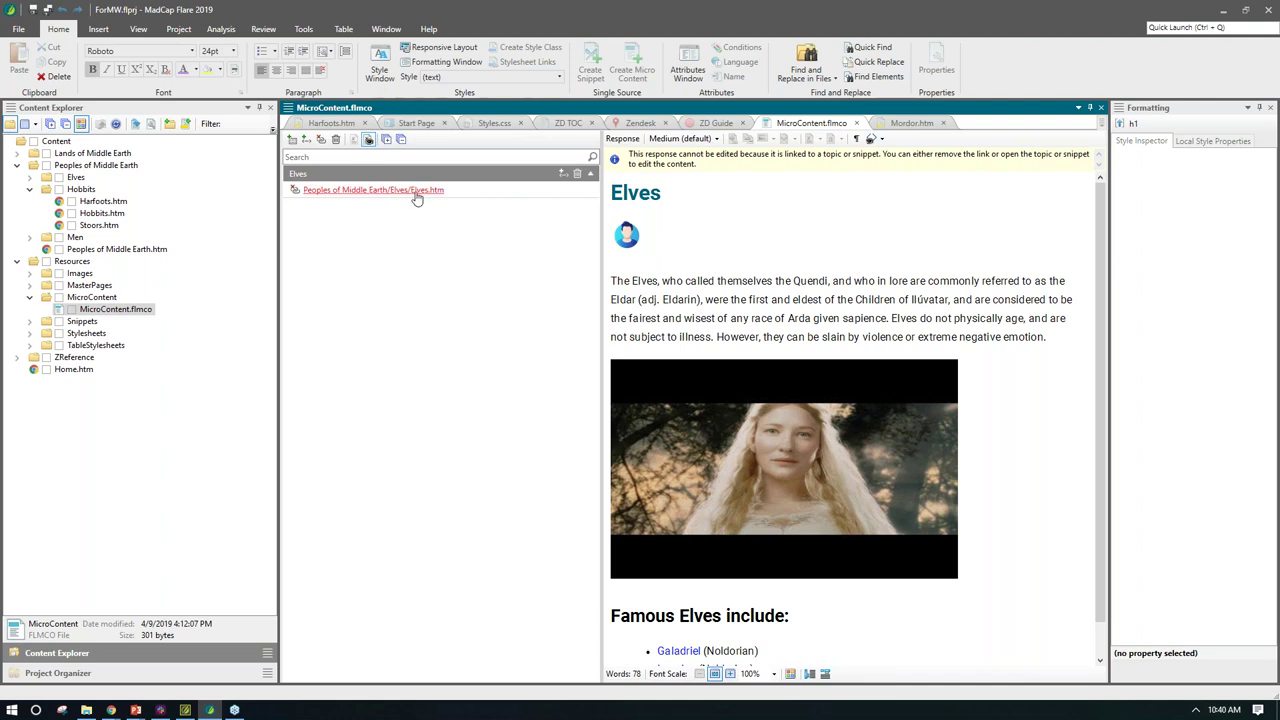
pyautogui.click(30, 177)
pyautogui.doubleClick(96, 189)
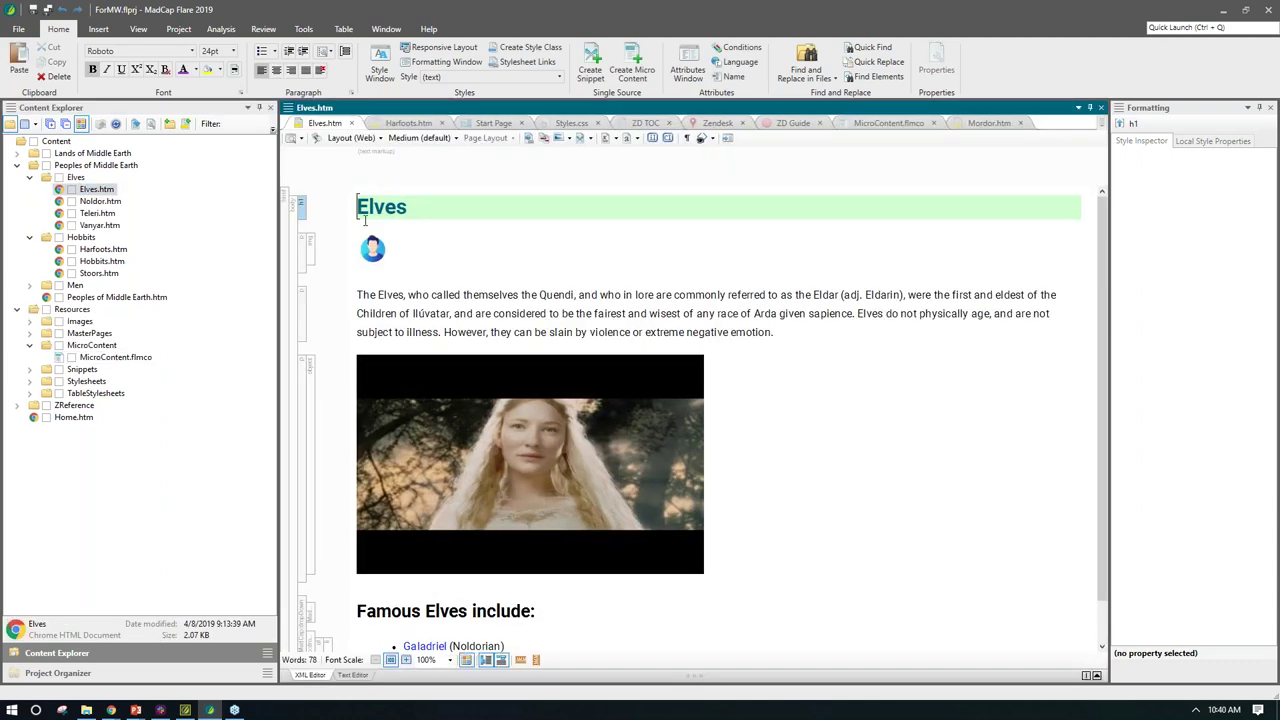
pyautogui.scroll(-1, 779, 420)
pyautogui.scroll(1, 782, 412)
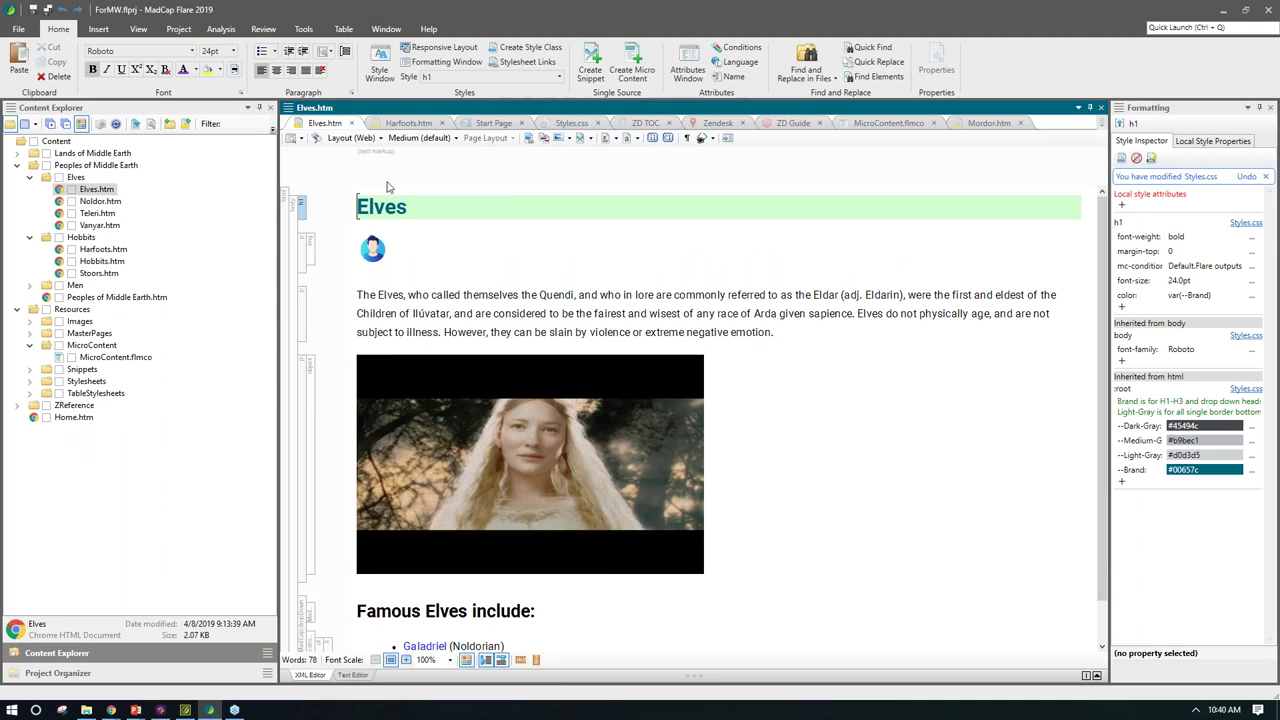
# Step: Return to MicroContent.flmco and add a new phrase named Gondor
pyautogui.doubleClick(106, 359)
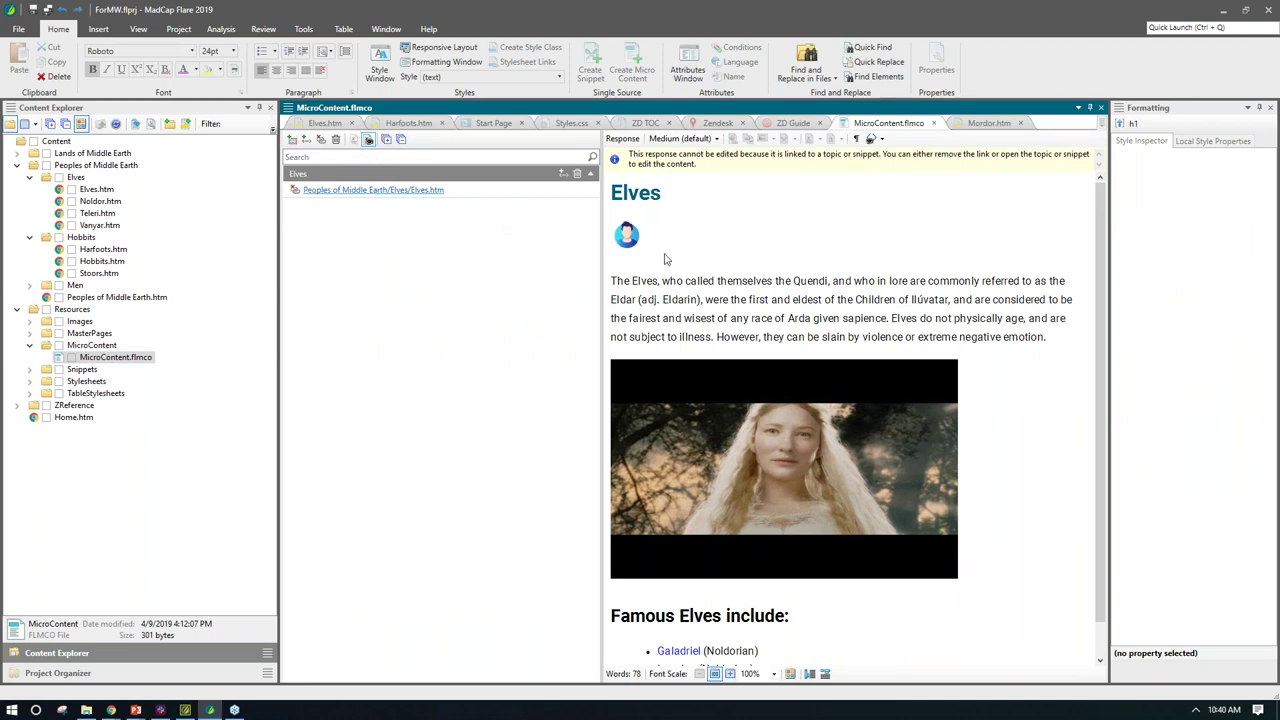
pyautogui.click(292, 140)
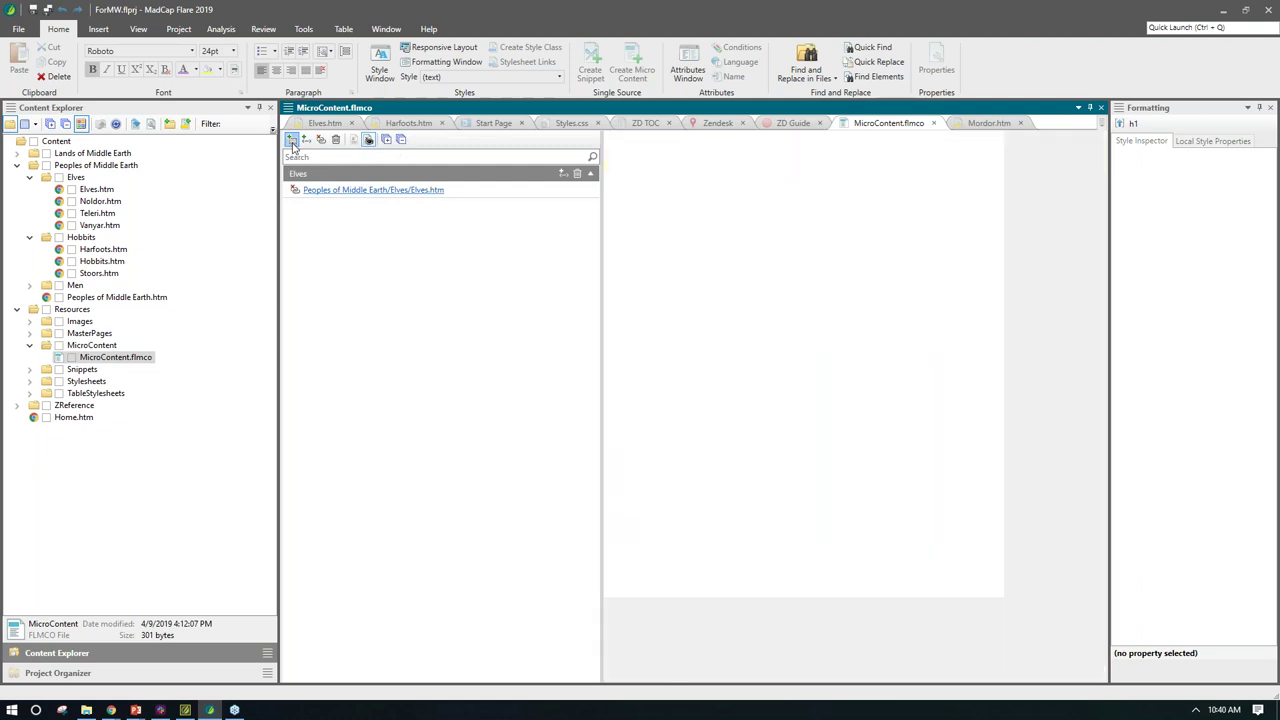
pyautogui.write('Gondor')
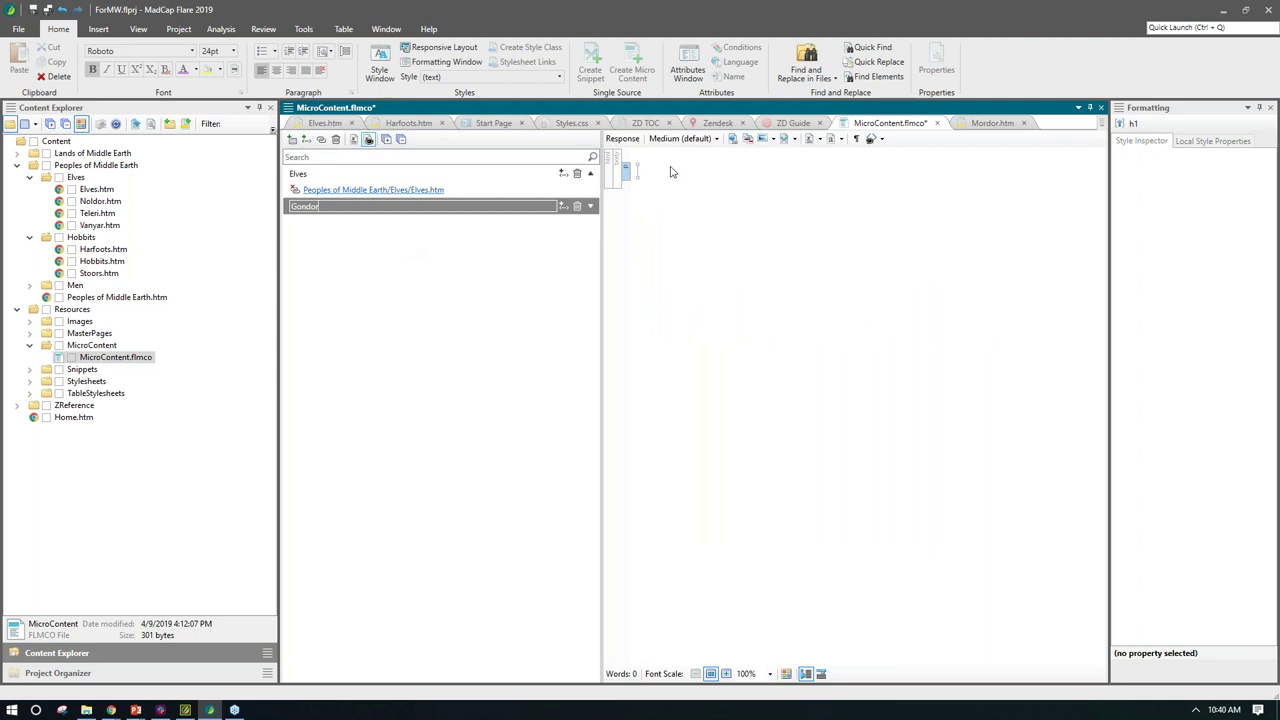
# Step: Link the Gondor phrase to the snippet mc-about-gondor.flsnp in the Resources Snippets folder
pyautogui.click(590, 206)
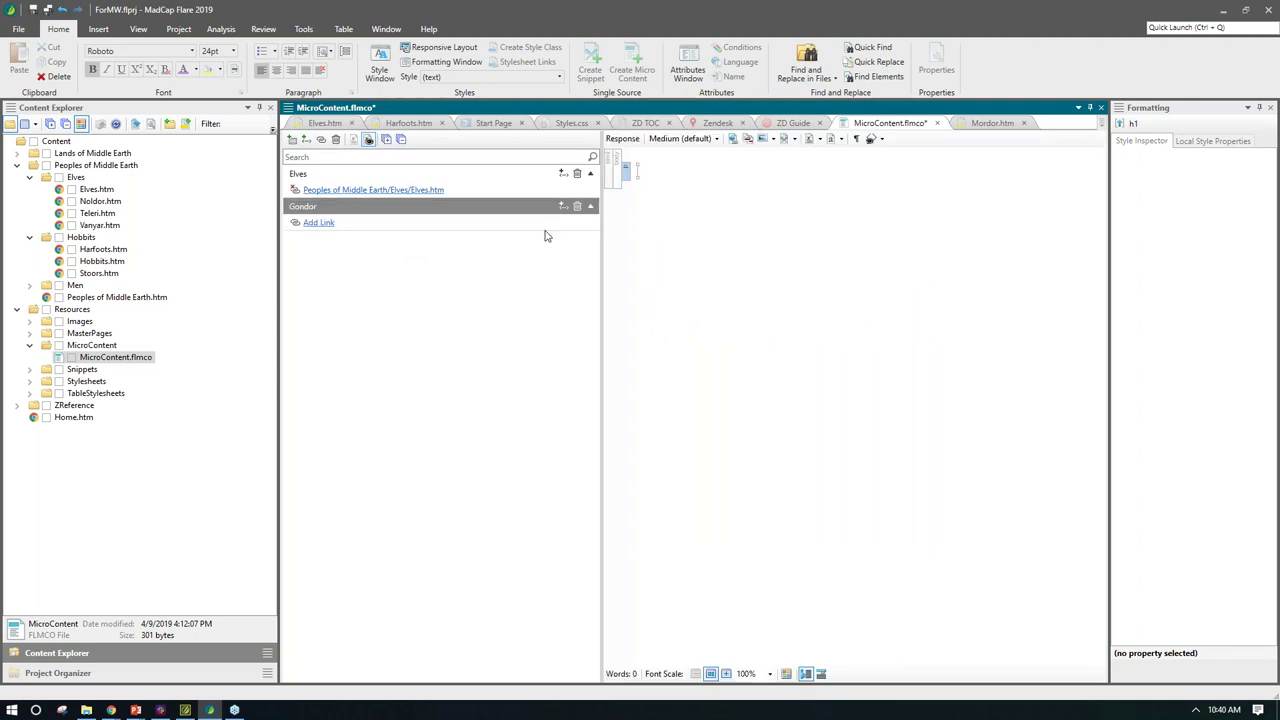
pyautogui.click(315, 223)
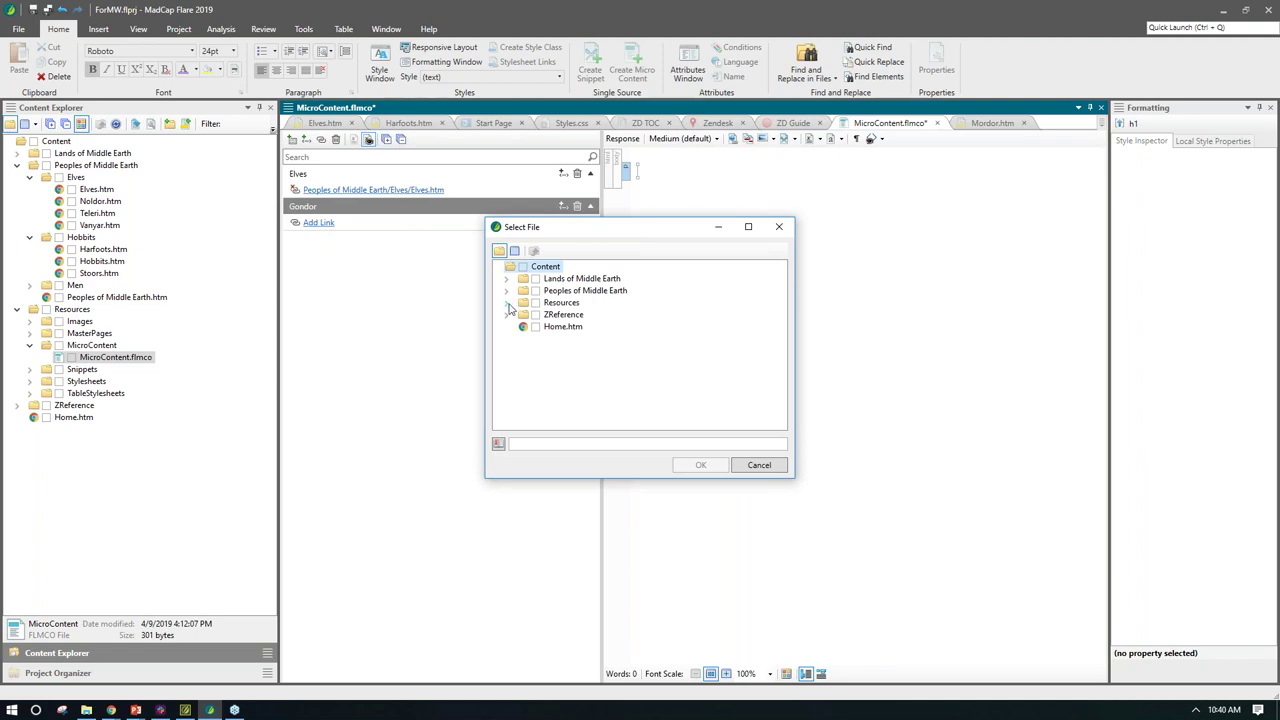
pyautogui.click(507, 303)
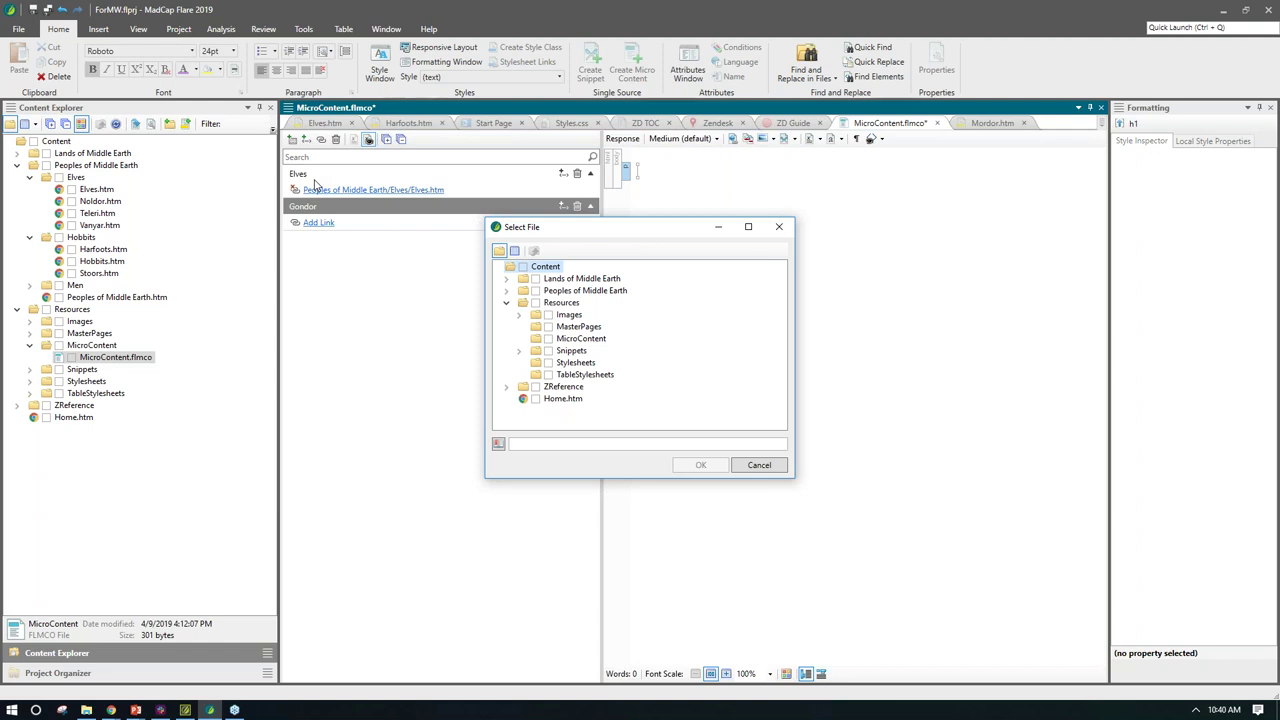
pyautogui.click(518, 351)
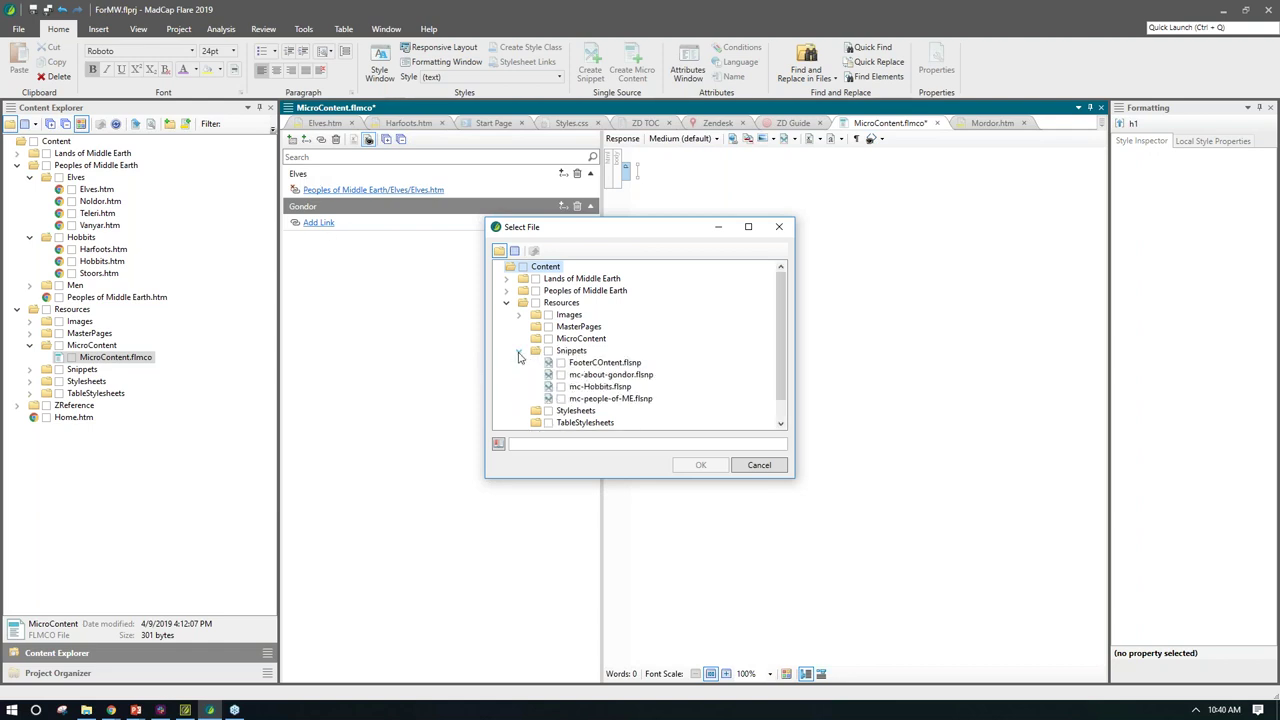
pyautogui.click(595, 375)
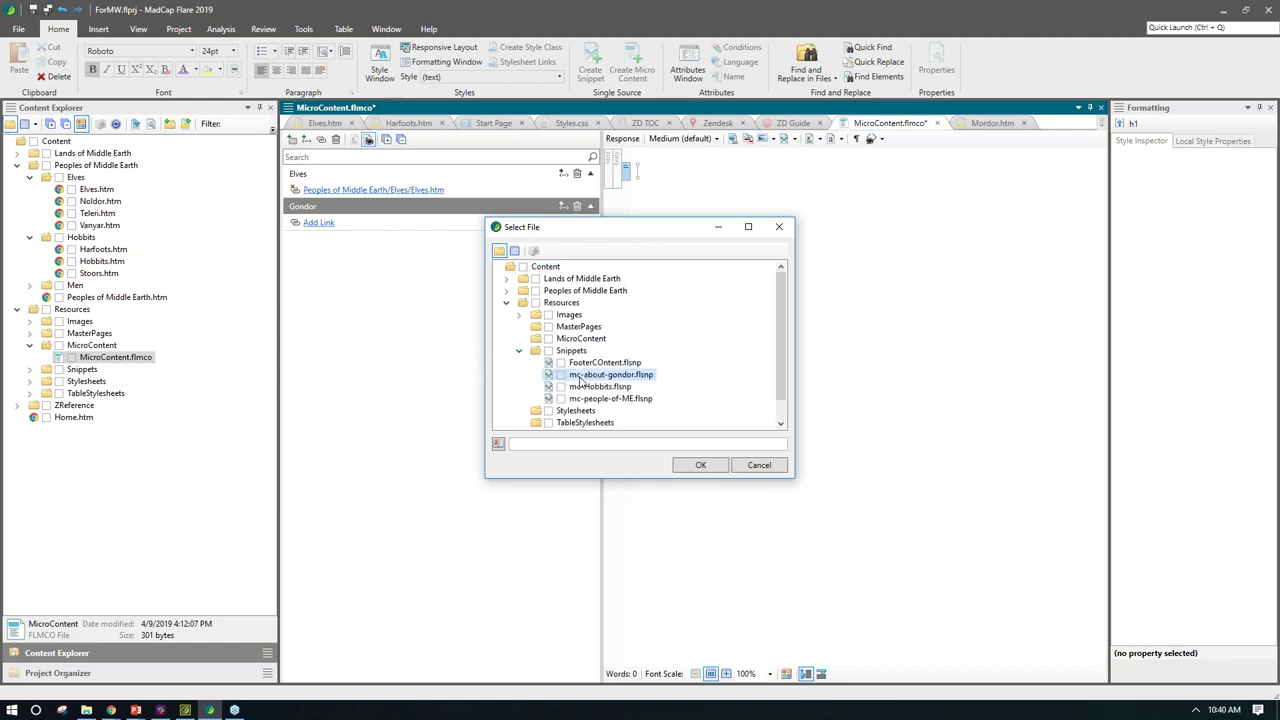
pyautogui.click(689, 467)
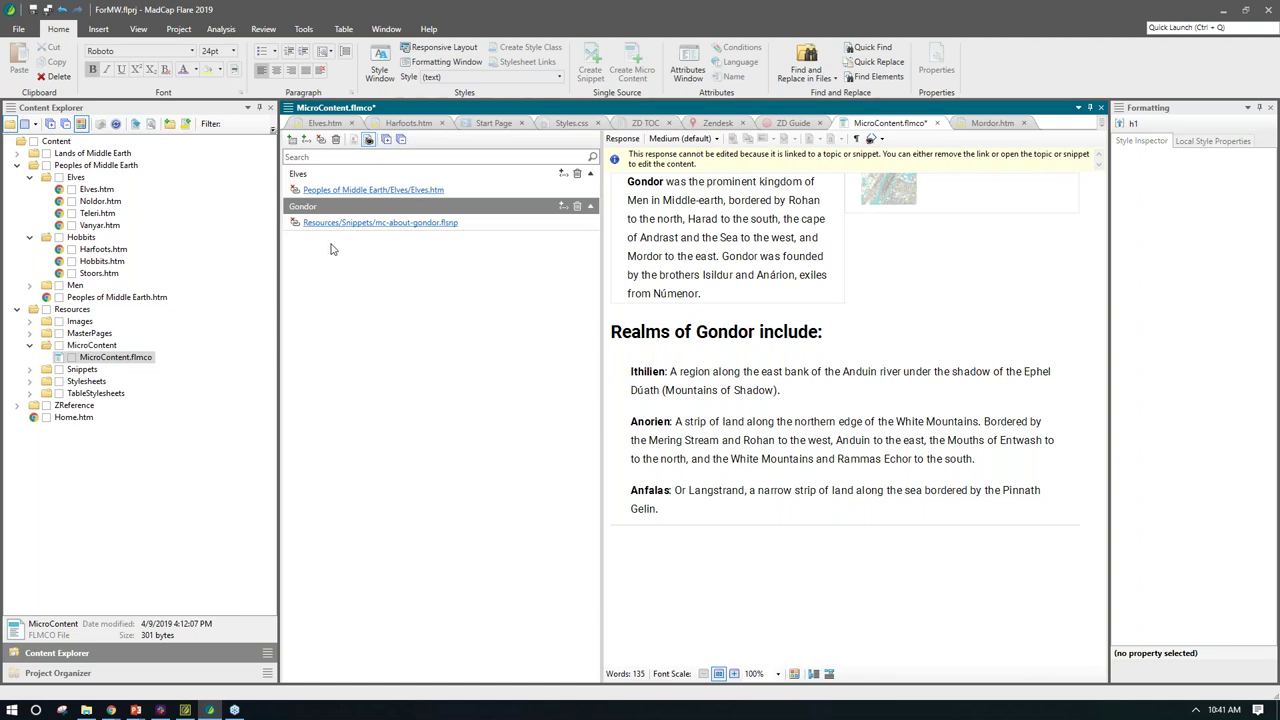
# Step: Add a new phrase named Mordor and place the cursor in its empty response paragraph
pyautogui.click(292, 139)
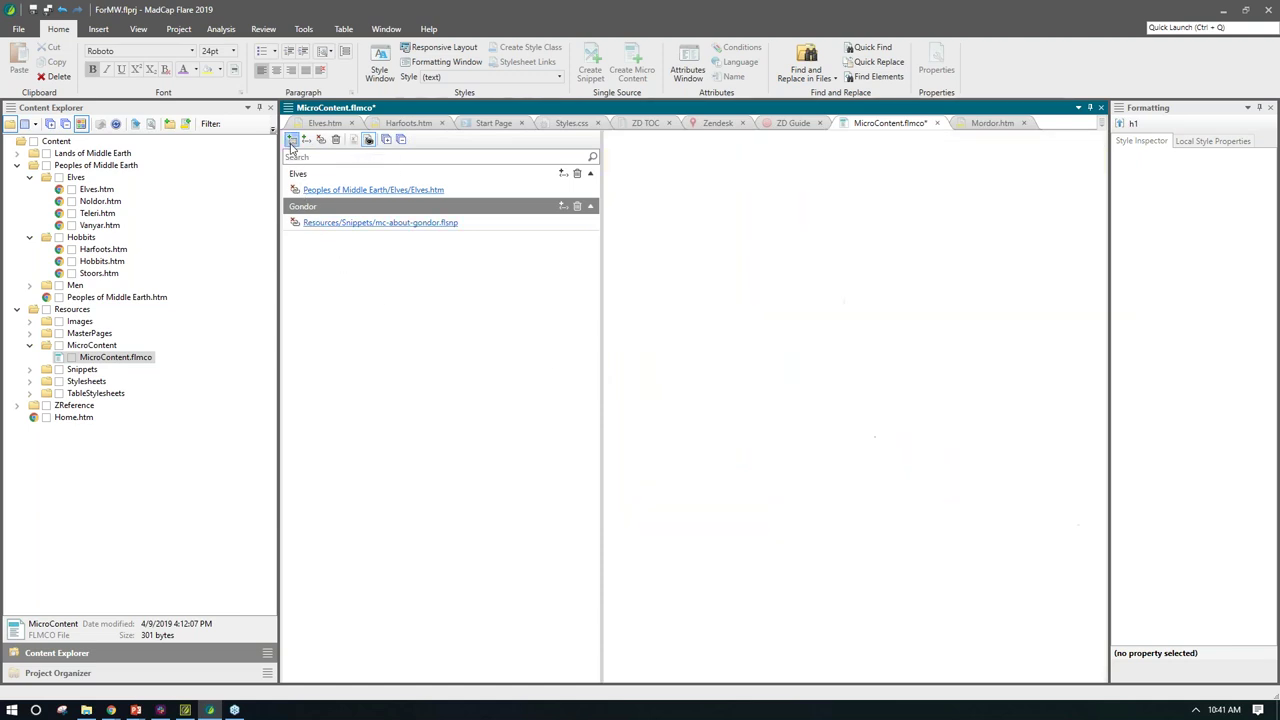
pyautogui.write('Mordor')
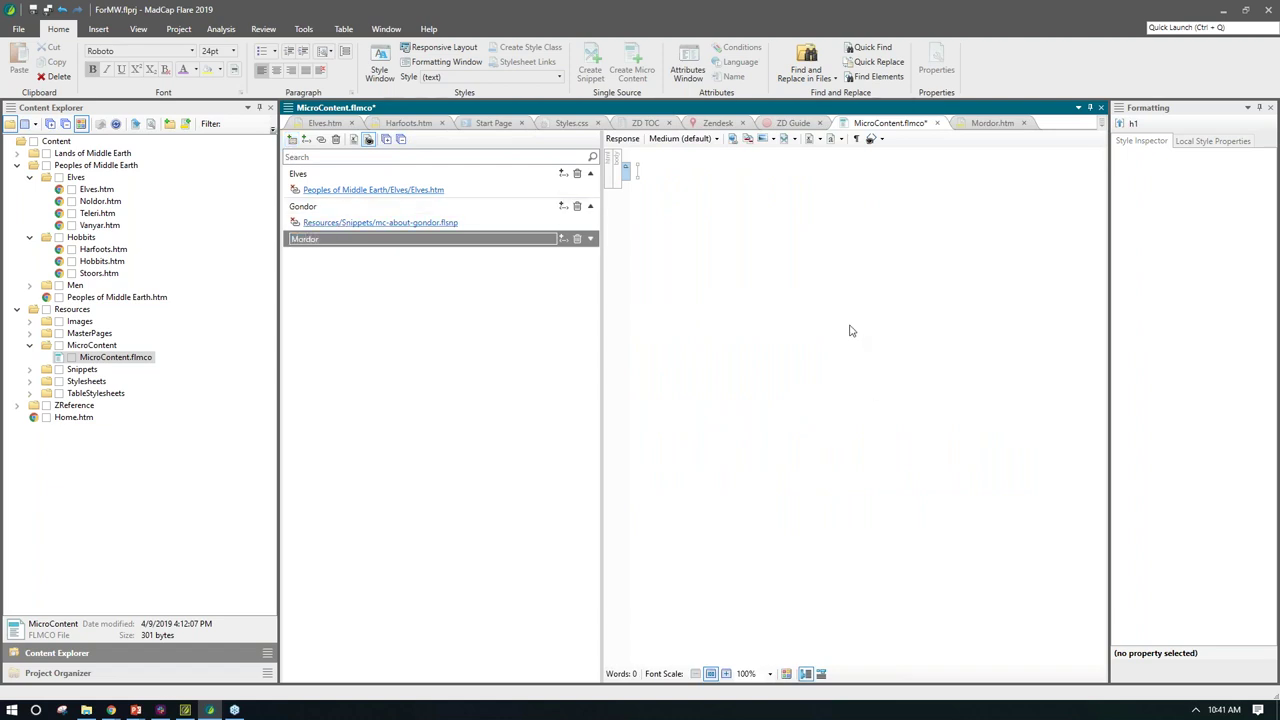
pyautogui.click(849, 331)
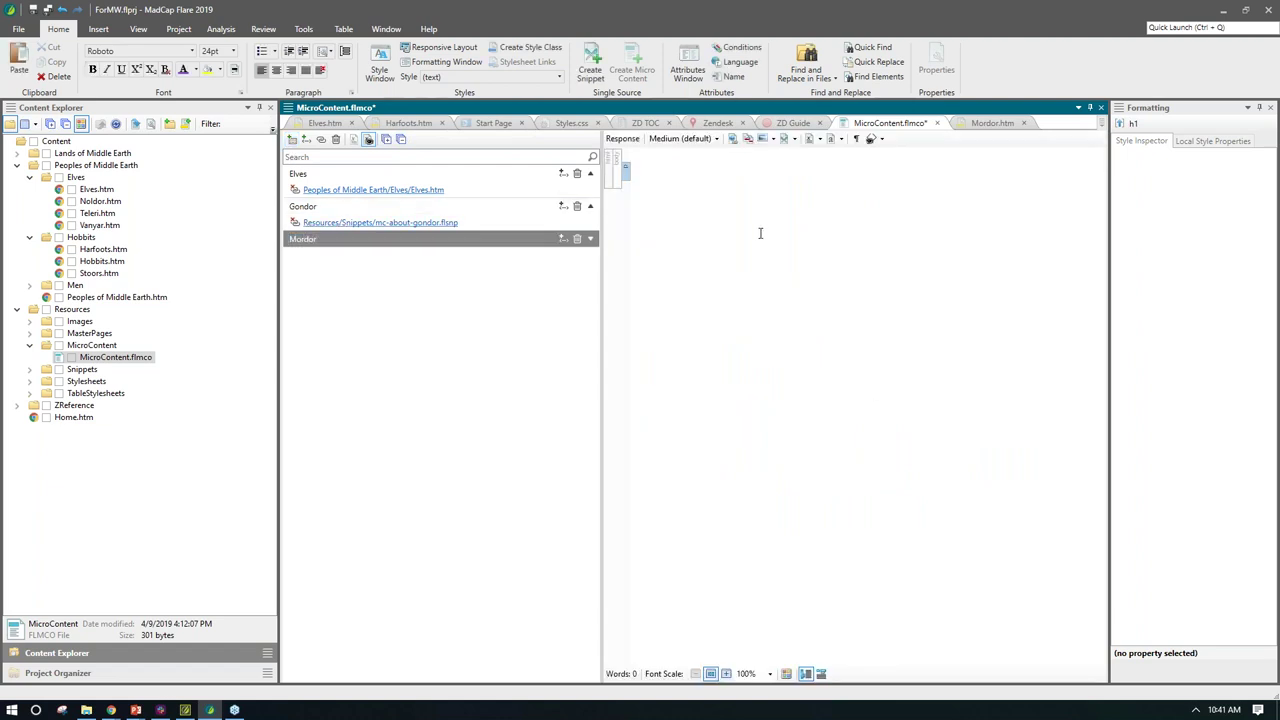
pyautogui.click(649, 172)
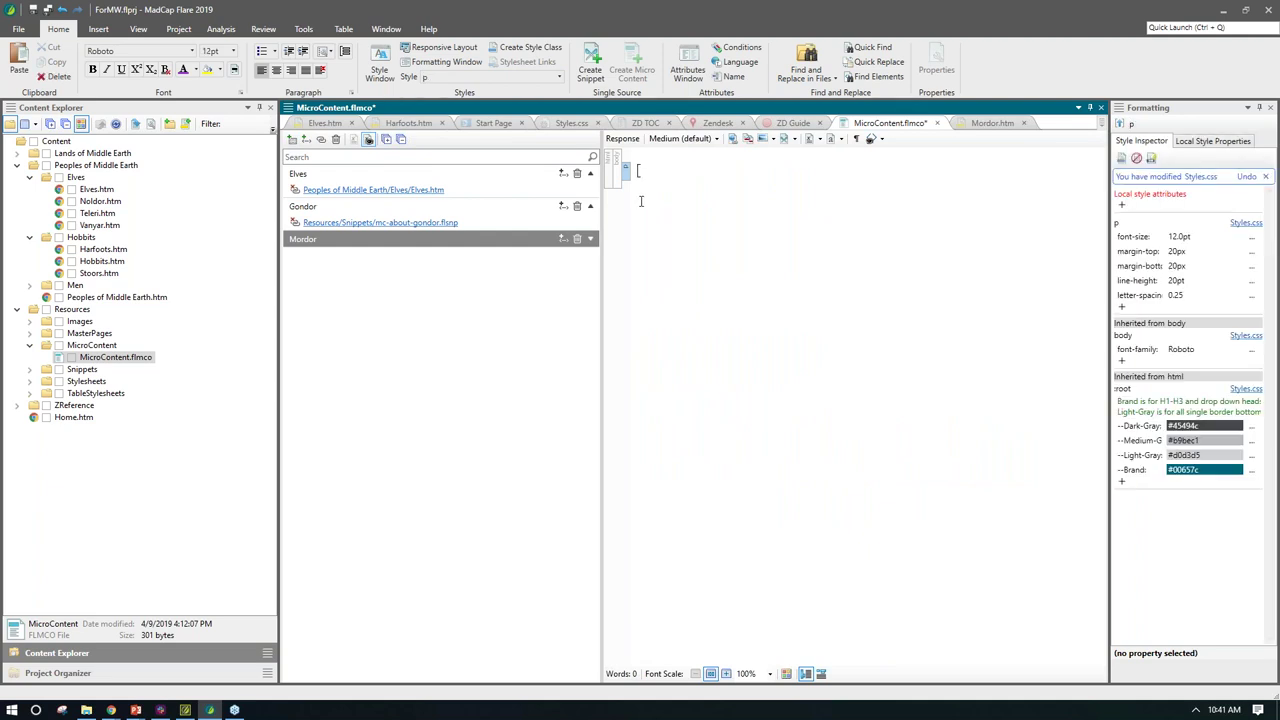
# Step: Write the Mordor phrase's response directly in the response editor: "Mordor is yucky, don't go there!"
pyautogui.write('Moro')
pyautogui.press('BackSpace')
pyautogui.write('dor is y')
pyautogui.write('o')
pyautogui.write('ur')
pyautogui.press('BackSpace')
pyautogui.press('BackSpace')
pyautogui.press('BackSpace')
pyautogui.write('u')
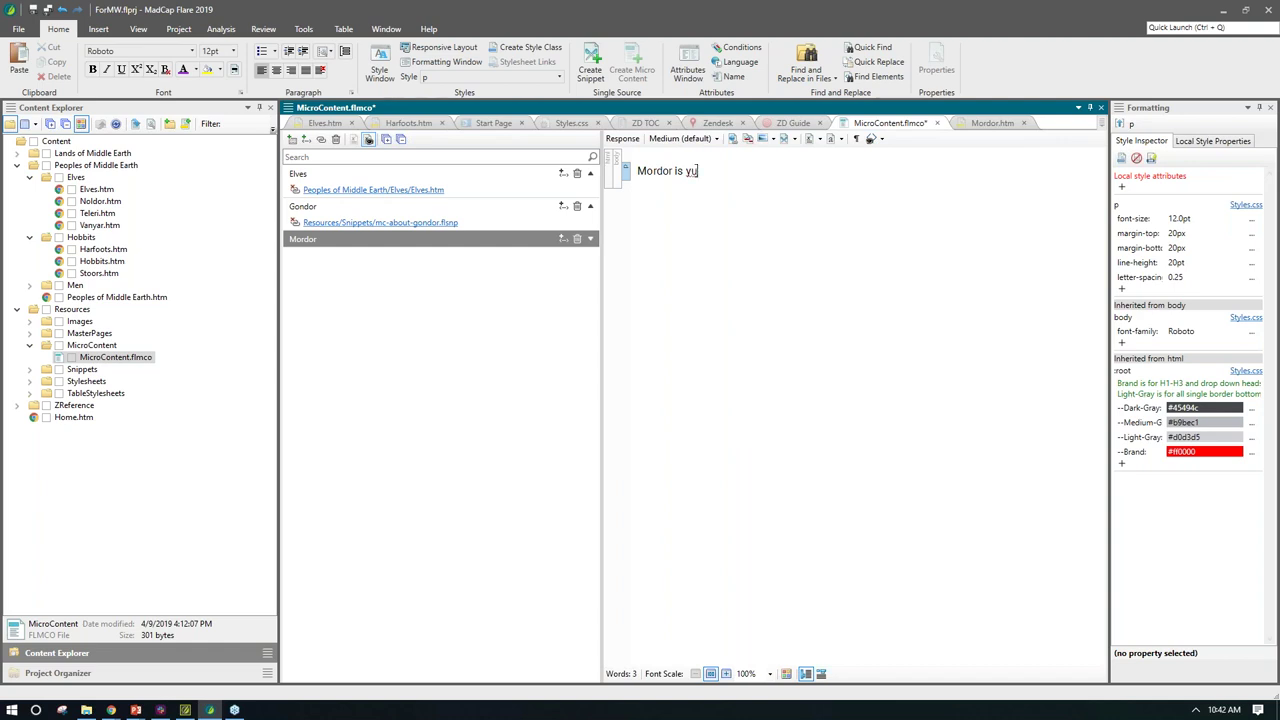
pyautogui.write("cky, don't go there!")
# Step: In Mordor.htm, create micro content with the phrase Mordor from the introductory text-and-image block below the quotation
pyautogui.click(992, 124)
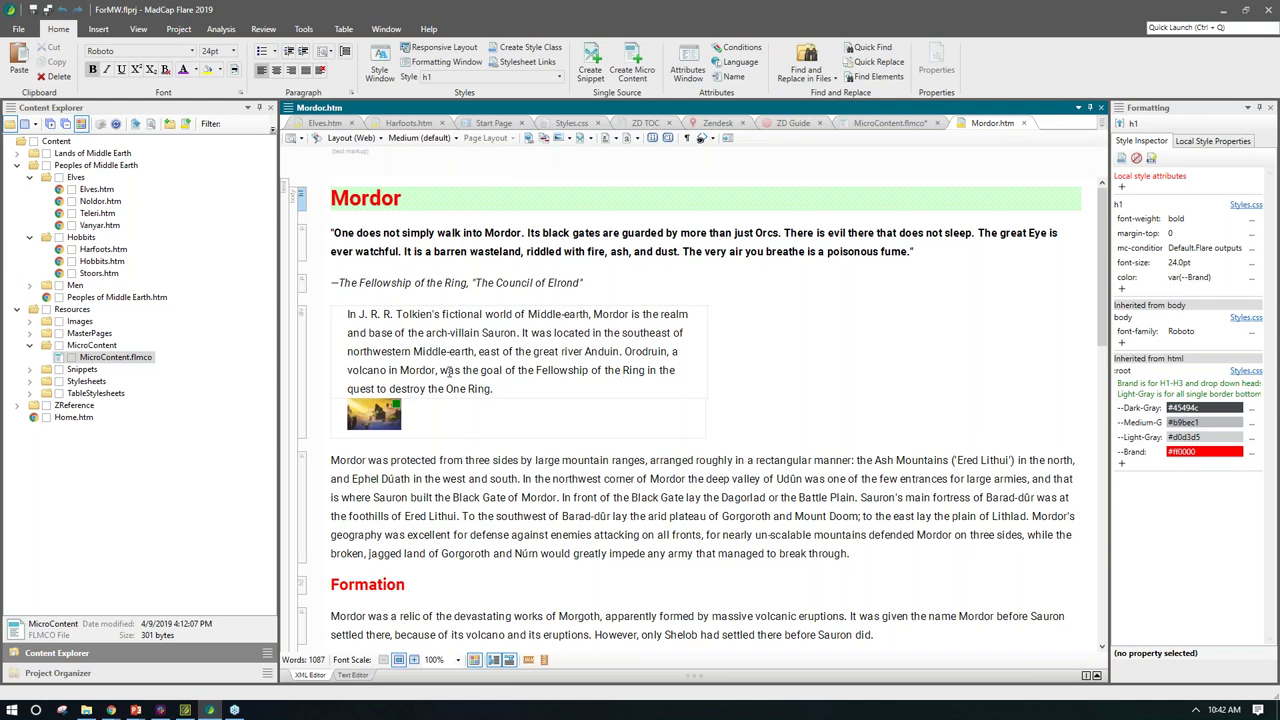
pyautogui.click(304, 353)
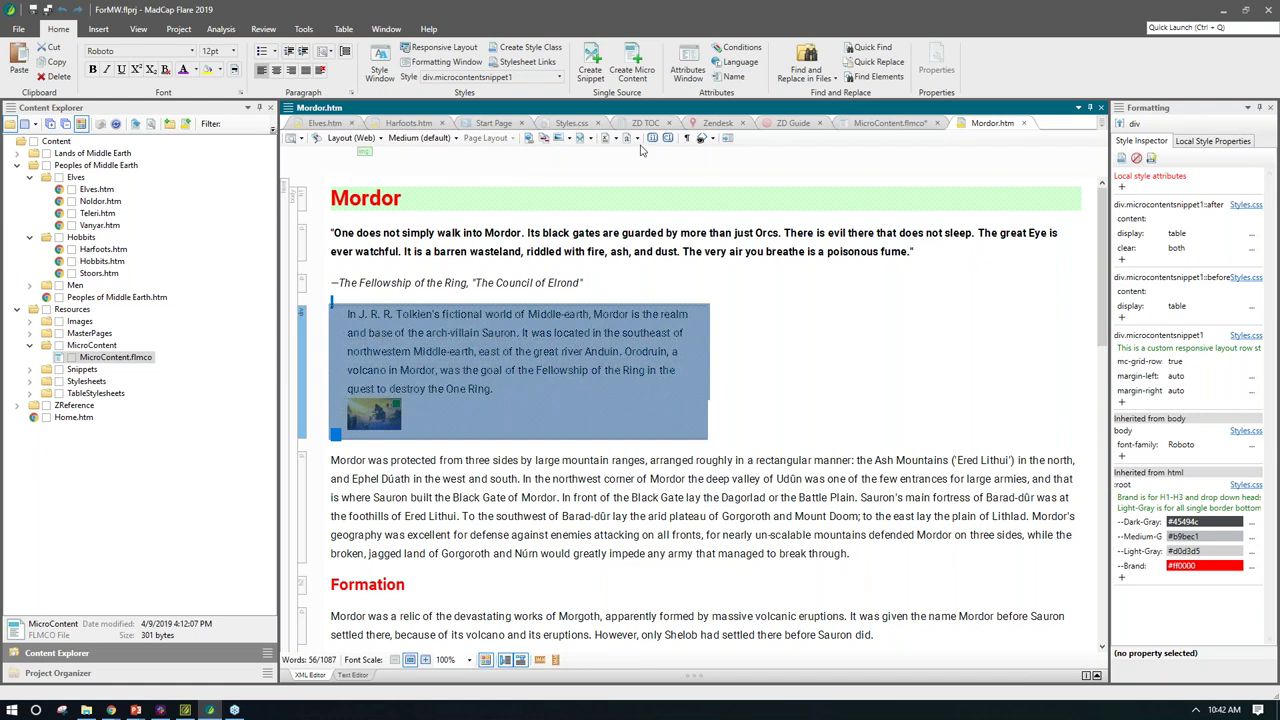
pyautogui.click(633, 68)
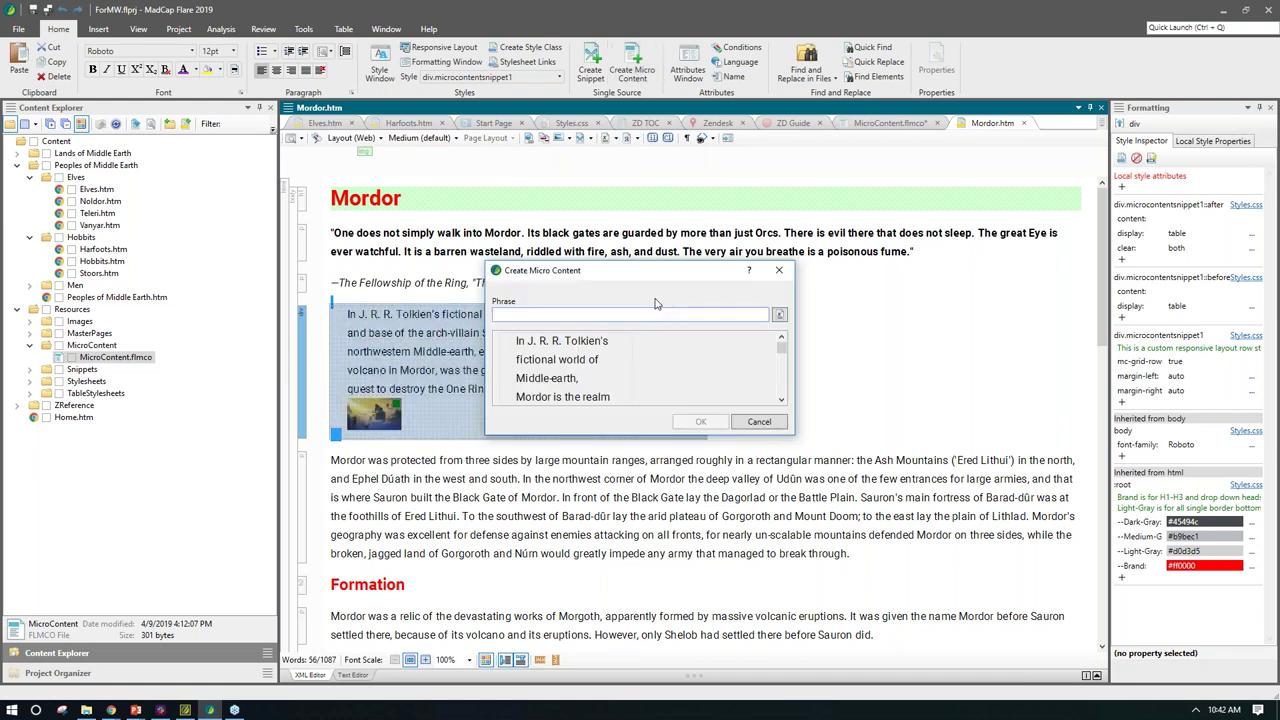
pyautogui.write('Mordor')
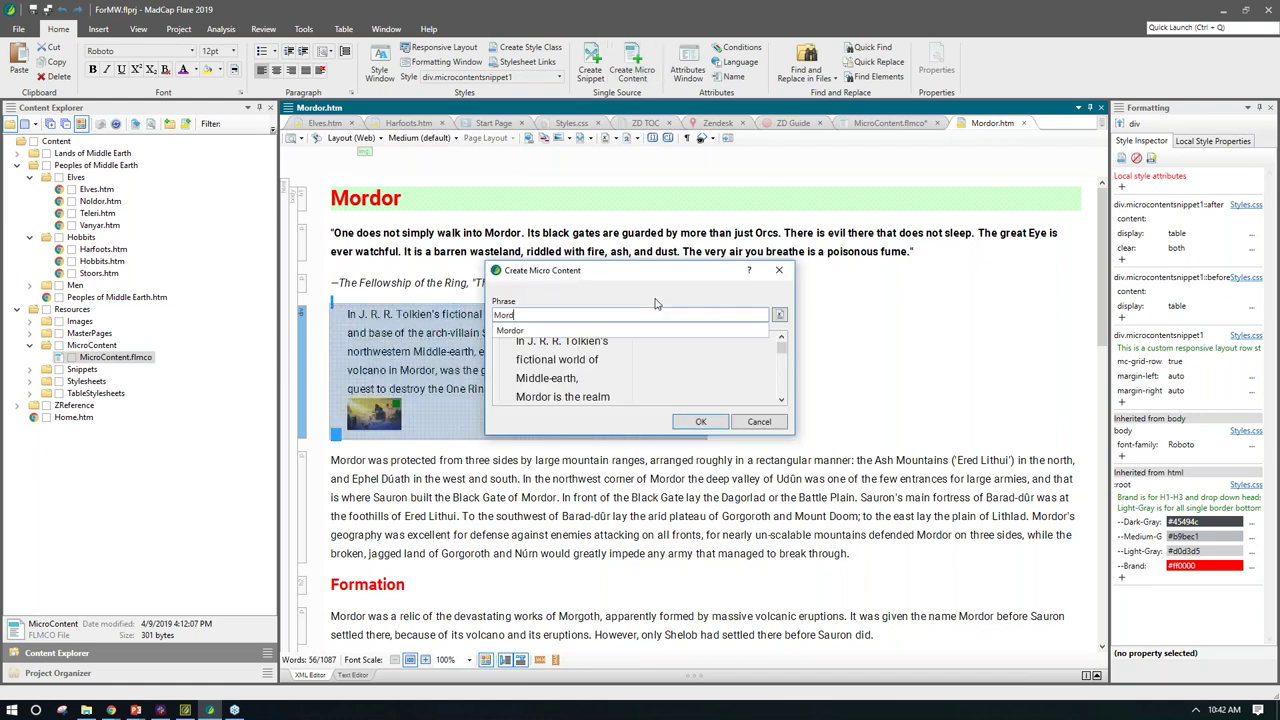
pyautogui.click(706, 423)
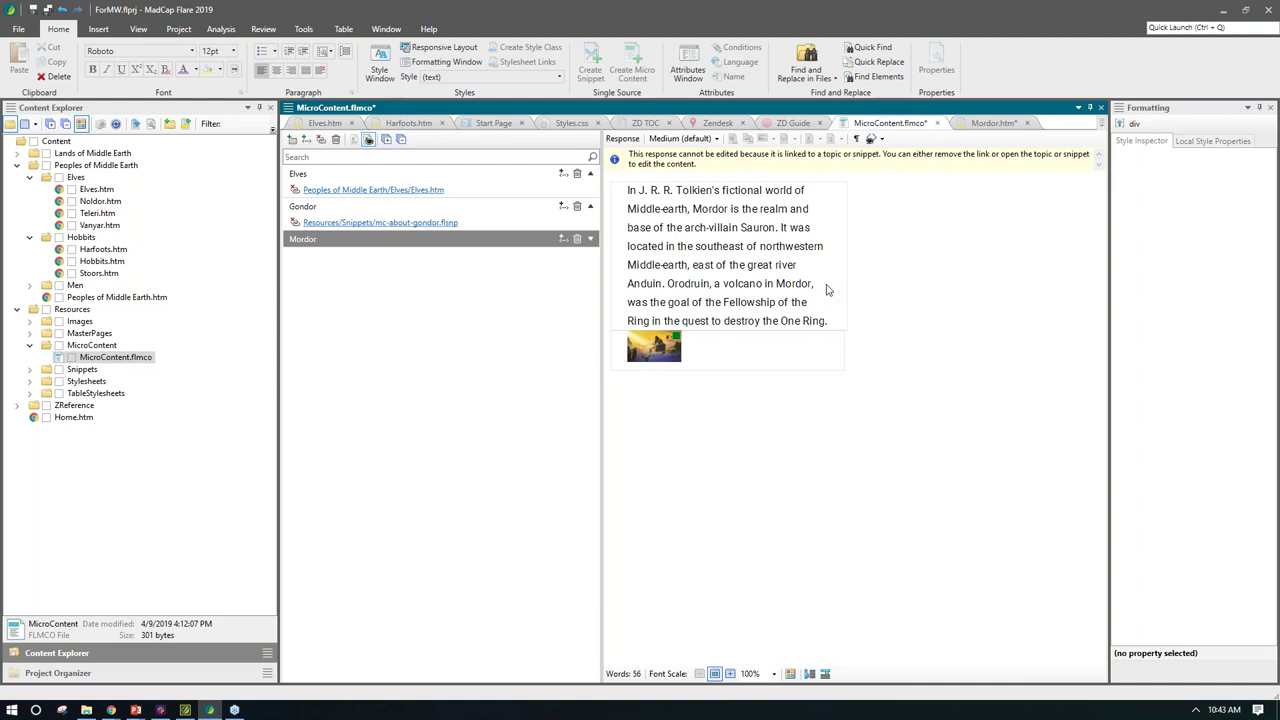
# Step: Save all modified files and return to Mordor.htm to review the block used as micro content
pyautogui.hotkey('ctrl', 's')
pyautogui.click(47, 9)
pyautogui.click(985, 123)
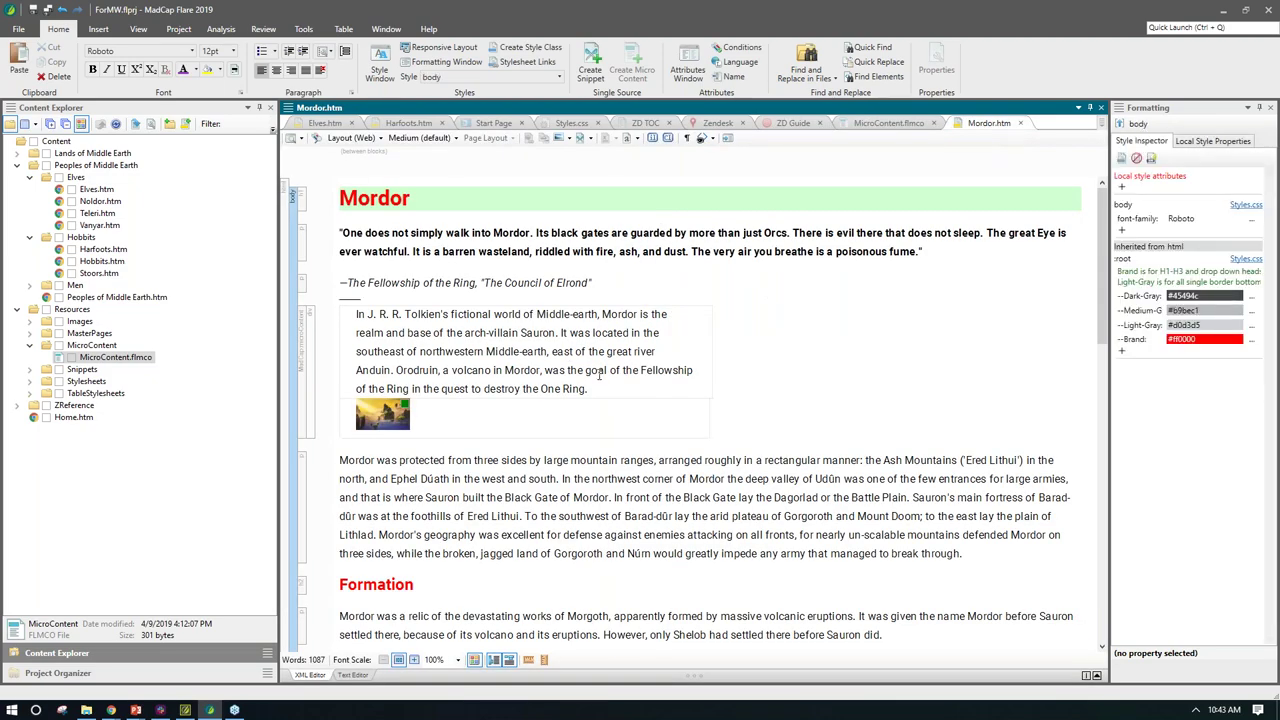
# Step: In MicroContent.flmco, add the alternate phrase "Where is Gondor" under the Gondor phrase and save the file
pyautogui.click(878, 124)
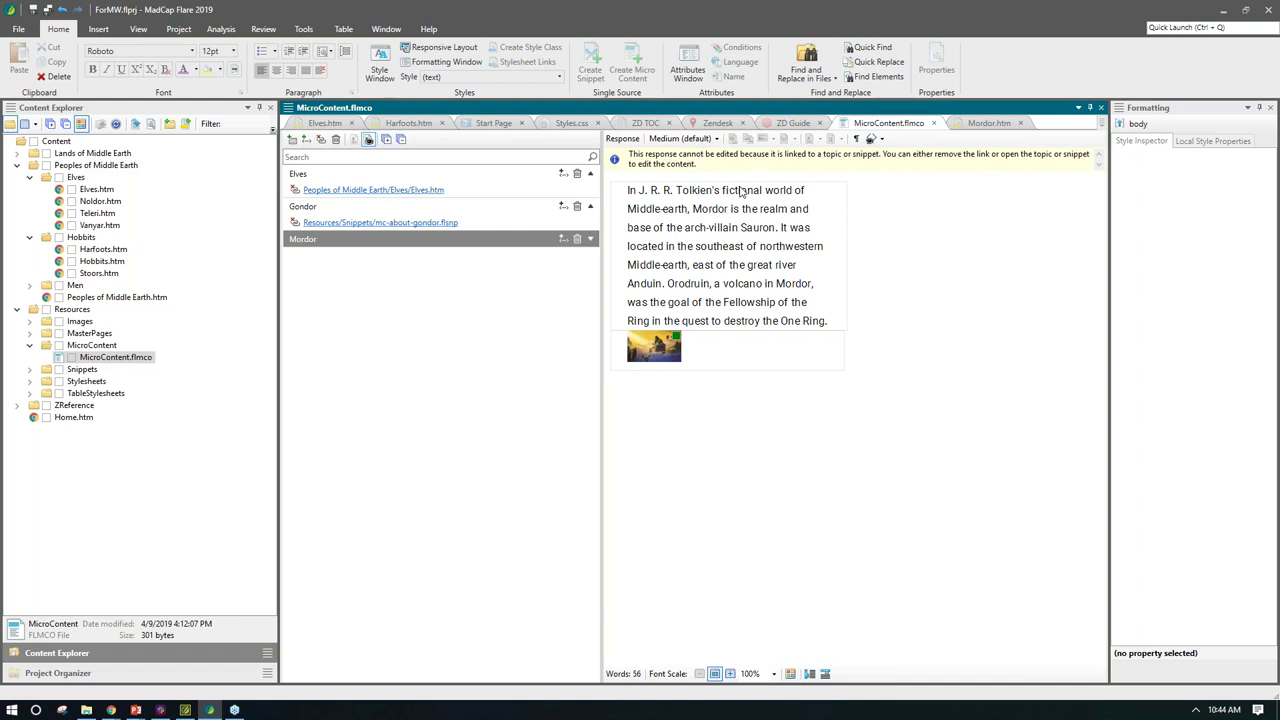
pyautogui.click(327, 209)
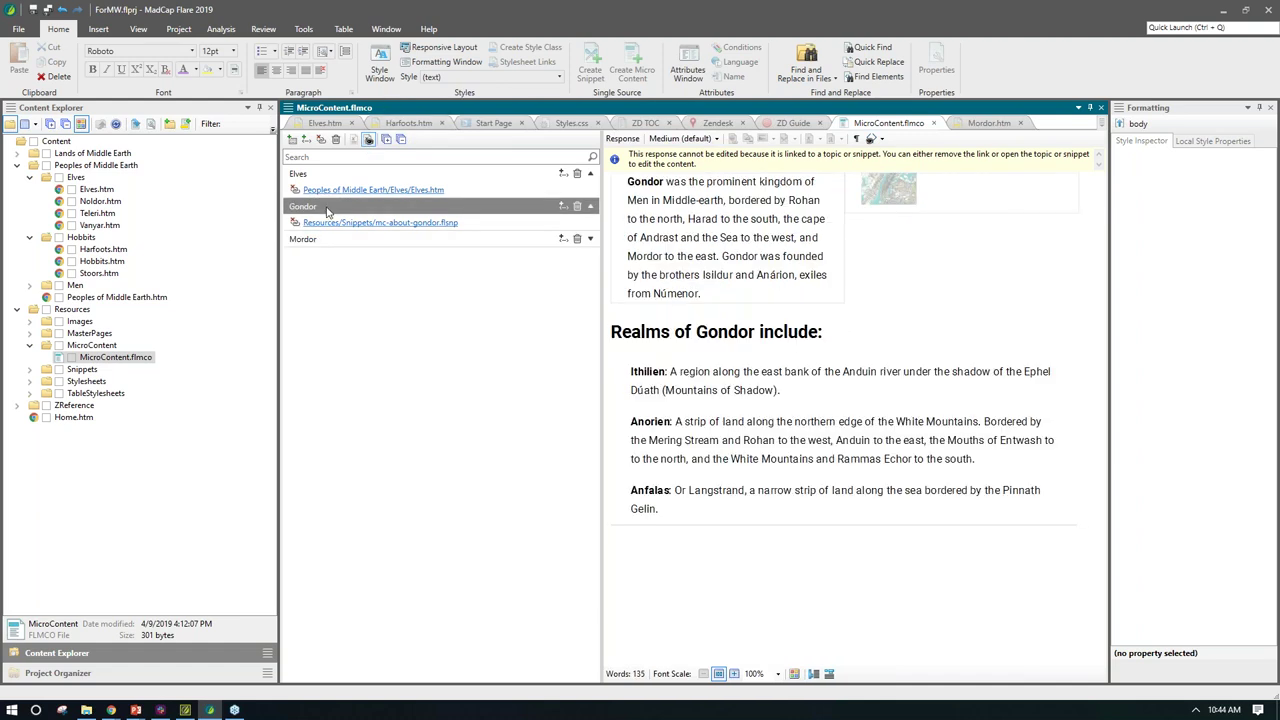
pyautogui.click(563, 207)
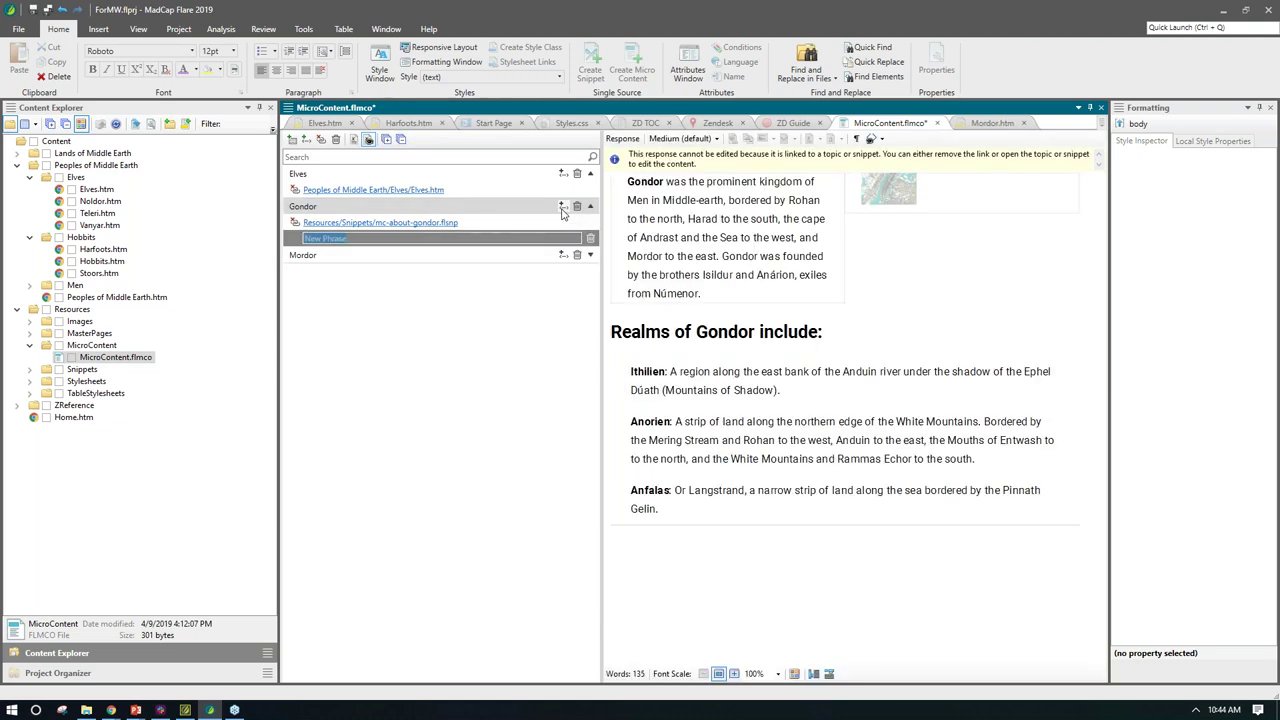
pyautogui.write('Where is Gondor?dor')
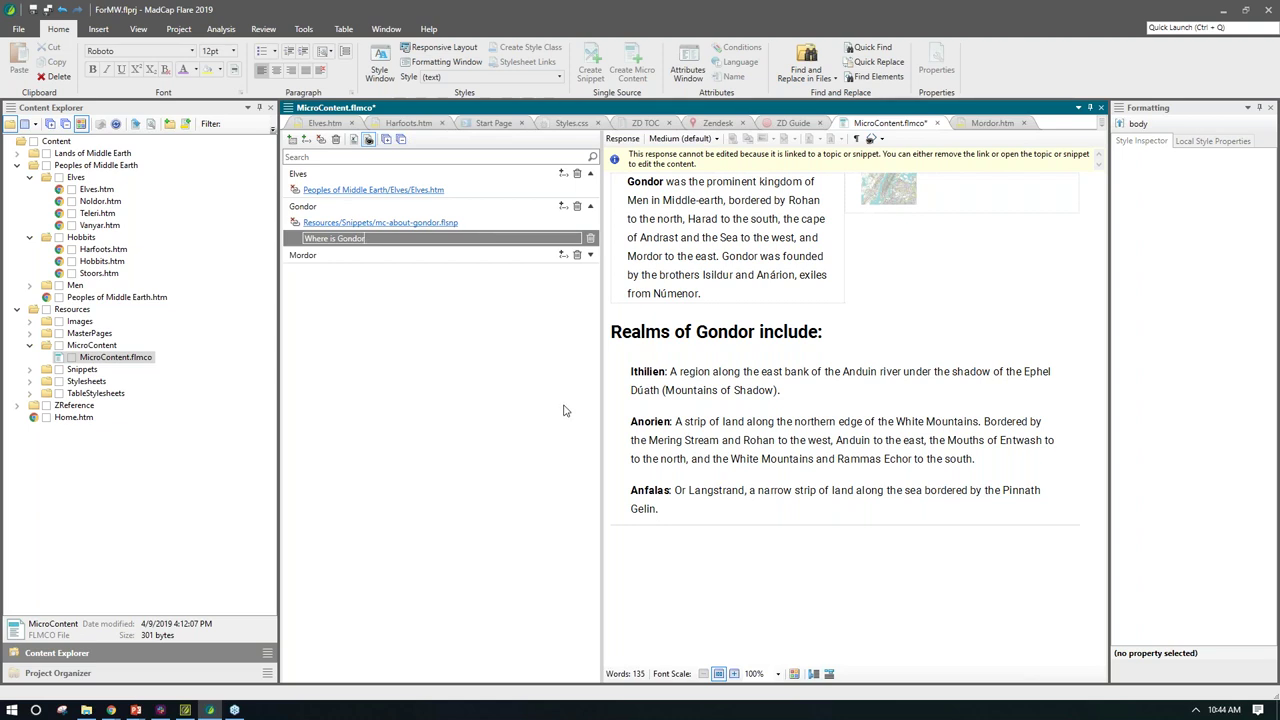
pyautogui.press('Return')
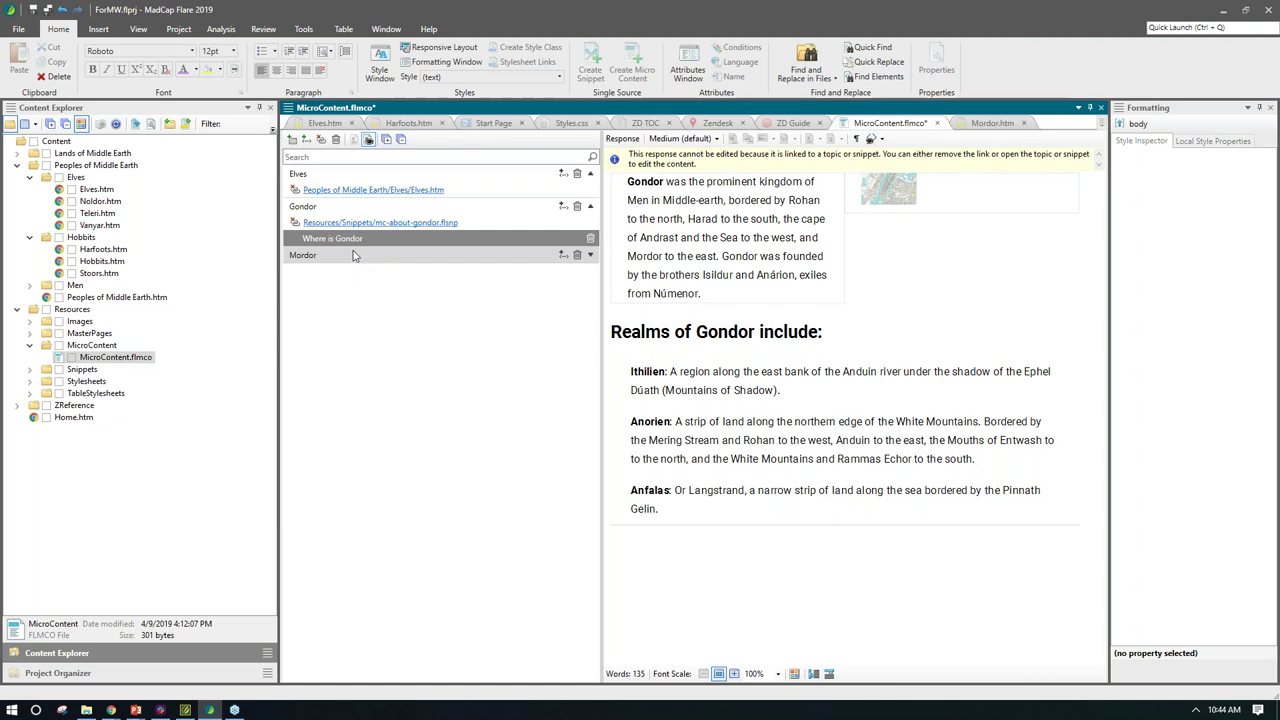
pyautogui.hotkey('ctrl', 's')
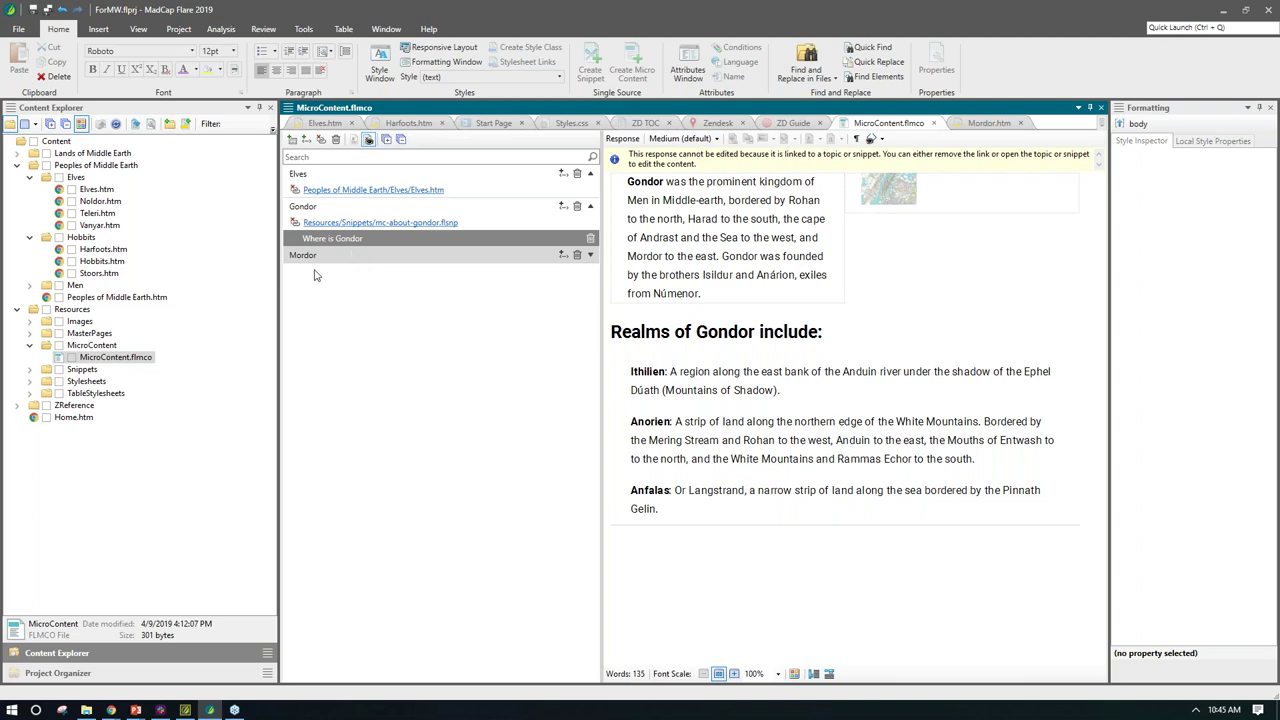
# Step: Switch to Chrome and browse the Micro Content topics under Major New Features on the Flare What's New? page
pyautogui.moveTo(111, 710)
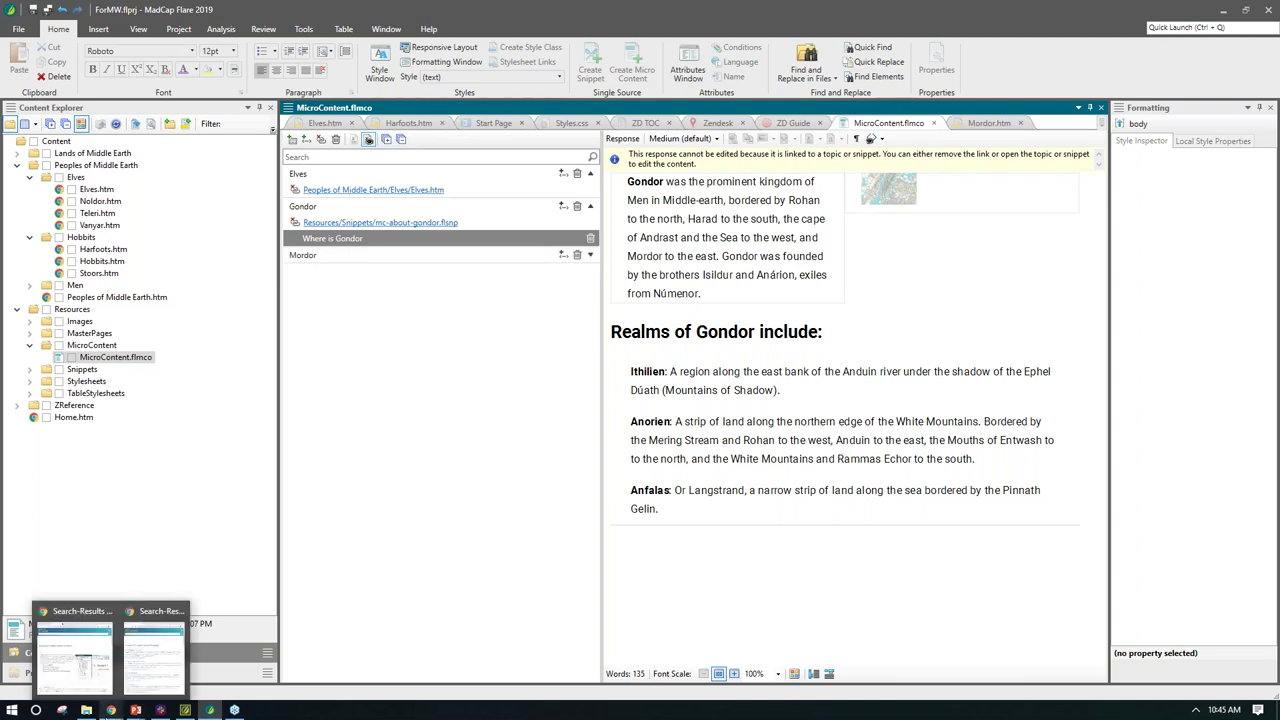
pyautogui.click(95, 690)
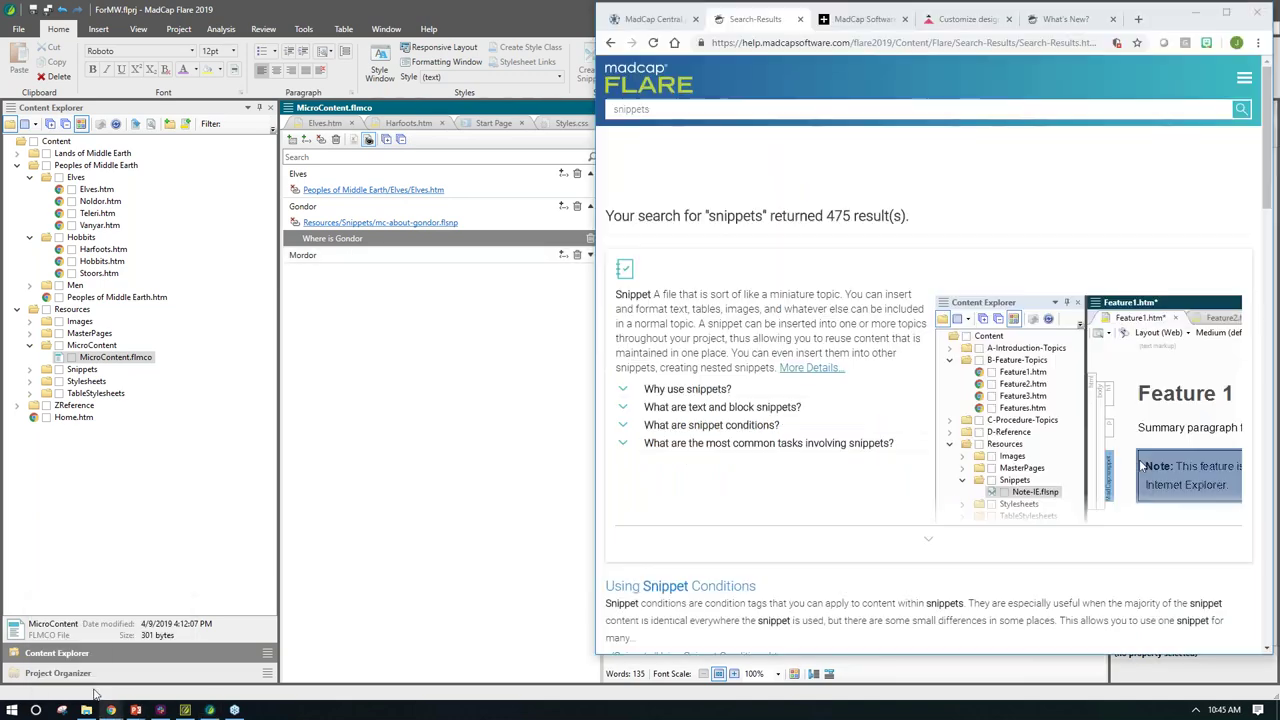
pyautogui.click(1063, 20)
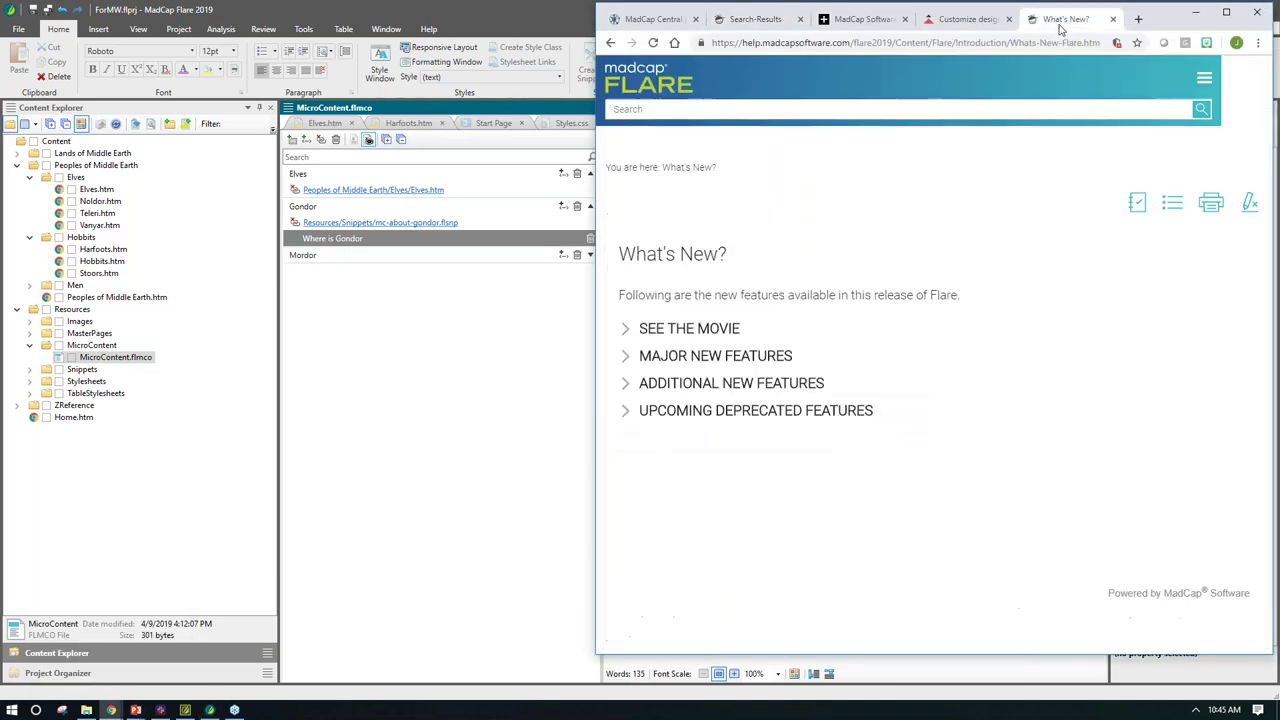
pyautogui.click(728, 357)
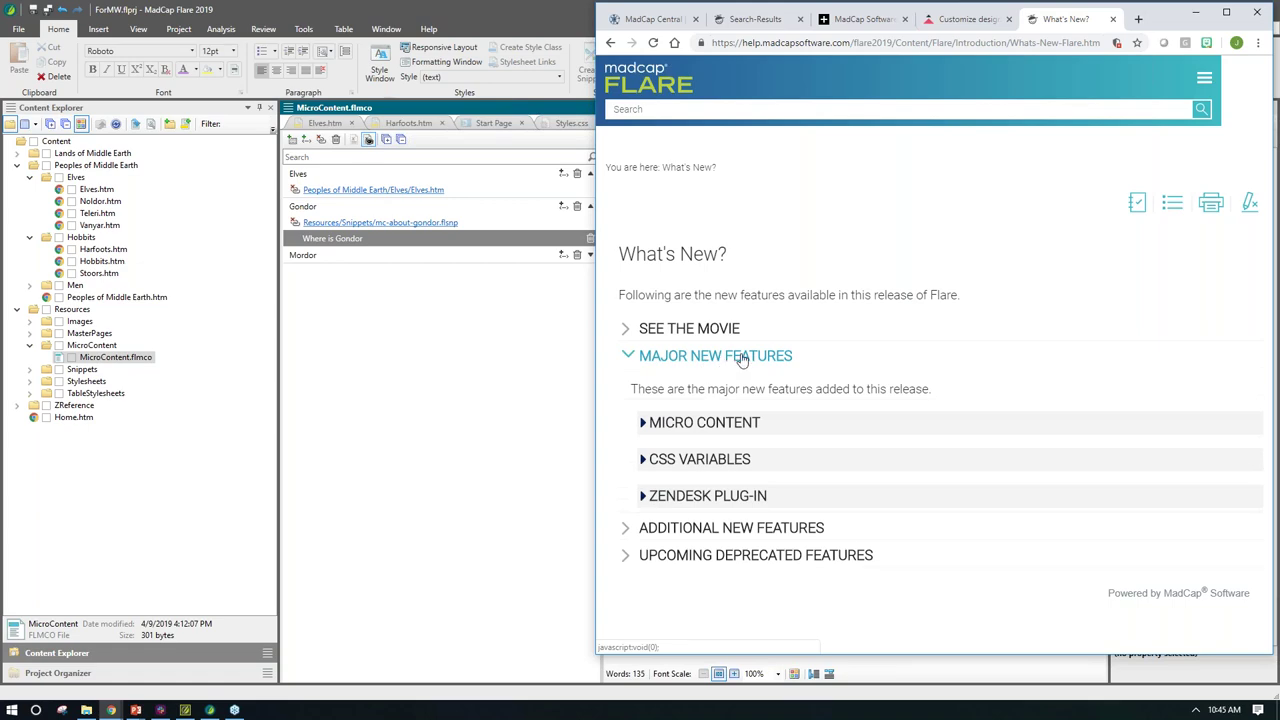
pyautogui.click(703, 424)
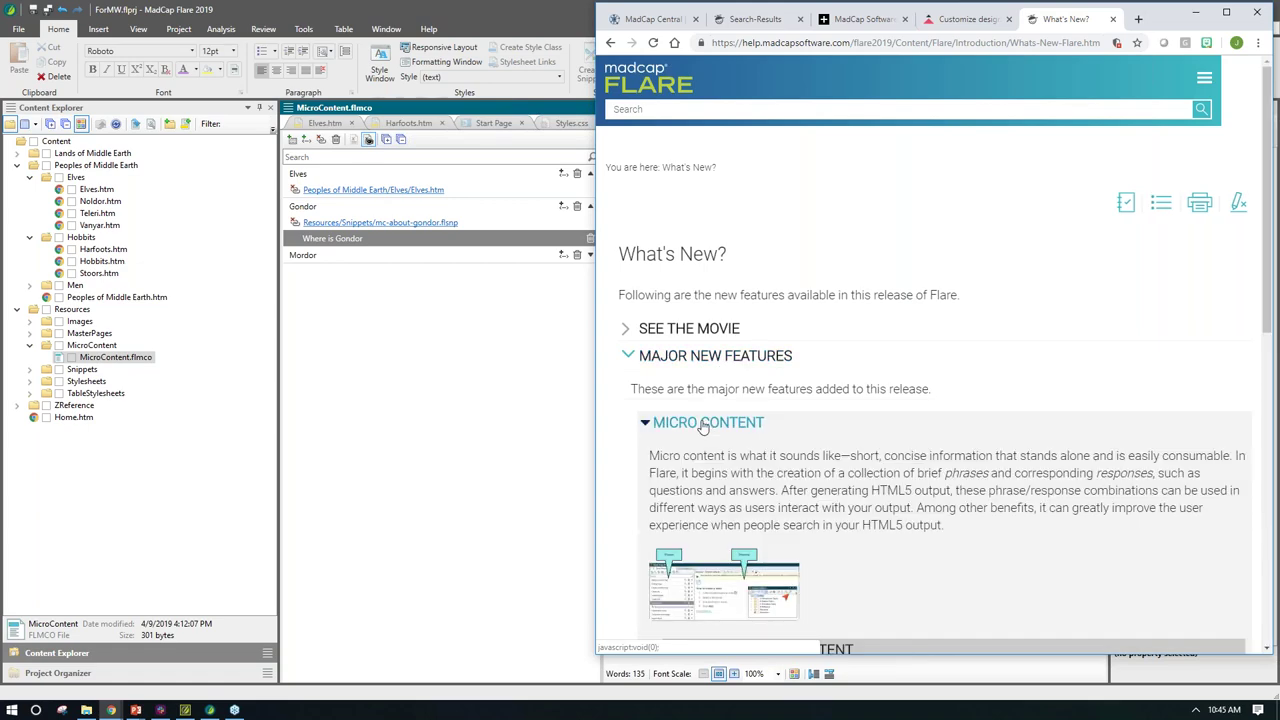
pyautogui.scroll(-4, 720, 400)
pyautogui.scroll(-4, 740, 327)
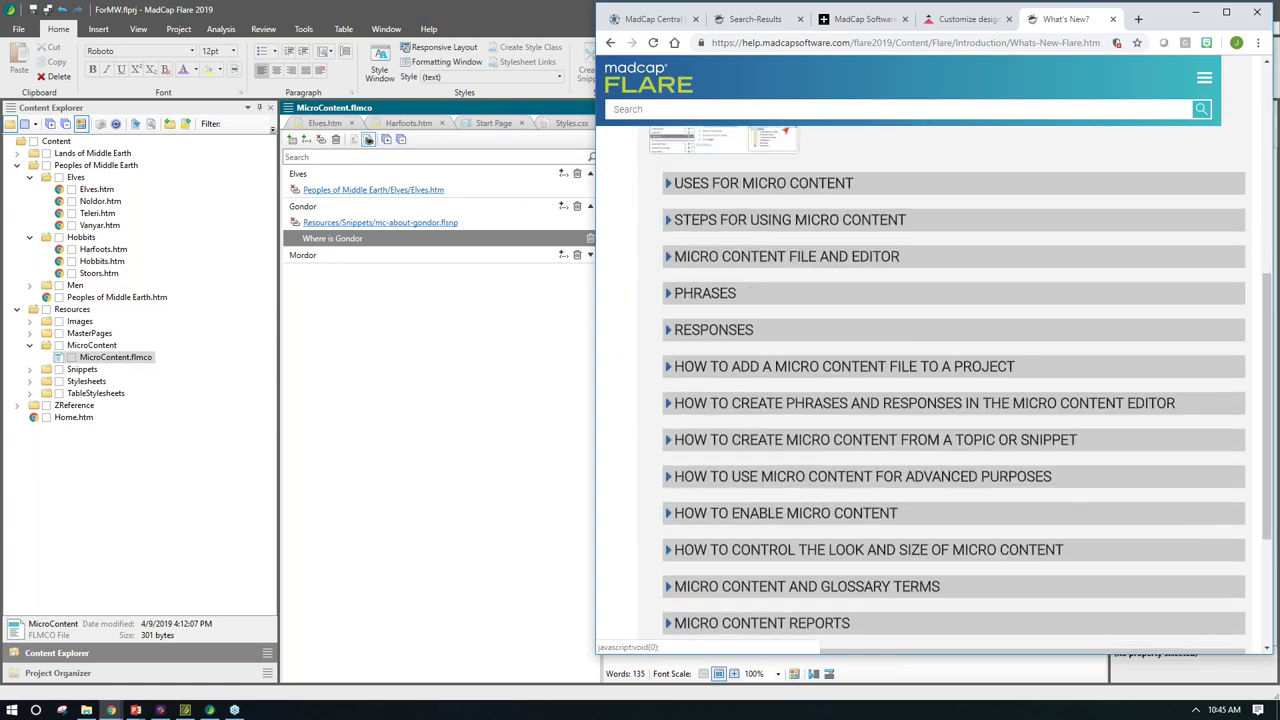
pyautogui.scroll(-1, 740, 320)
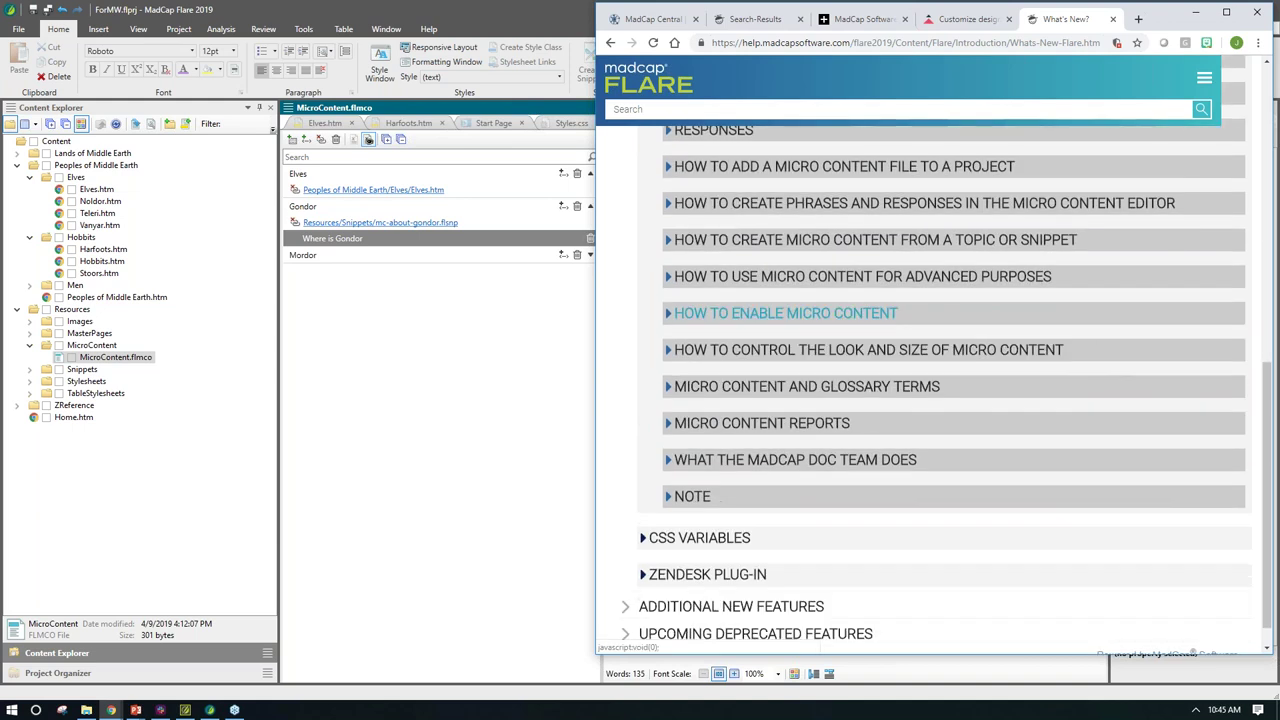
# Step: Expand What the MadCap Doc Team Does, examine its Analytics section and search query list, and switch back to Flare
pyautogui.click(739, 462)
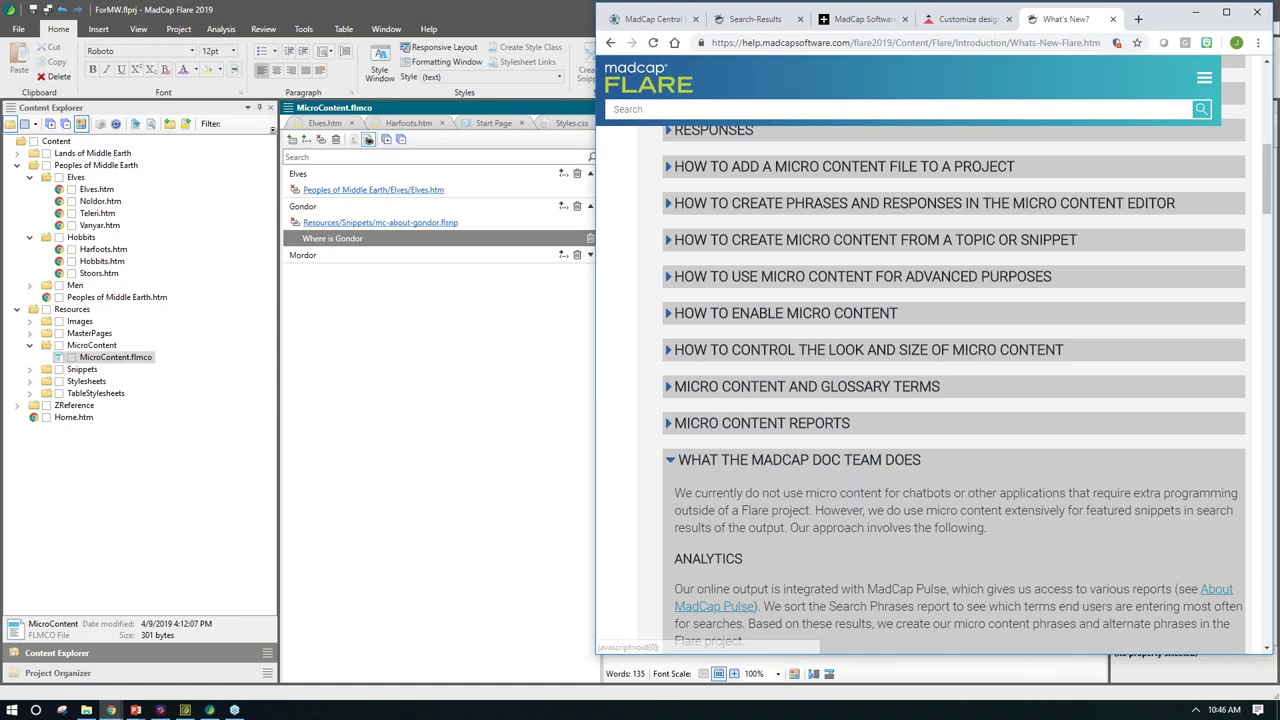
pyautogui.scroll(-1, 803, 499)
pyautogui.scroll(-2, 802, 498)
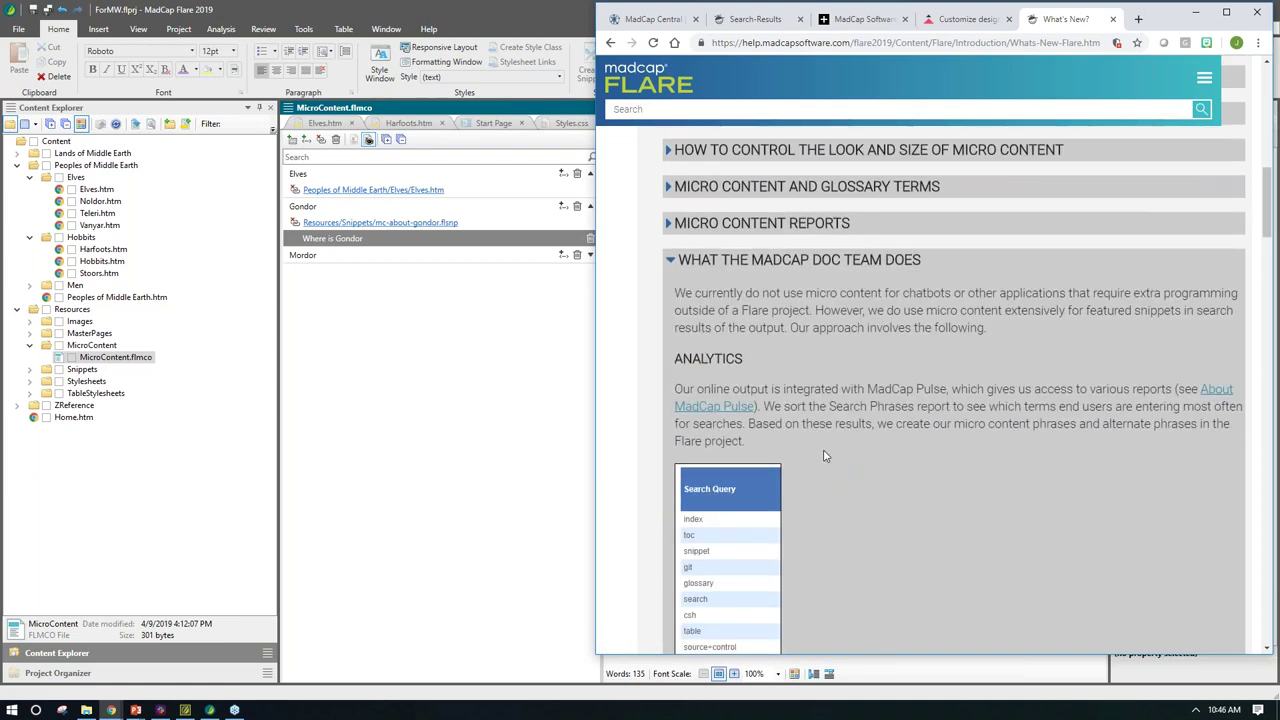
pyautogui.scroll(-1, 825, 456)
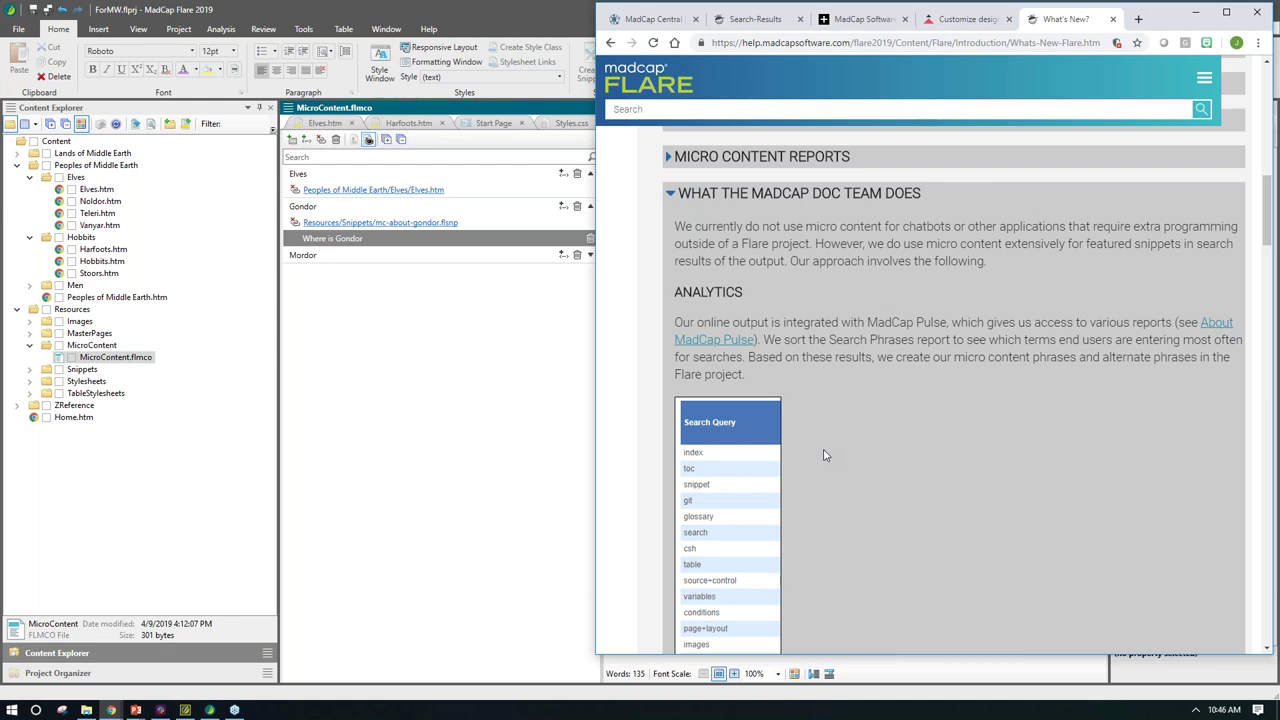
pyautogui.click(478, 422)
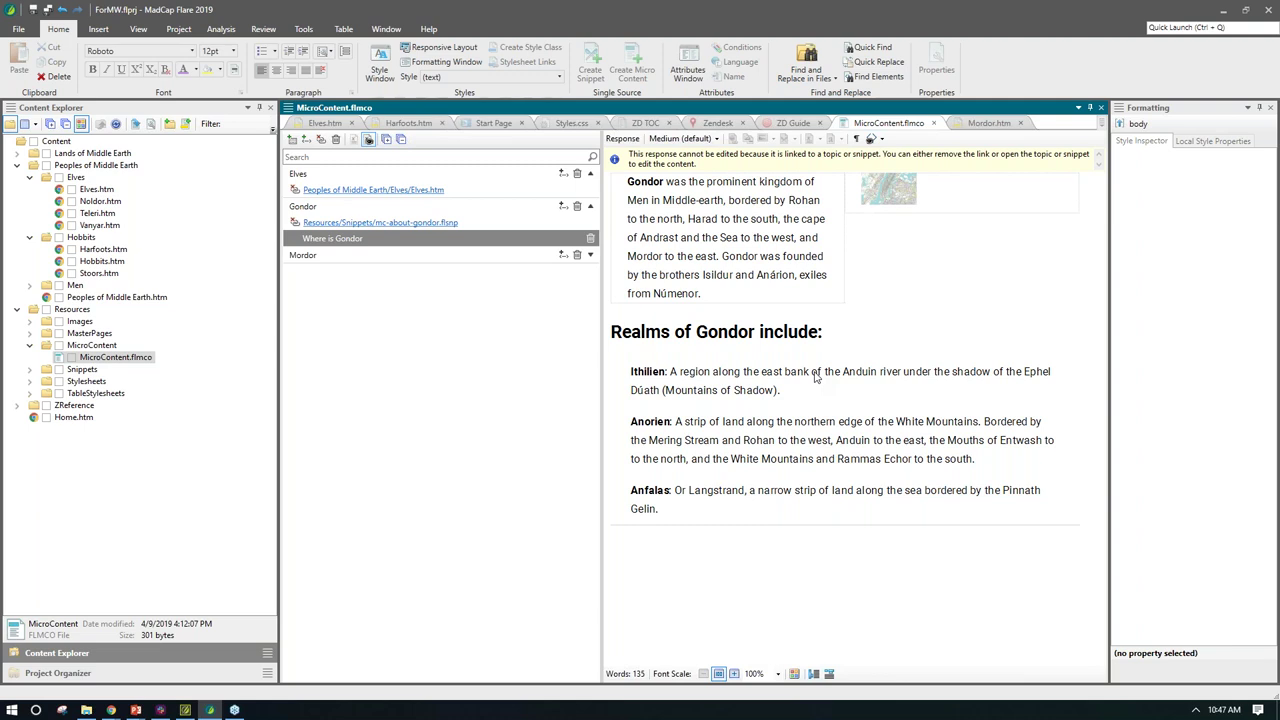
# Step: Switch back to Chrome, maximize the browser window and reload the What's New? page
pyautogui.moveTo(113, 708)
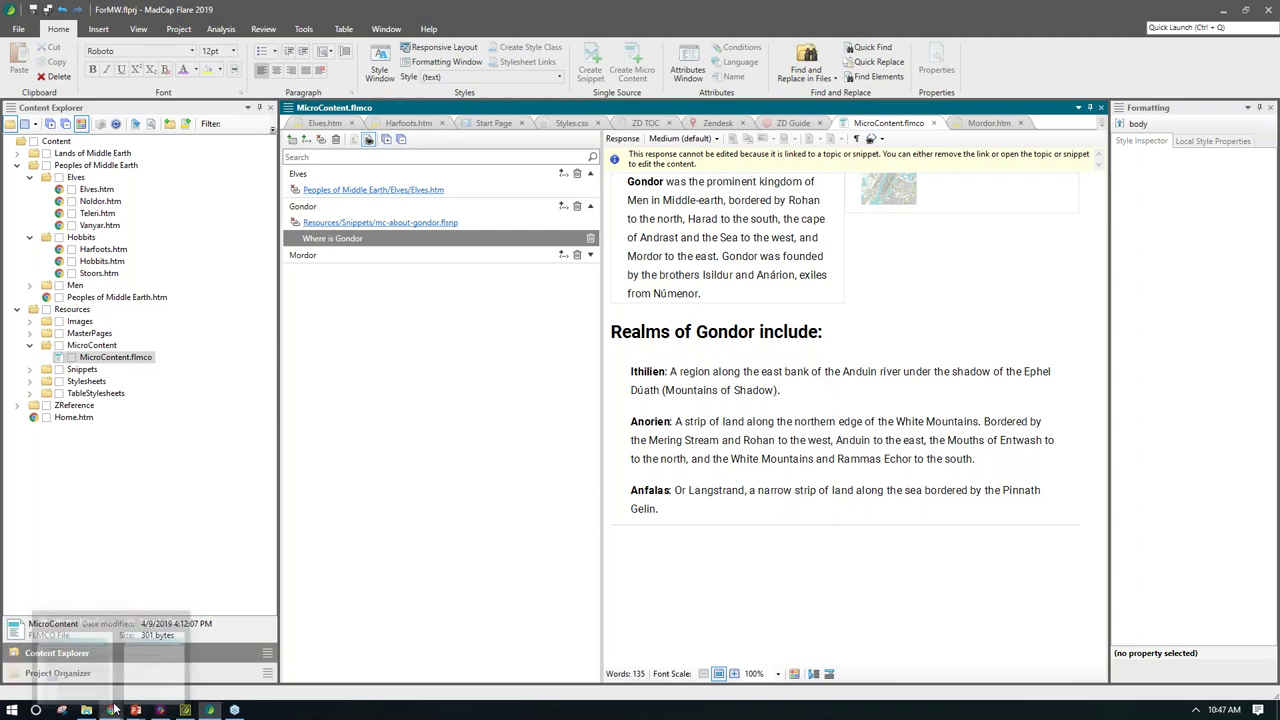
pyautogui.click(92, 684)
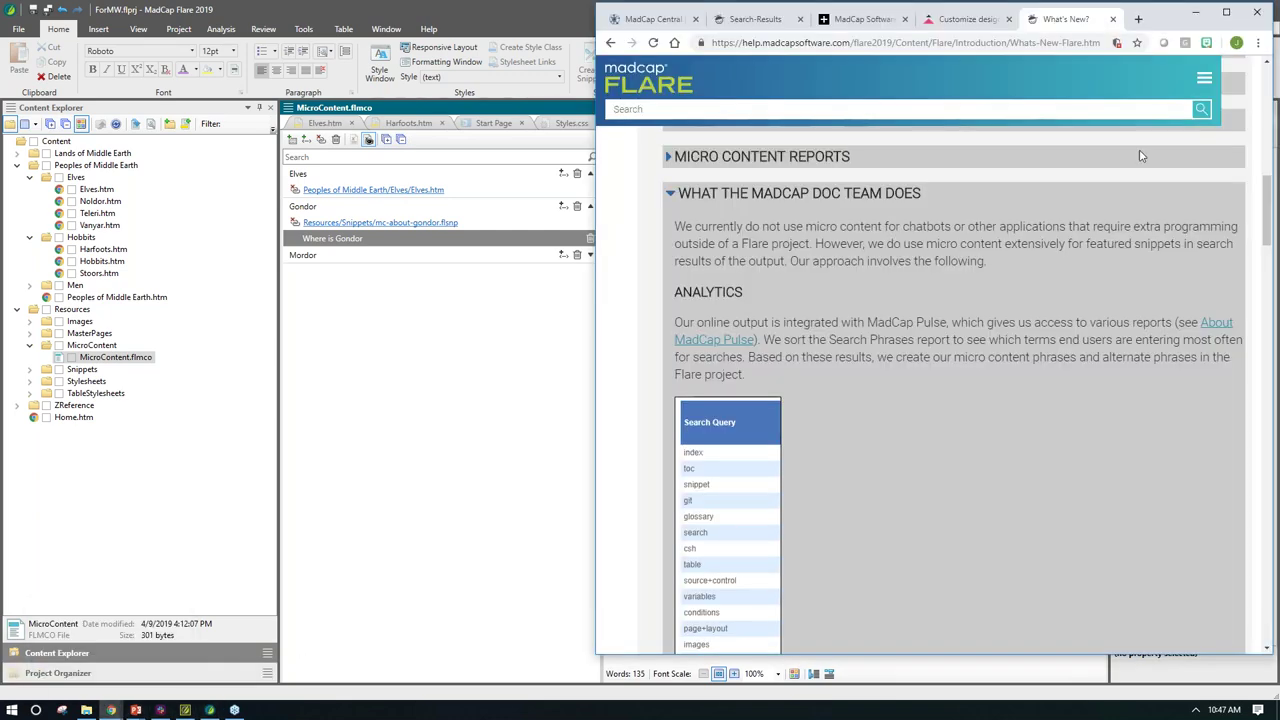
pyautogui.click(1226, 12)
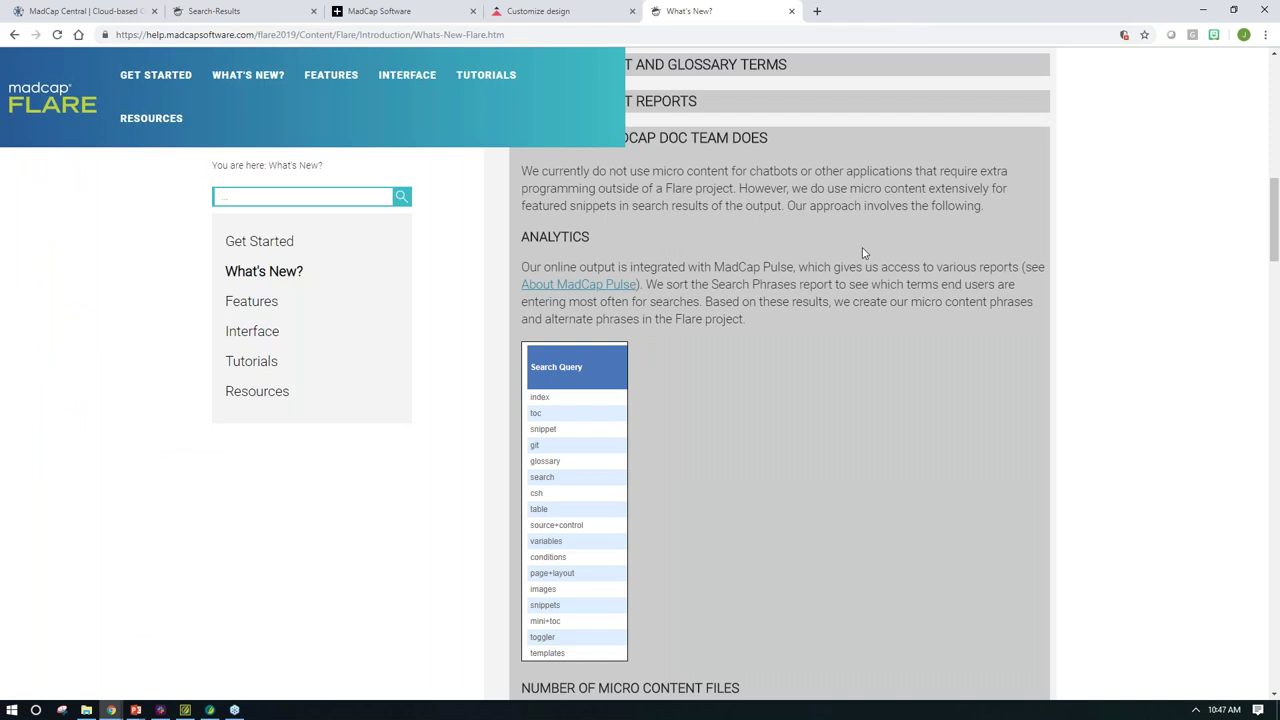
pyautogui.click(57, 34)
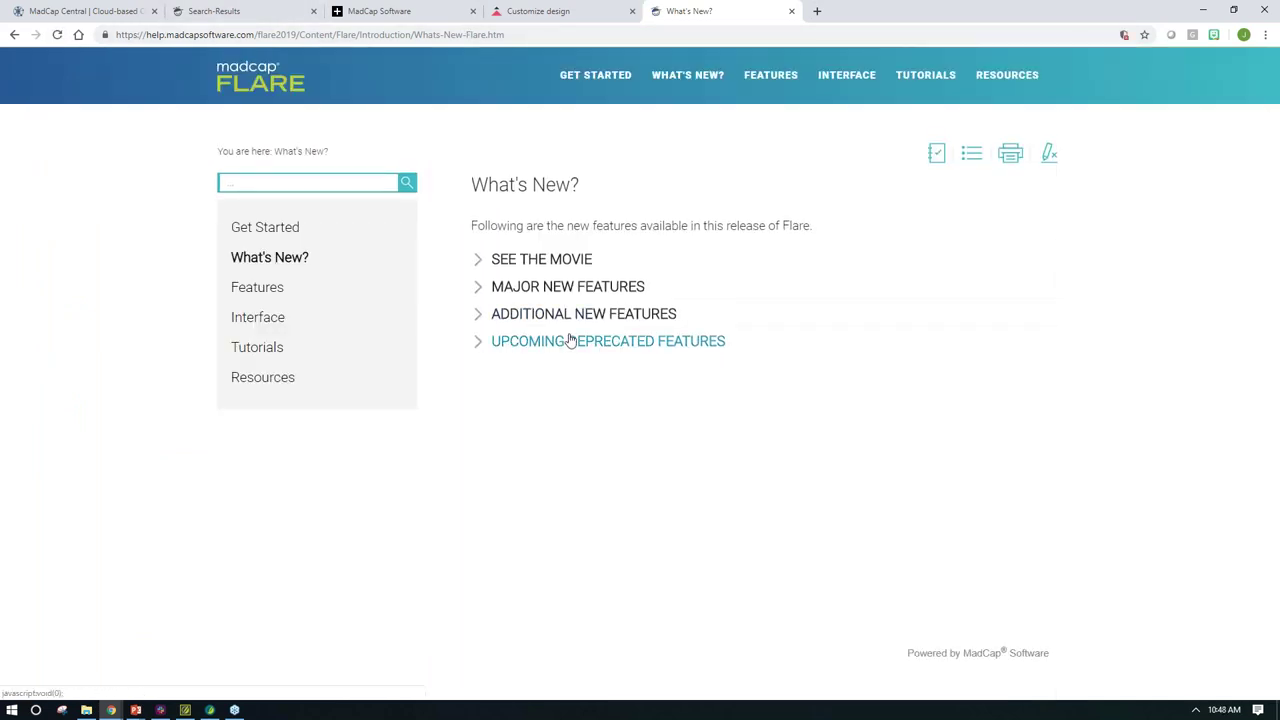
# Step: Show the "snippets" search results page and shrink the browser window to a narrow, phone-like width
pyautogui.click(252, 16)
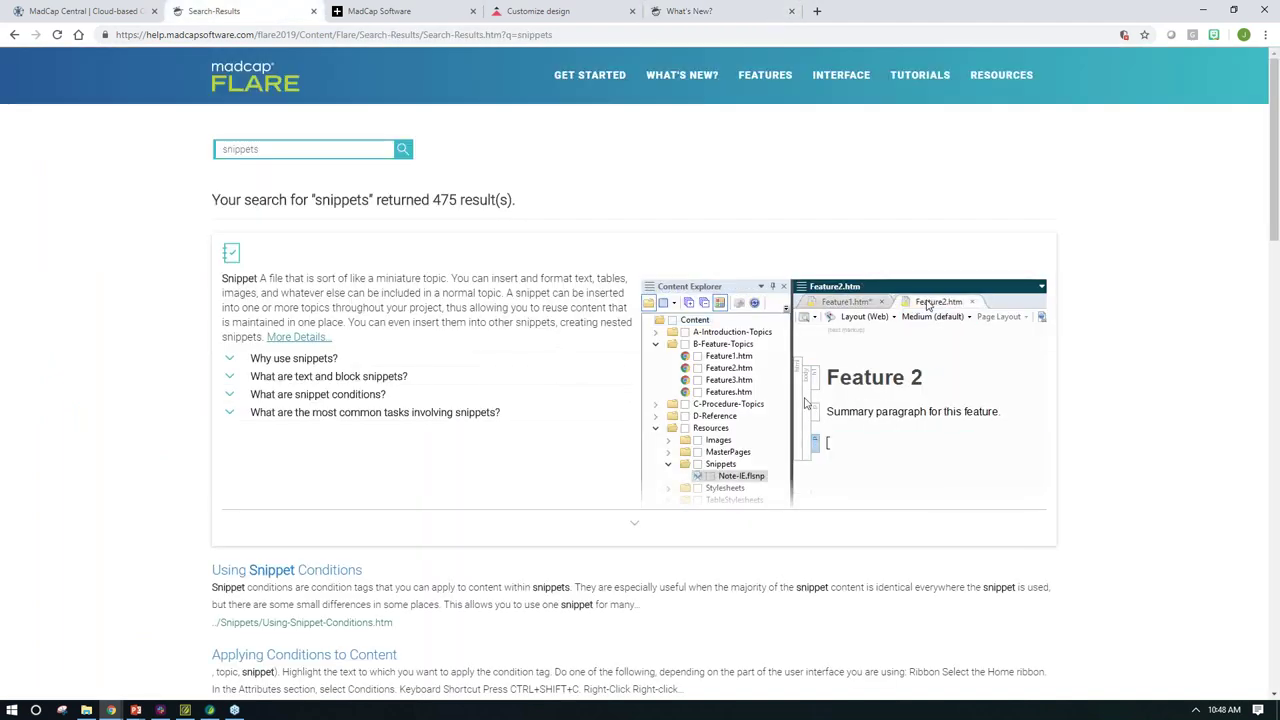
pyautogui.click(1234, 17)
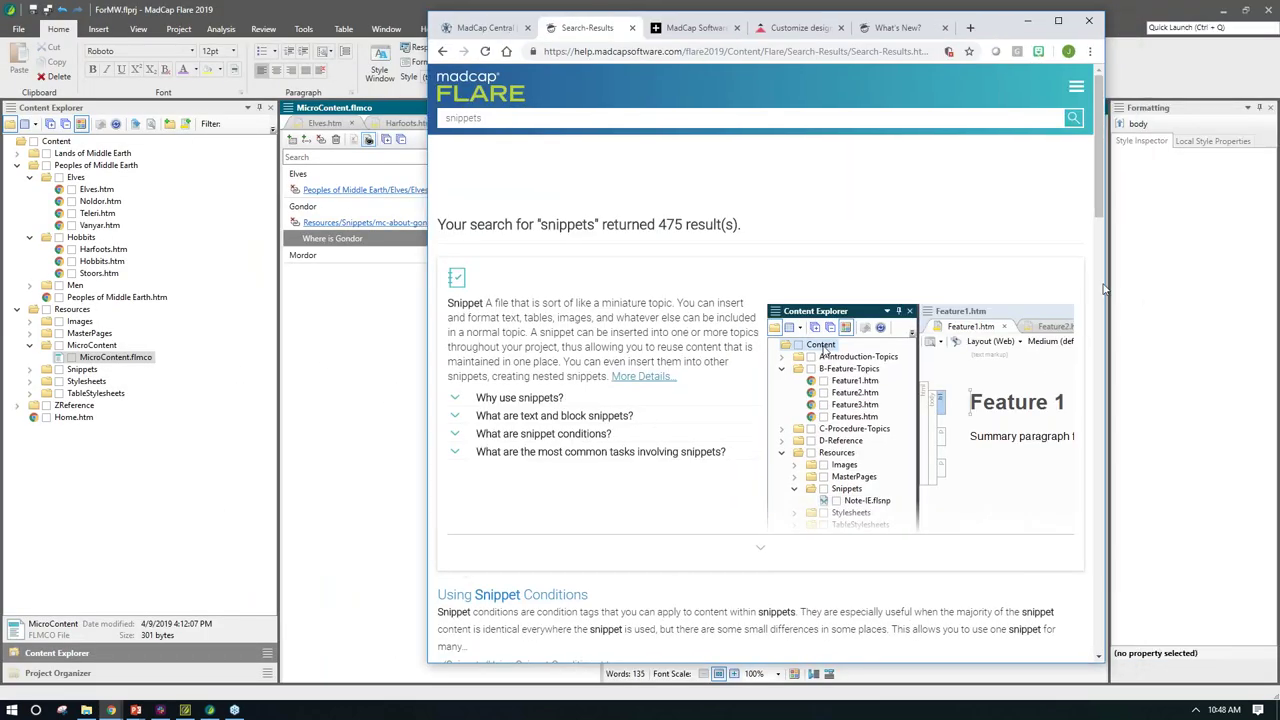
pyautogui.moveTo(1104, 278); pyautogui.dragTo(746, 275)
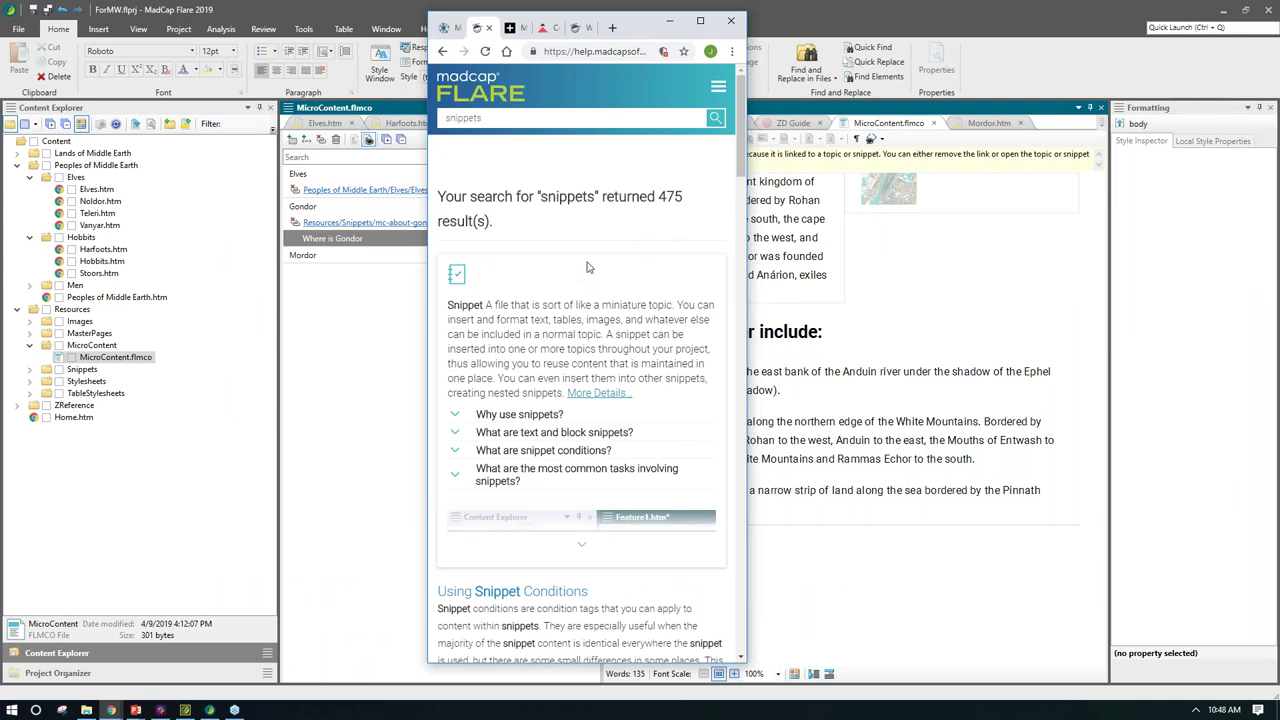
# Step: Expand the featured snippet box at the start of the search results and maximize the browser window again
pyautogui.scroll(-1, 590, 380)
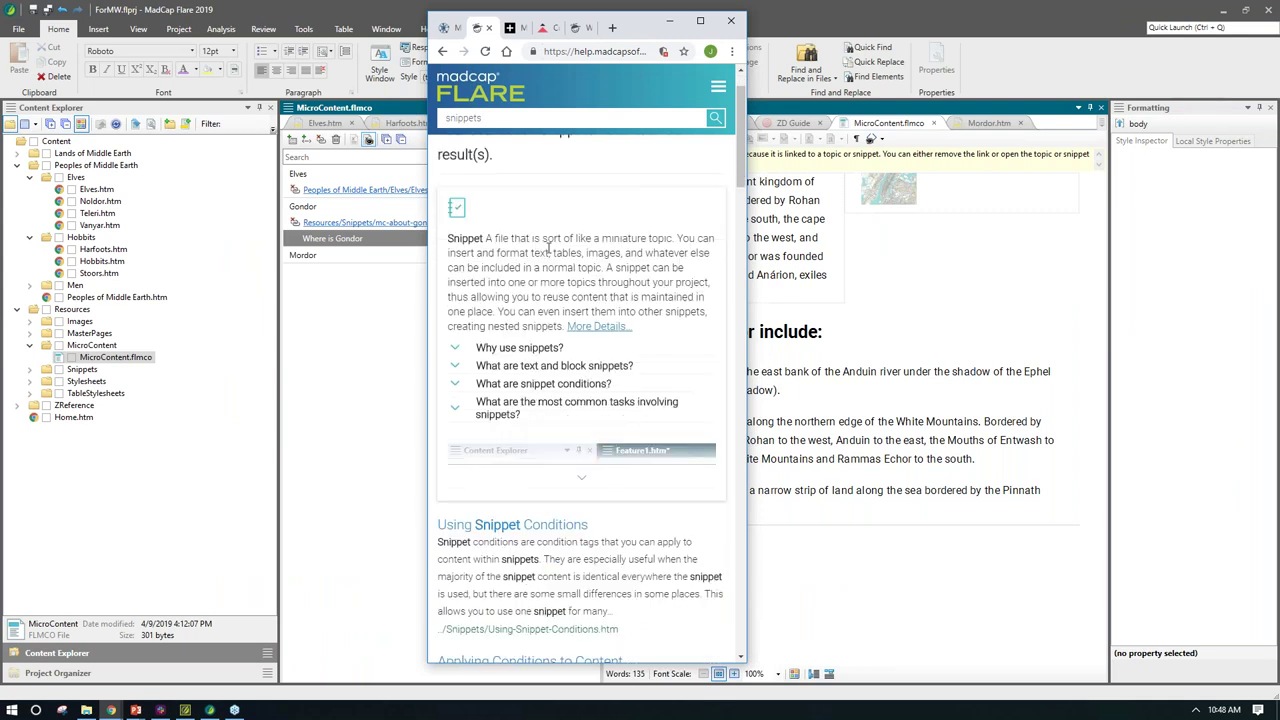
pyautogui.click(590, 490)
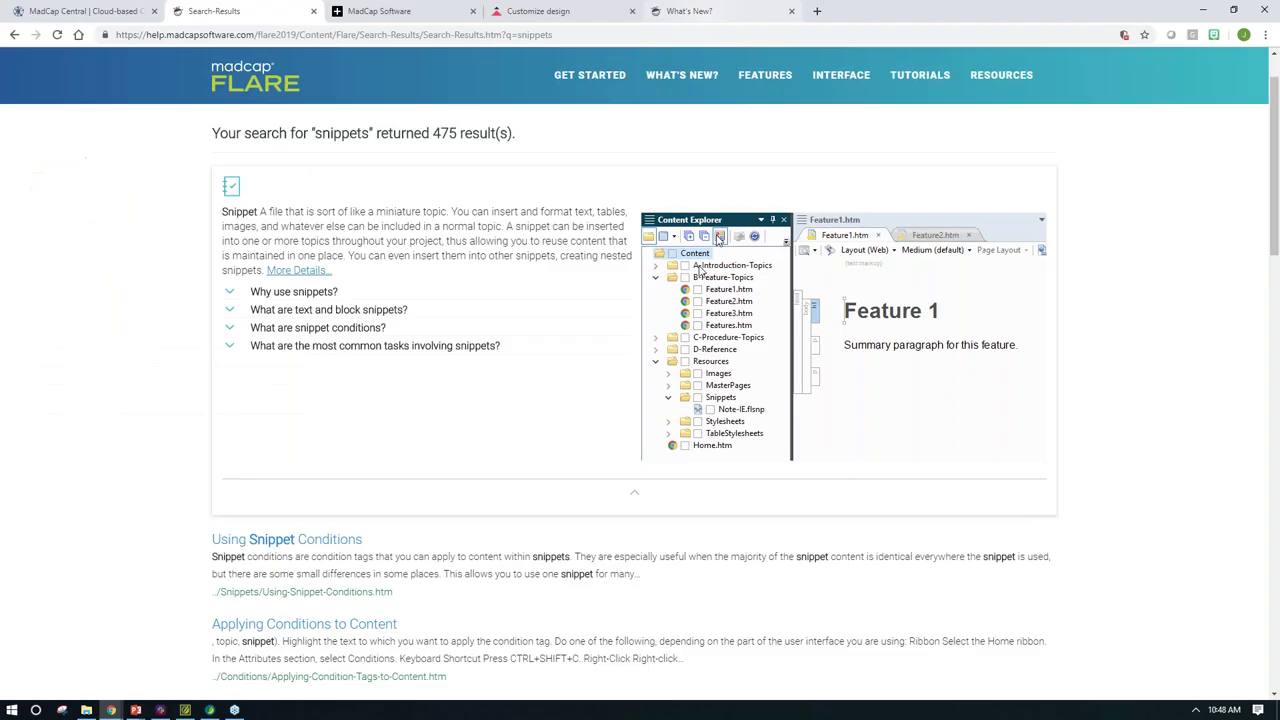
pyautogui.click(708, 28)
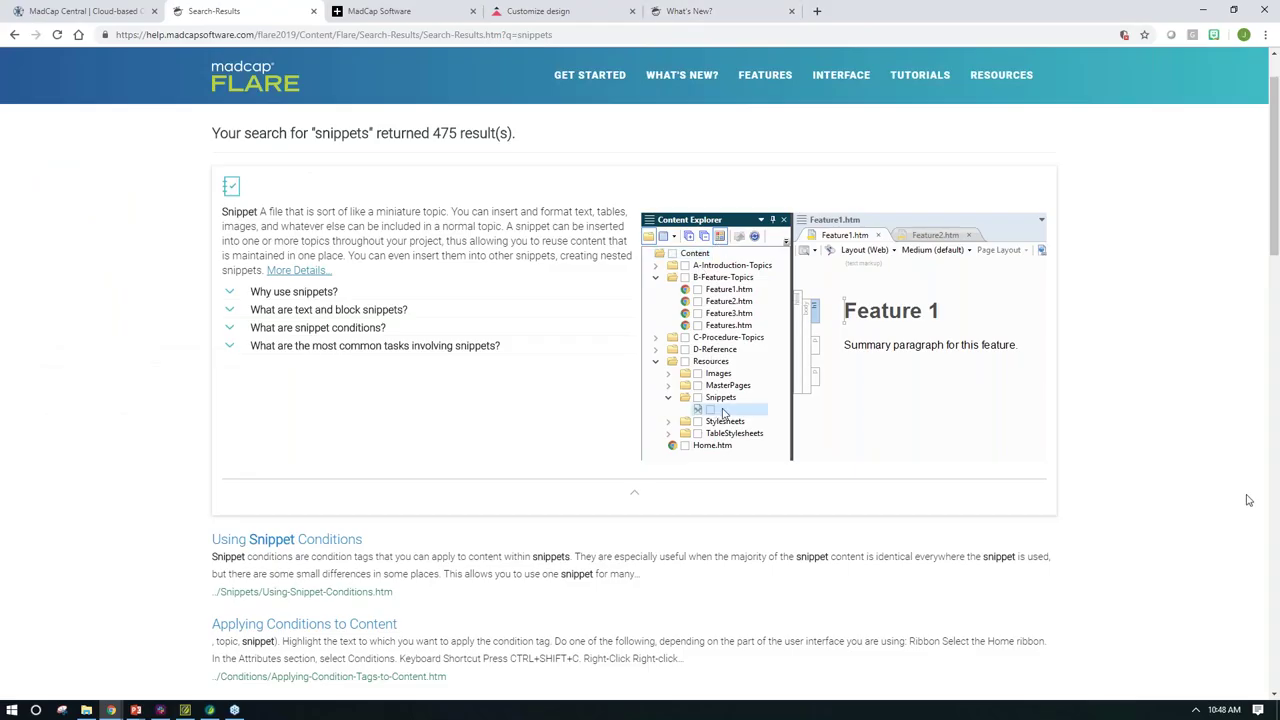
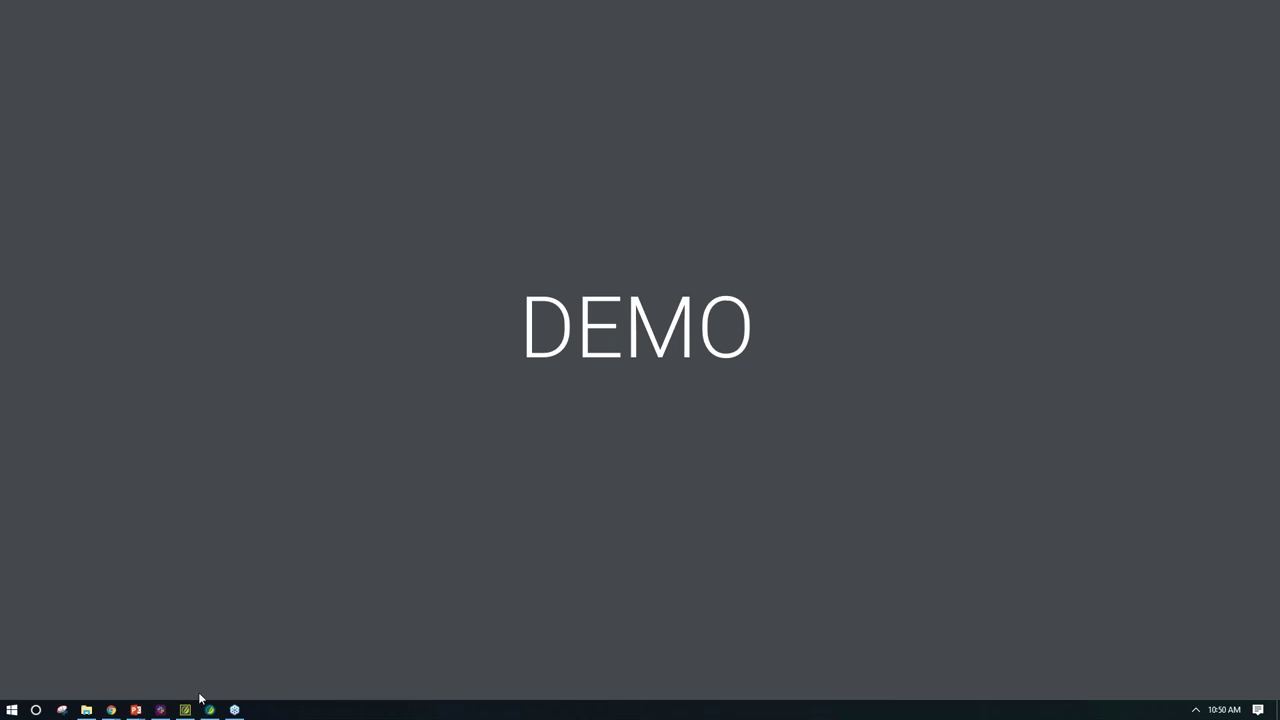
# Step: Switch to Flare and close the Elves.htm, Harfoots.htm, Styles.css, MicroContent.flmco and Mordor.htm documents
pyautogui.moveTo(210, 708)
pyautogui.click(202, 683)
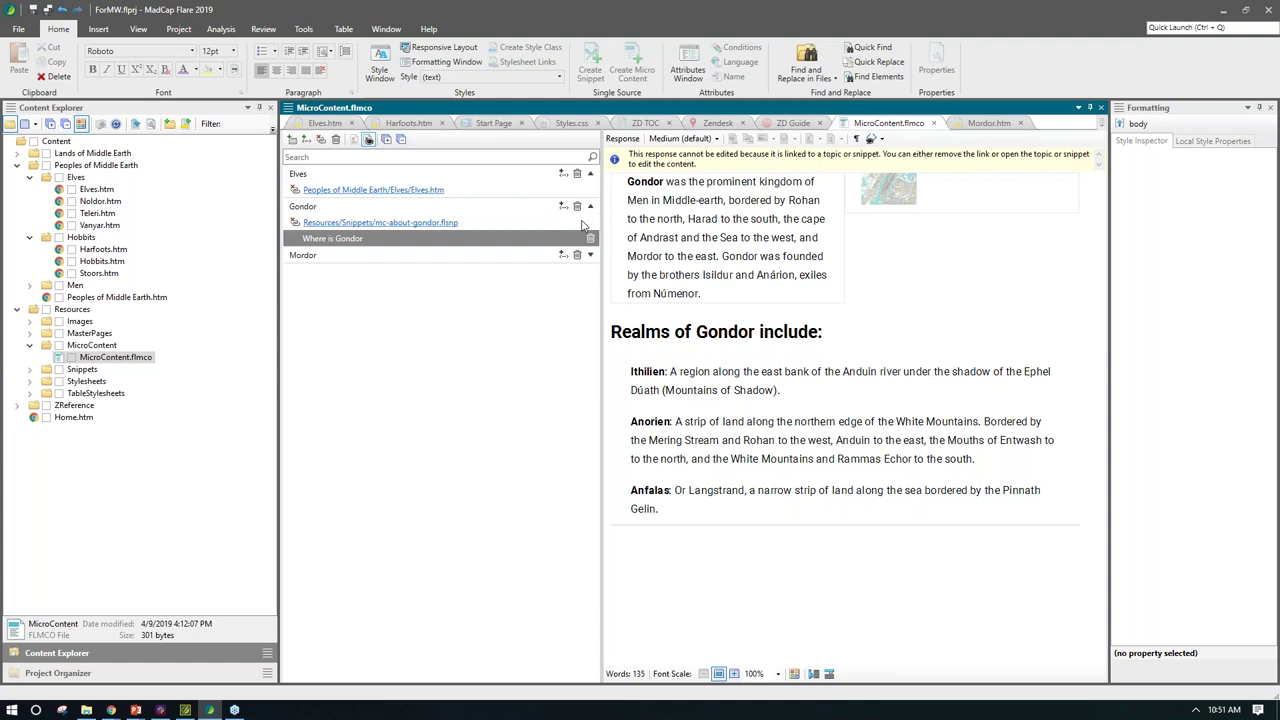
pyautogui.click(352, 123)
pyautogui.click(363, 123)
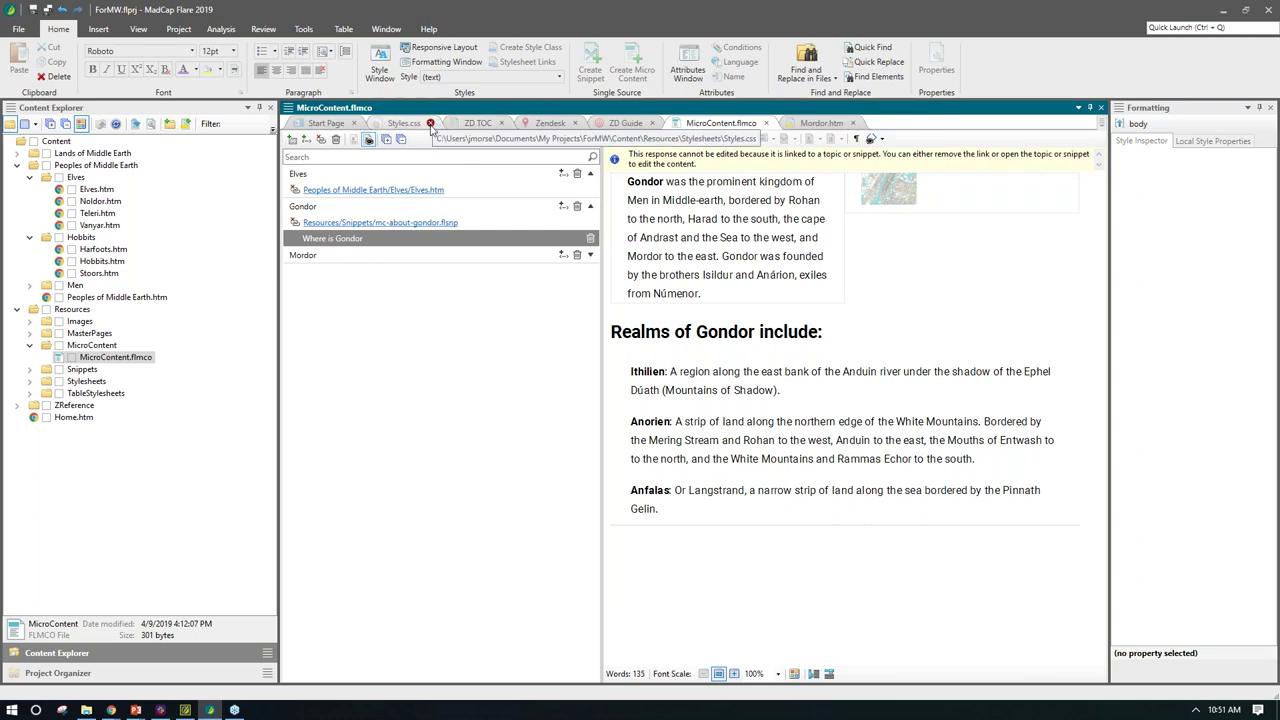
pyautogui.click(429, 123)
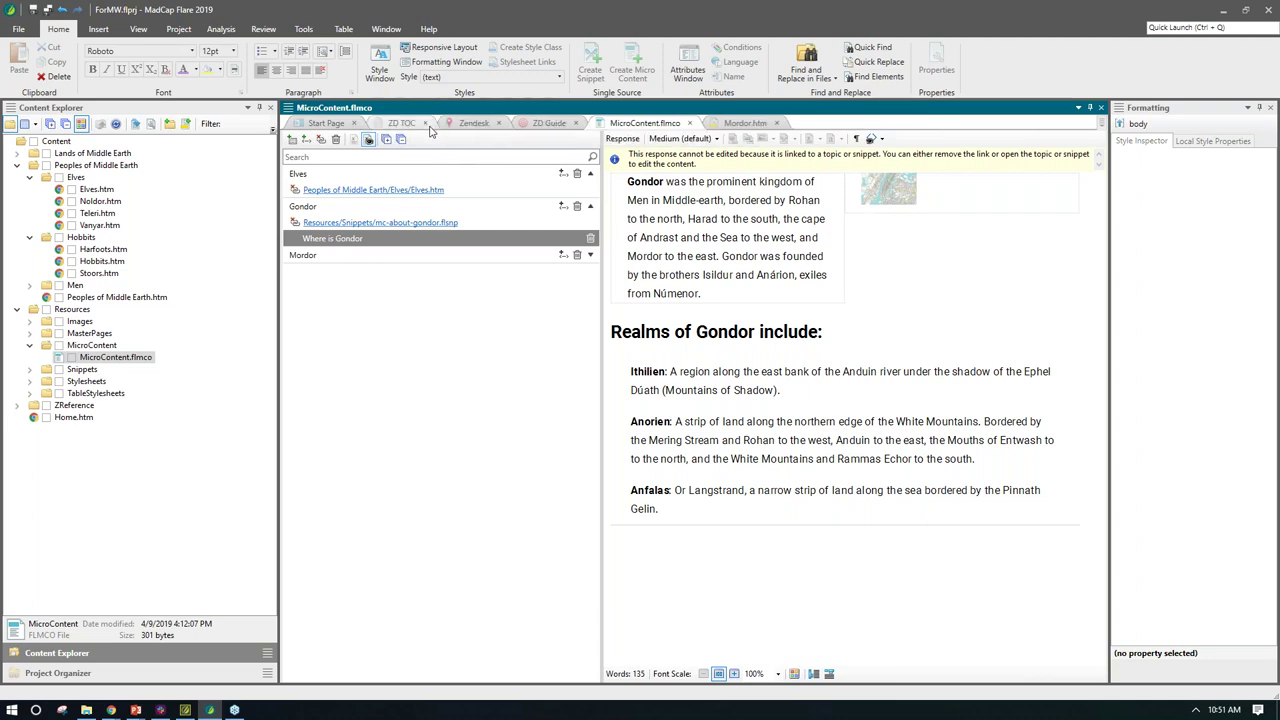
pyautogui.click(694, 124)
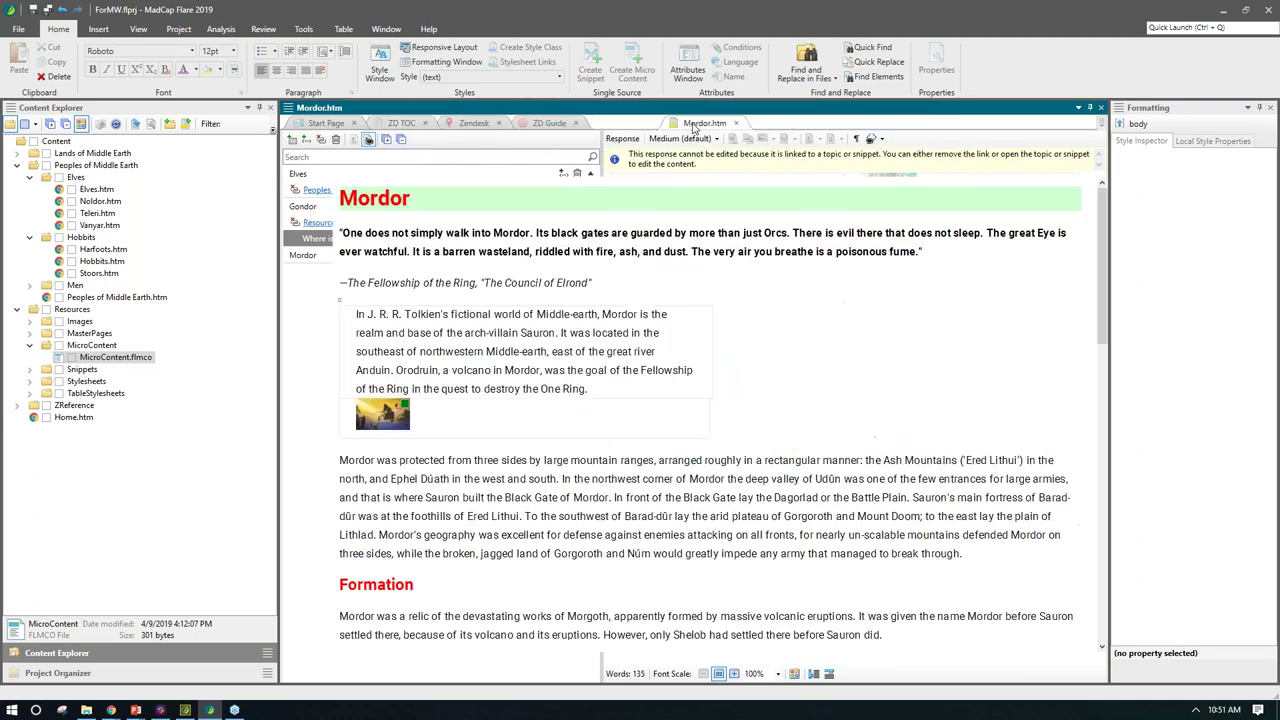
pyautogui.click(665, 124)
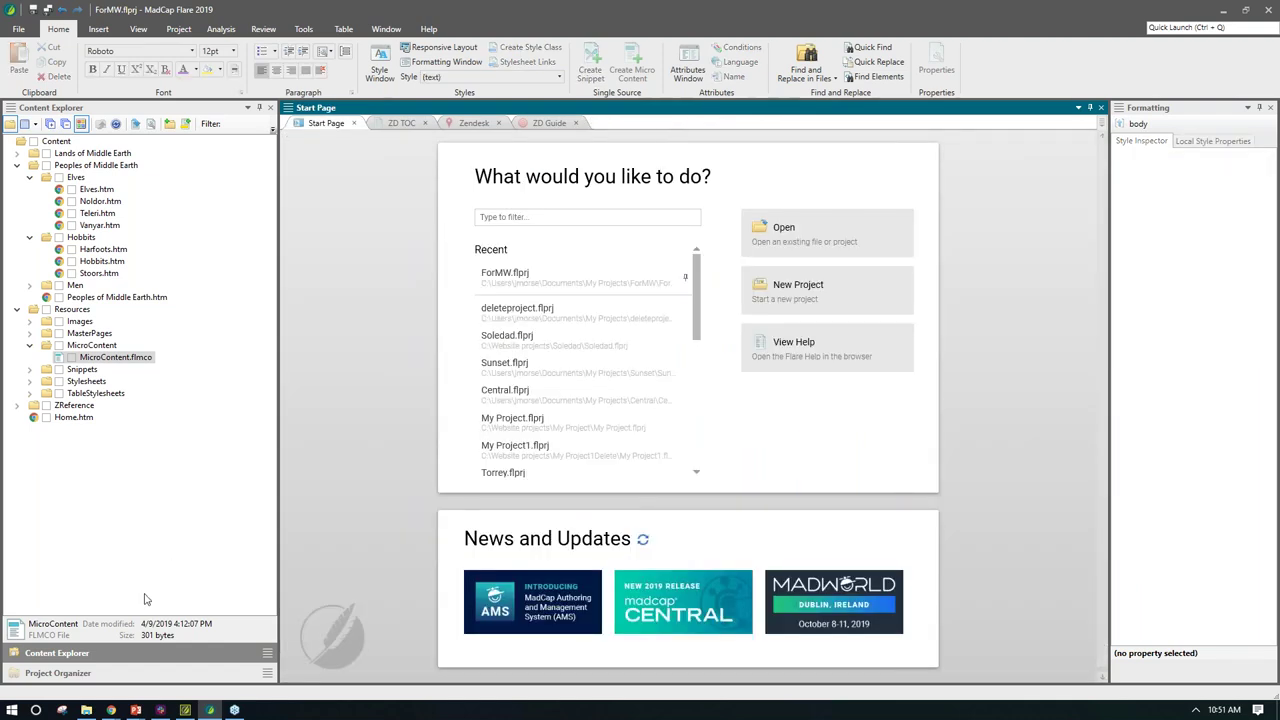
# Step: Show the Project Organizer and examine the ZD TOC, expanding its three main books and briefly viewing the Elves topics
pyautogui.click(58, 673)
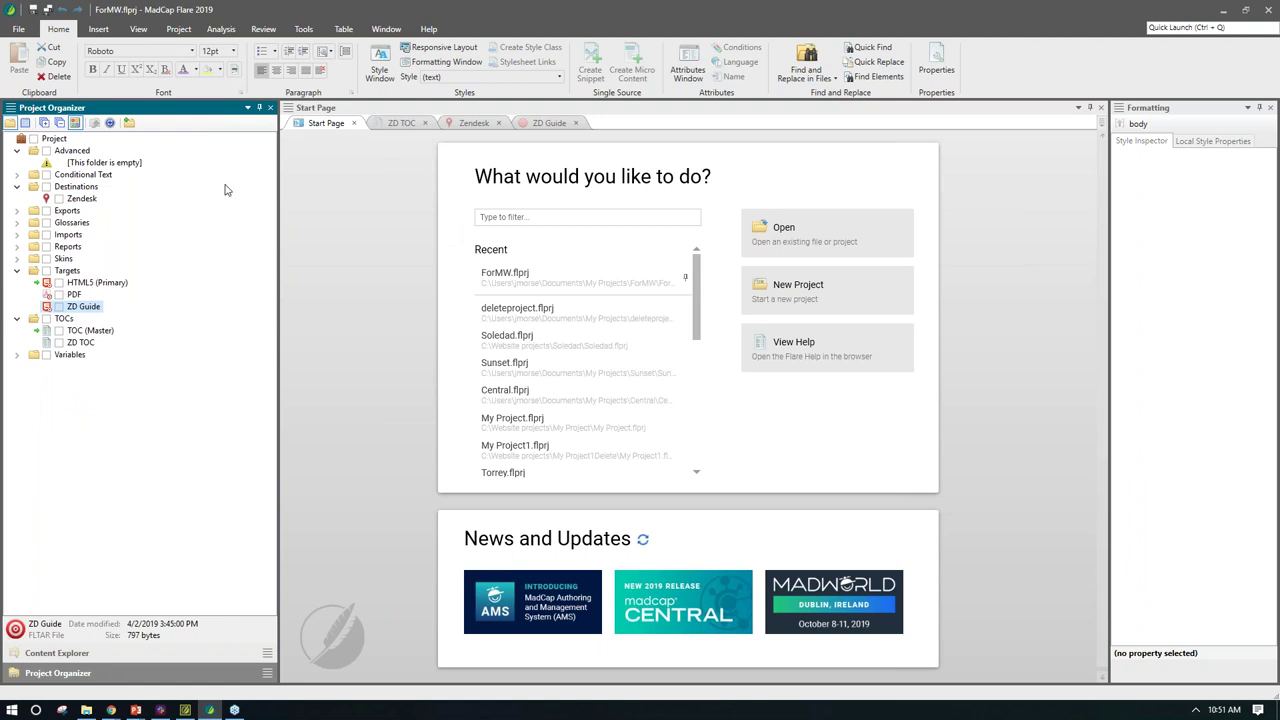
pyautogui.click(388, 124)
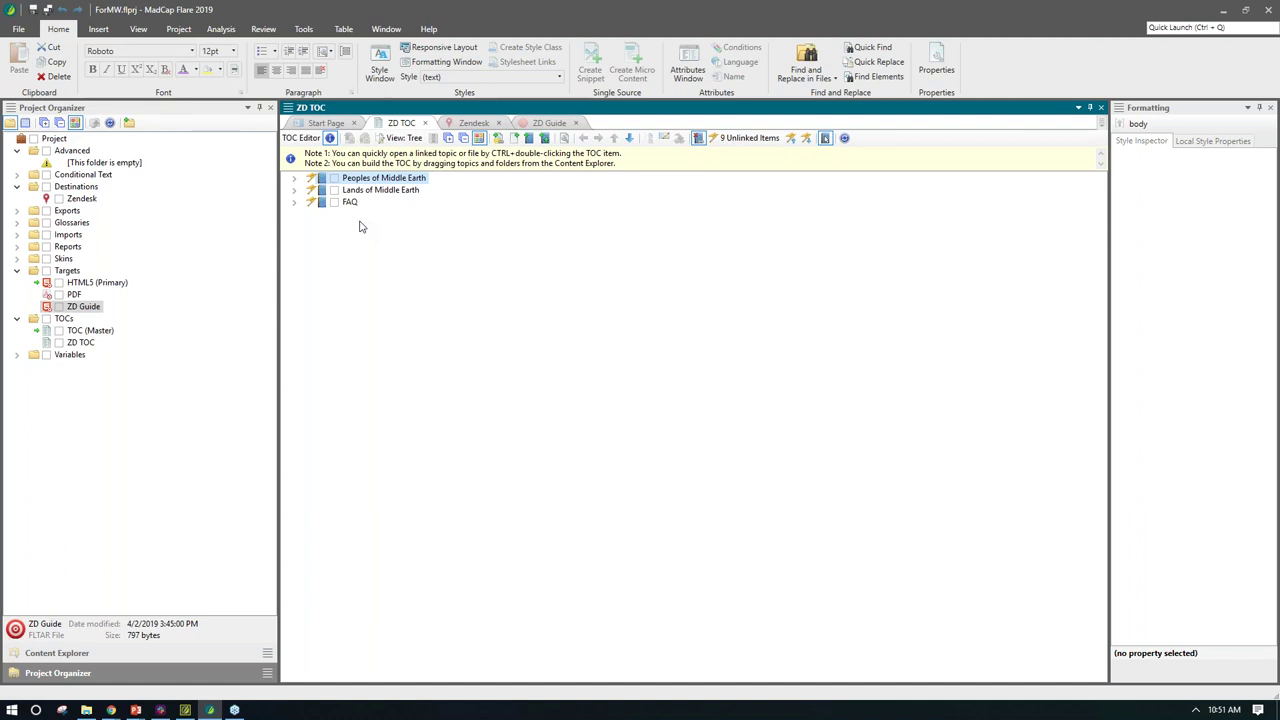
pyautogui.click(295, 180)
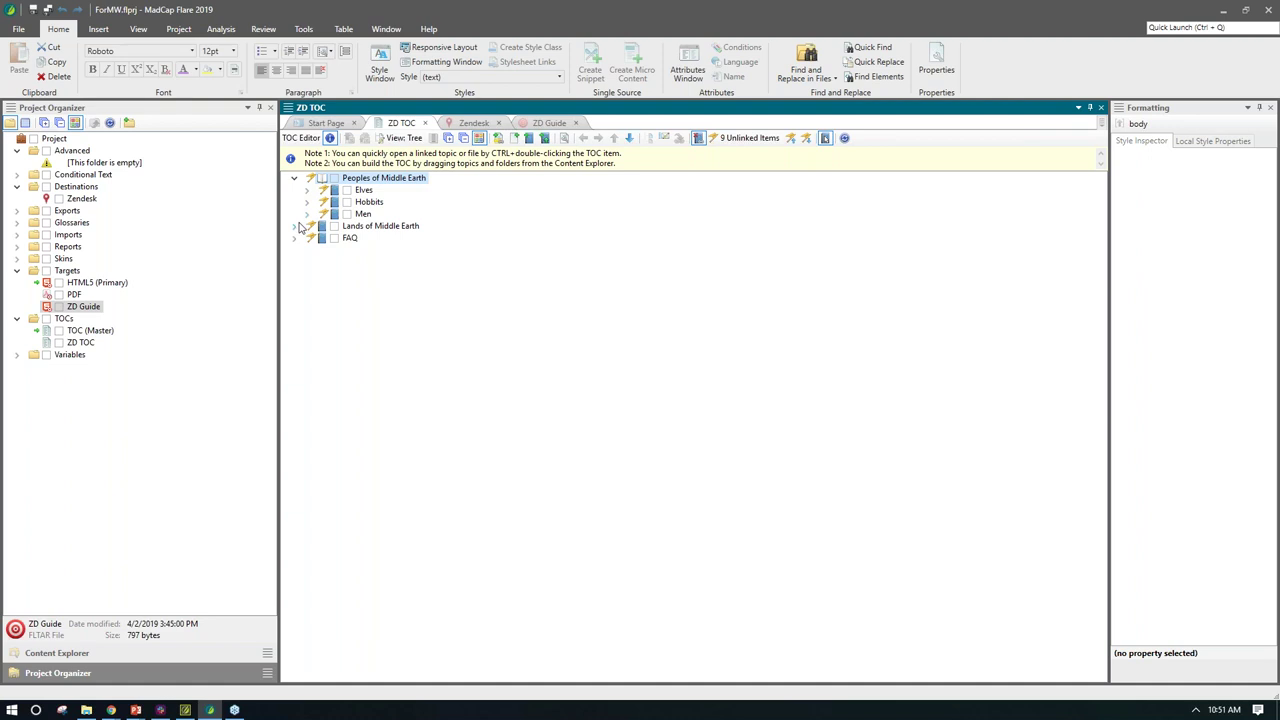
pyautogui.click(294, 226)
pyautogui.click(294, 262)
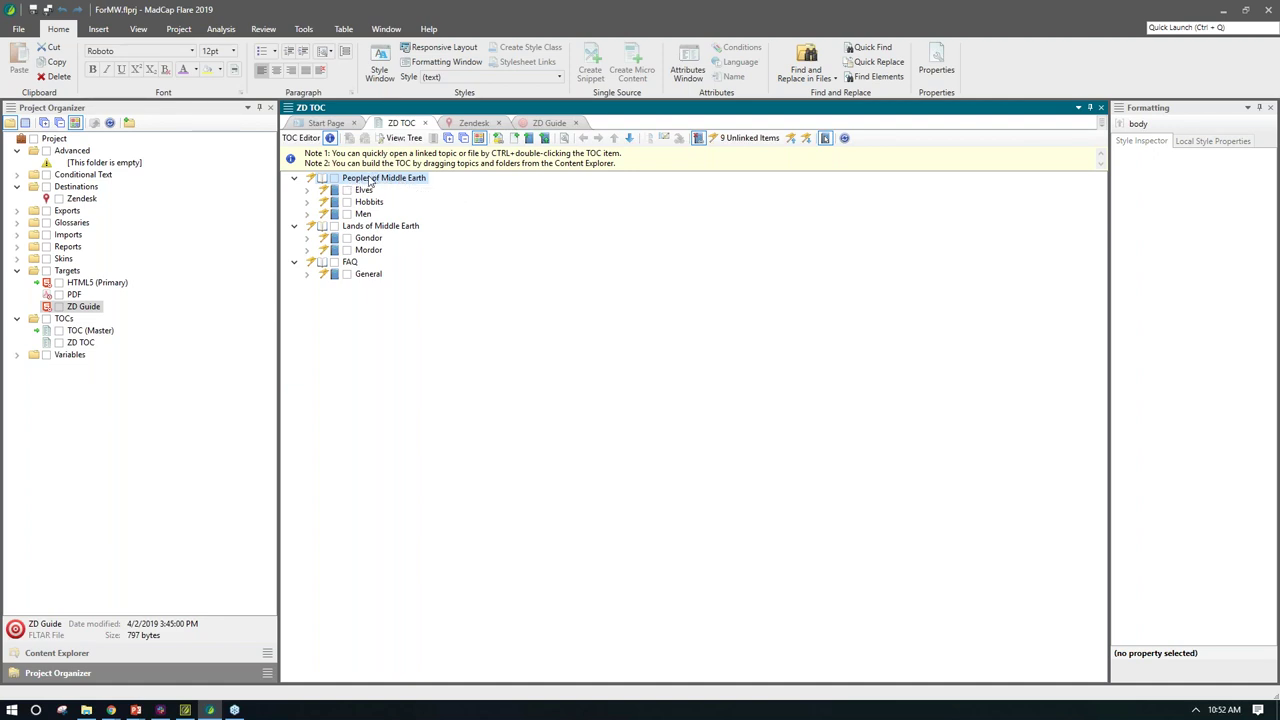
pyautogui.click(307, 190)
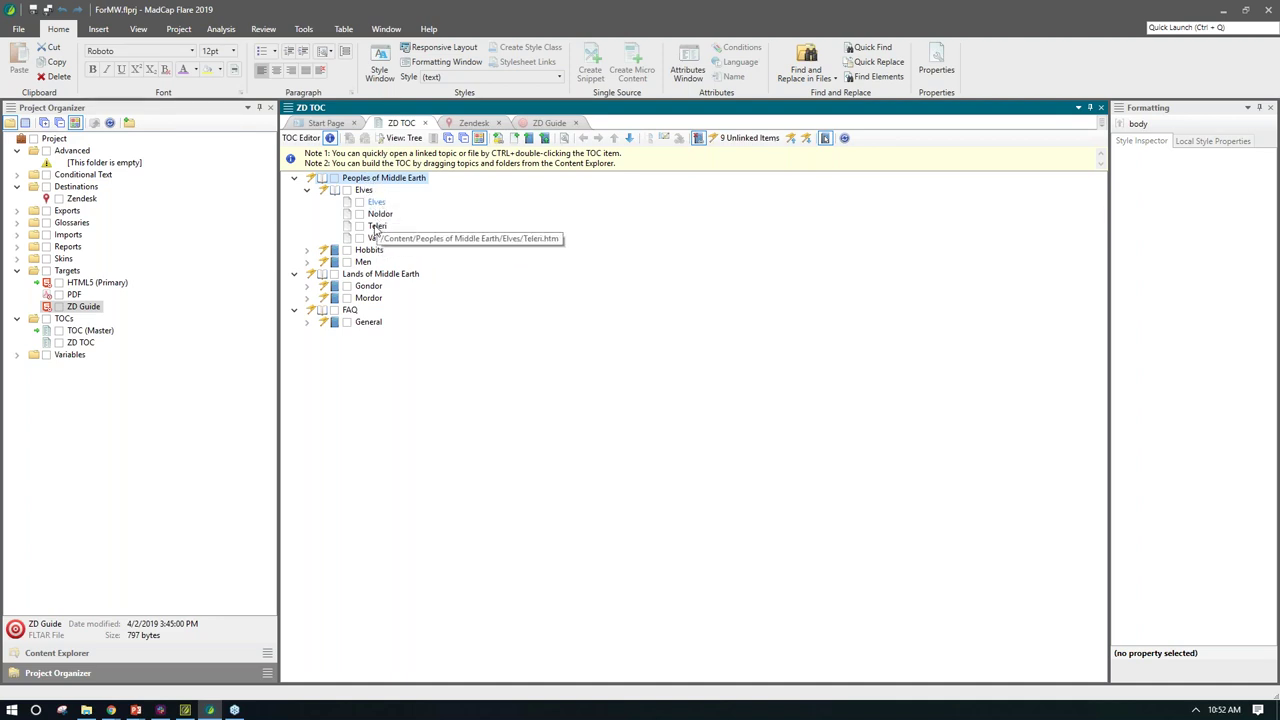
pyautogui.click(307, 194)
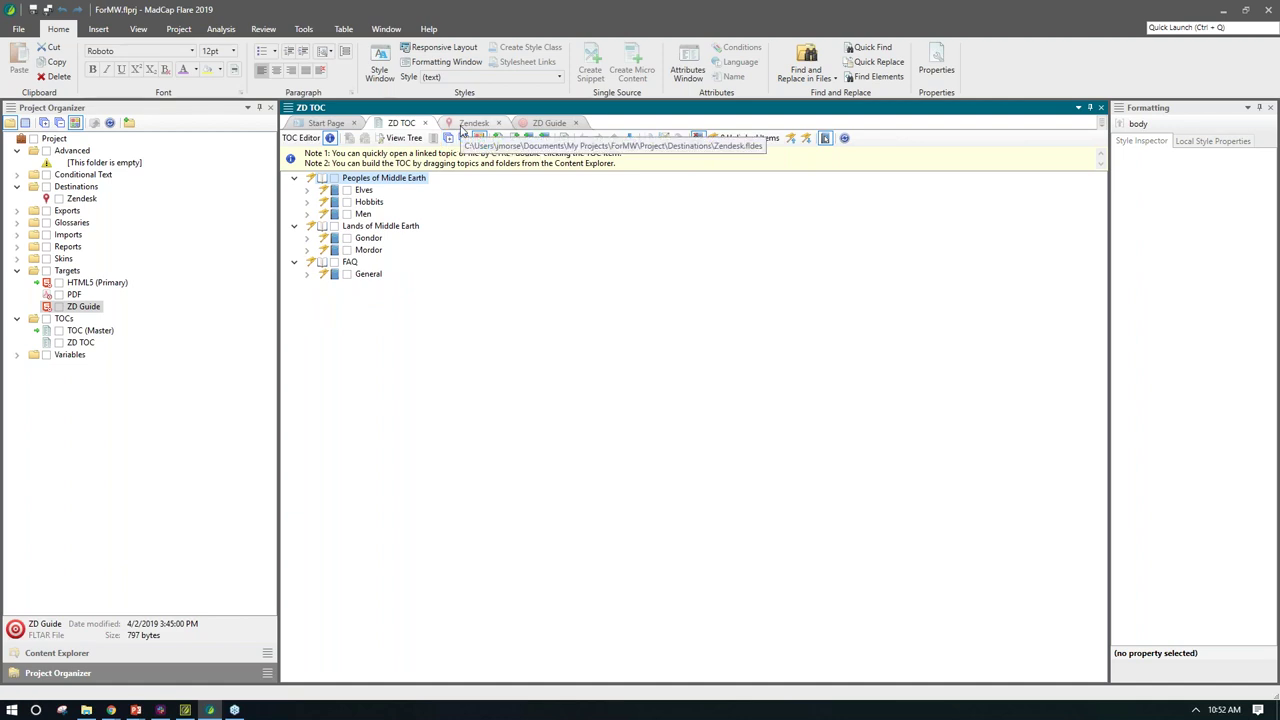
# Step: Show the Zendesk destination, view the option for adding a destination, and review the destination types, keeping MadCap Connect for Zendesk
pyautogui.click(462, 127)
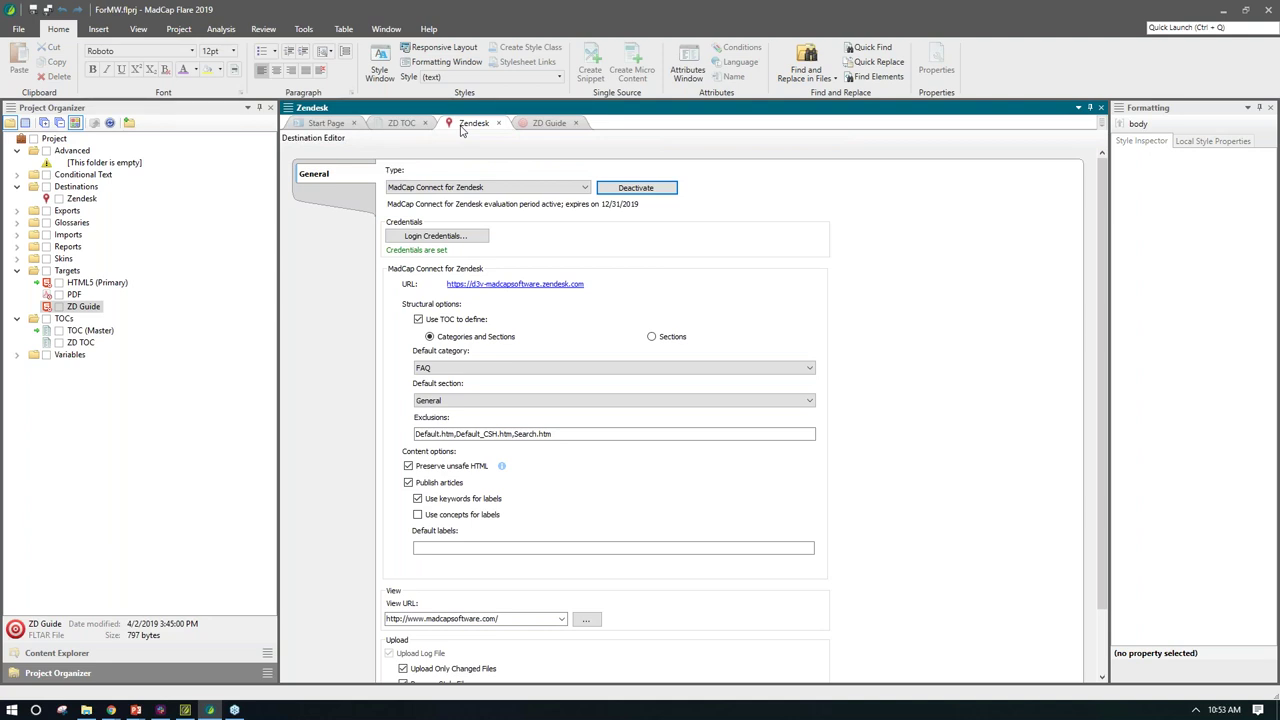
pyautogui.rightClick(73, 190)
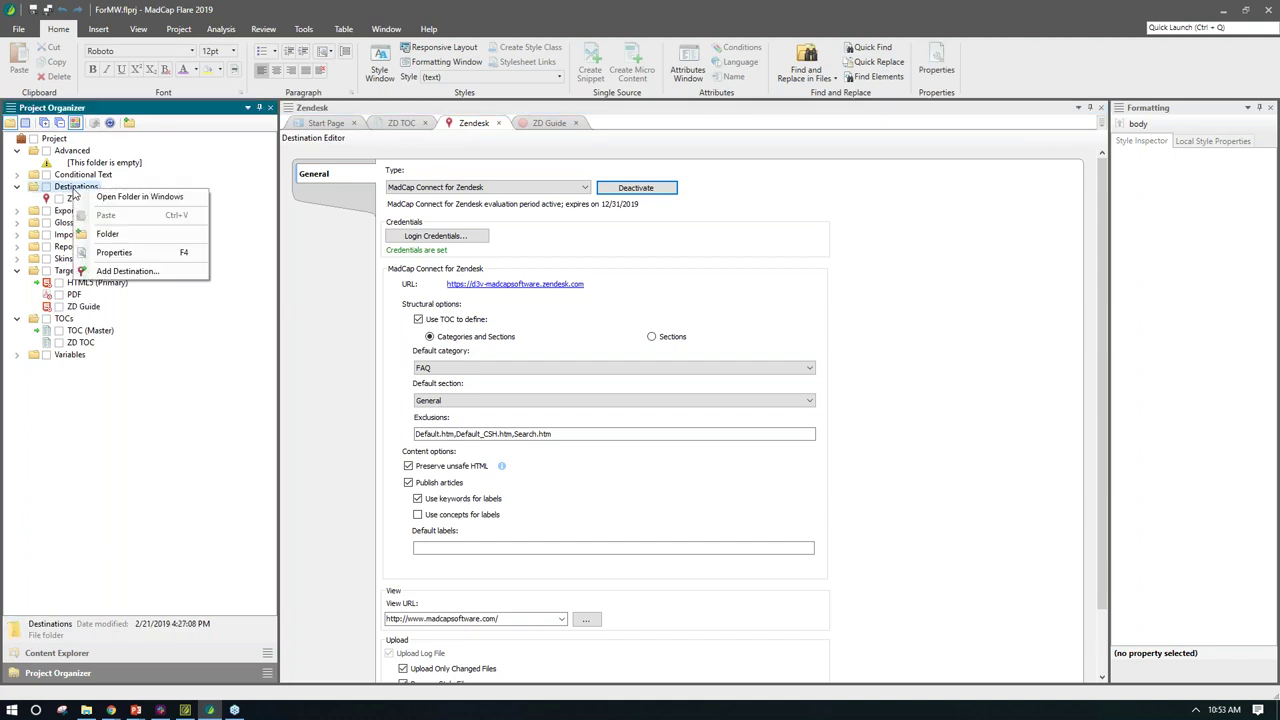
pyautogui.click(140, 272)
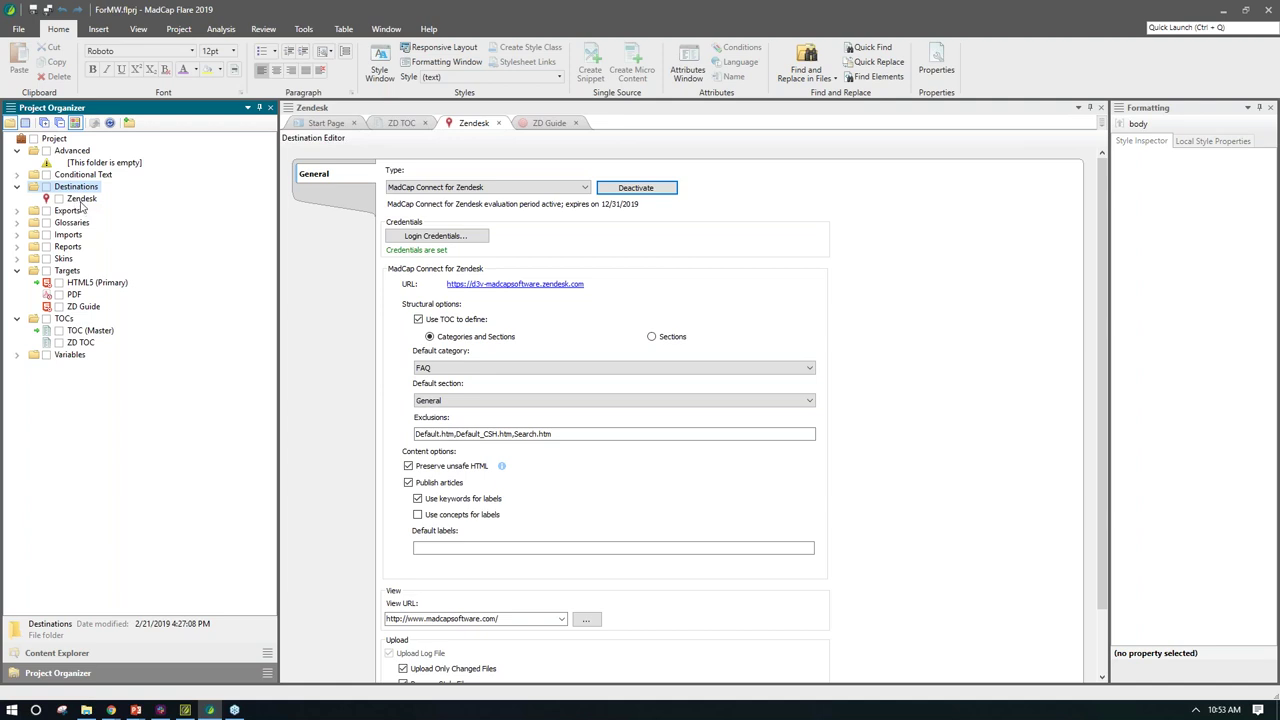
pyautogui.click(586, 189)
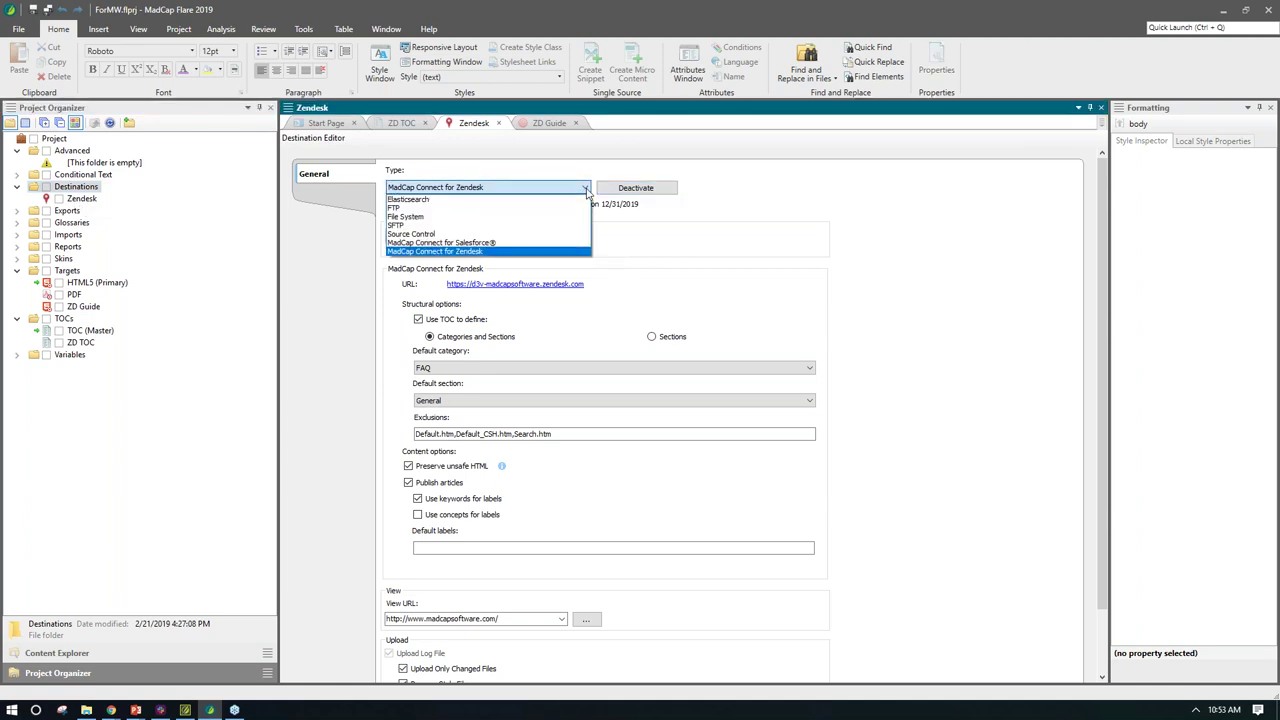
pyautogui.click(575, 254)
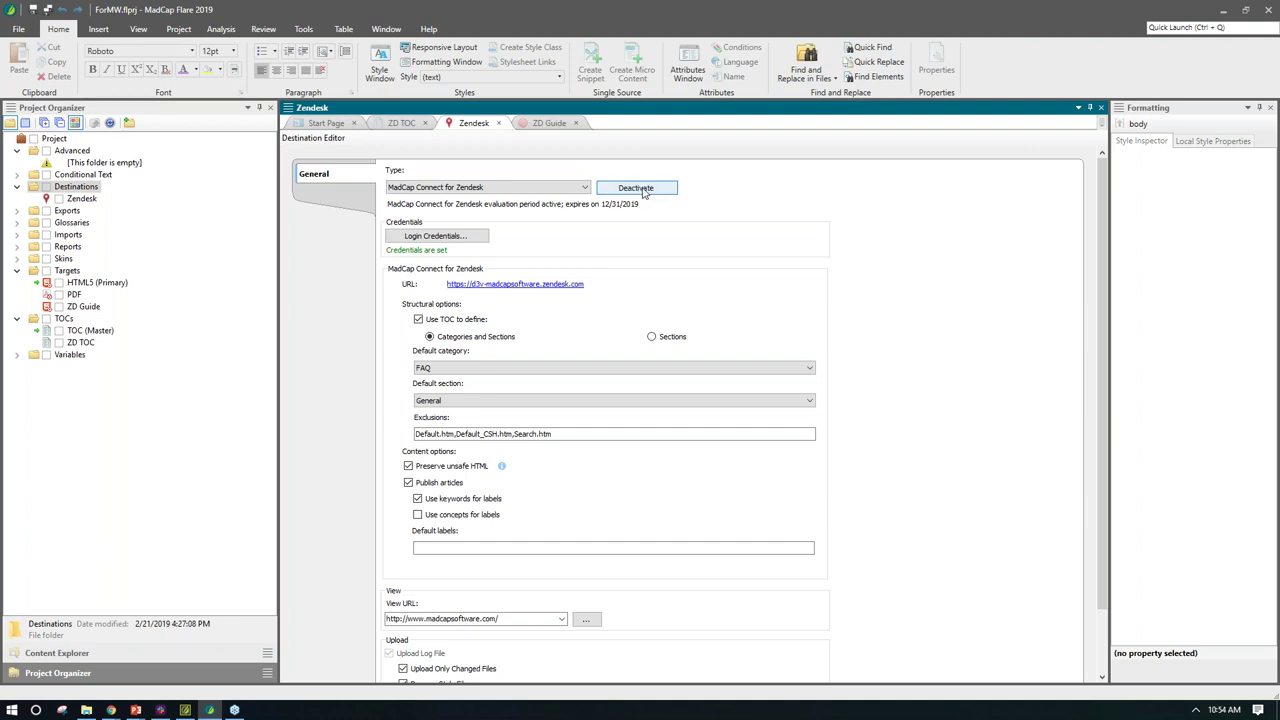
# Step: View the Zendesk login credentials dialog without changing it and review the destination's remaining settings
pyautogui.click(415, 238)
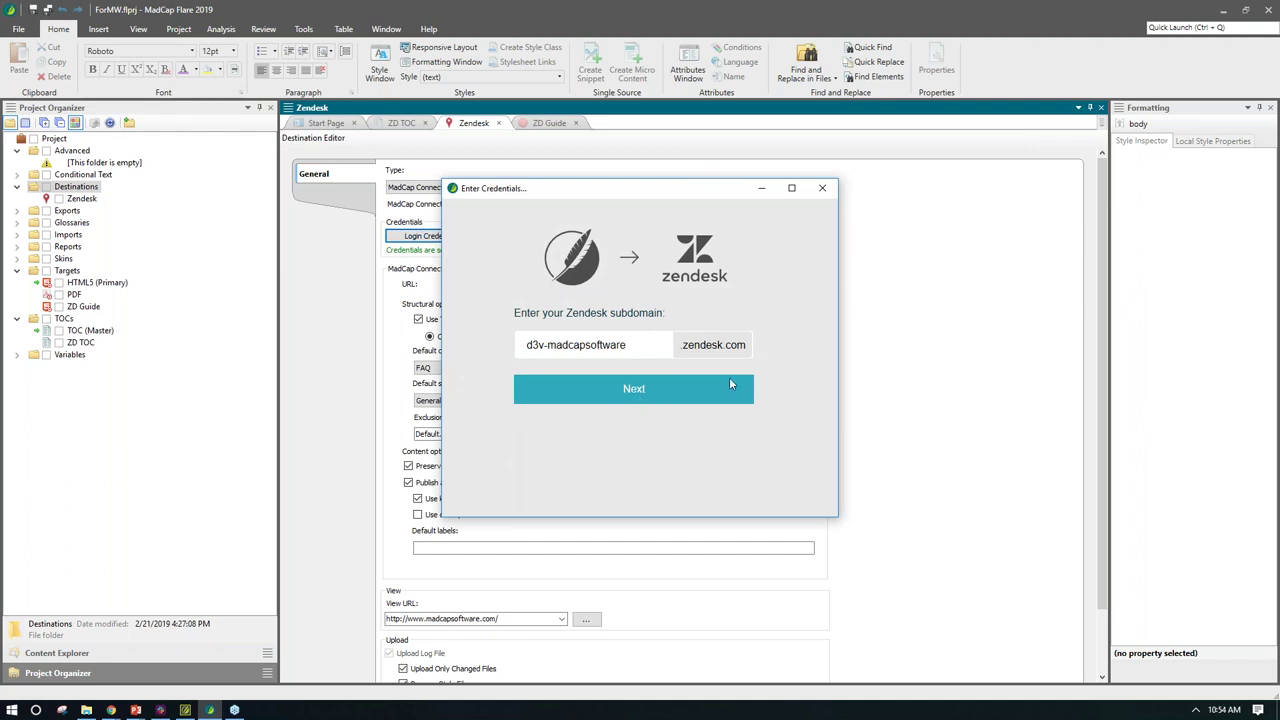
pyautogui.click(822, 188)
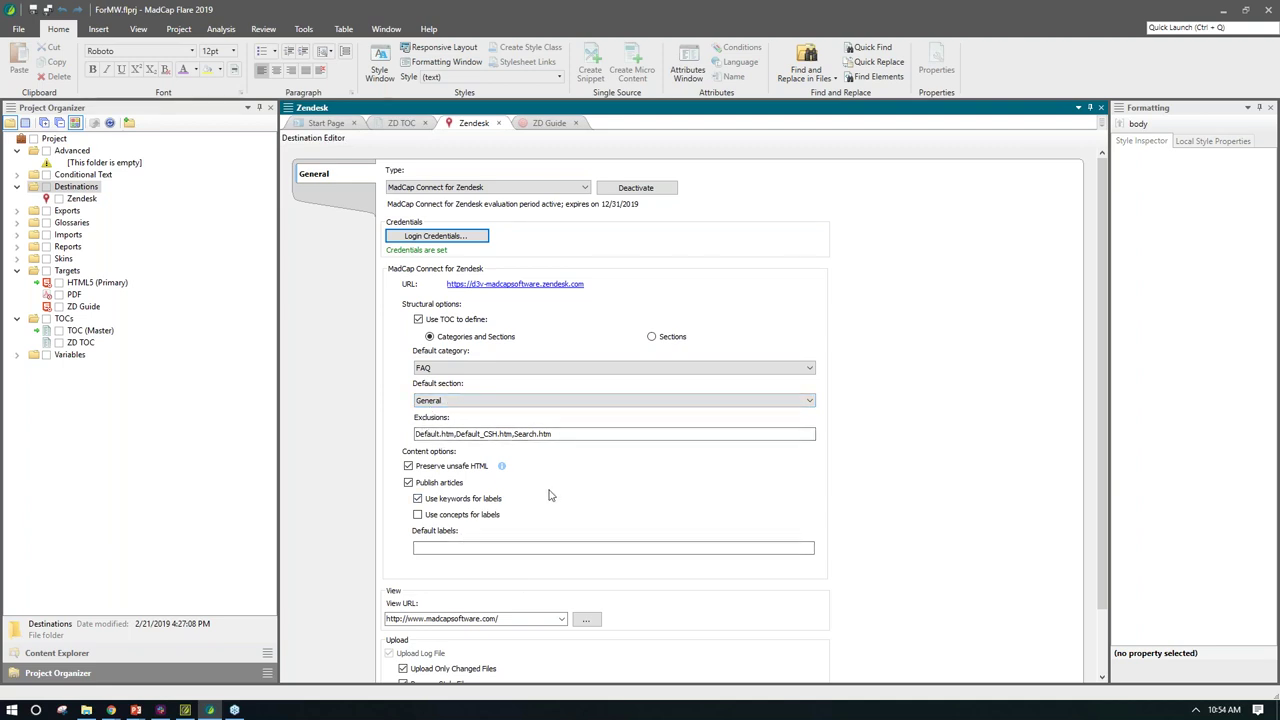
pyautogui.scroll(-1, 548, 490)
pyautogui.scroll(1, 548, 495)
# Step: Review the ZD Guide target's General, Skin, Conditional Text, Variables and Publishing settings
pyautogui.click(549, 123)
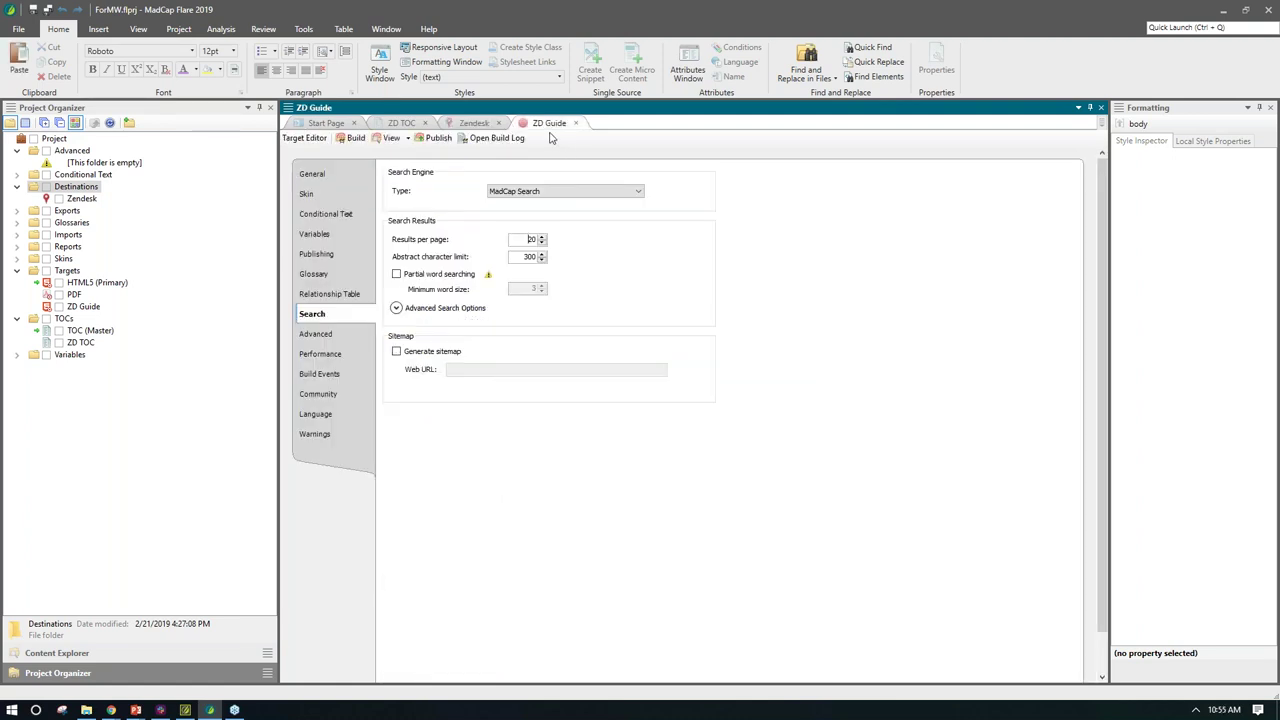
pyautogui.click(325, 185)
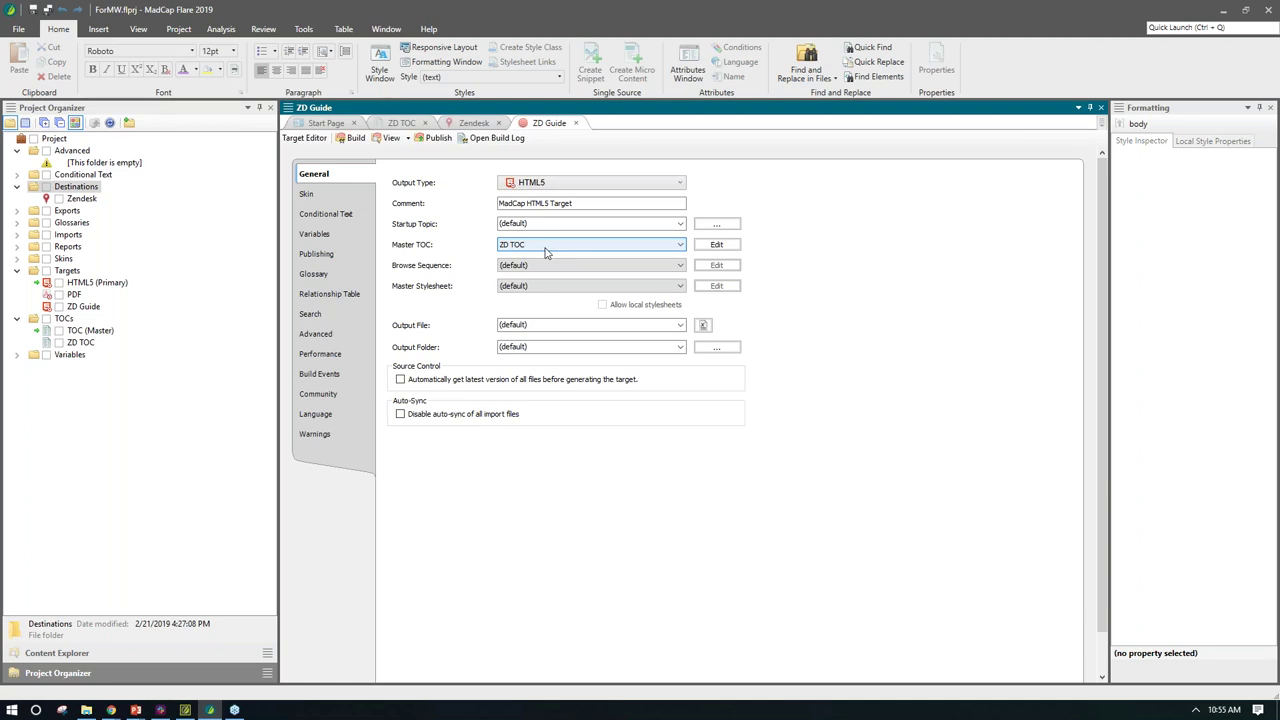
pyautogui.click(324, 198)
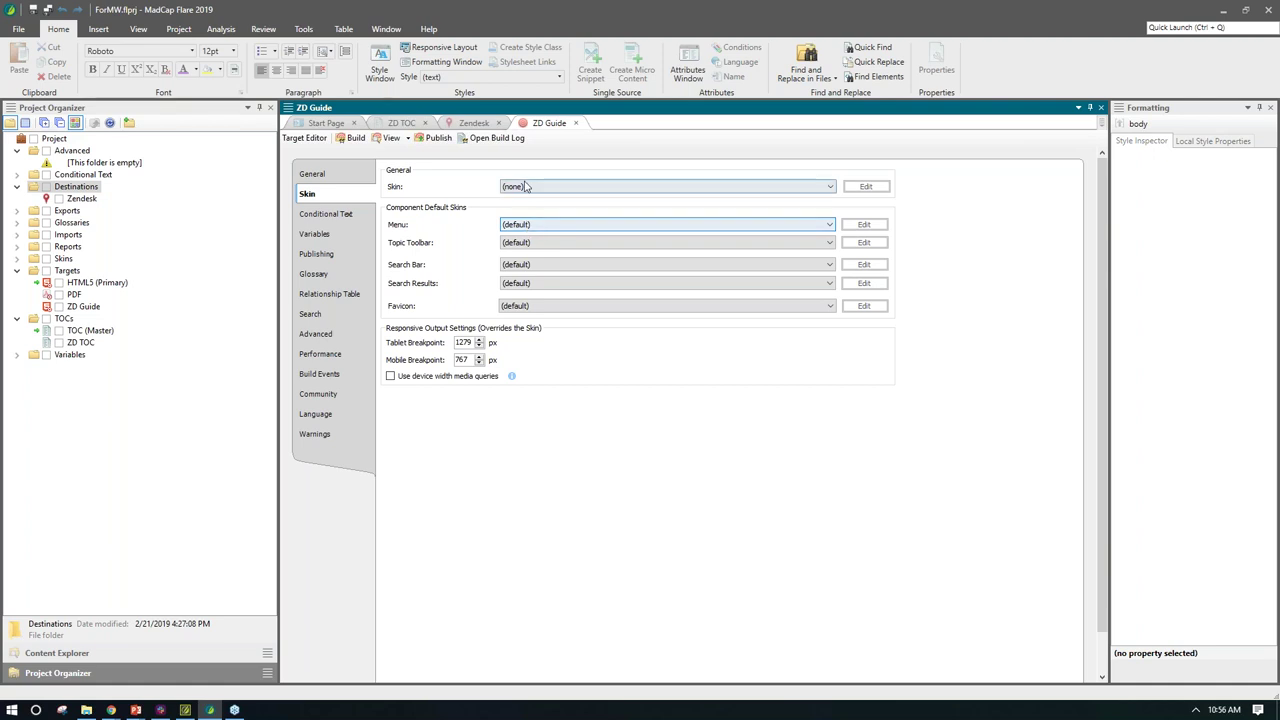
pyautogui.click(345, 216)
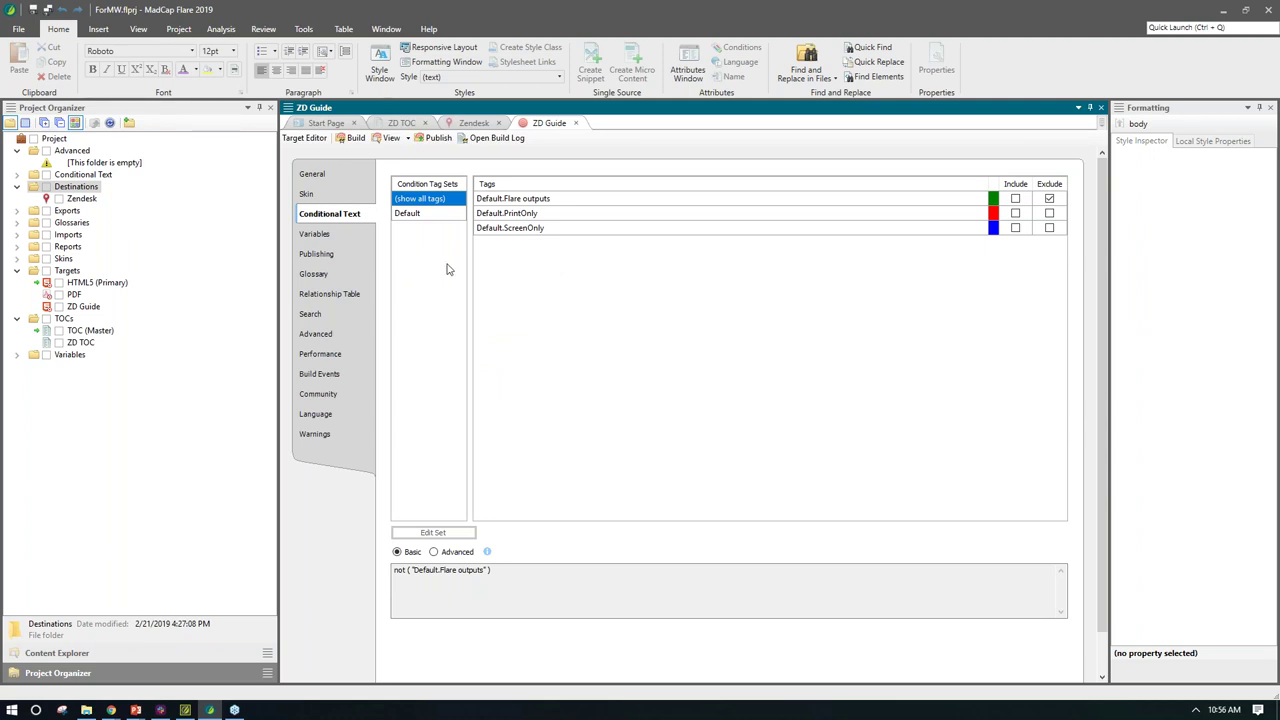
pyautogui.click(316, 233)
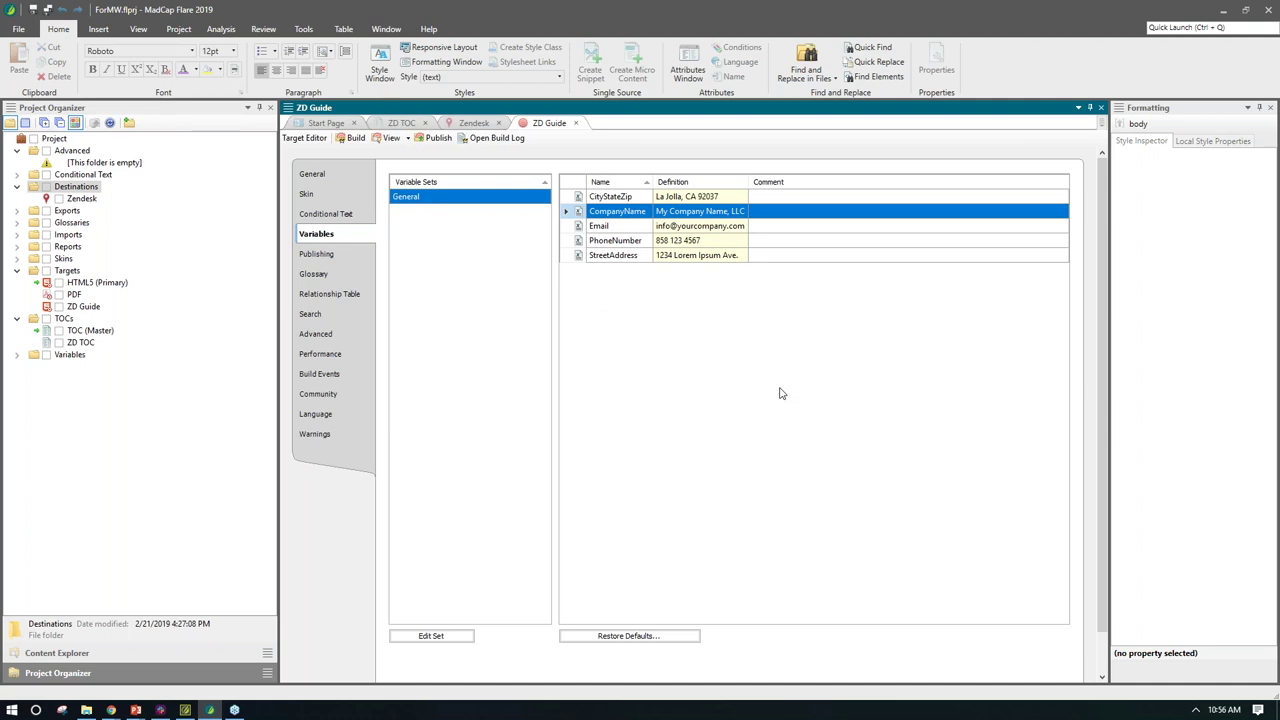
pyautogui.click(320, 258)
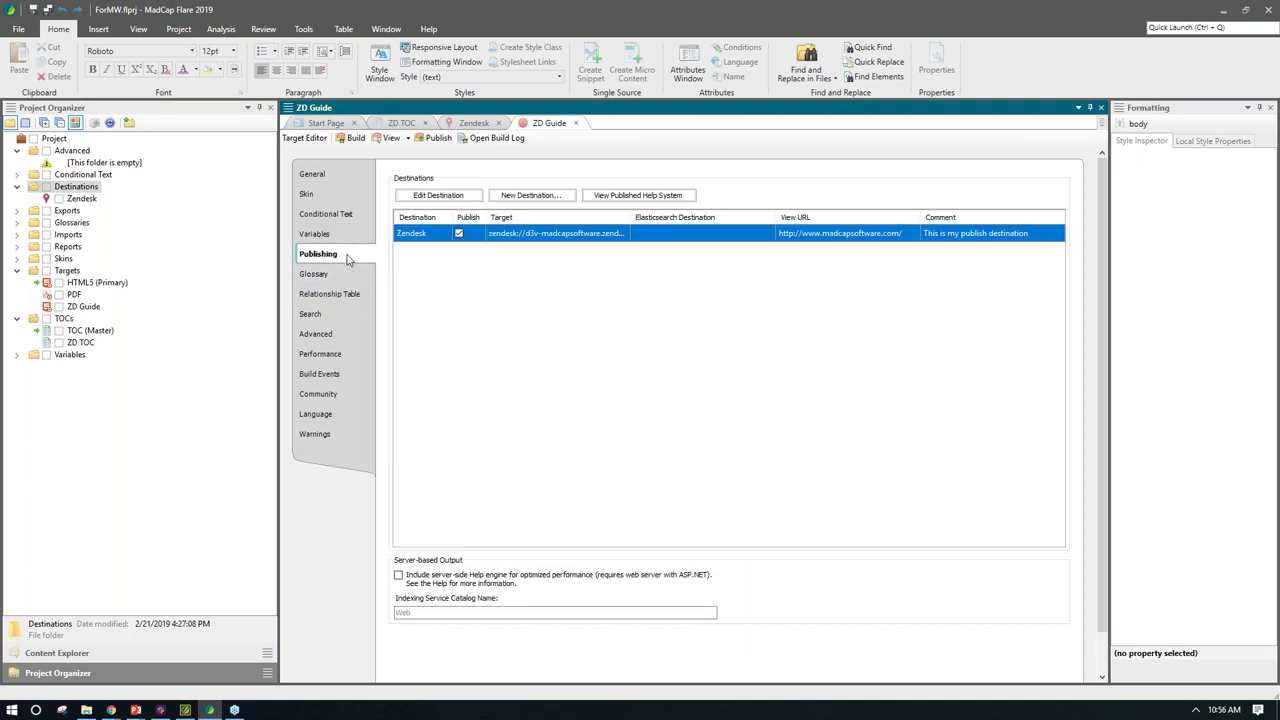
# Step: Revisit the Zendesk destination settings and return to the ZD Guide target's publishing settings
pyautogui.click(468, 124)
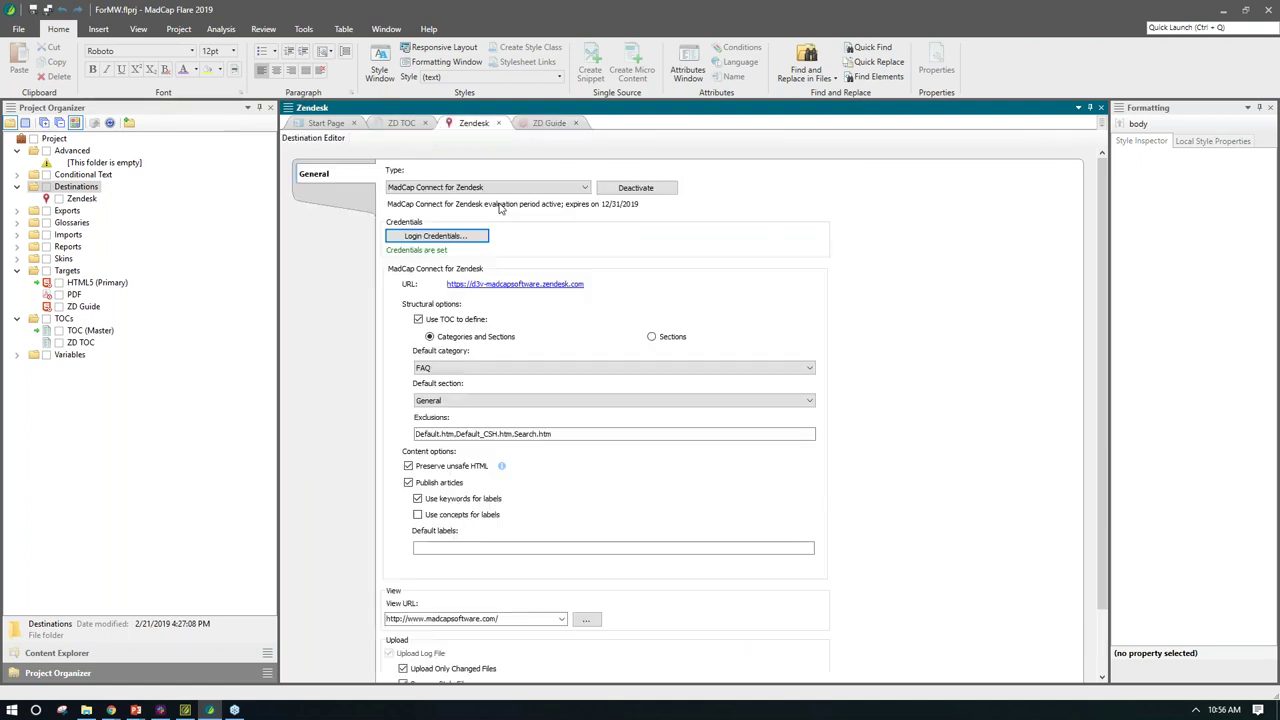
pyautogui.click(549, 123)
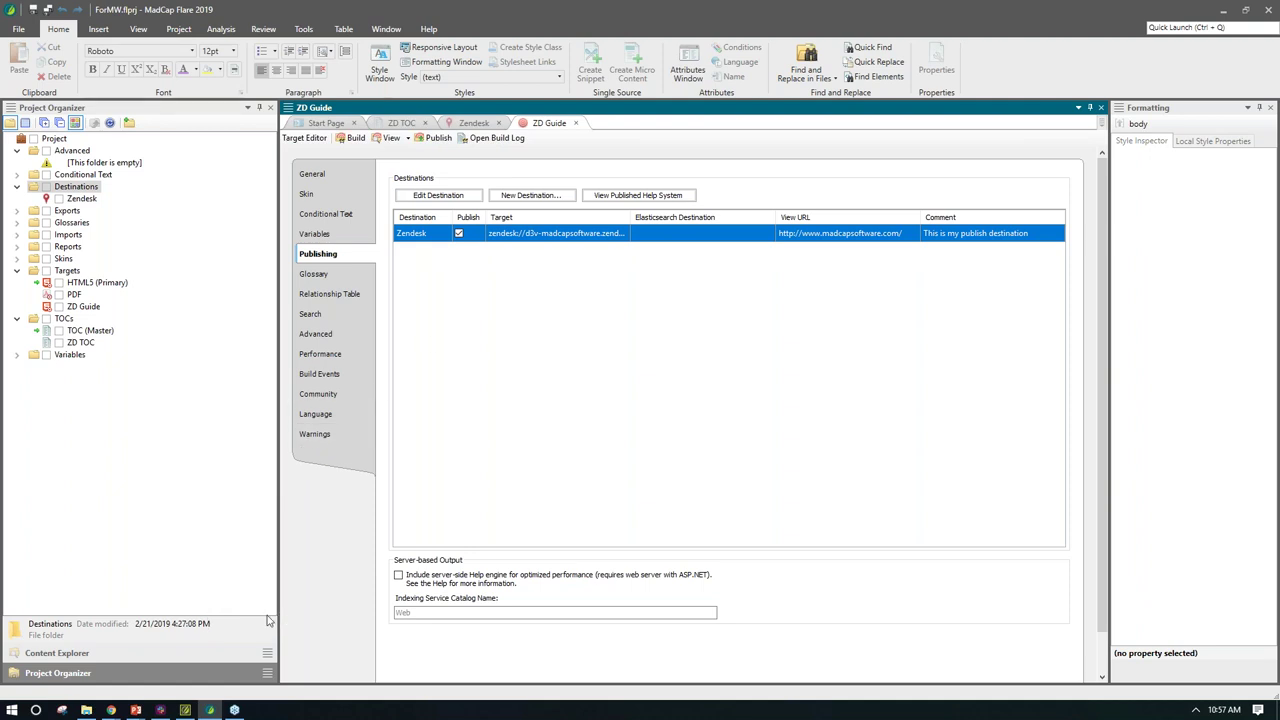
pyautogui.click(403, 124)
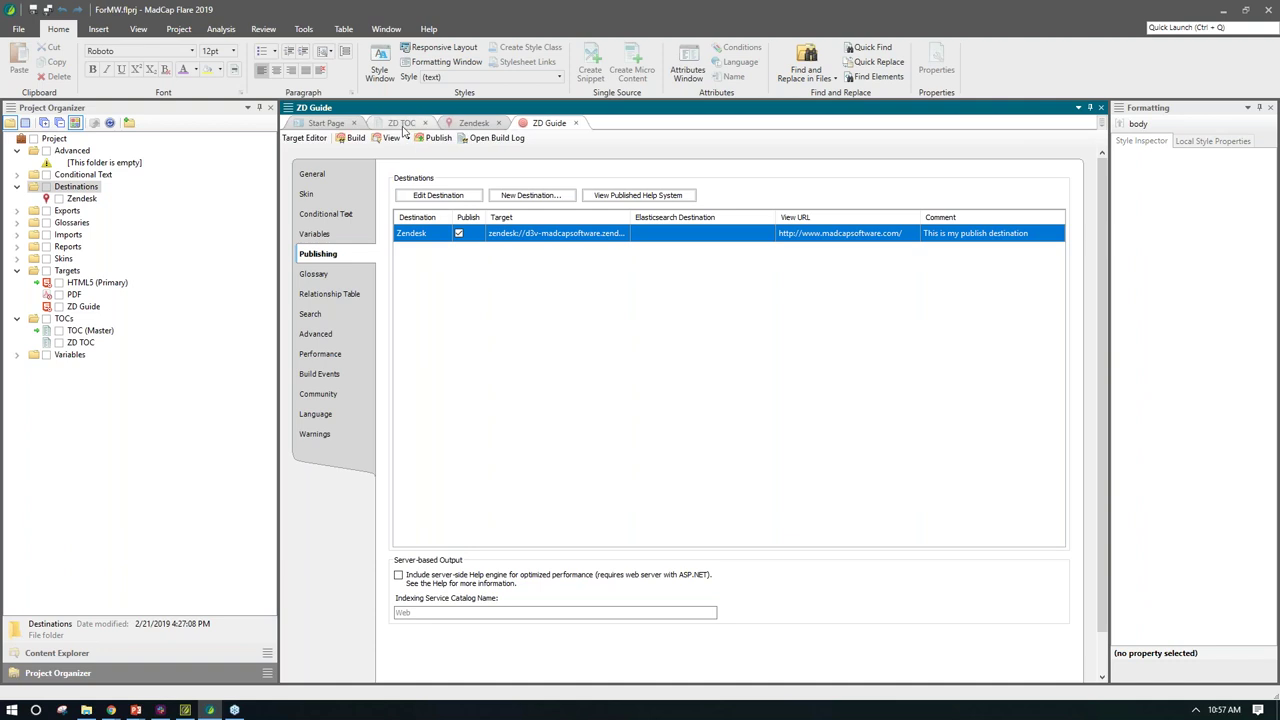
pyautogui.click(474, 123)
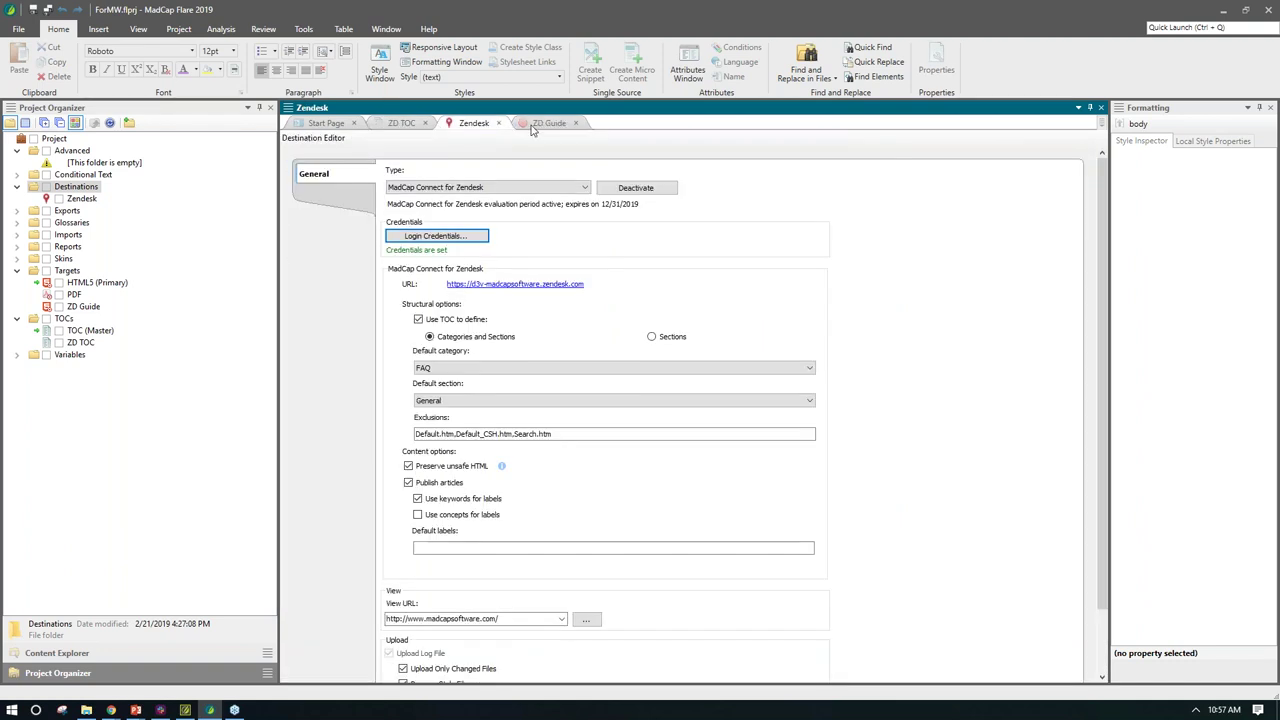
pyautogui.click(550, 123)
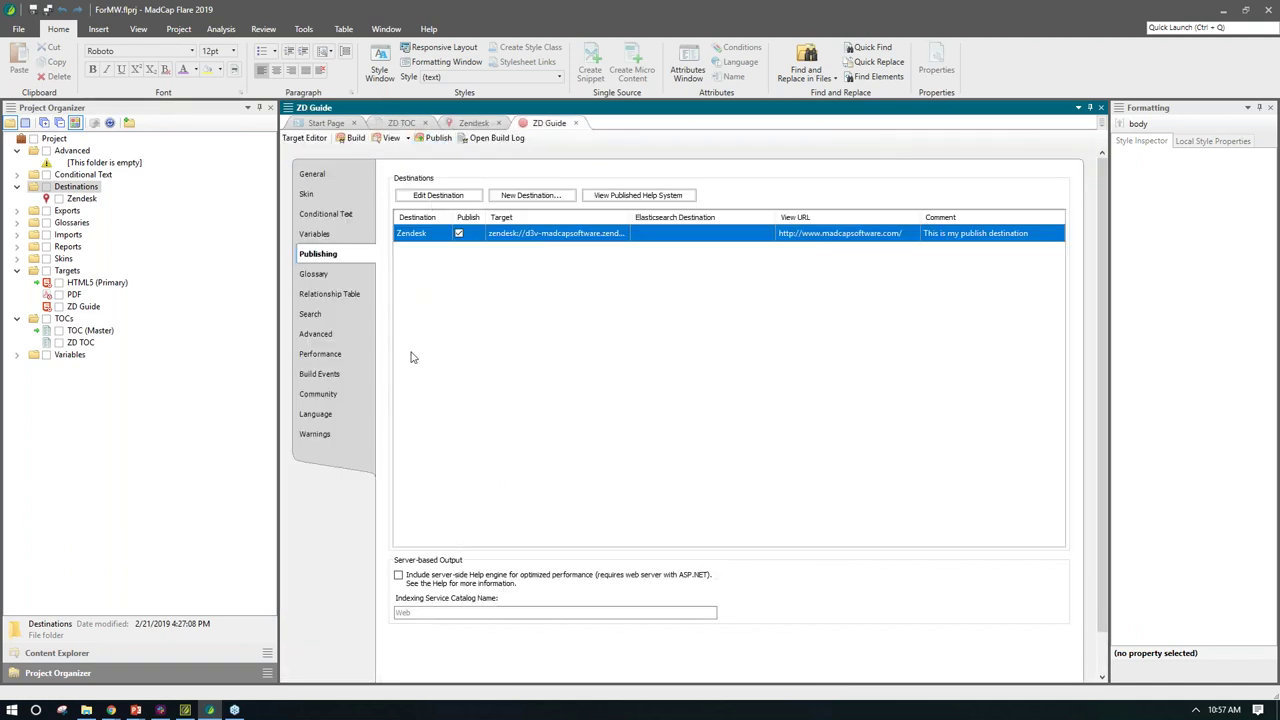
# Step: Switch to Chrome and view the MadCap Software Zendesk help center home page with its published categories
pyautogui.moveTo(120, 714)
pyautogui.click(112, 688)
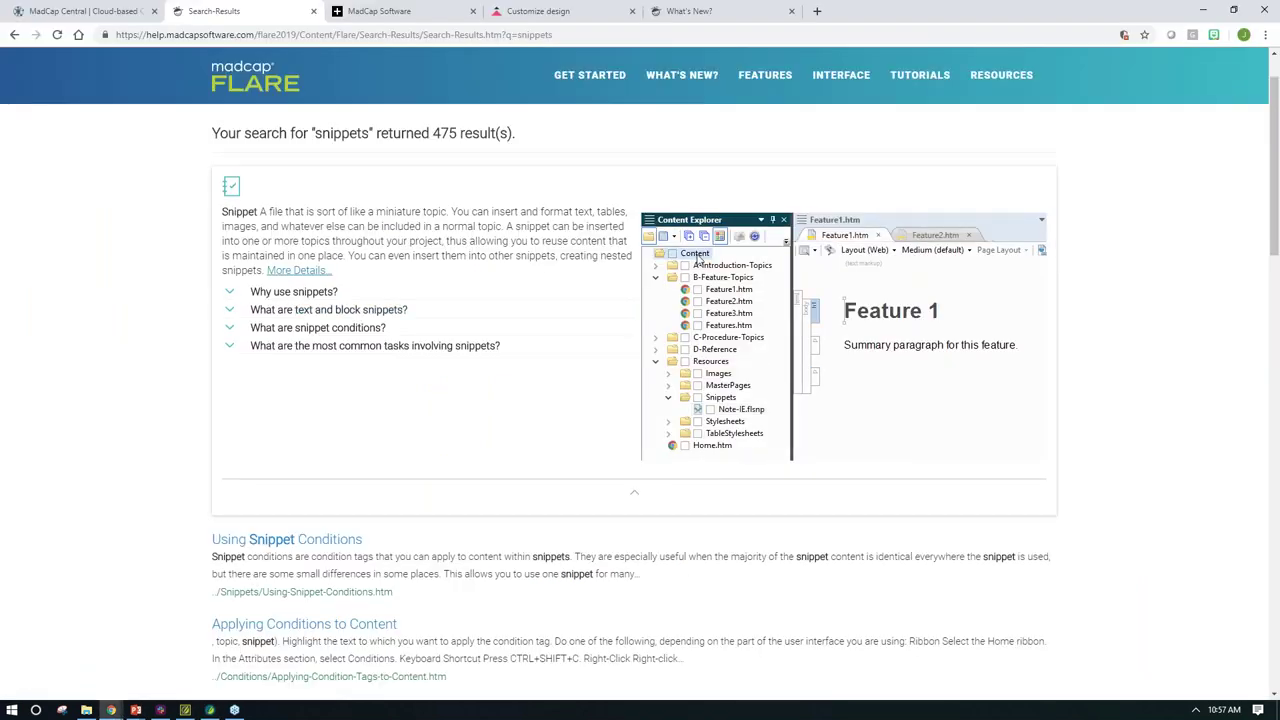
pyautogui.click(406, 14)
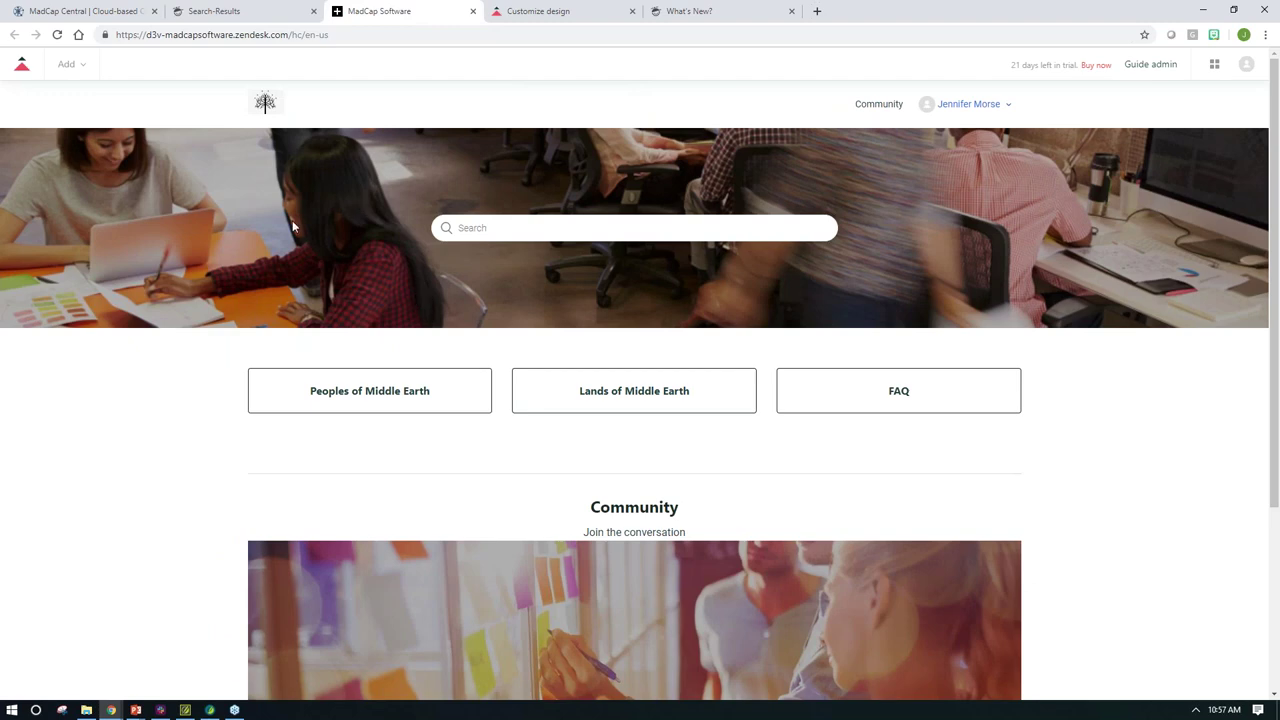
pyautogui.scroll(-1, 213, 425)
pyautogui.scroll(1, 231, 368)
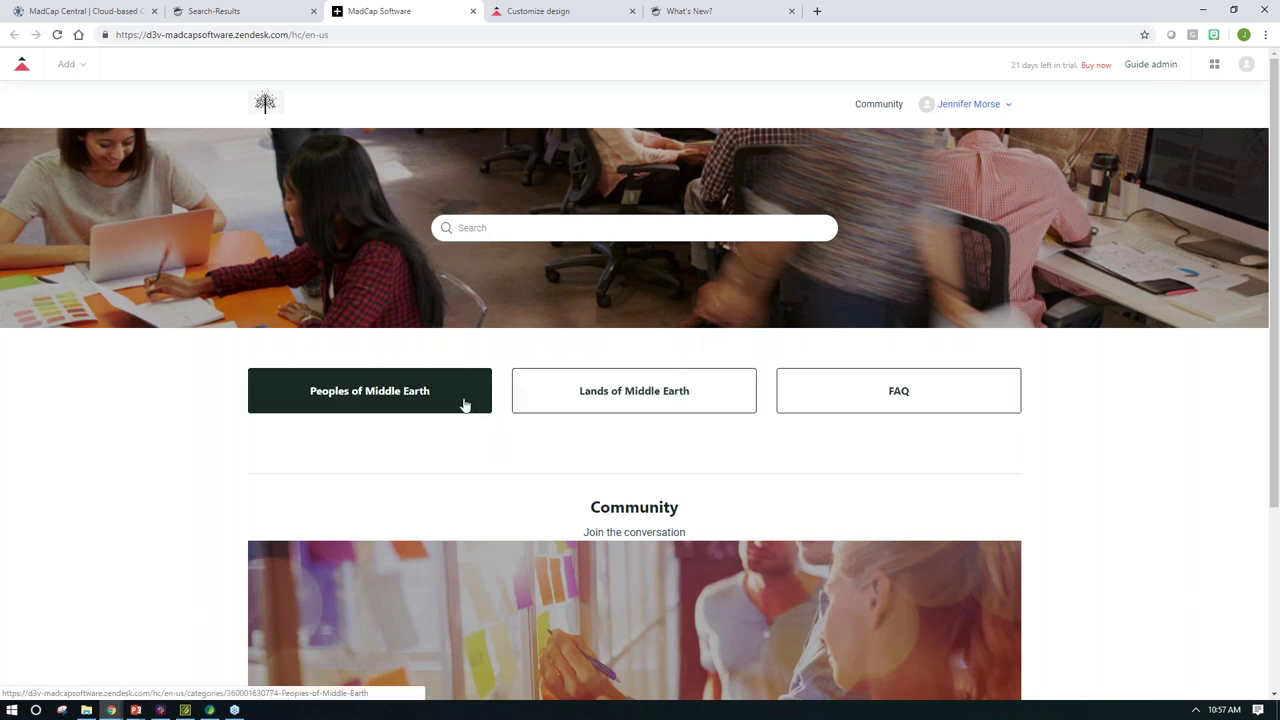
# Step: Open the Elves article through the Peoples of Middle Earth category and its Elves section
pyautogui.click(385, 405)
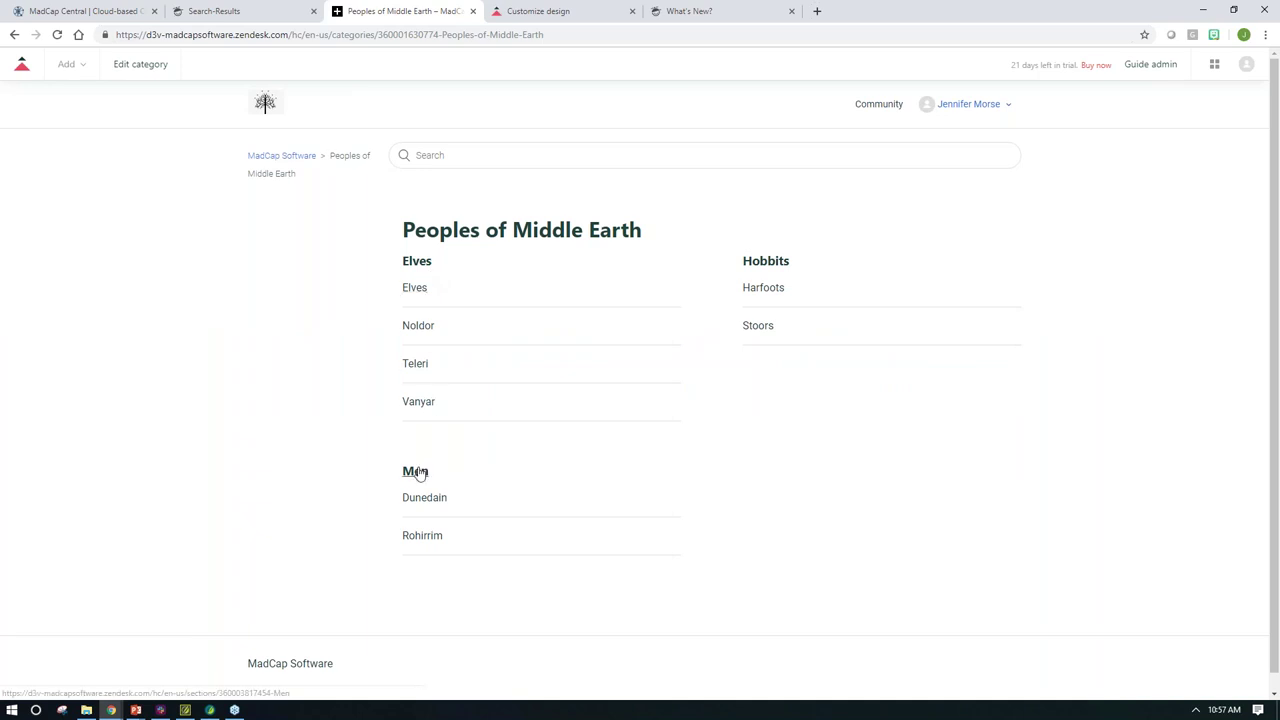
pyautogui.click(419, 268)
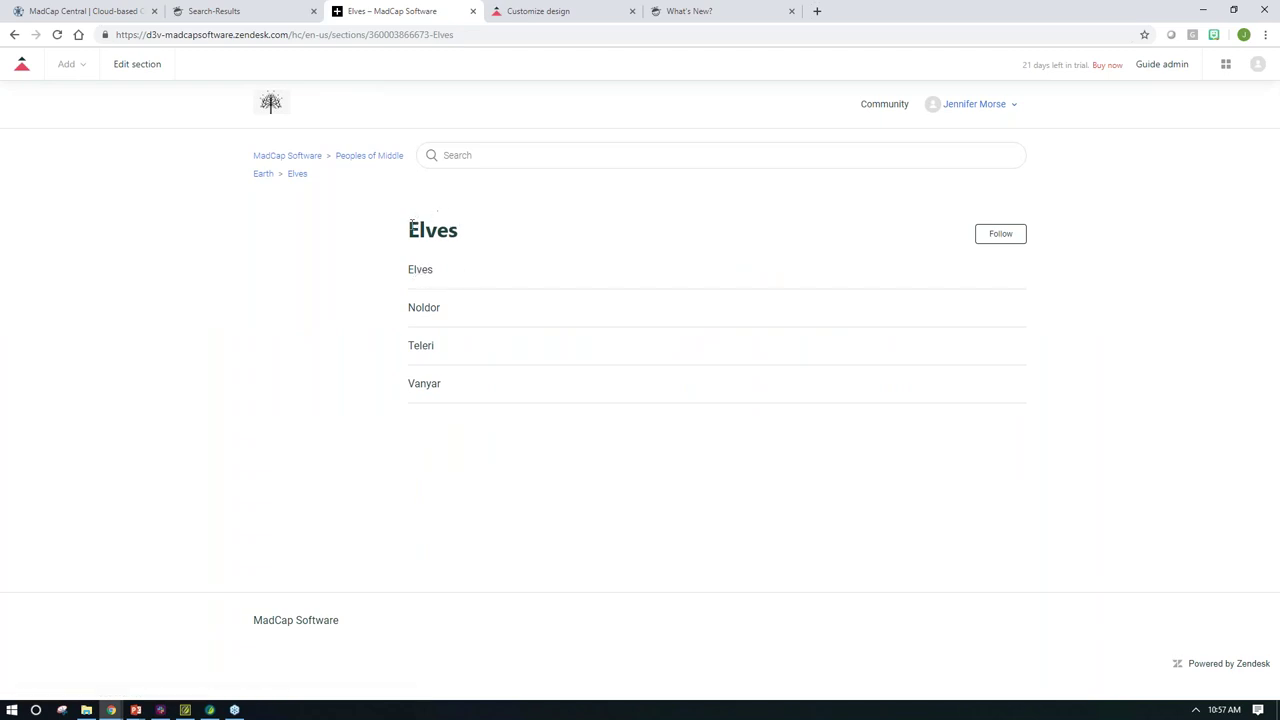
pyautogui.click(417, 273)
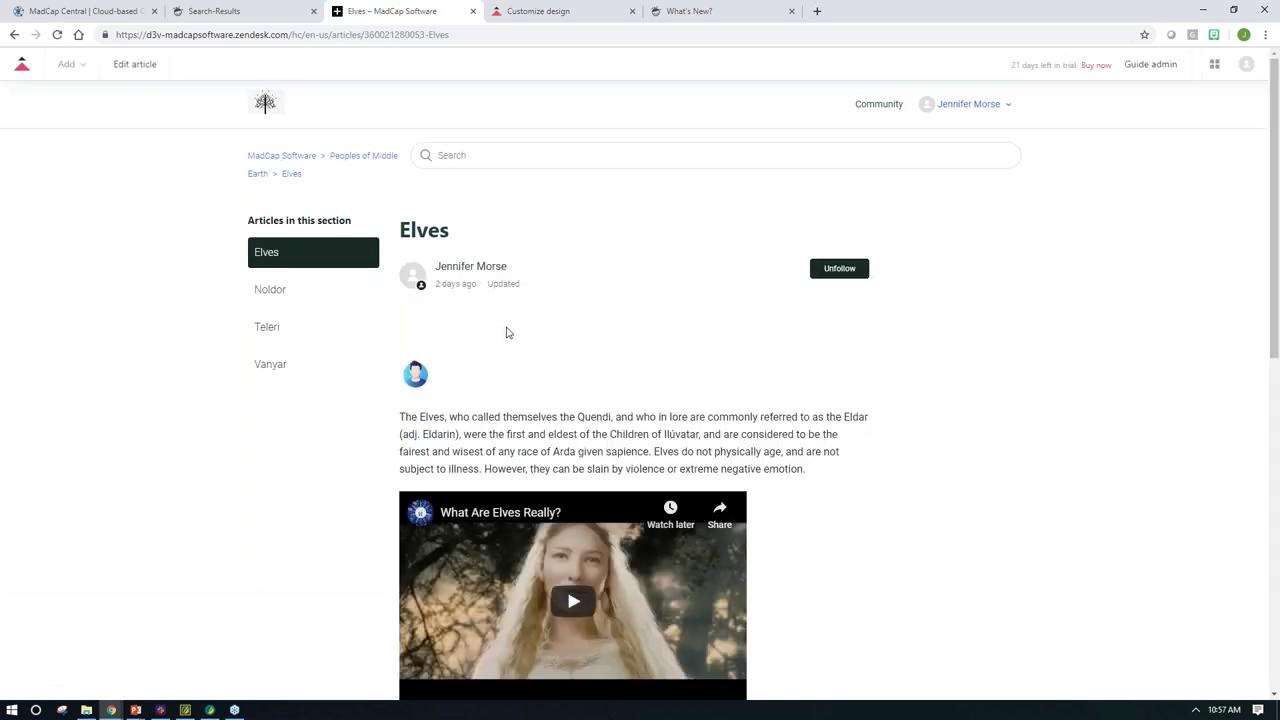
# Step: Review the Elves article's thumbnail image and embedded video, and toggle its Famous Elves include drop-down open and closed
pyautogui.scroll(-1, 508, 360)
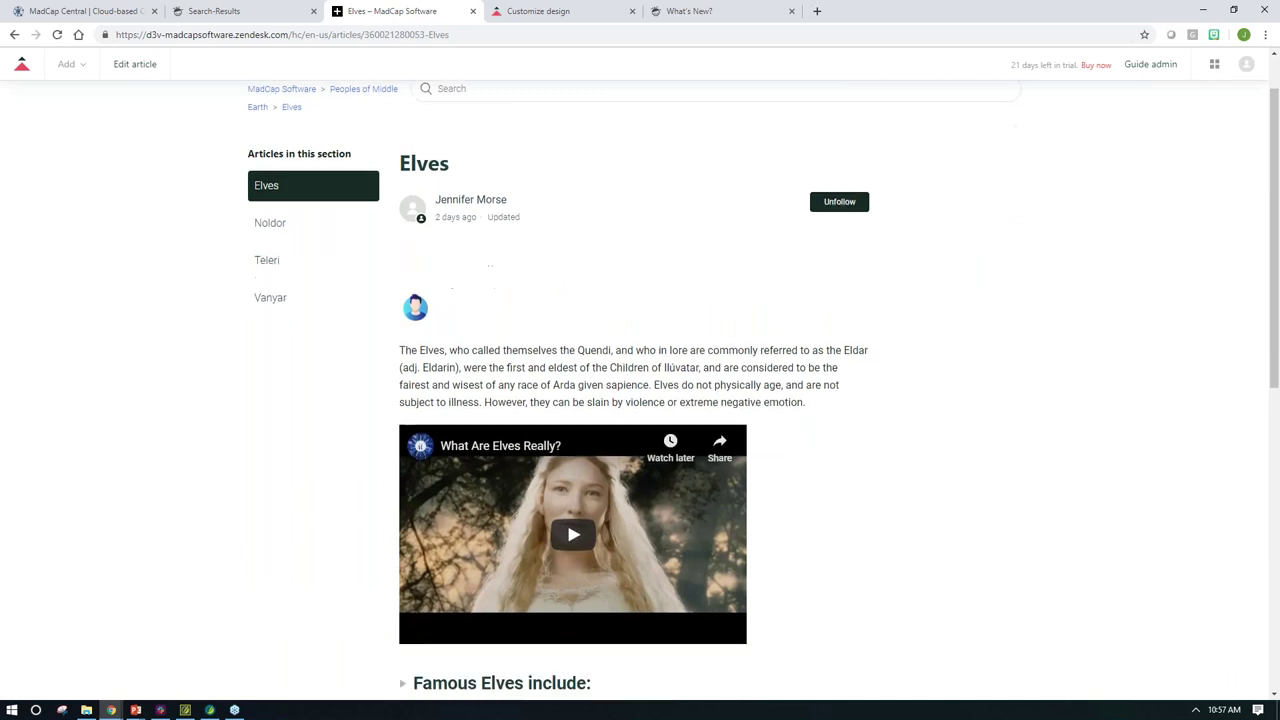
pyautogui.moveTo(424, 338)
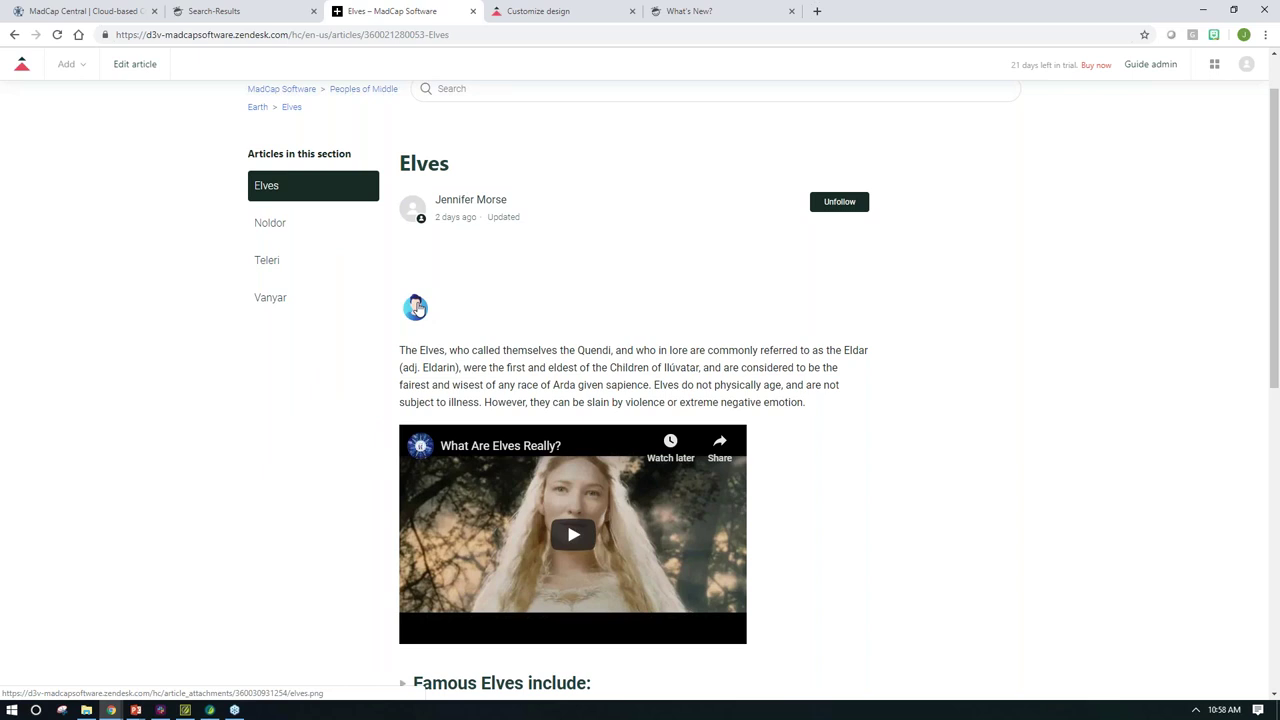
pyautogui.scroll(-1, 415, 308)
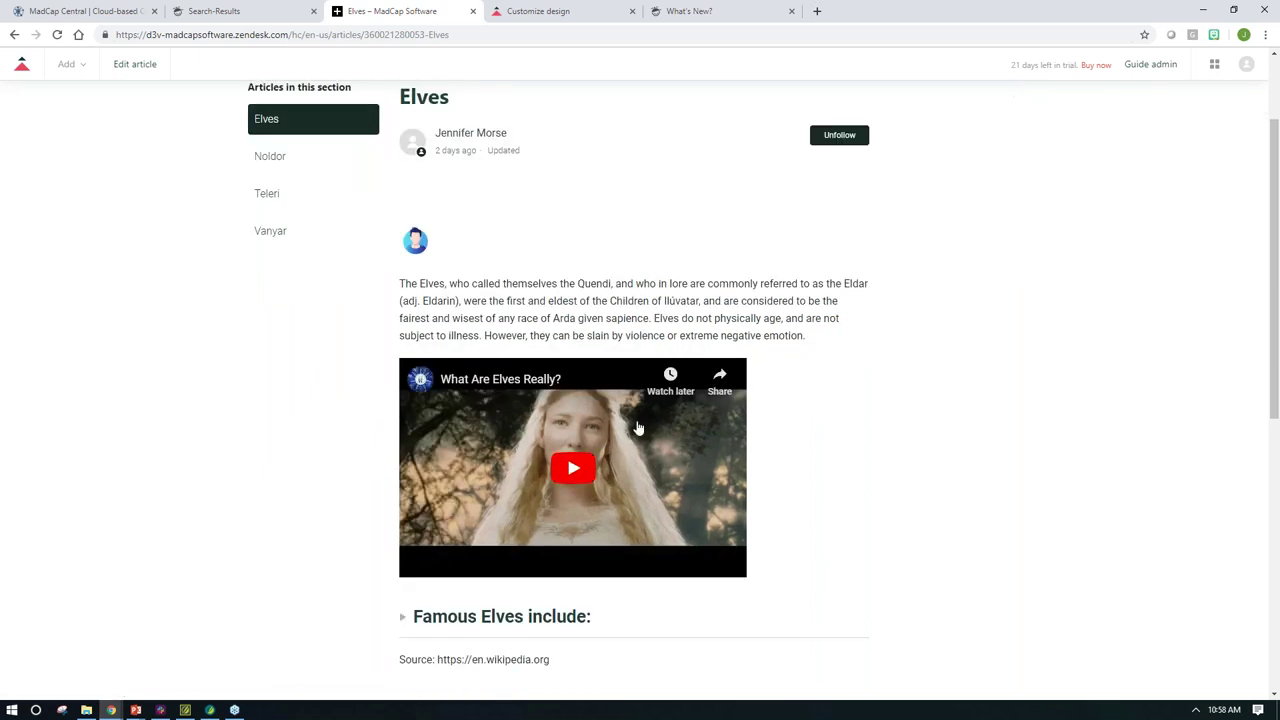
pyautogui.scroll(-1, 638, 428)
pyautogui.scroll(-2, 638, 428)
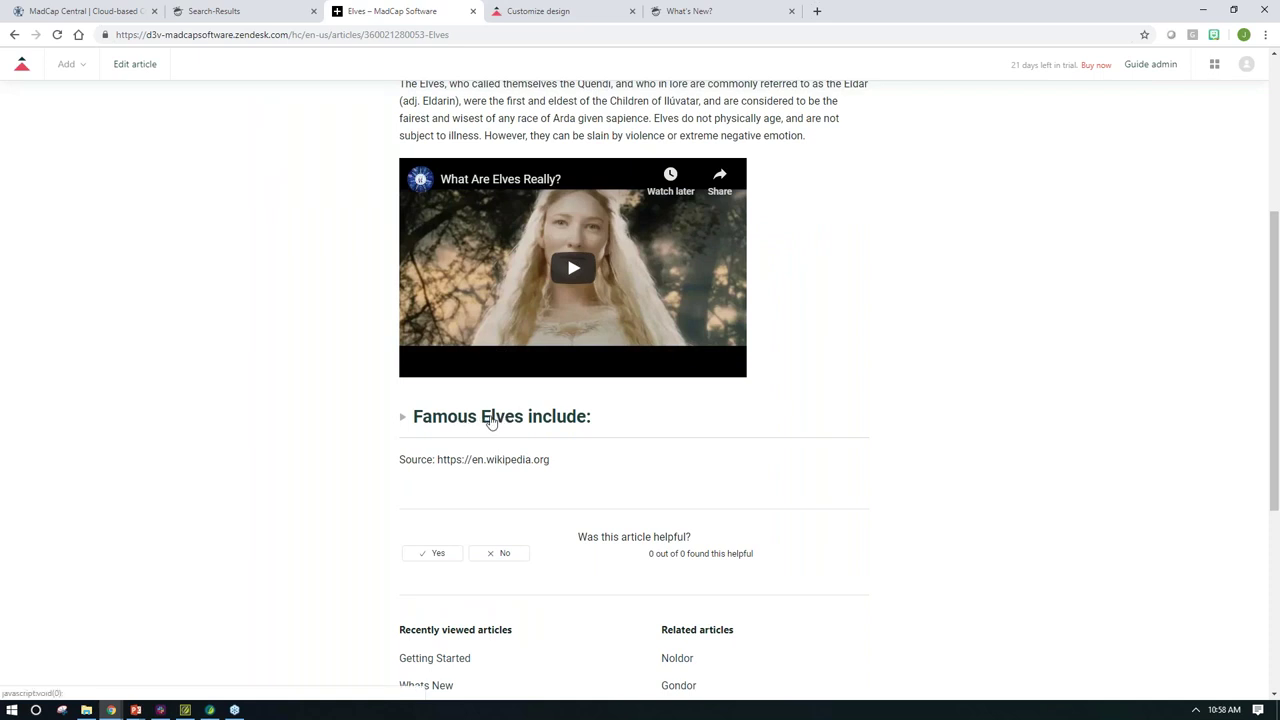
pyautogui.click(489, 422)
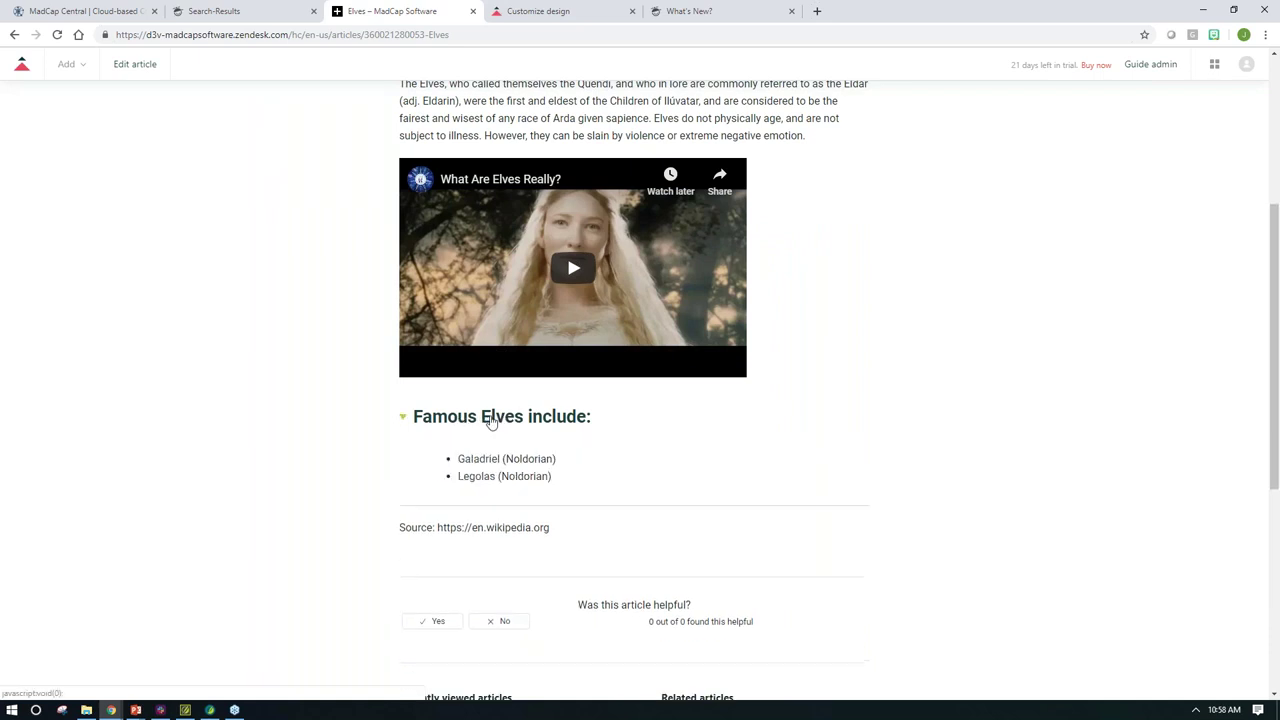
pyautogui.click(420, 428)
pyautogui.click(404, 424)
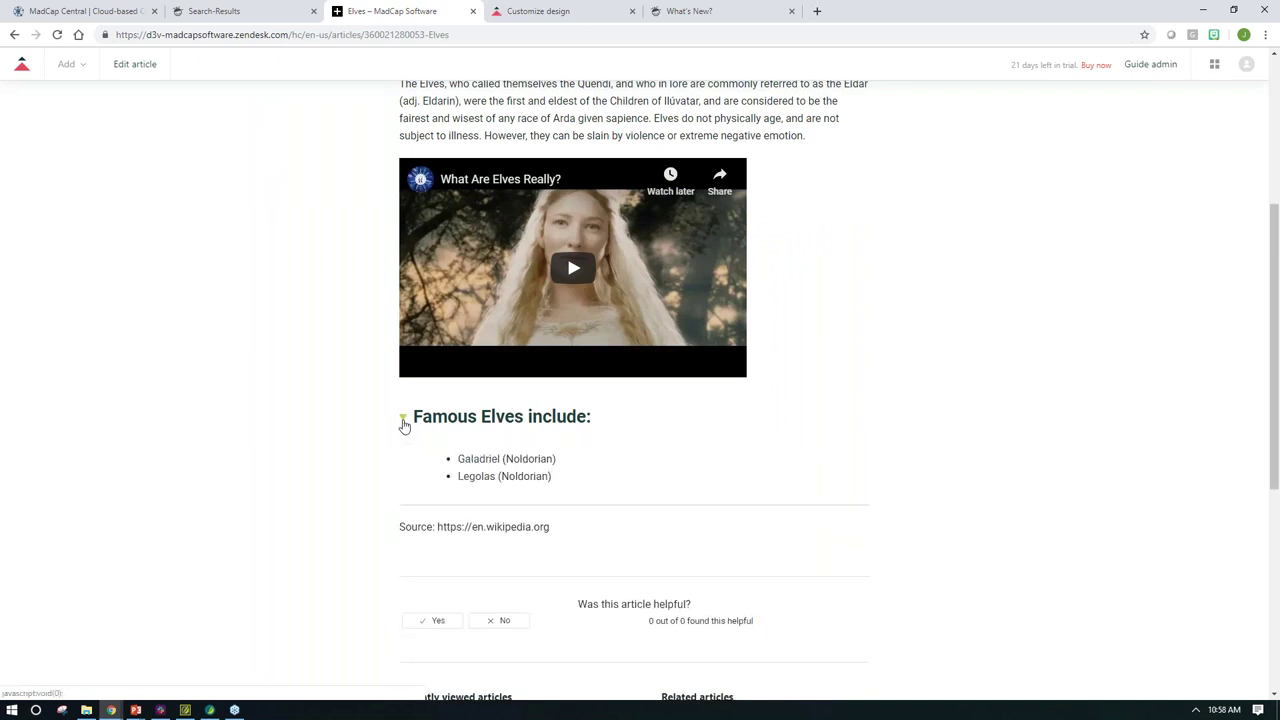
pyautogui.click(404, 424)
pyautogui.click(403, 425)
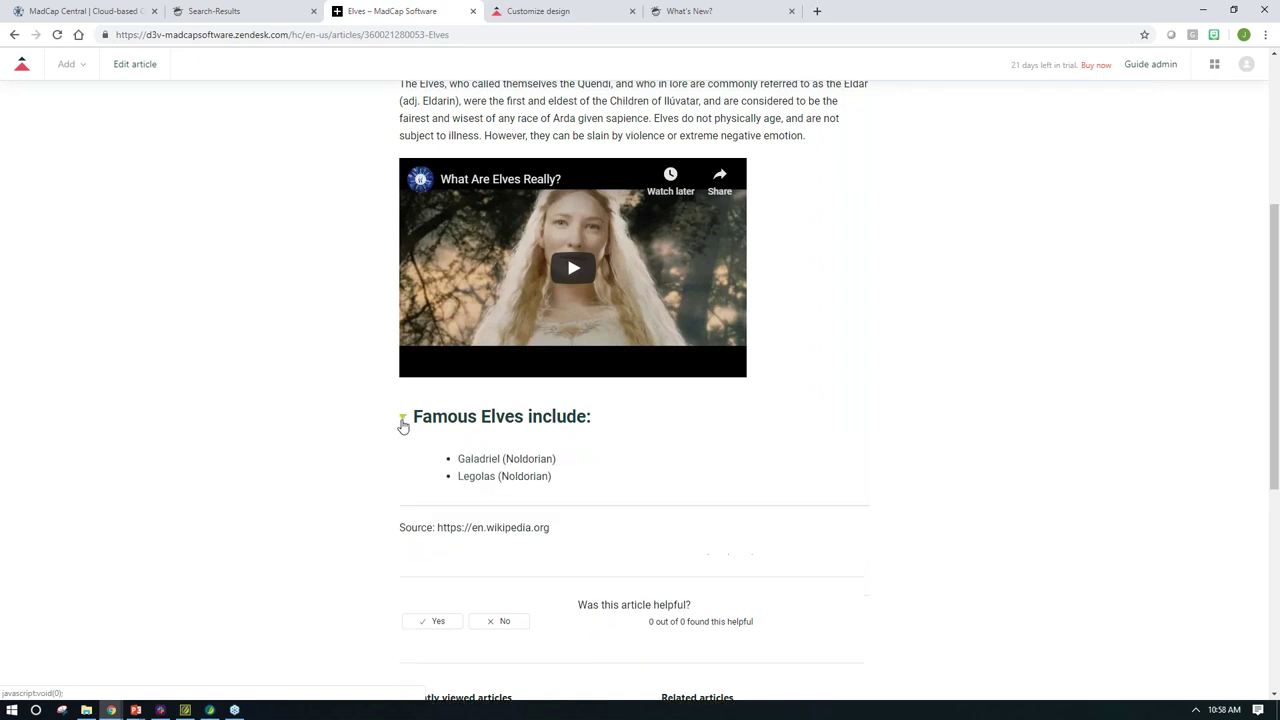
pyautogui.click(403, 424)
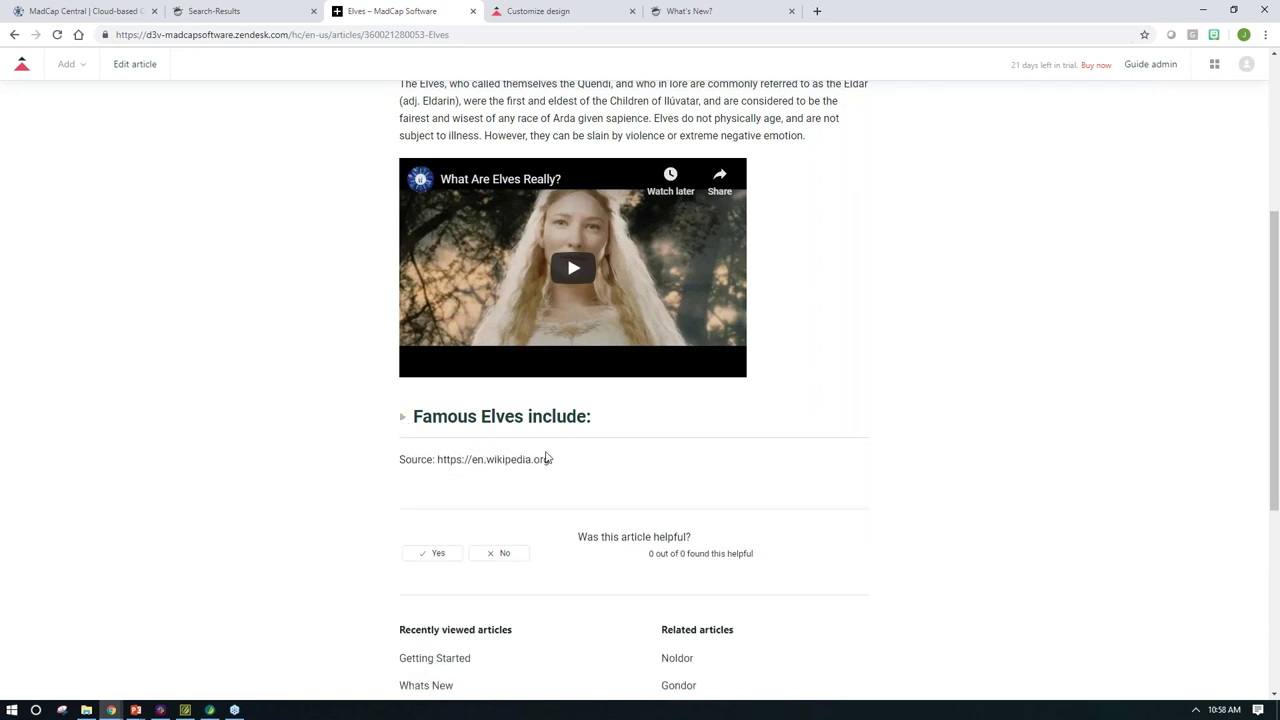
# Step: Highlight the article's Wikipedia source line, clear the selection and return to the start of the Elves article
pyautogui.moveTo(558, 463); pyautogui.dragTo(397, 466)
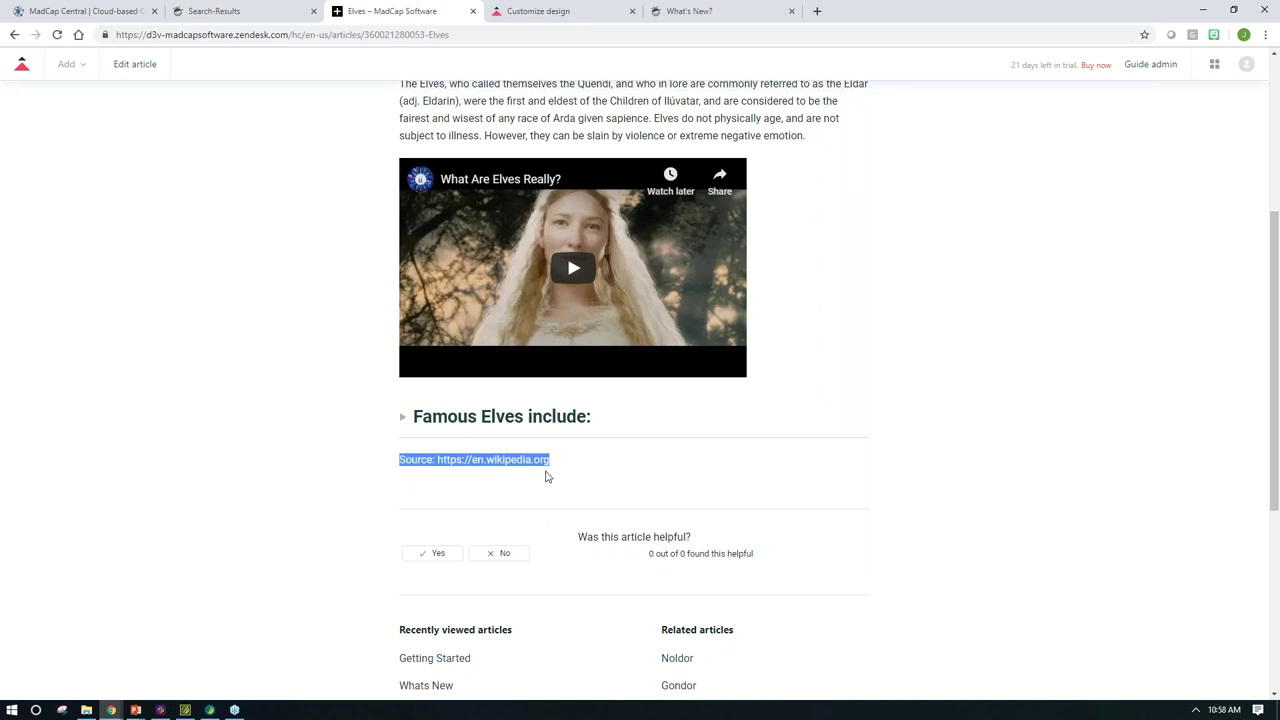
pyautogui.scroll(1, 606, 469)
pyautogui.click(607, 463)
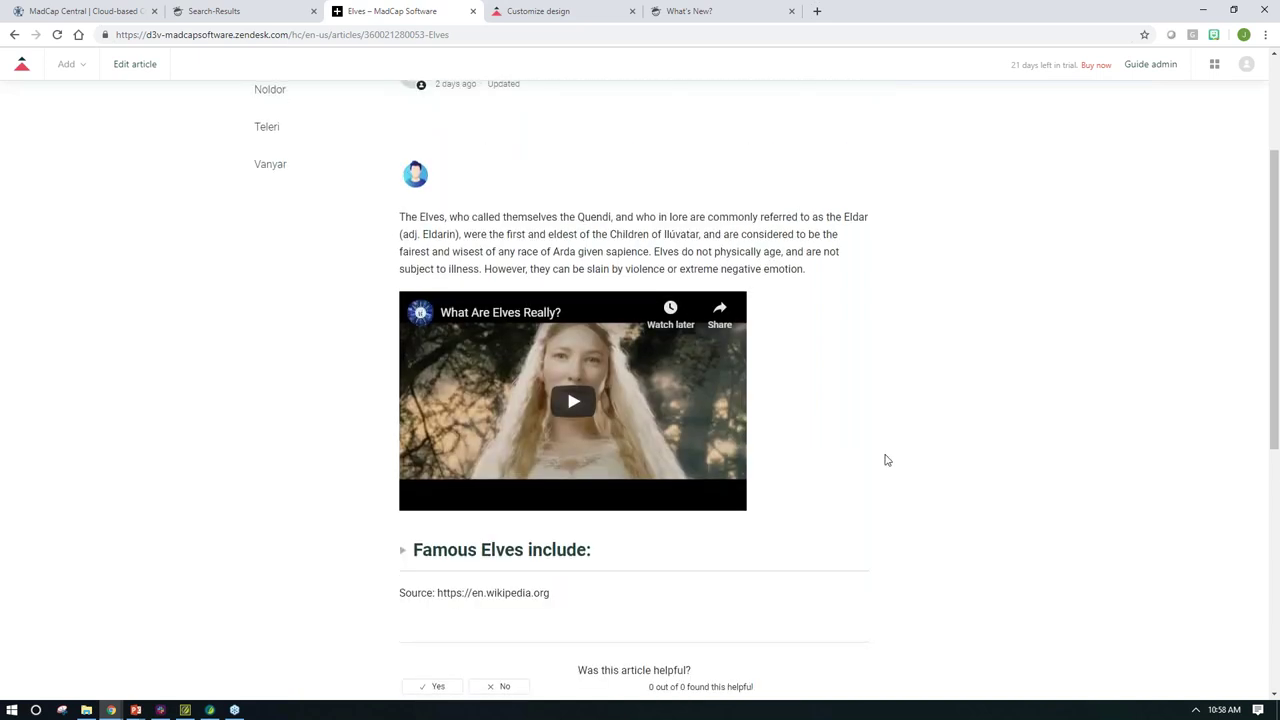
pyautogui.scroll(1, 885, 460)
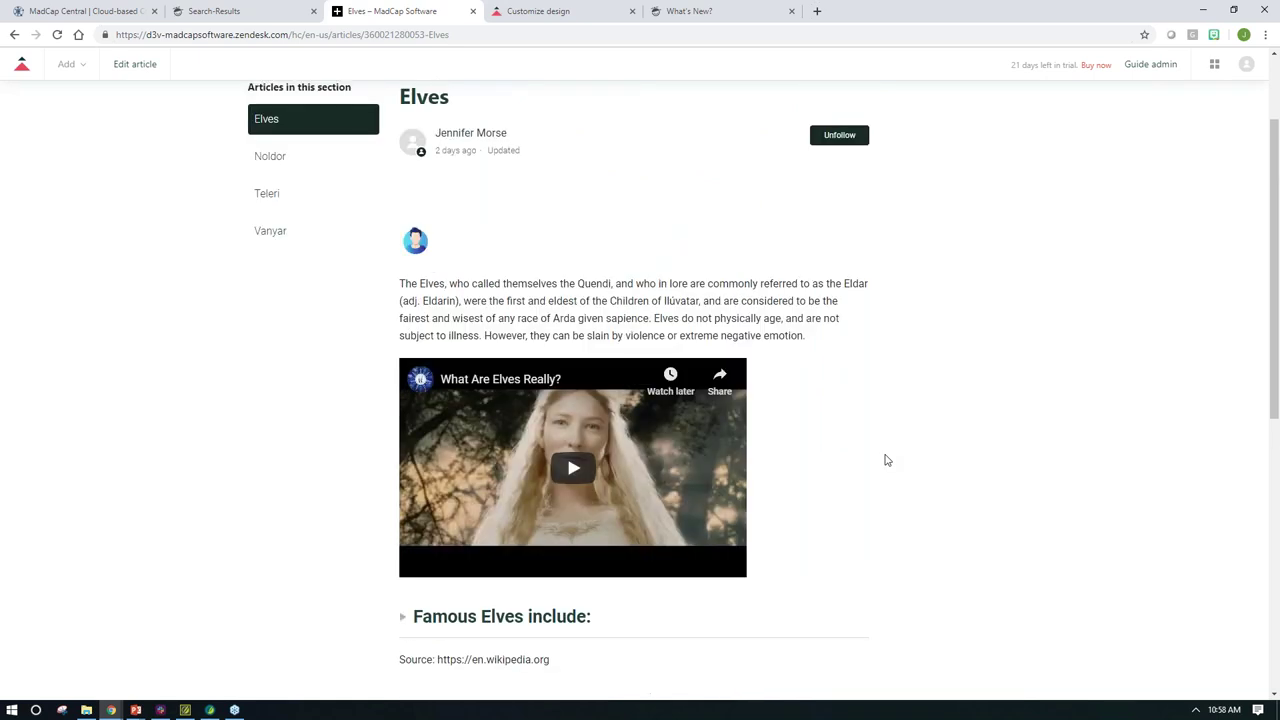
pyautogui.scroll(1, 885, 460)
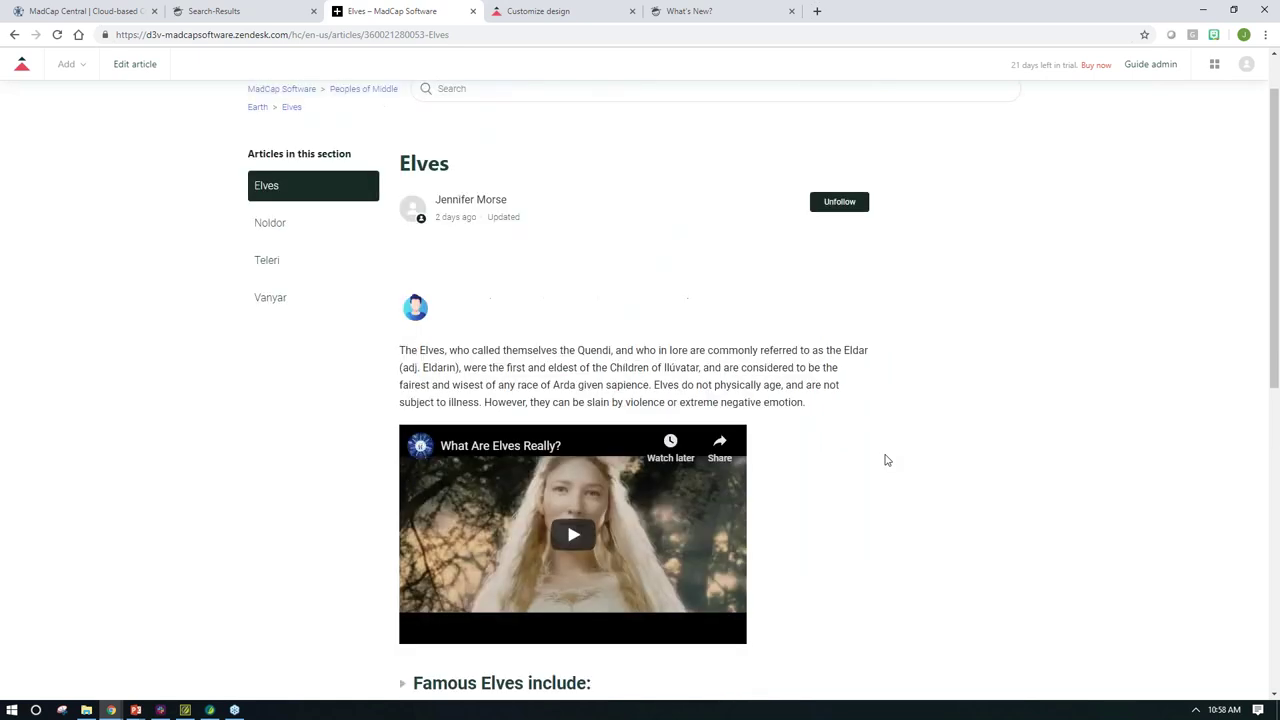
pyautogui.scroll(1, 885, 460)
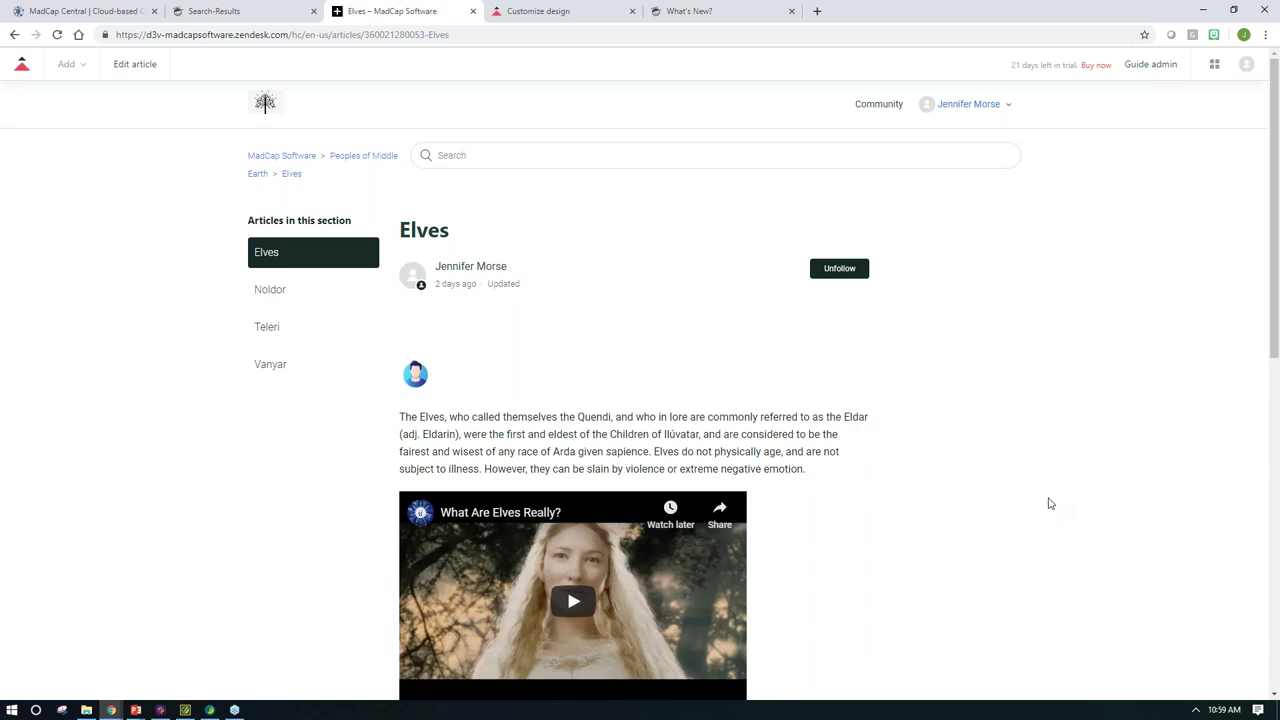
# Step: Show the Zendesk Themes page, locate MadCap.ZD Guide.Theme.zip in the project's output folder in File Explorer, and minimize that window
pyautogui.click(536, 14)
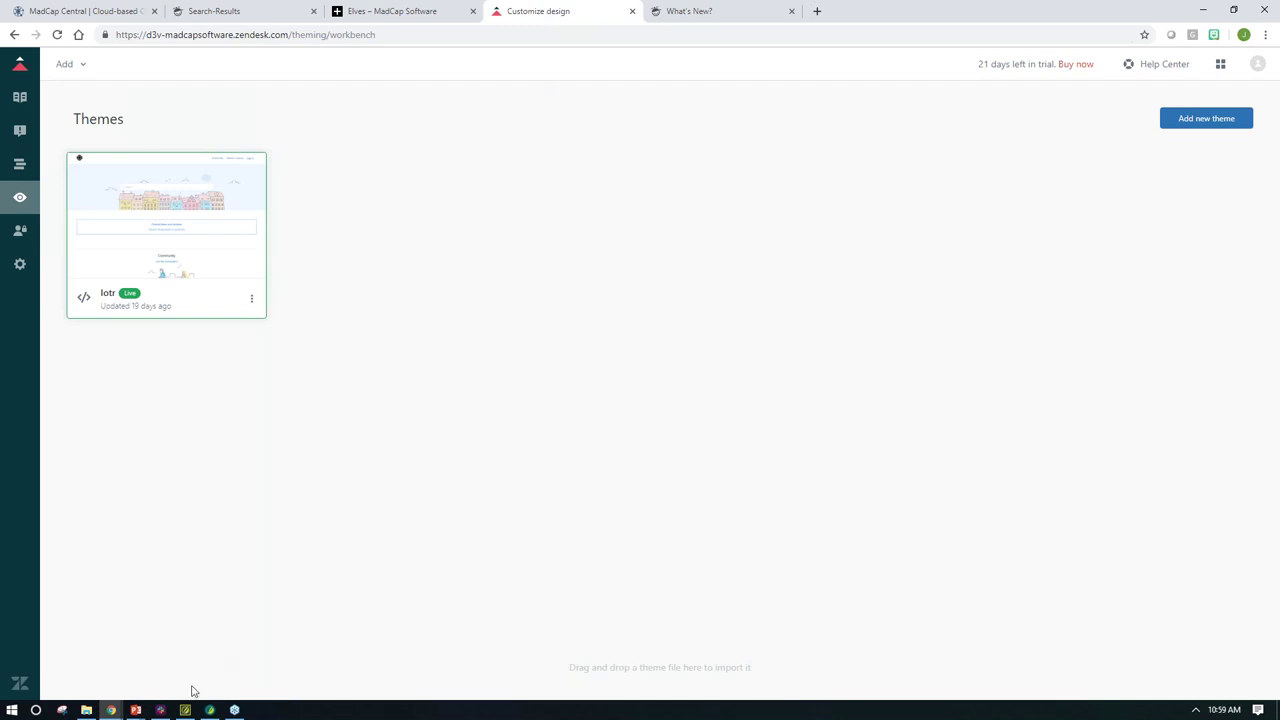
pyautogui.click(88, 711)
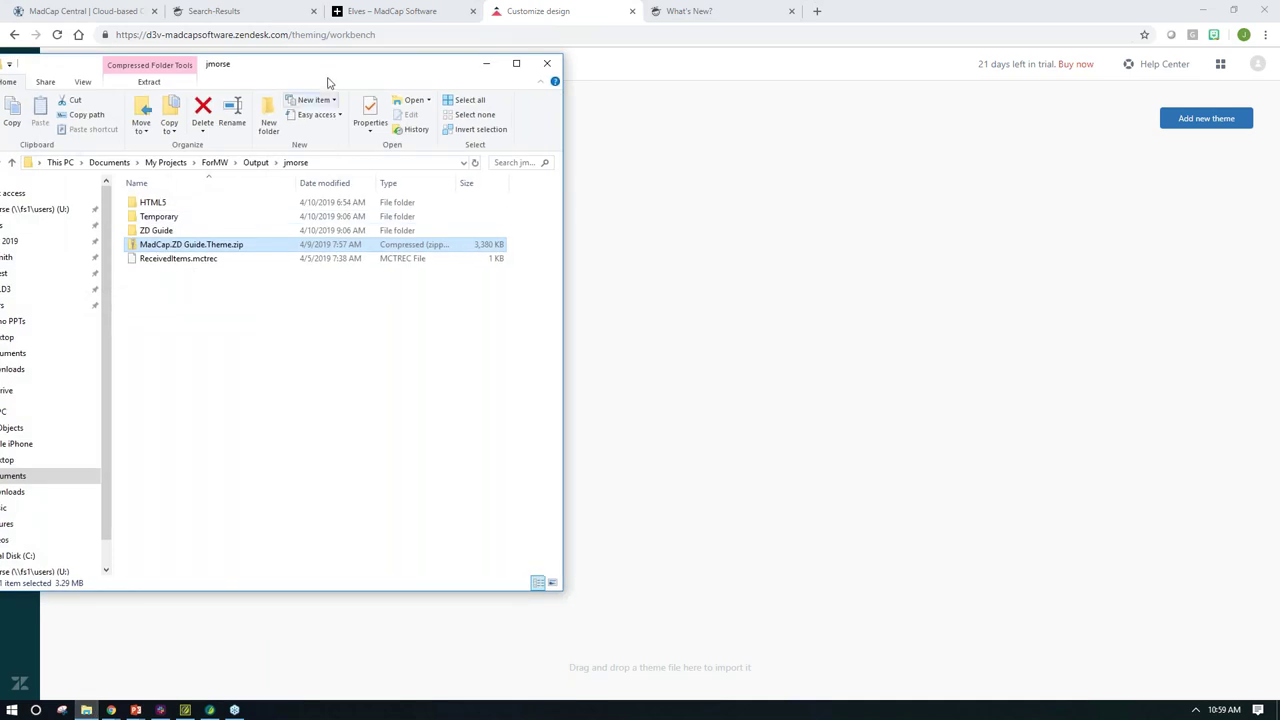
pyautogui.moveTo(333, 72); pyautogui.dragTo(880, 92)
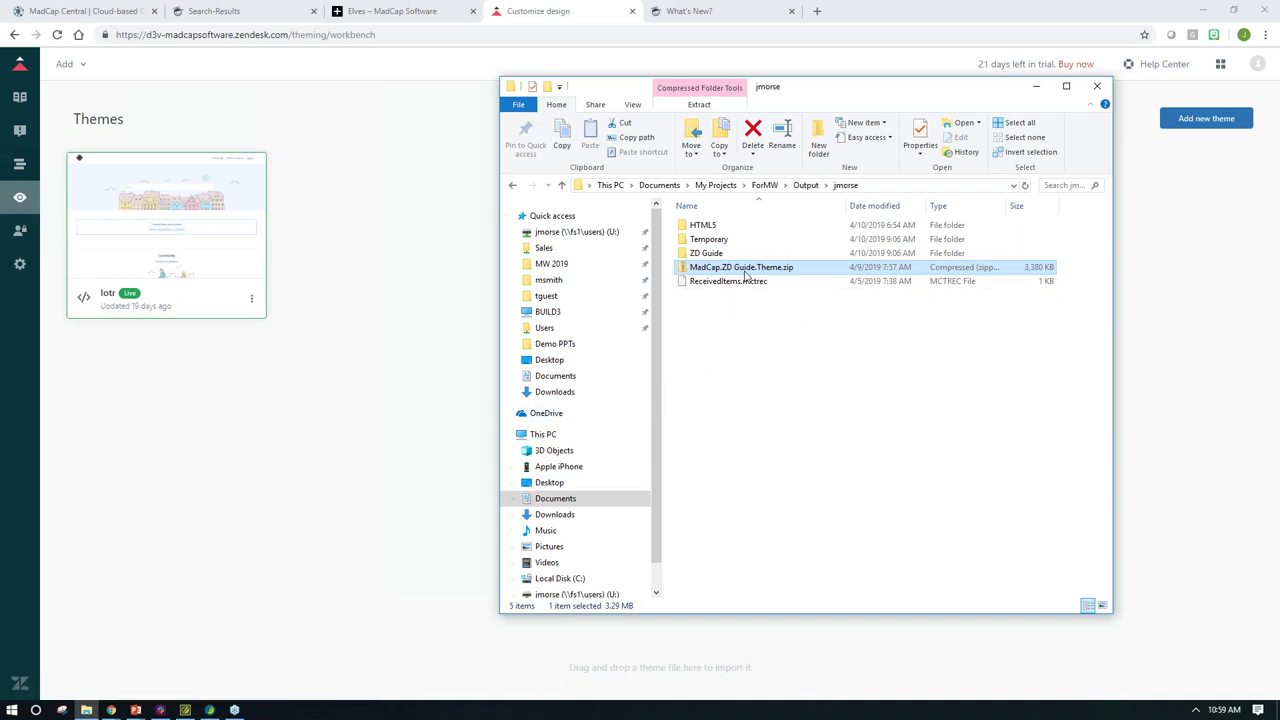
pyautogui.moveTo(745, 276); pyautogui.dragTo(745, 315)
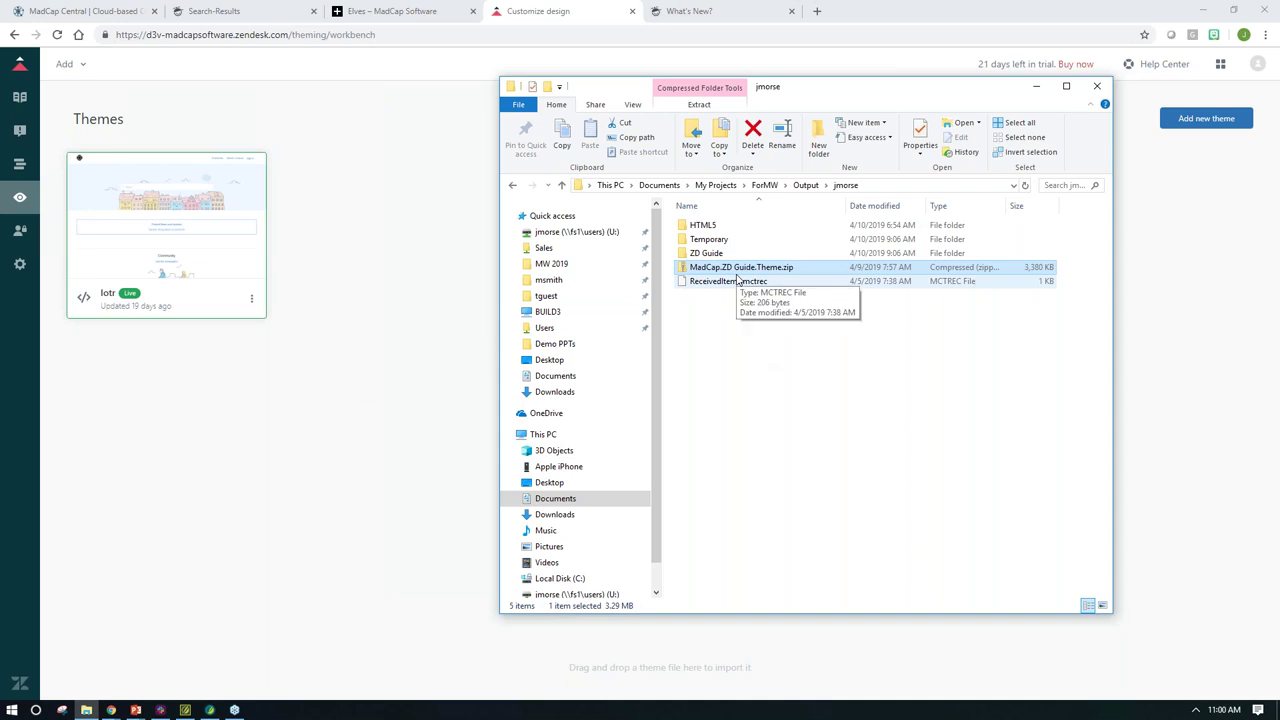
pyautogui.click(1037, 90)
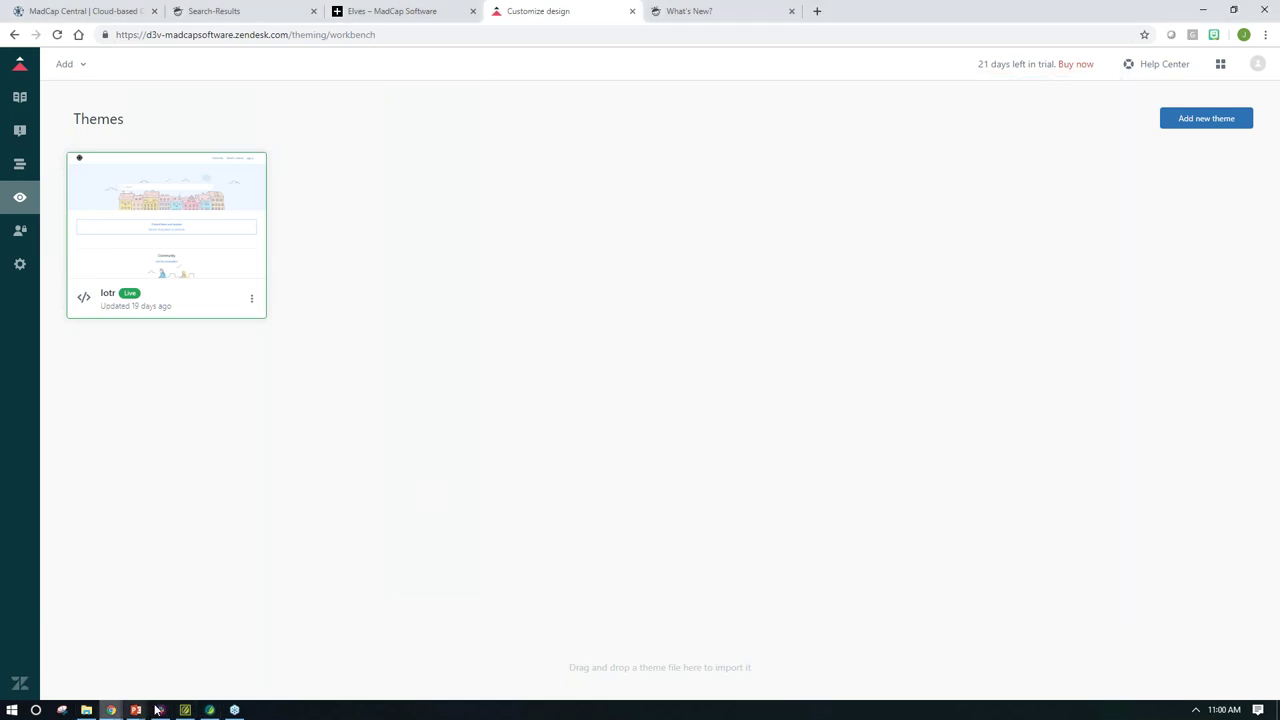
# Step: Switch to MadCap Flare, build the HTML5 primary target and open its finished output in the browser
pyautogui.click(210, 710)
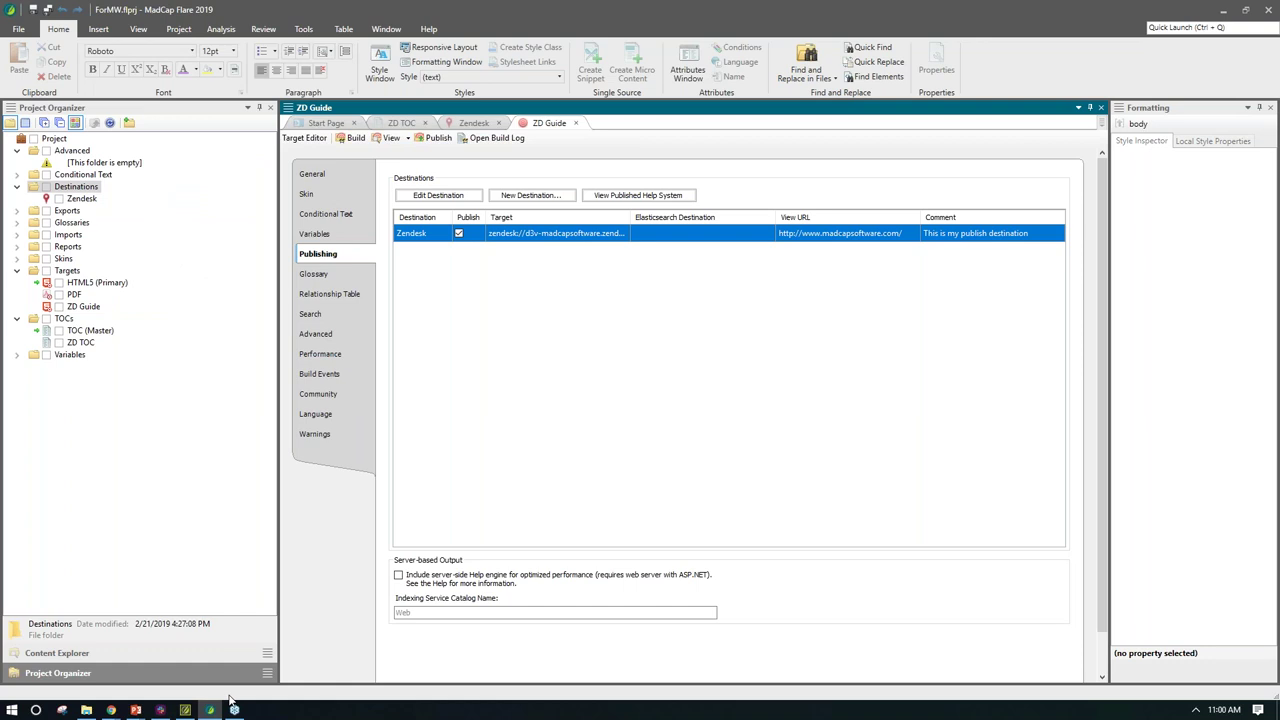
pyautogui.rightClick(72, 284)
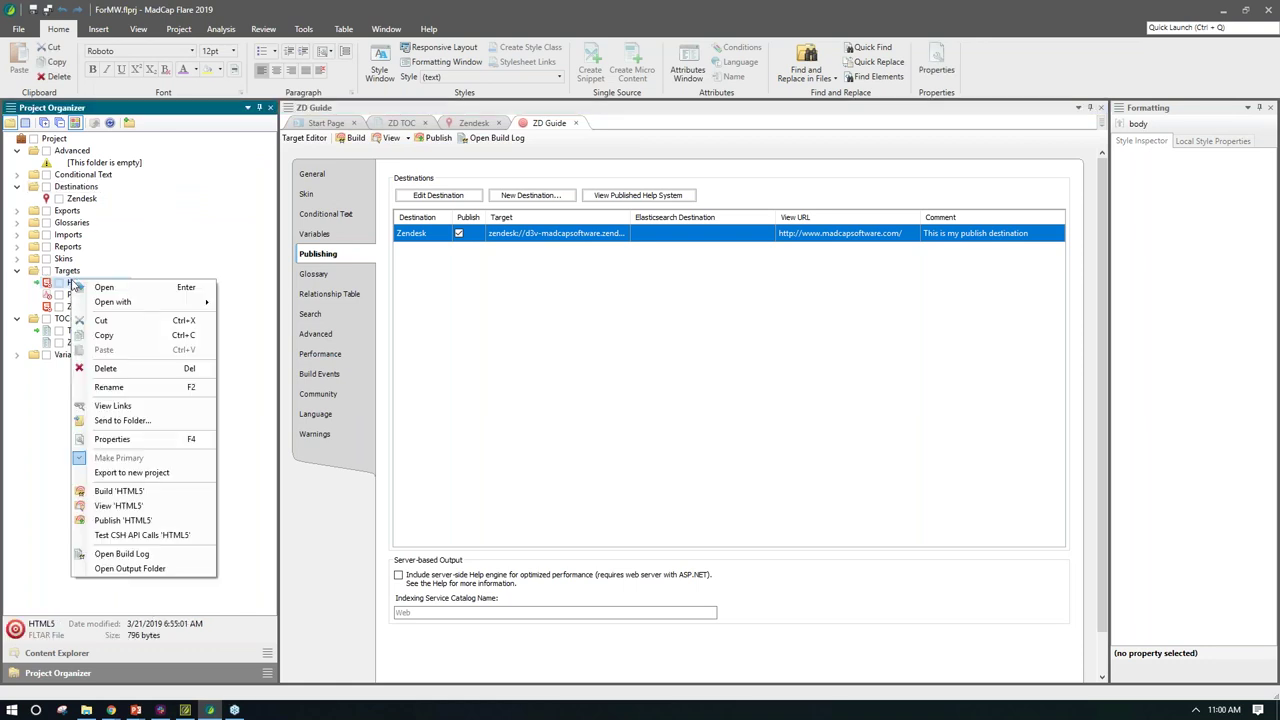
pyautogui.click(137, 499)
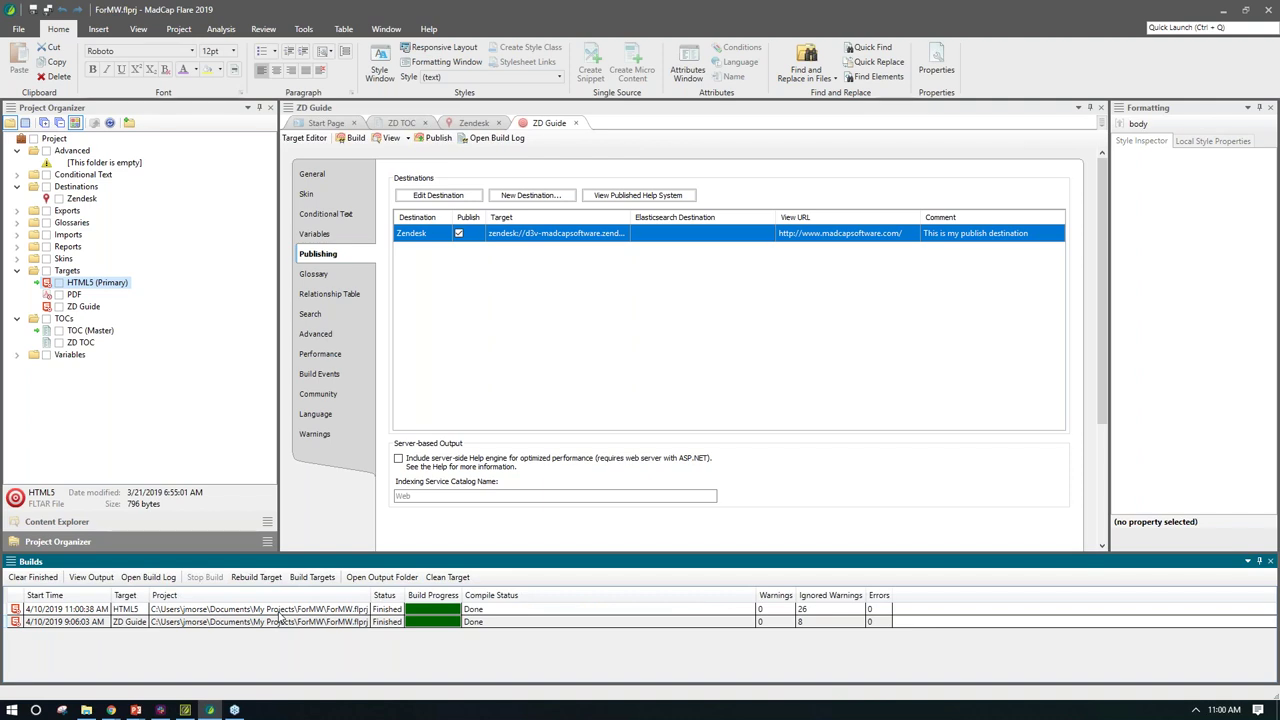
pyautogui.doubleClick(283, 610)
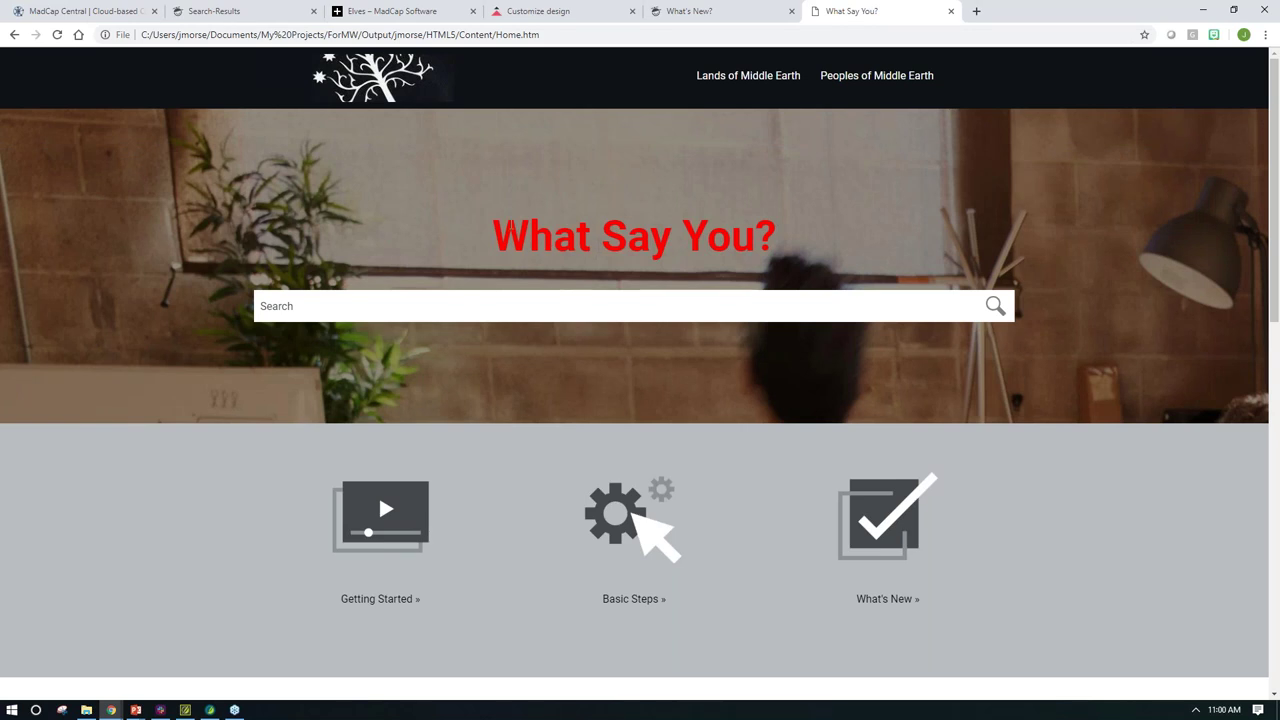
# Step: Search the HTML5 output for "gondor", then expand and collapse the Realms of Gondor drop-down in the featured snippet
pyautogui.click(608, 298)
pyautogui.write('gondor')
pyautogui.press('Return')
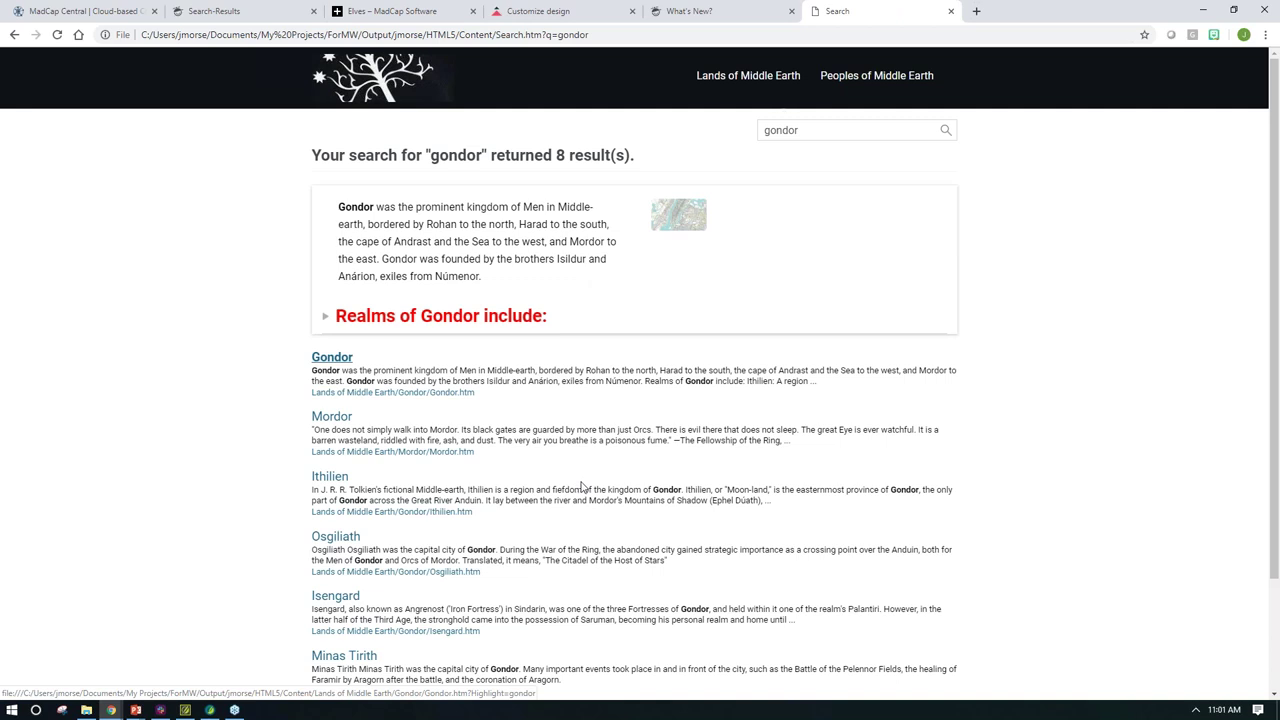
pyautogui.click(373, 317)
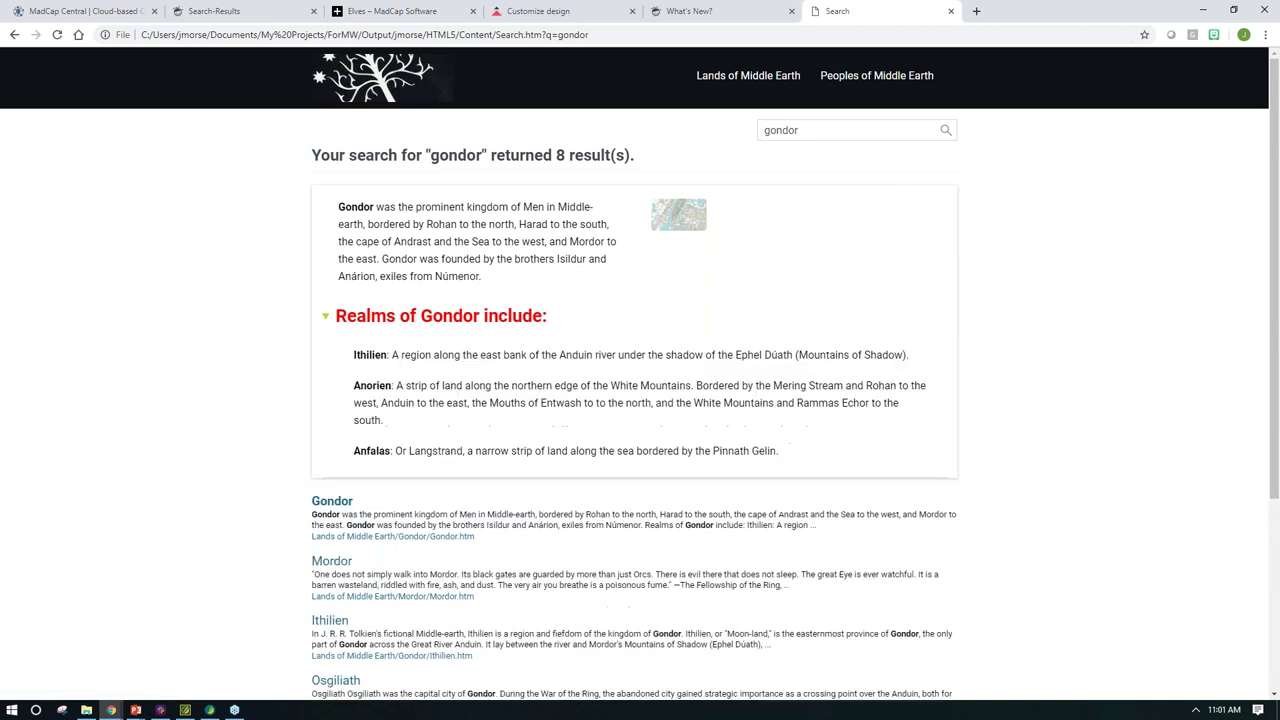
pyautogui.click(435, 318)
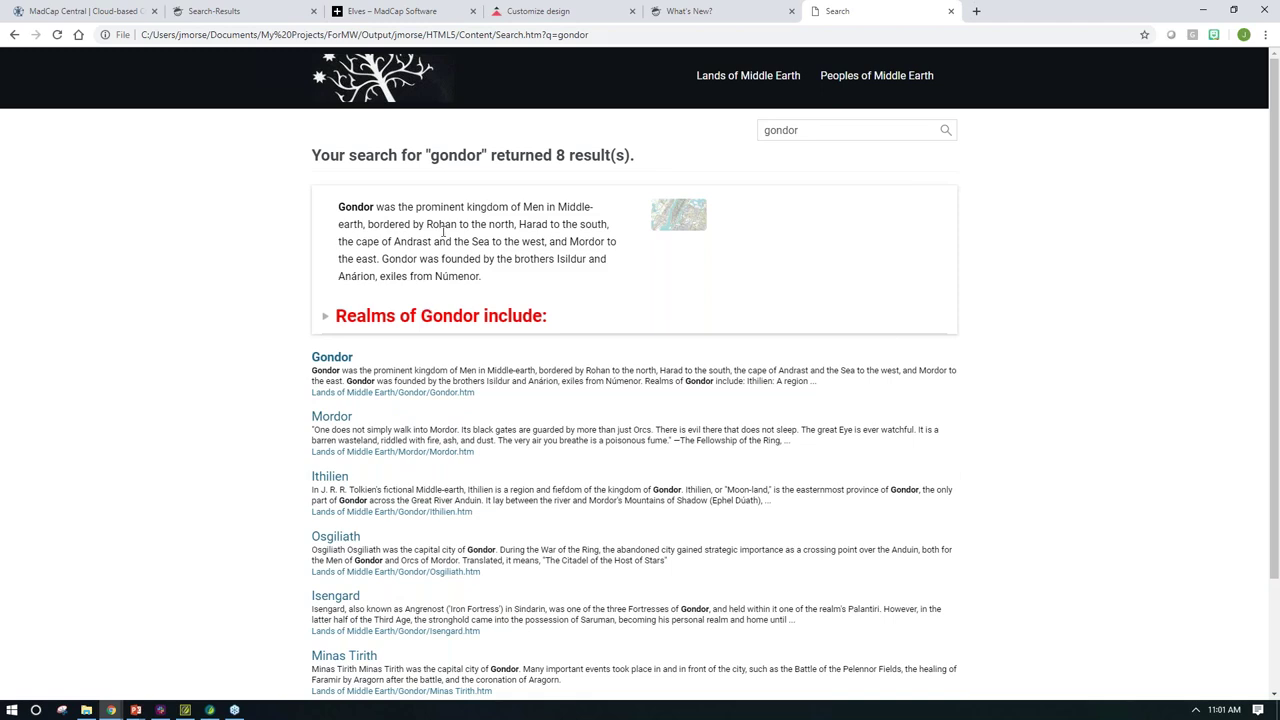
# Step: Enlarge and close the Gondor snippet's map thumbnail, and check the results layout in a narrow browser window before maximizing it again
pyautogui.click(678, 216)
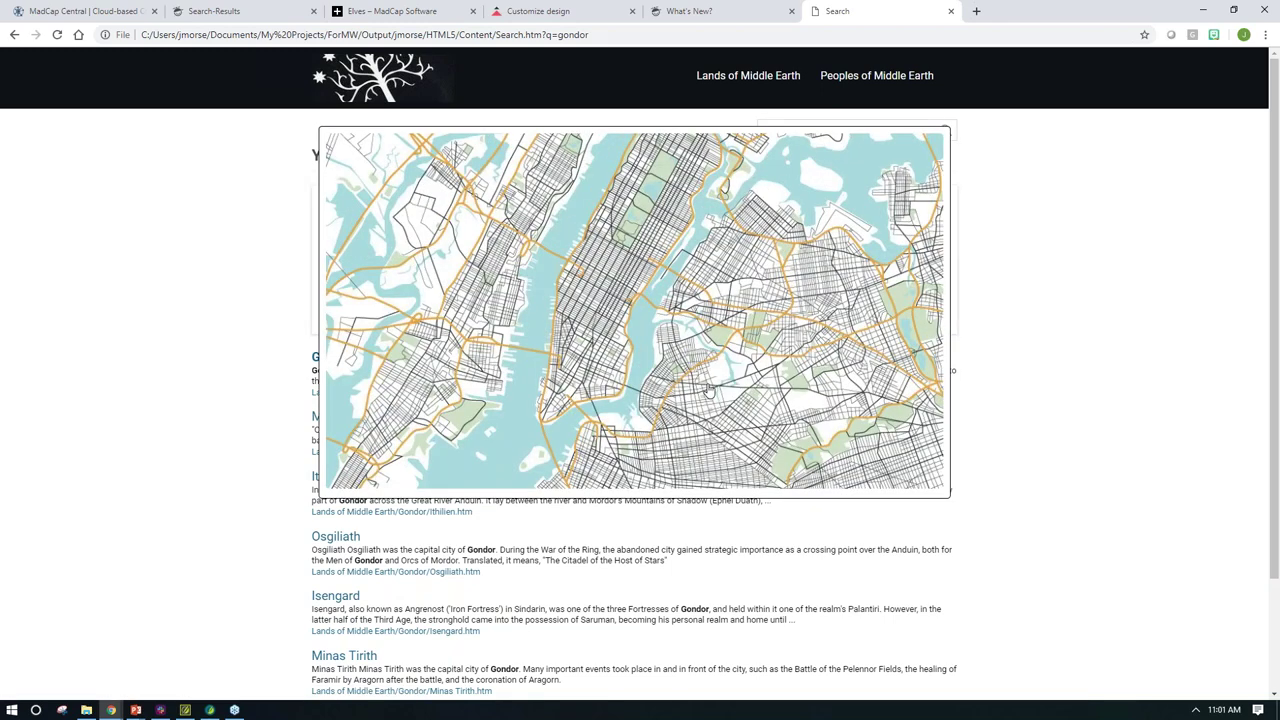
pyautogui.click(709, 390)
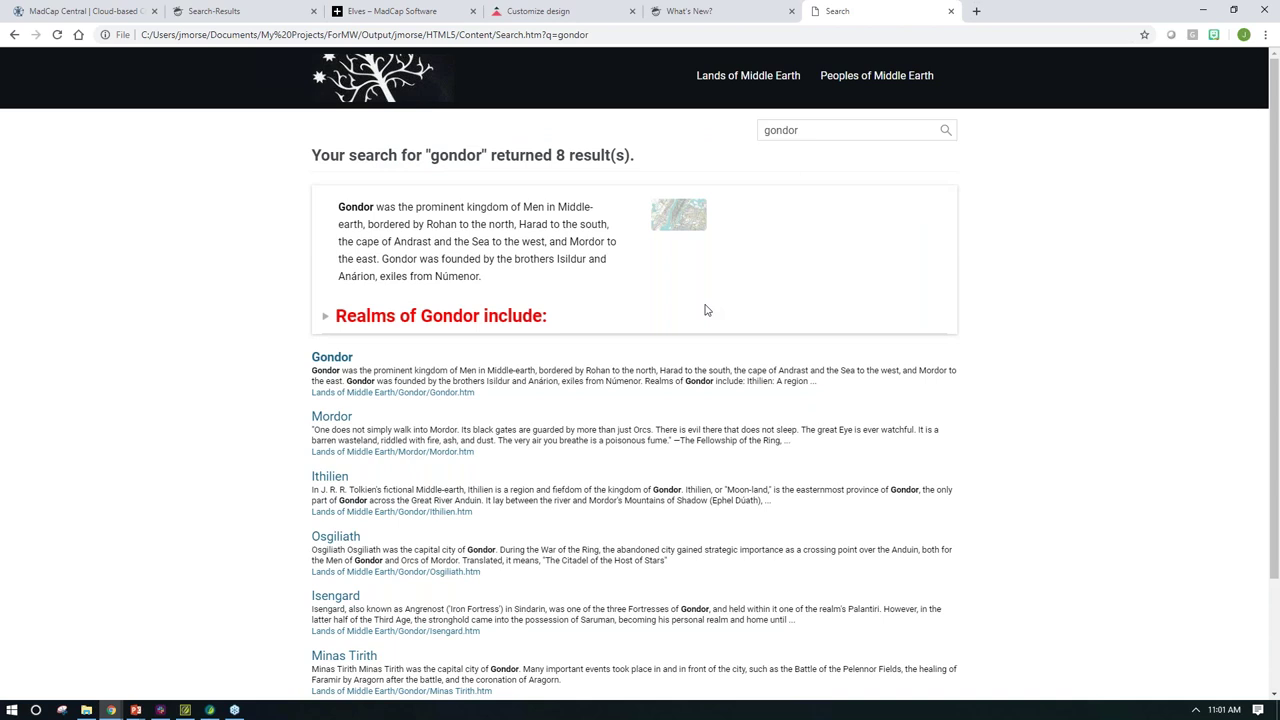
pyautogui.click(1233, 9)
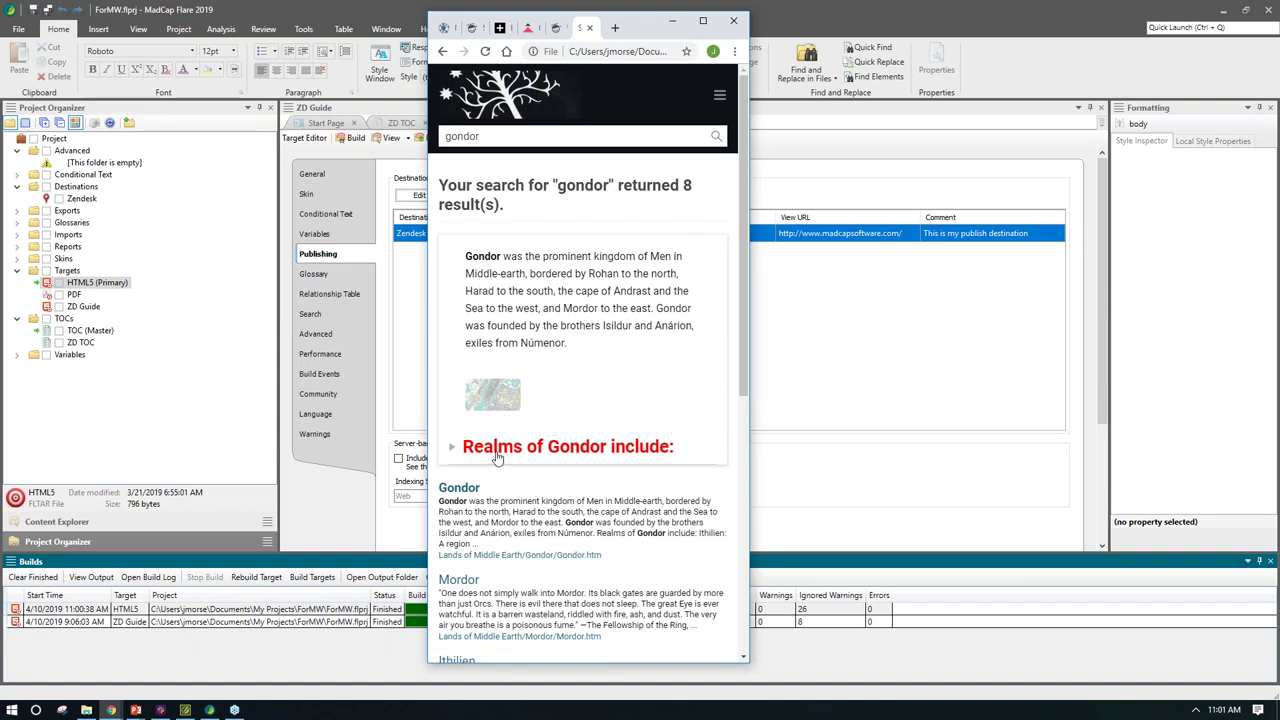
pyautogui.click(702, 23)
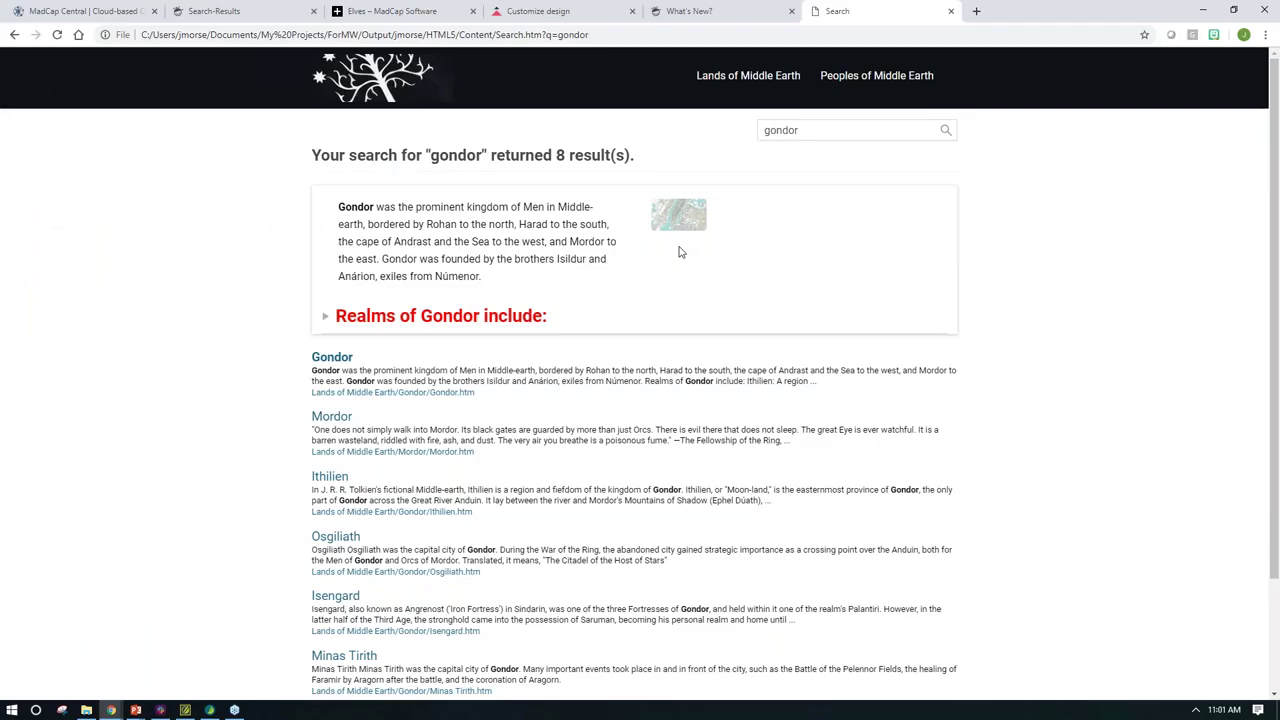
# Step: Search the HTML5 output for "elves" and expand and collapse the long Elves featured snippet twice
pyautogui.doubleClick(781, 130)
pyautogui.write('elves')
pyautogui.press('Return')
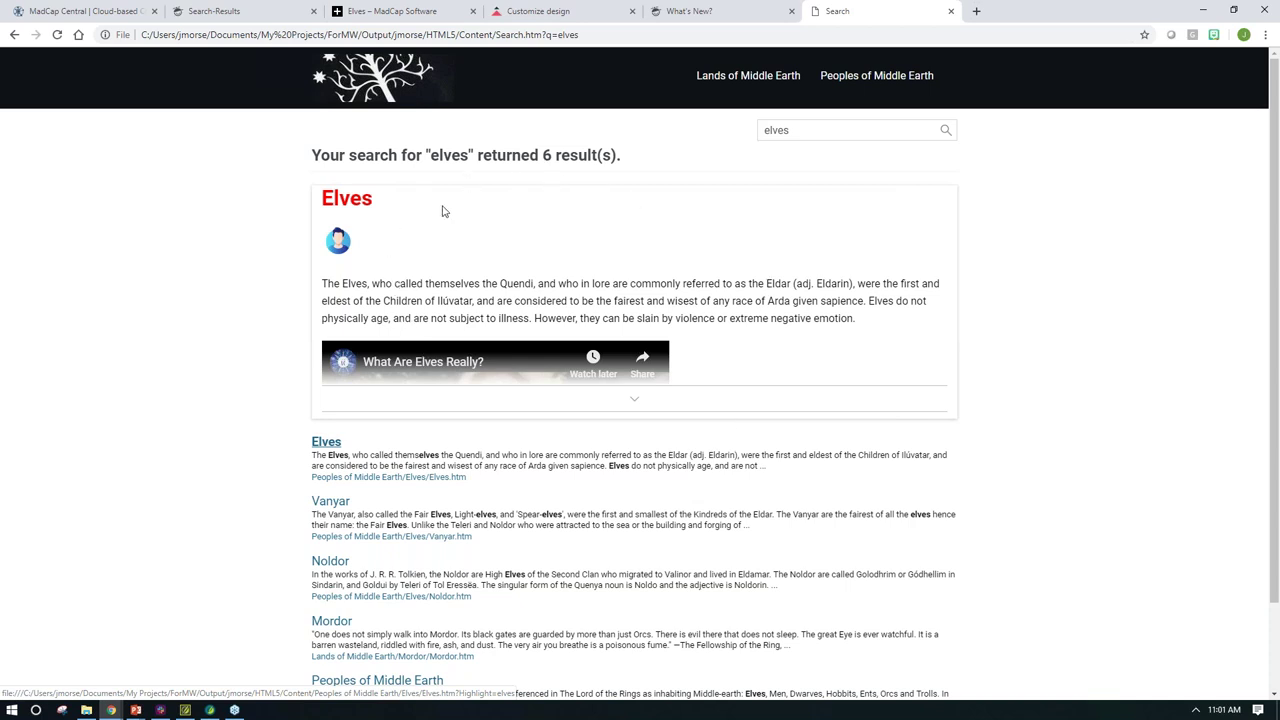
pyautogui.click(633, 404)
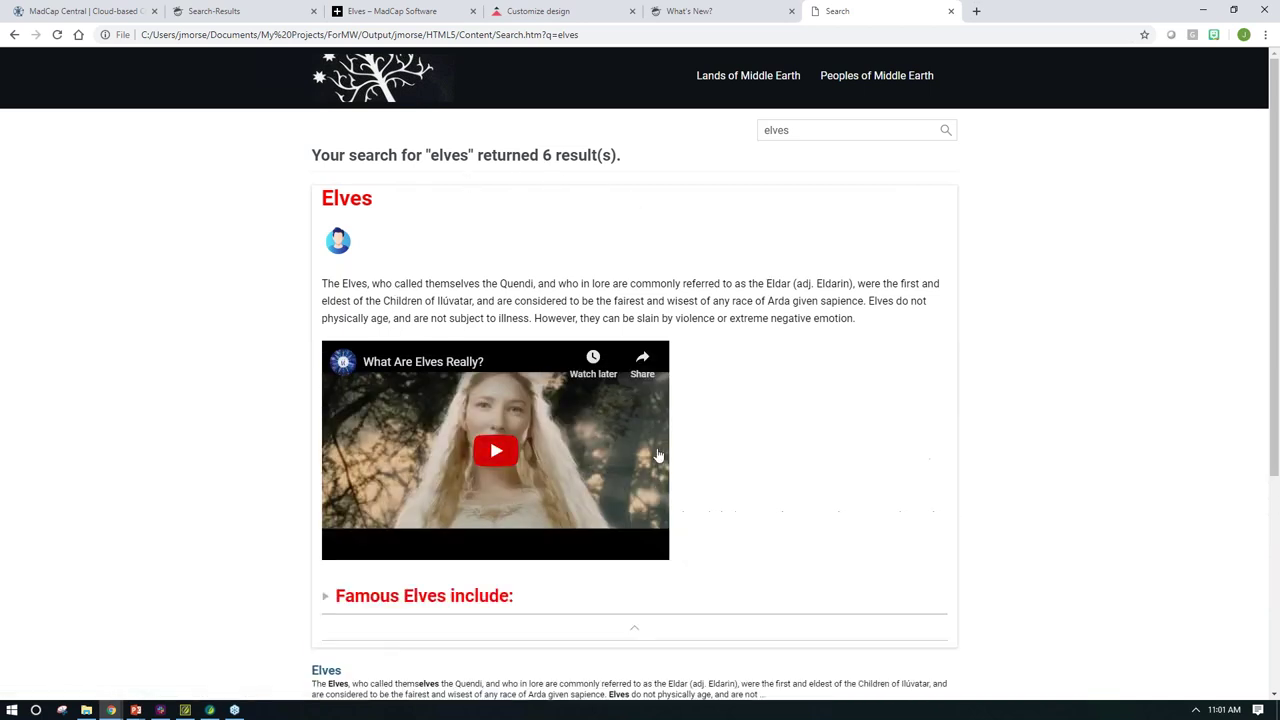
pyautogui.click(633, 630)
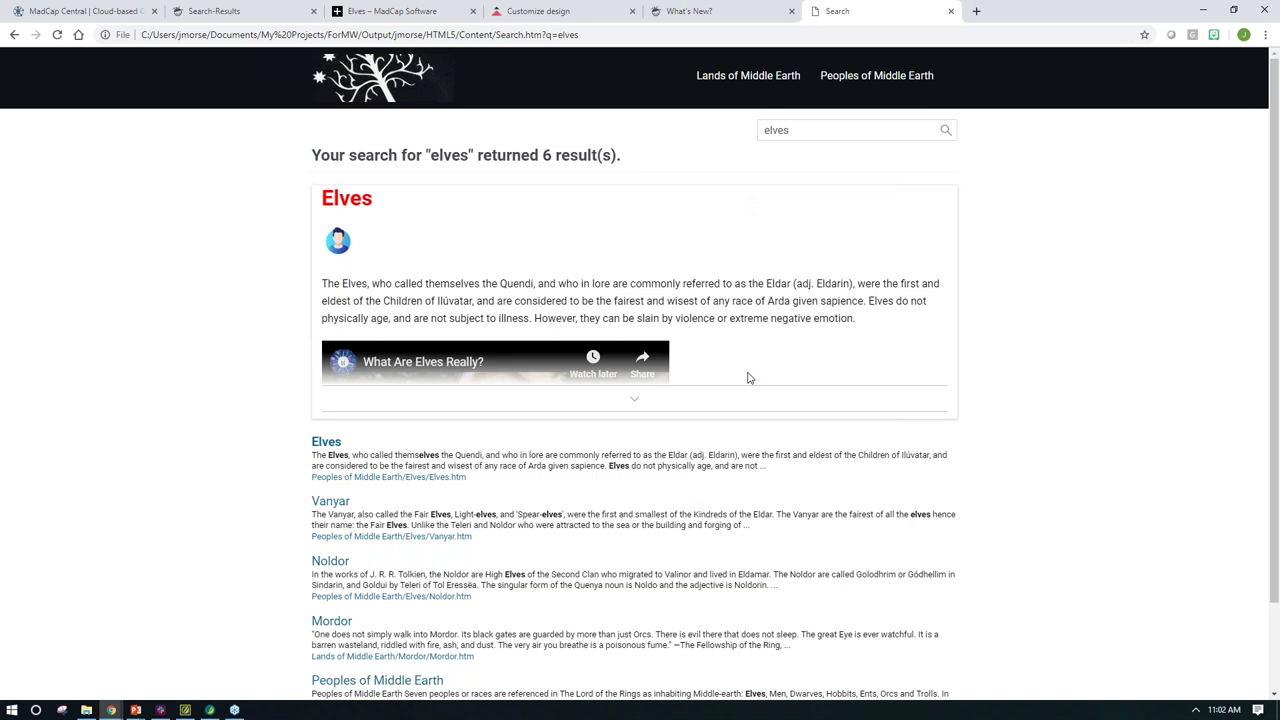
pyautogui.click(661, 399)
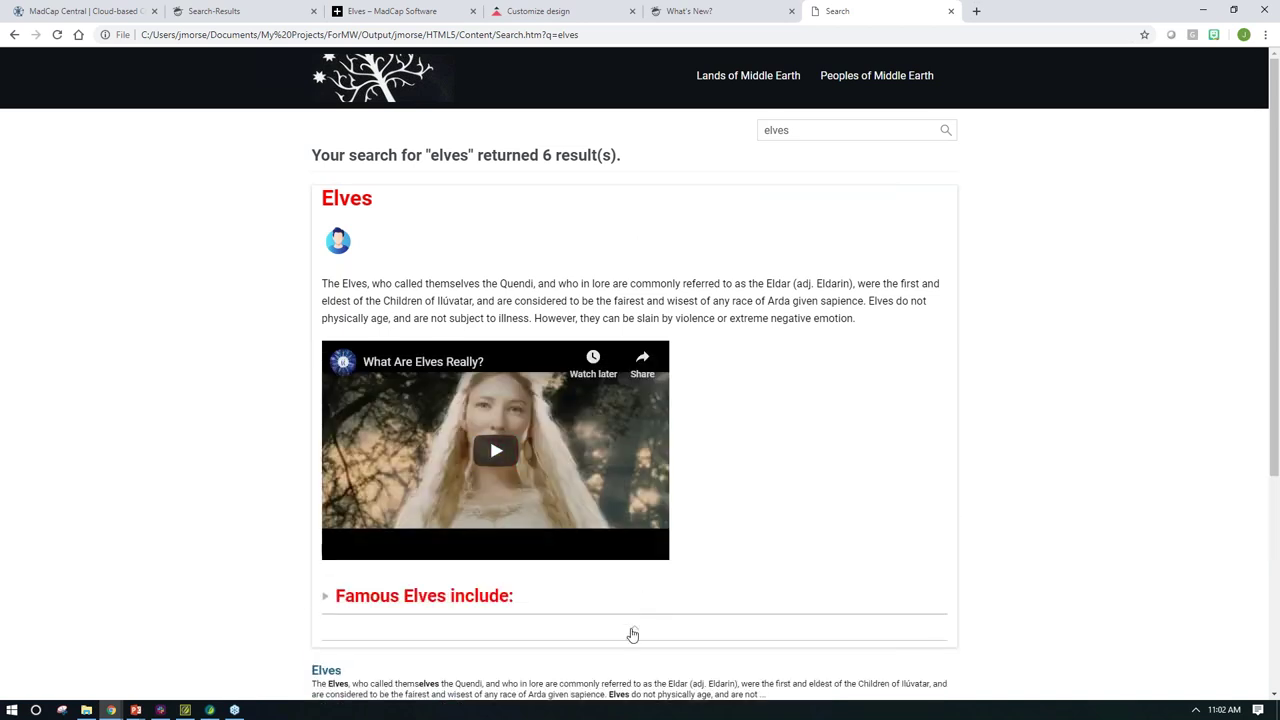
pyautogui.click(632, 634)
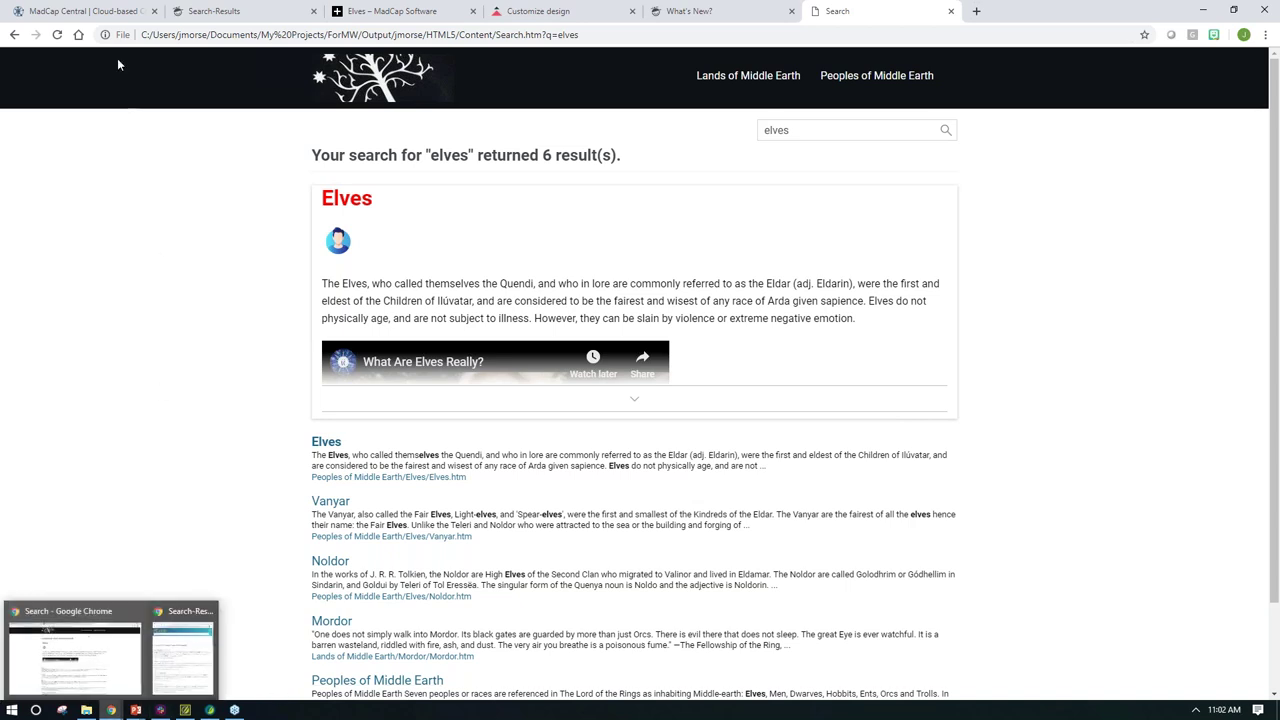
# Step: Show the MadCap Central home dashboard
pyautogui.click(104, 11)
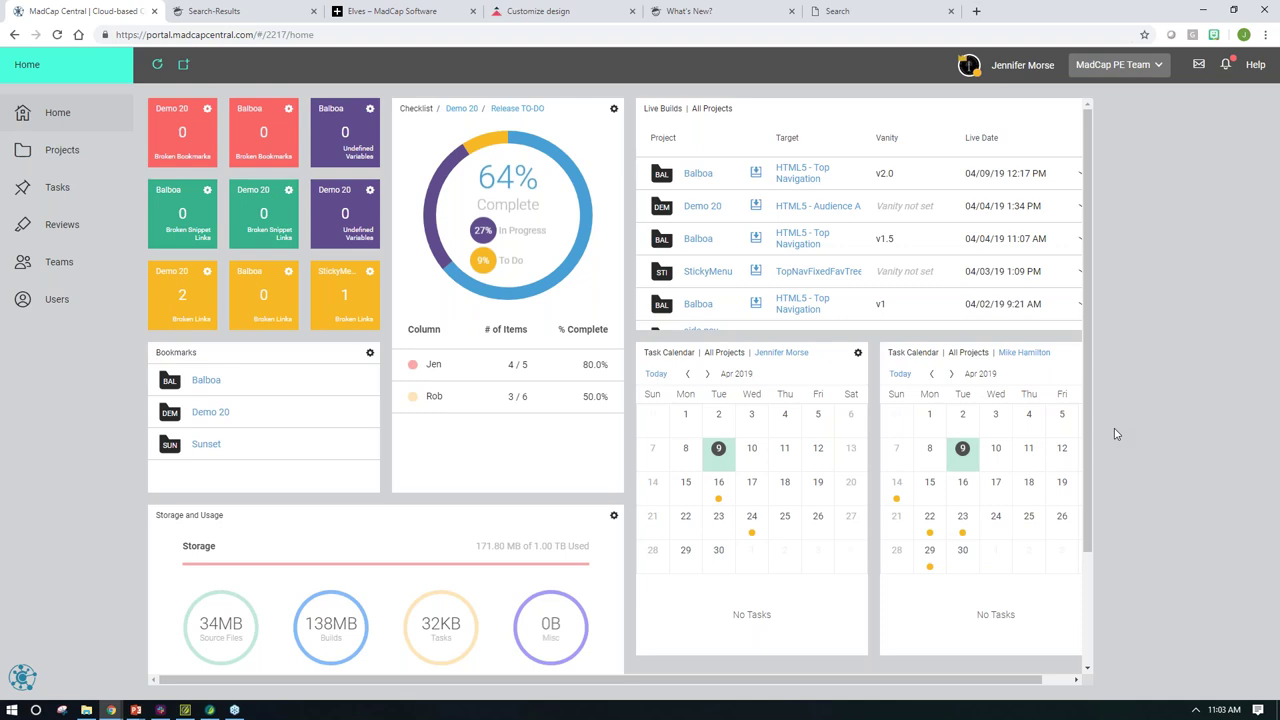
# Step: Activate the three deactivated accounts in the user list, then clear their selection
pyautogui.click(68, 305)
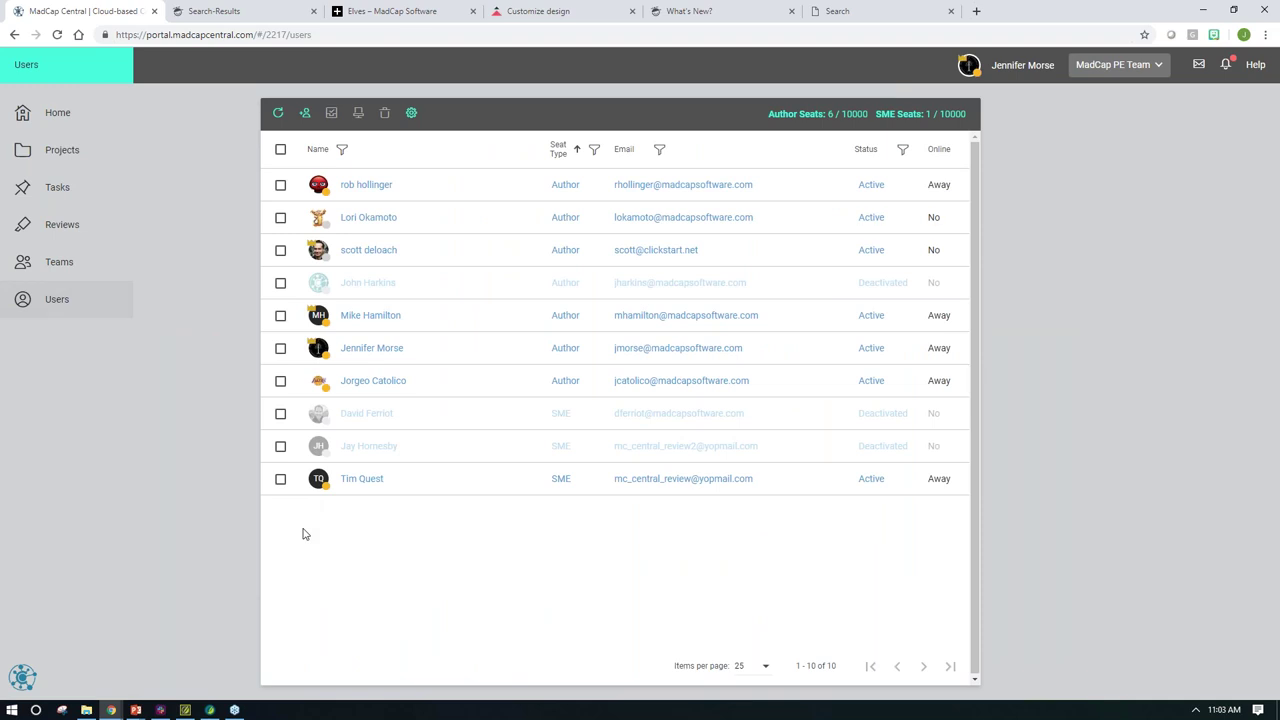
pyautogui.click(280, 446)
pyautogui.click(281, 414)
pyautogui.click(281, 284)
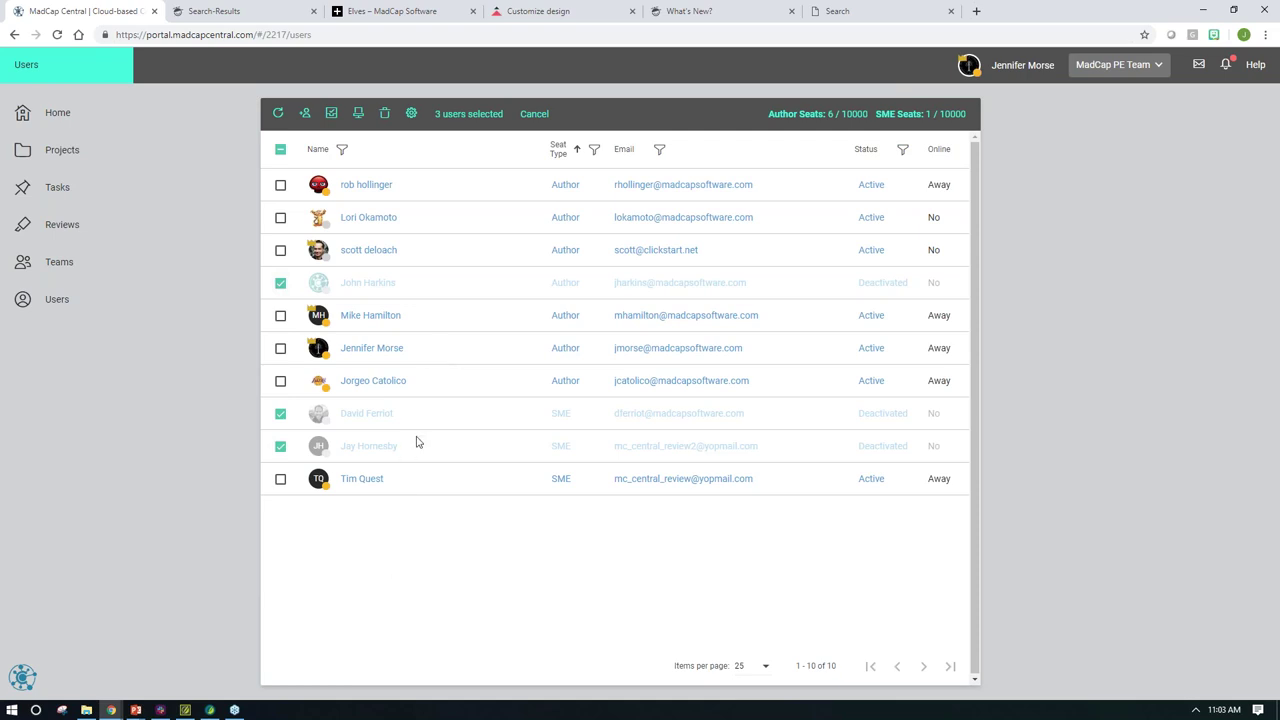
pyautogui.click(332, 114)
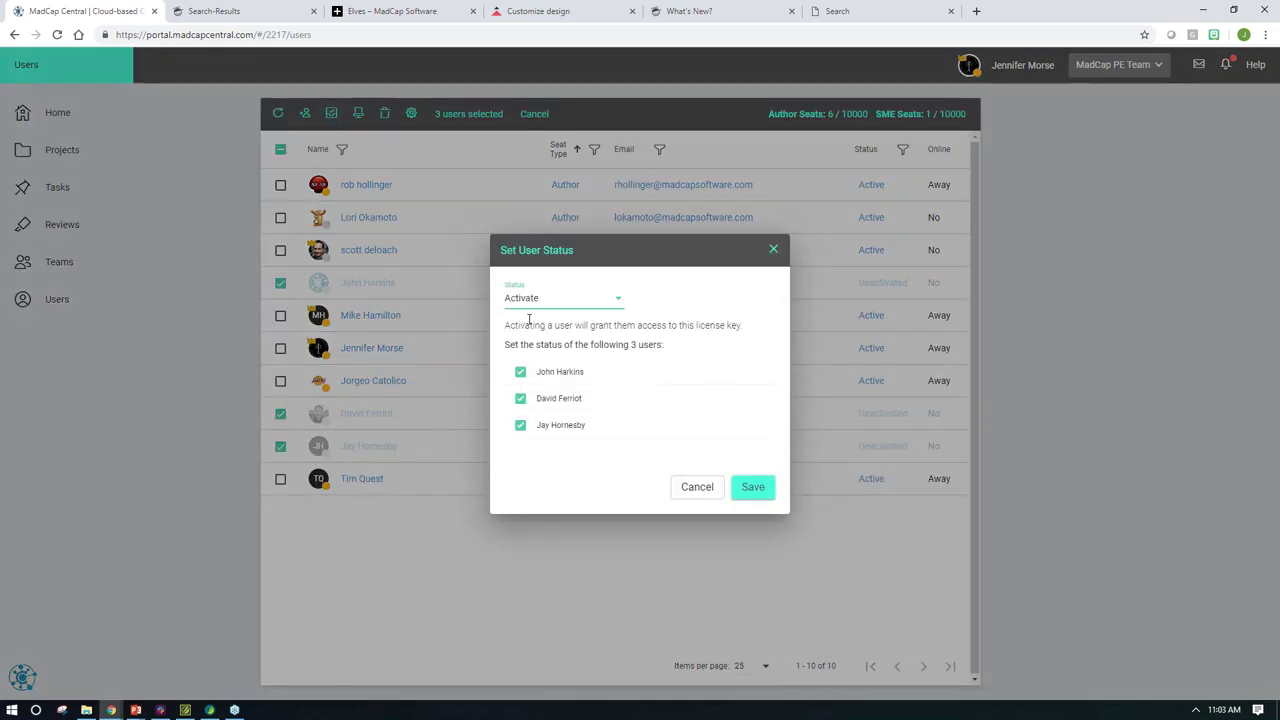
pyautogui.click(747, 491)
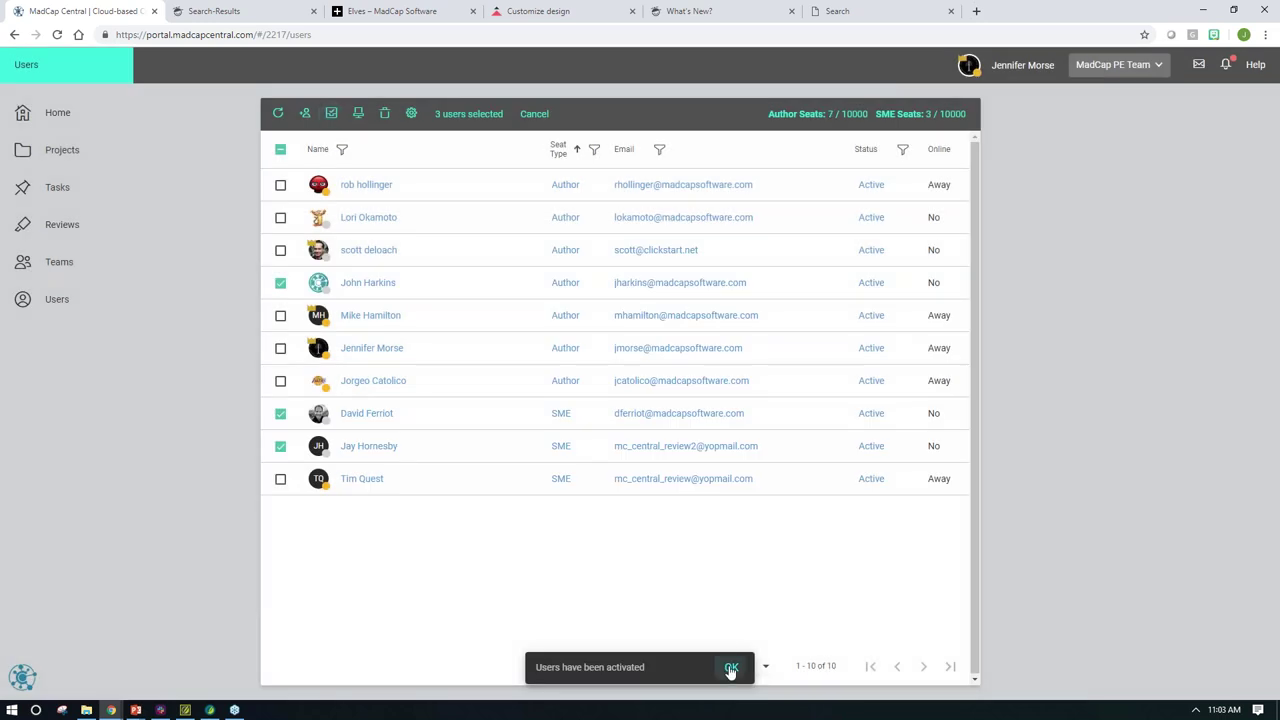
pyautogui.click(731, 668)
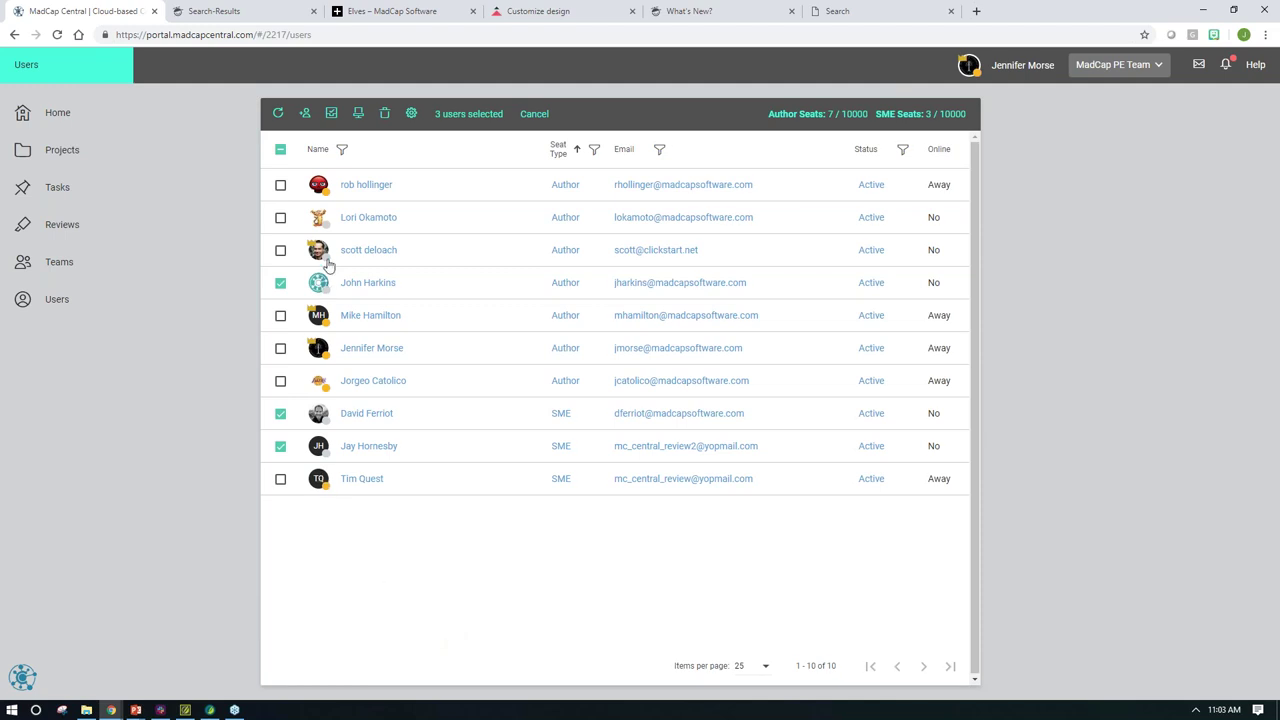
pyautogui.click(281, 446)
pyautogui.click(281, 413)
pyautogui.click(281, 283)
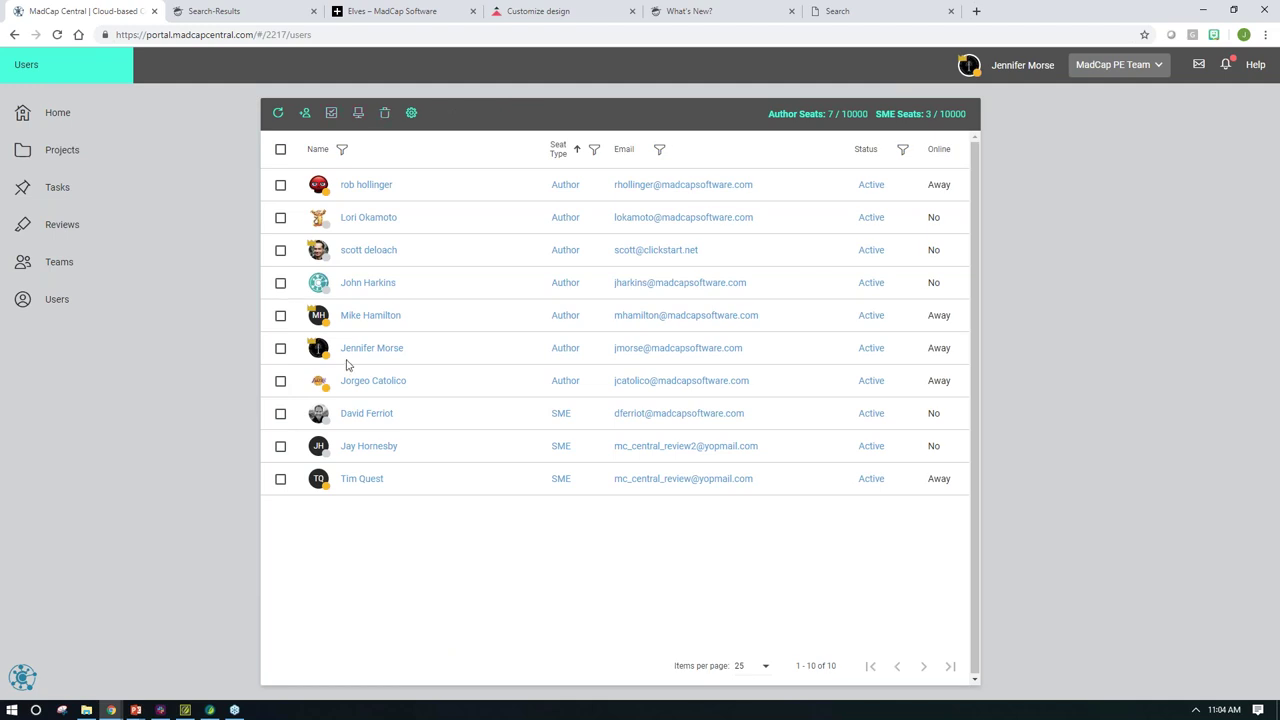
# Step: Show the build list of the HTML5 - Top Navigation target in the Balboa project
pyautogui.click(69, 162)
pyautogui.click(358, 316)
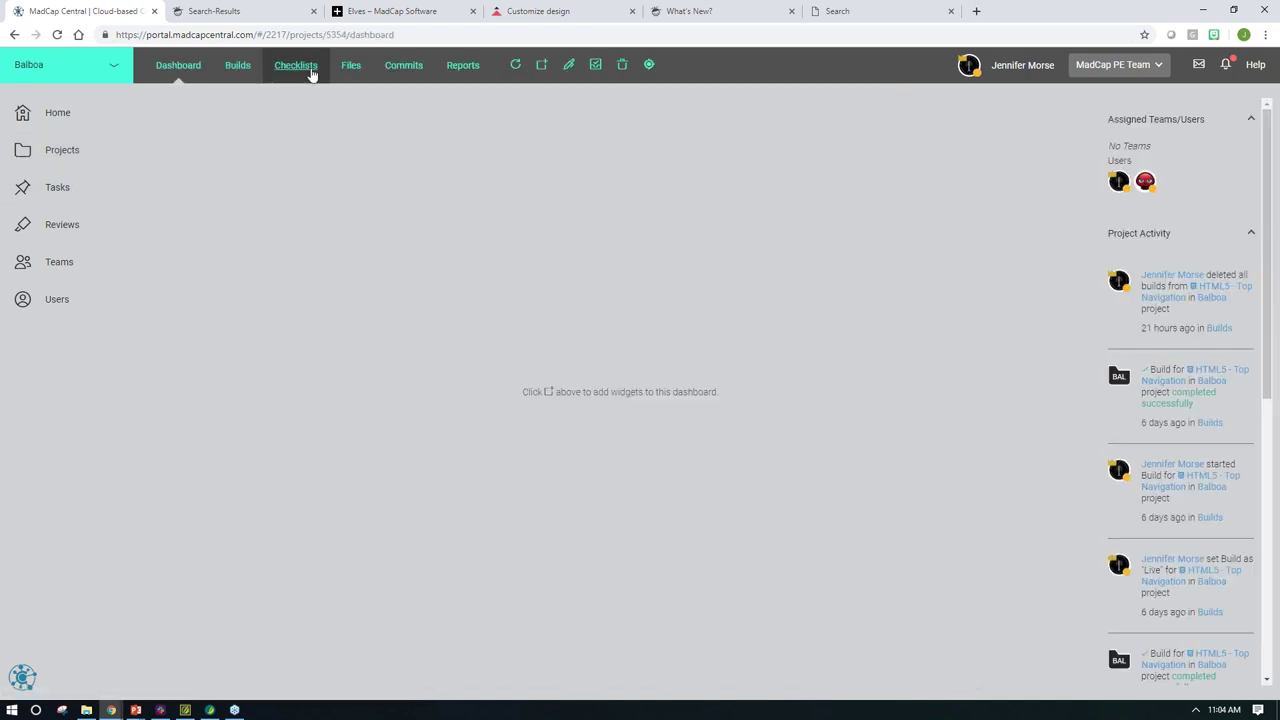
pyautogui.click(245, 68)
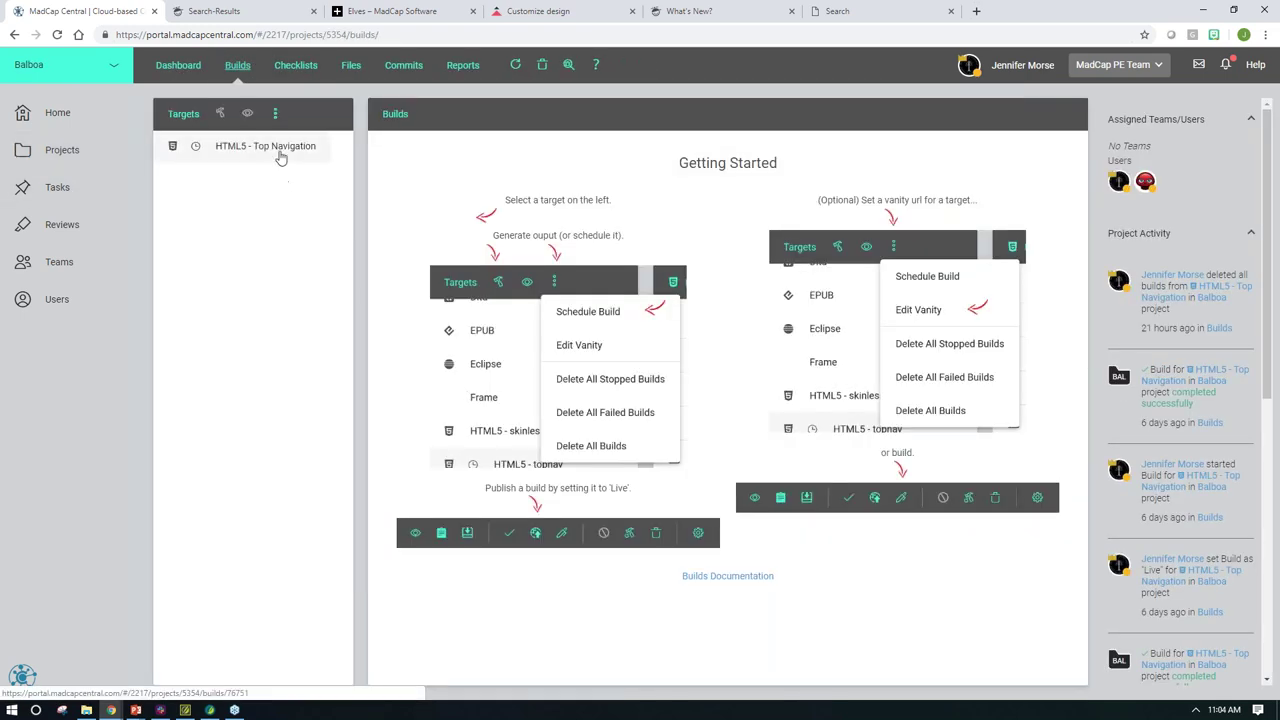
pyautogui.click(265, 146)
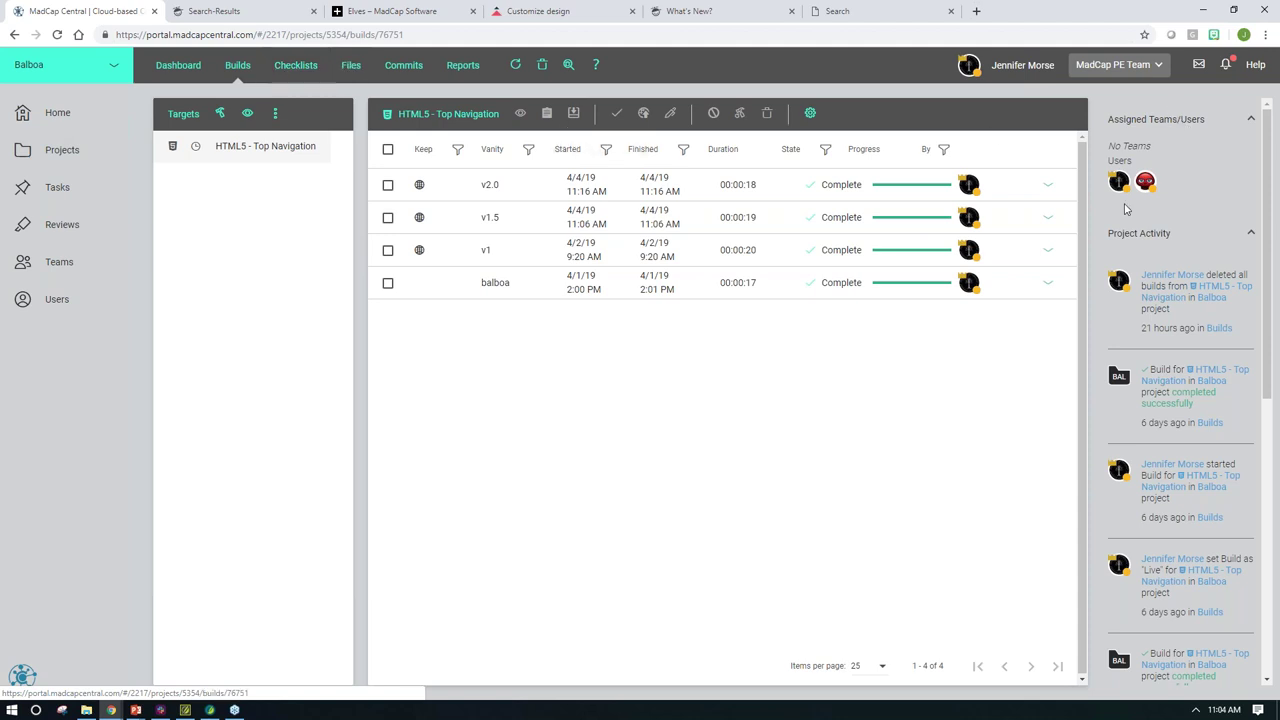
# Step: Show the task board and collapse all cards in the To Do and In Progress milestones
pyautogui.click(59, 190)
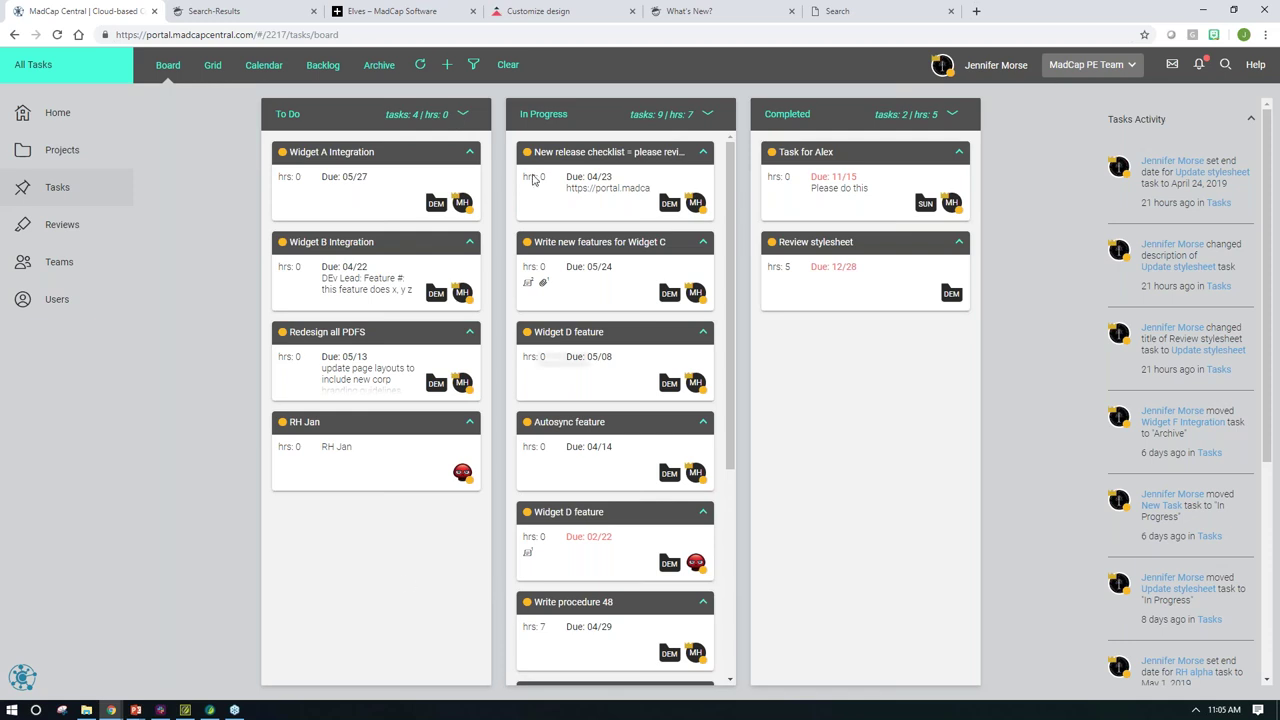
pyautogui.click(463, 115)
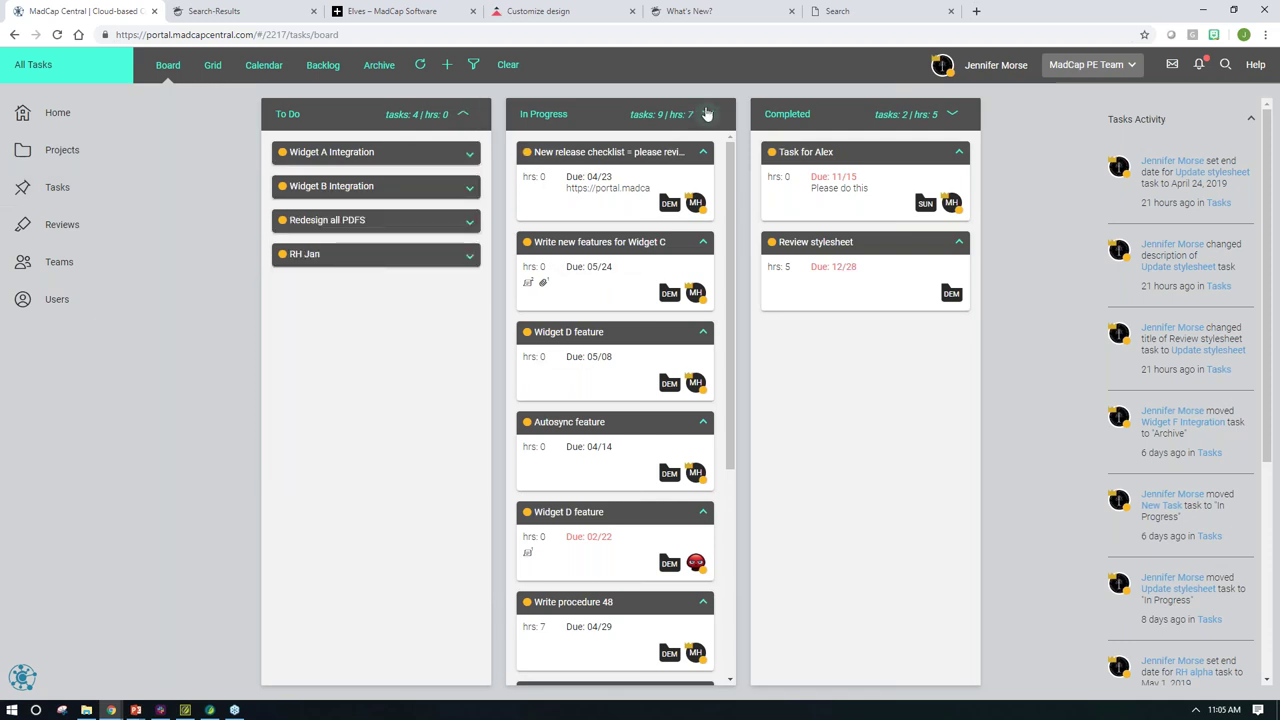
pyautogui.click(707, 114)
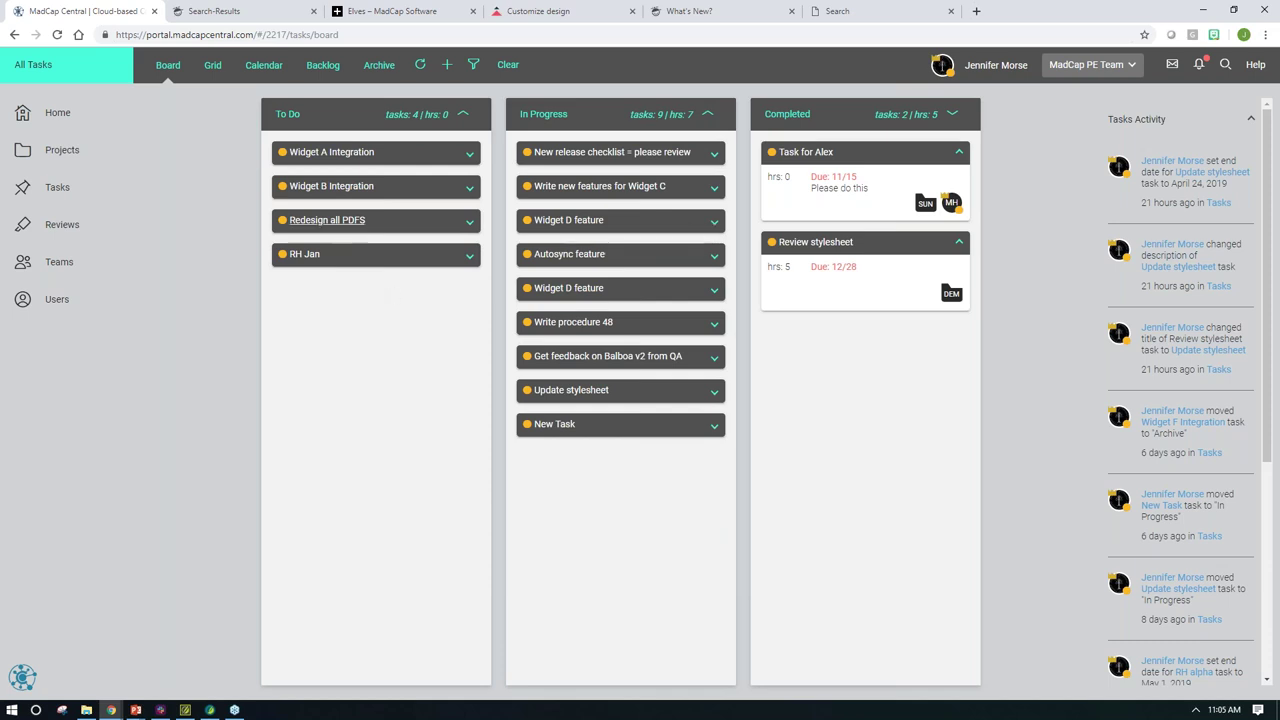
# Step: View the Widget A Integration task's details, close them and expand the Redesign all PDFS card
pyautogui.click(354, 156)
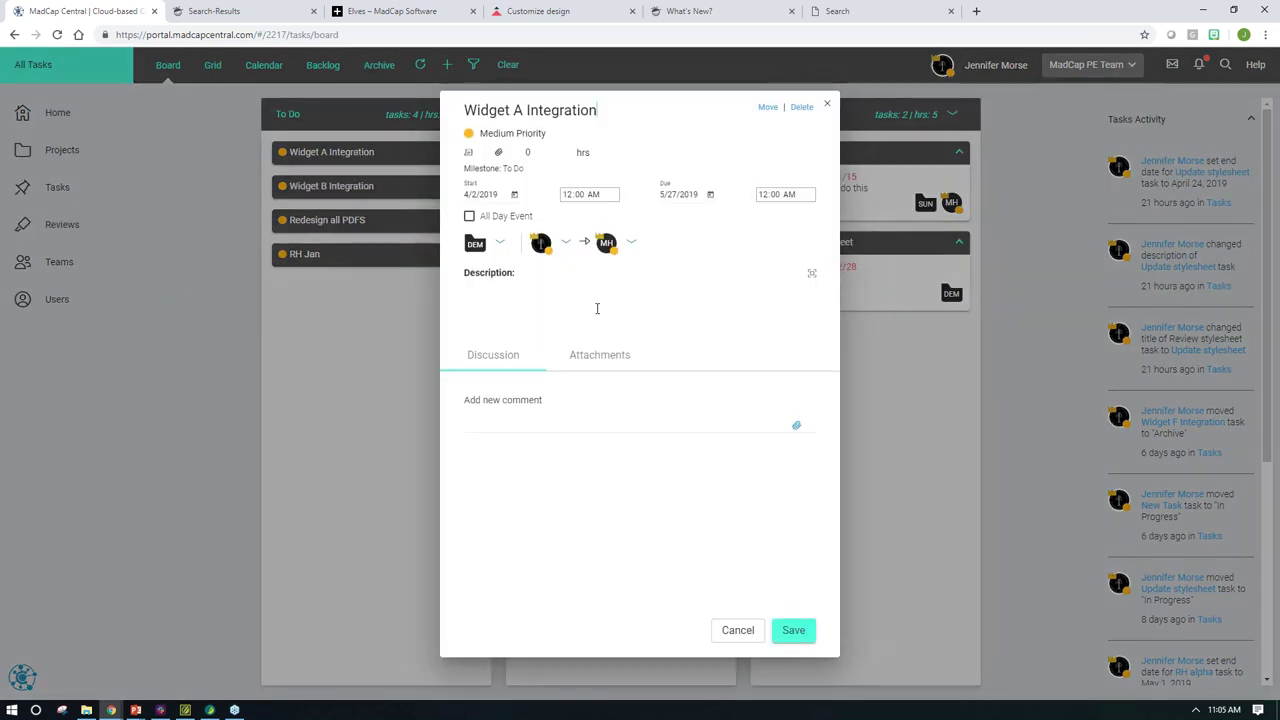
pyautogui.click(827, 104)
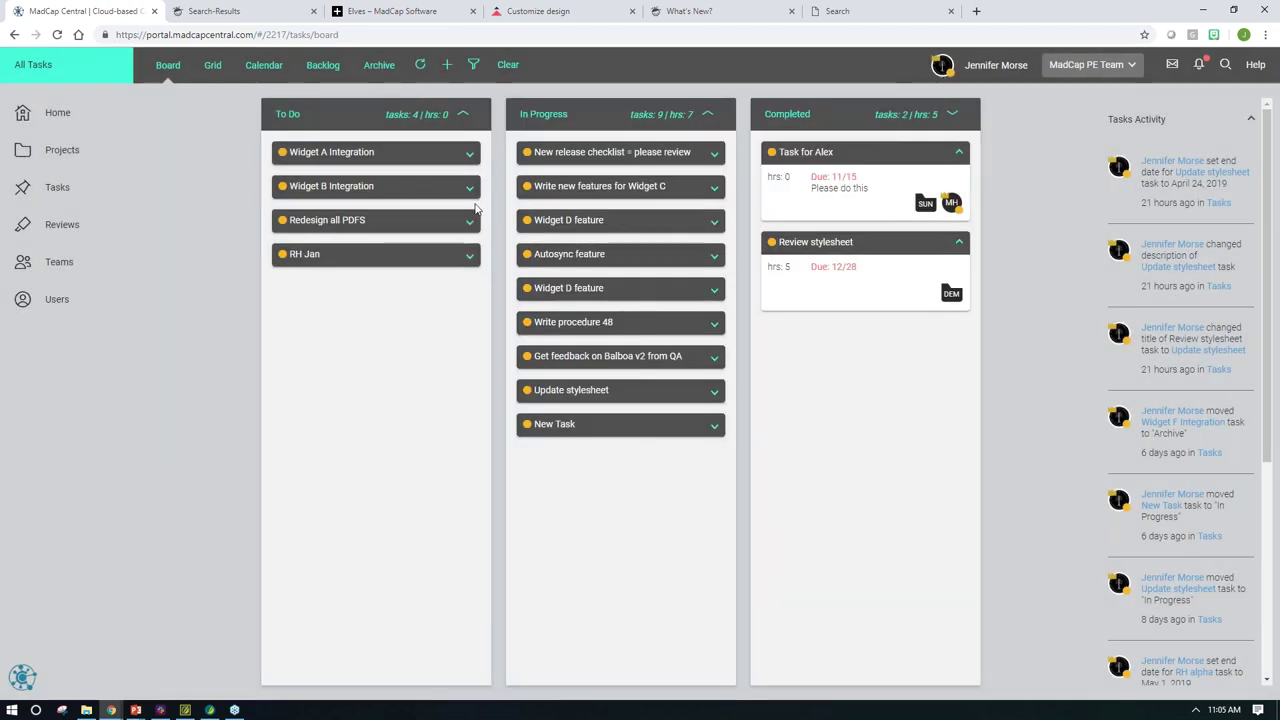
pyautogui.click(469, 220)
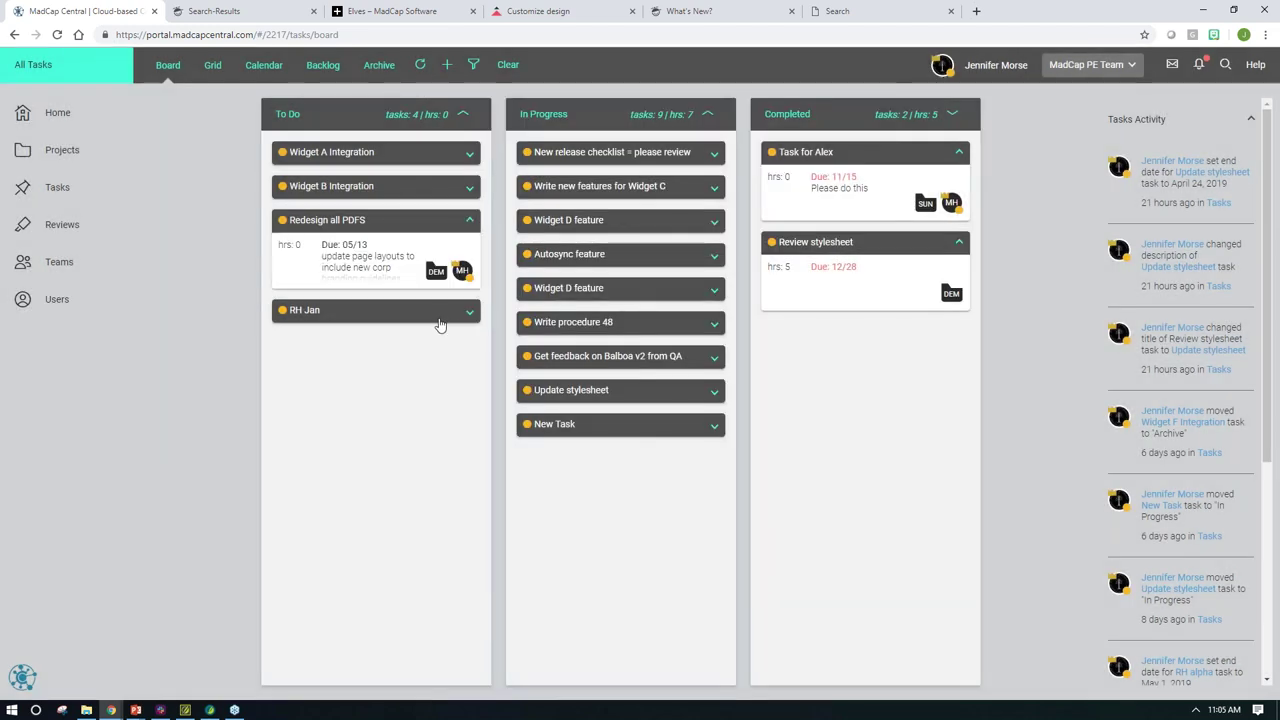
# Step: Limit the task board to My Tasks and show those tasks in the grid view
pyautogui.click(57, 80)
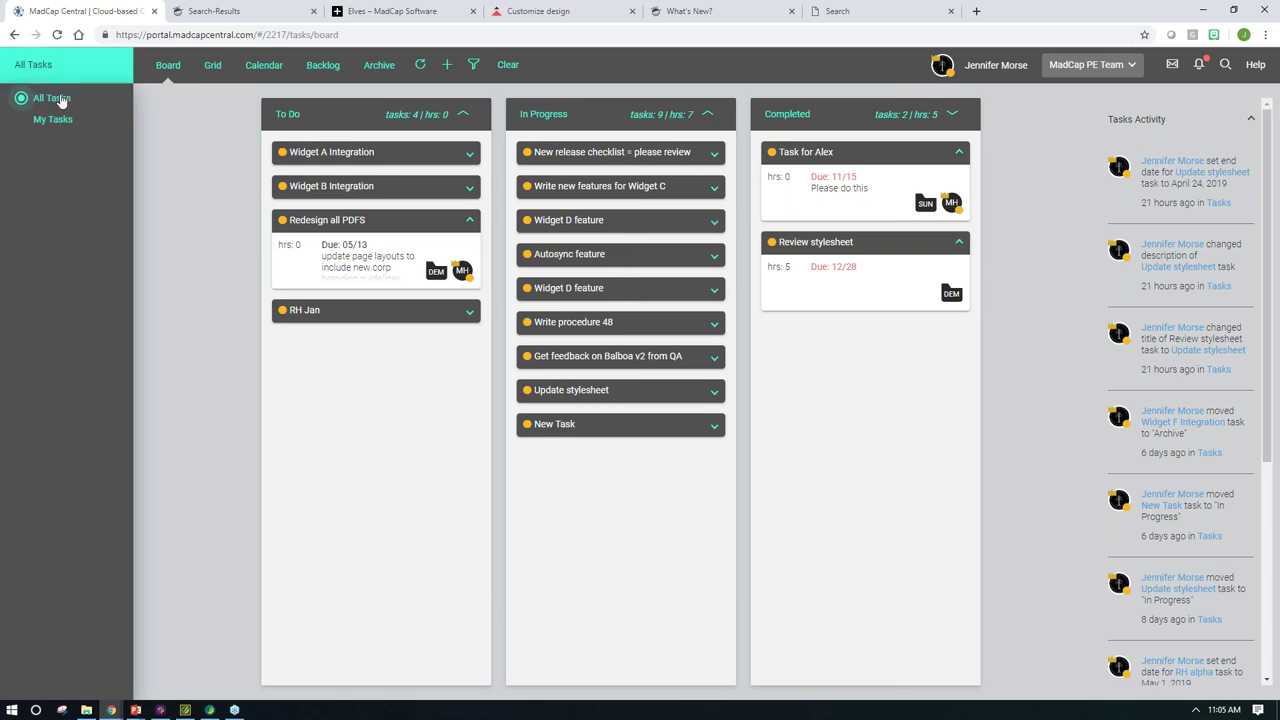
pyautogui.click(52, 119)
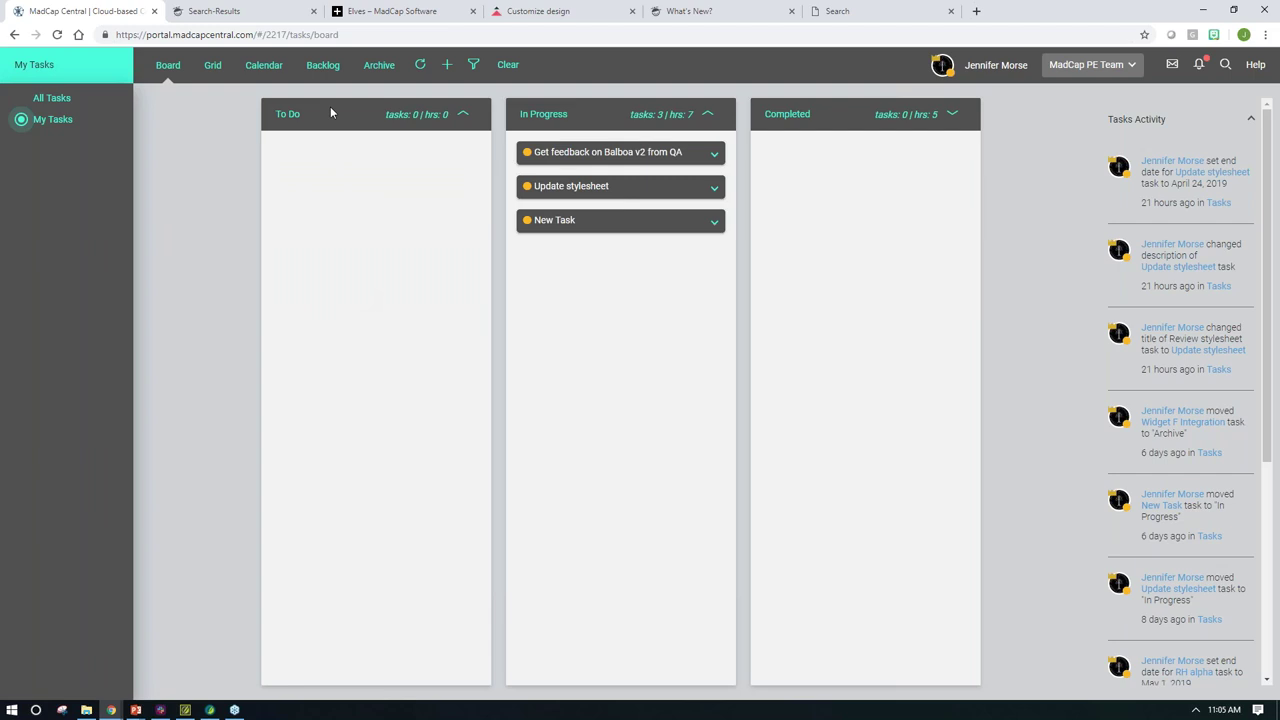
pyautogui.click(210, 80)
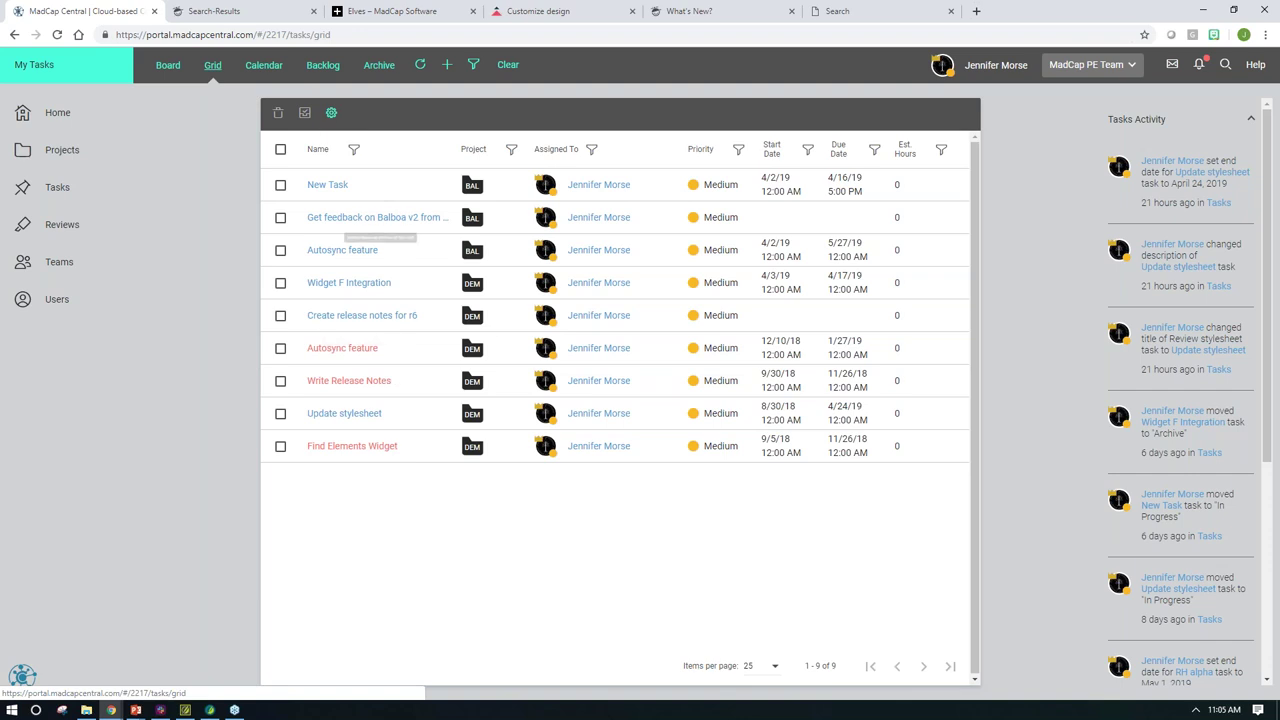
# Step: Show the April 2019 task calendar with the No Dates group expanded, then view New Task's details and cancel
pyautogui.click(272, 70)
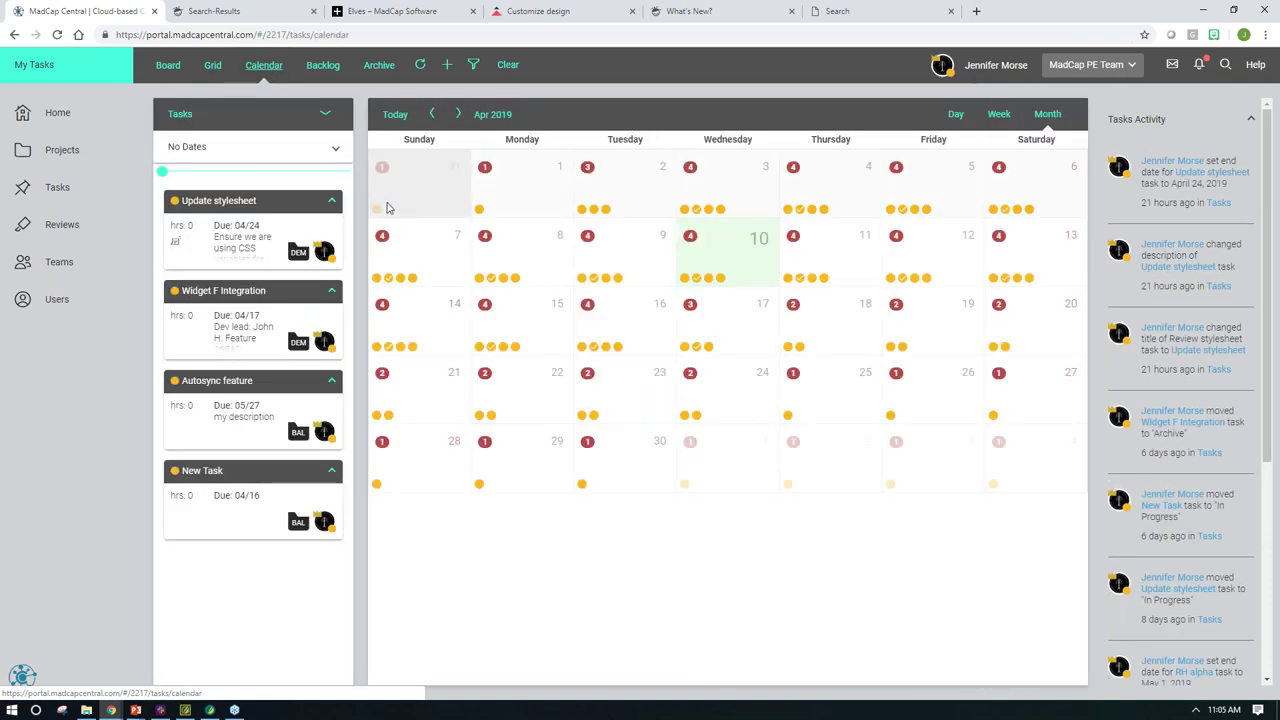
pyautogui.click(335, 151)
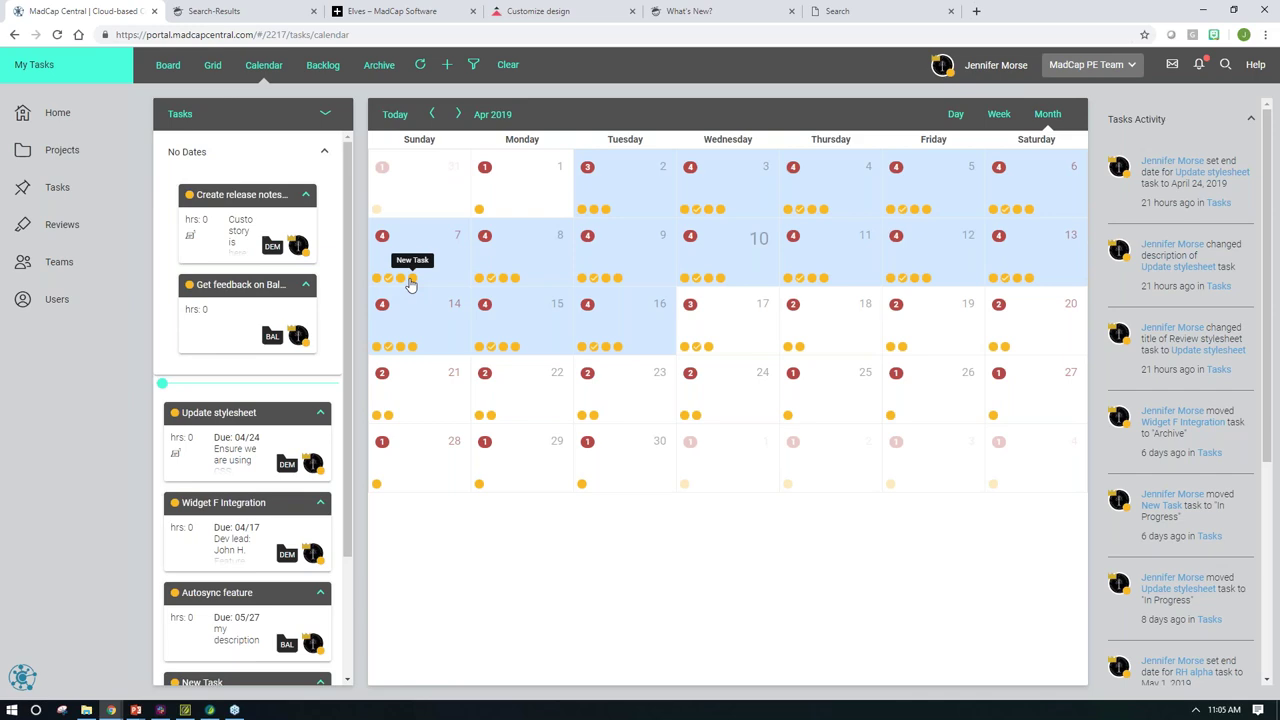
pyautogui.click(410, 283)
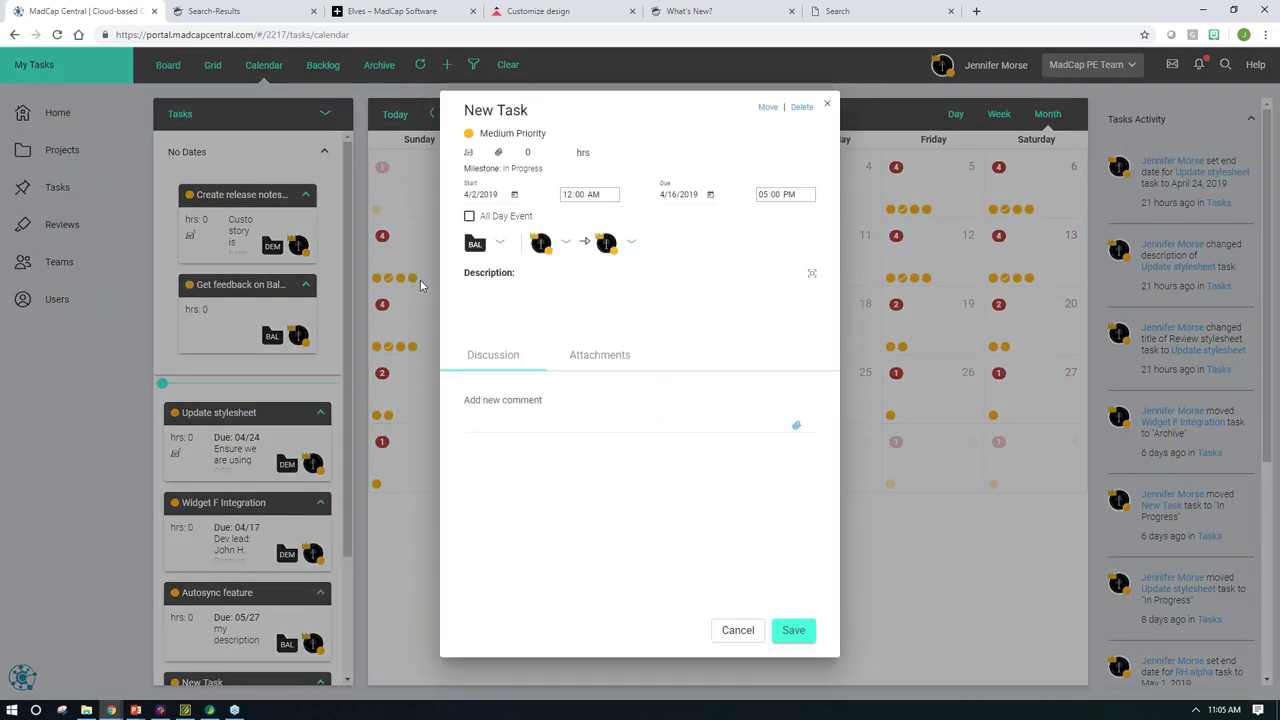
pyautogui.click(727, 629)
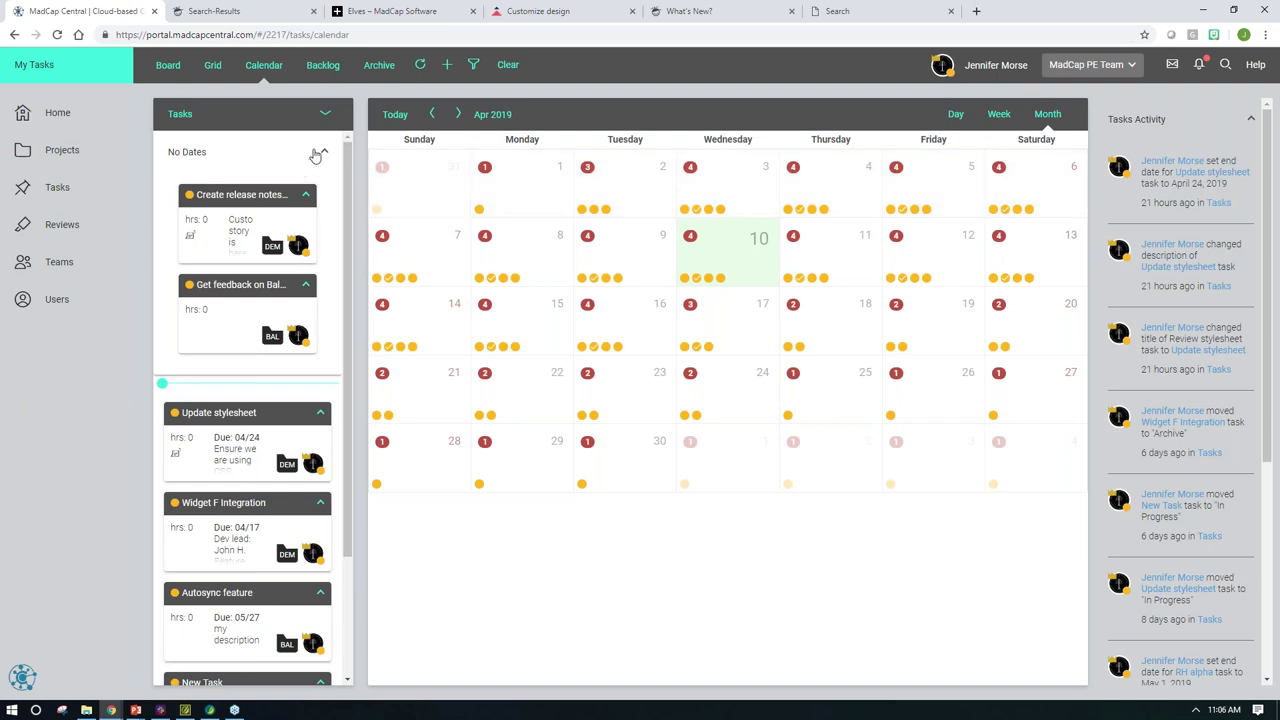
# Step: Go back through the grid view to the task board and show All Tasks
pyautogui.click(213, 65)
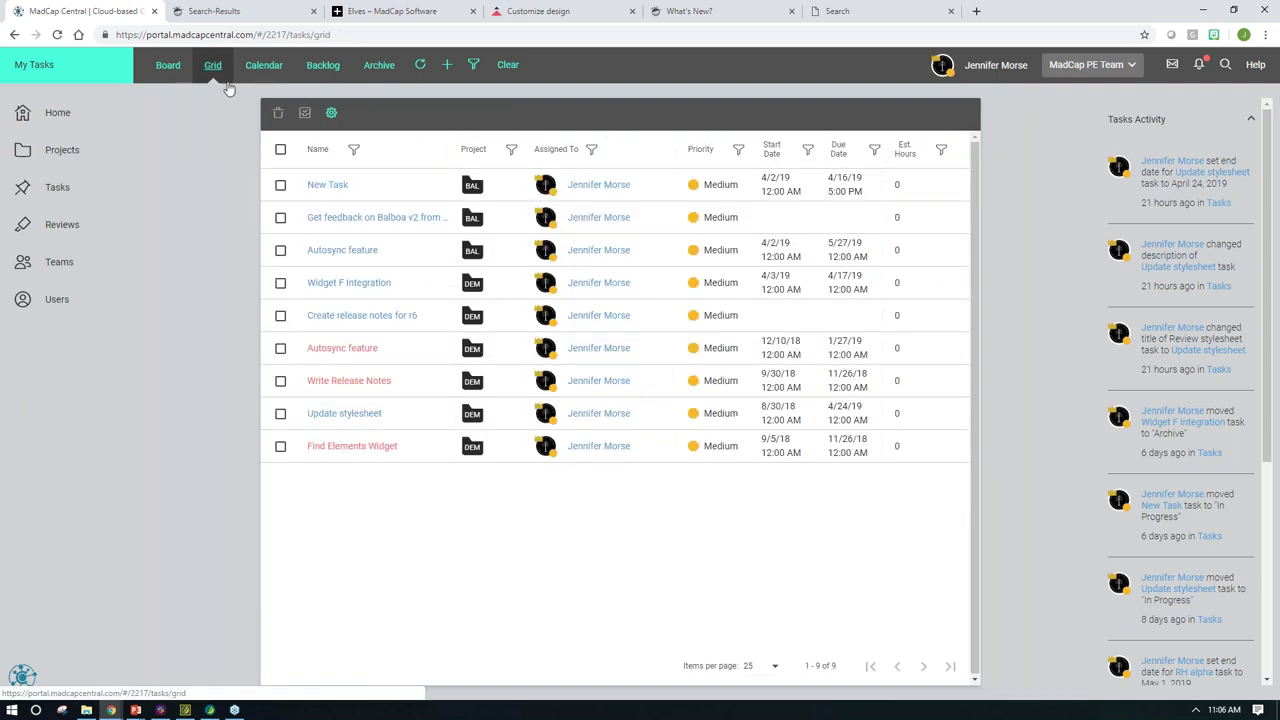
pyautogui.click(168, 78)
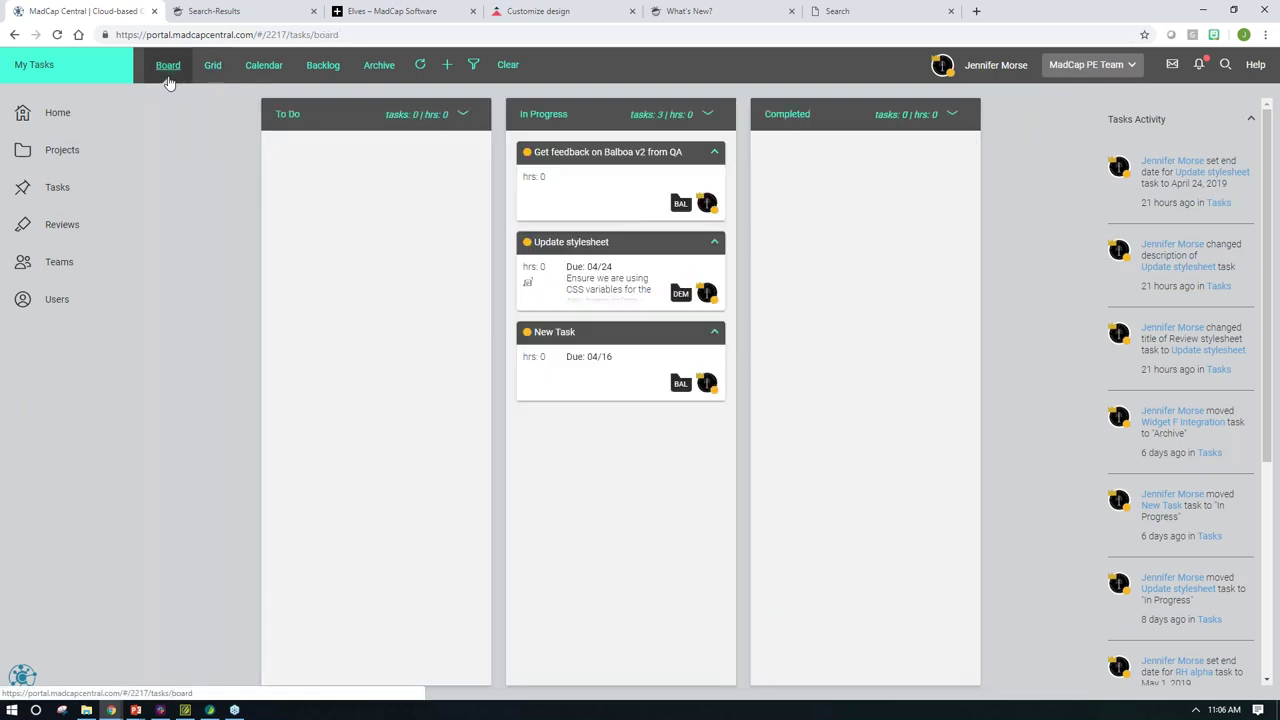
pyautogui.click(75, 70)
pyautogui.click(67, 102)
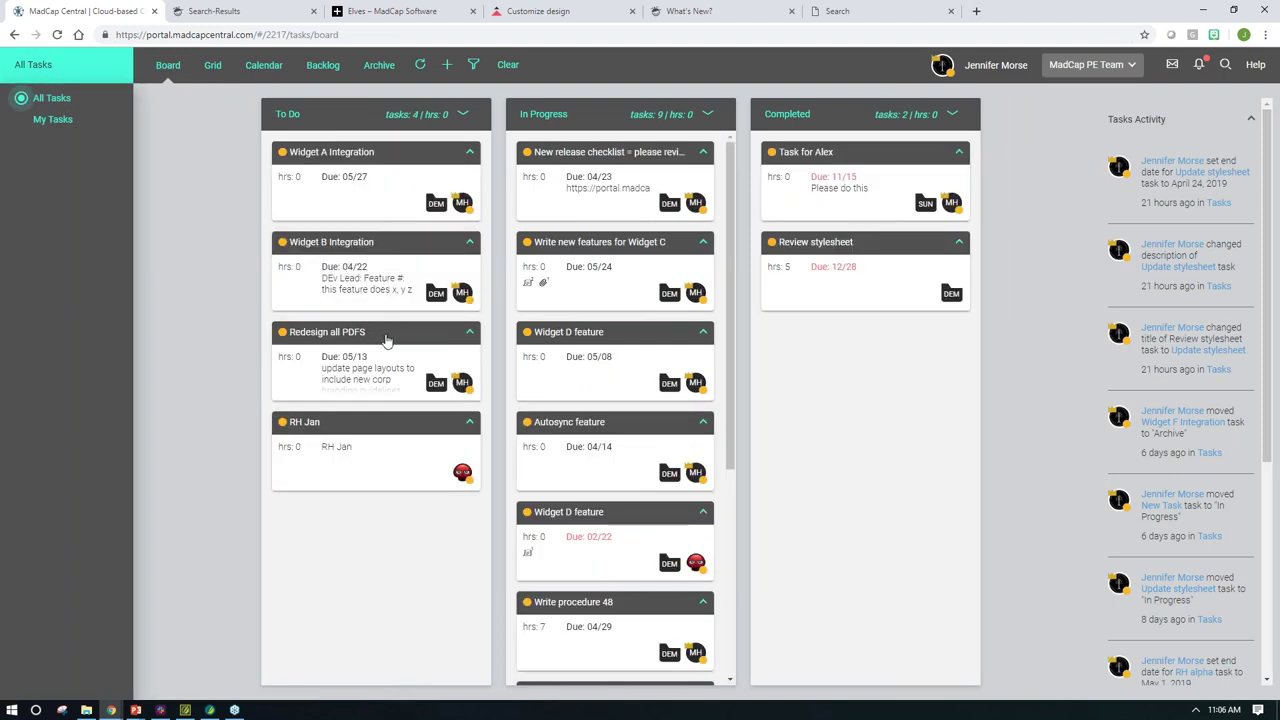
# Step: Reorder Redesign all PDFS to directly below Widget A Integration, and move the RH Jan task from To Do to In Progress
pyautogui.moveTo(394, 322); pyautogui.dragTo(396, 172)
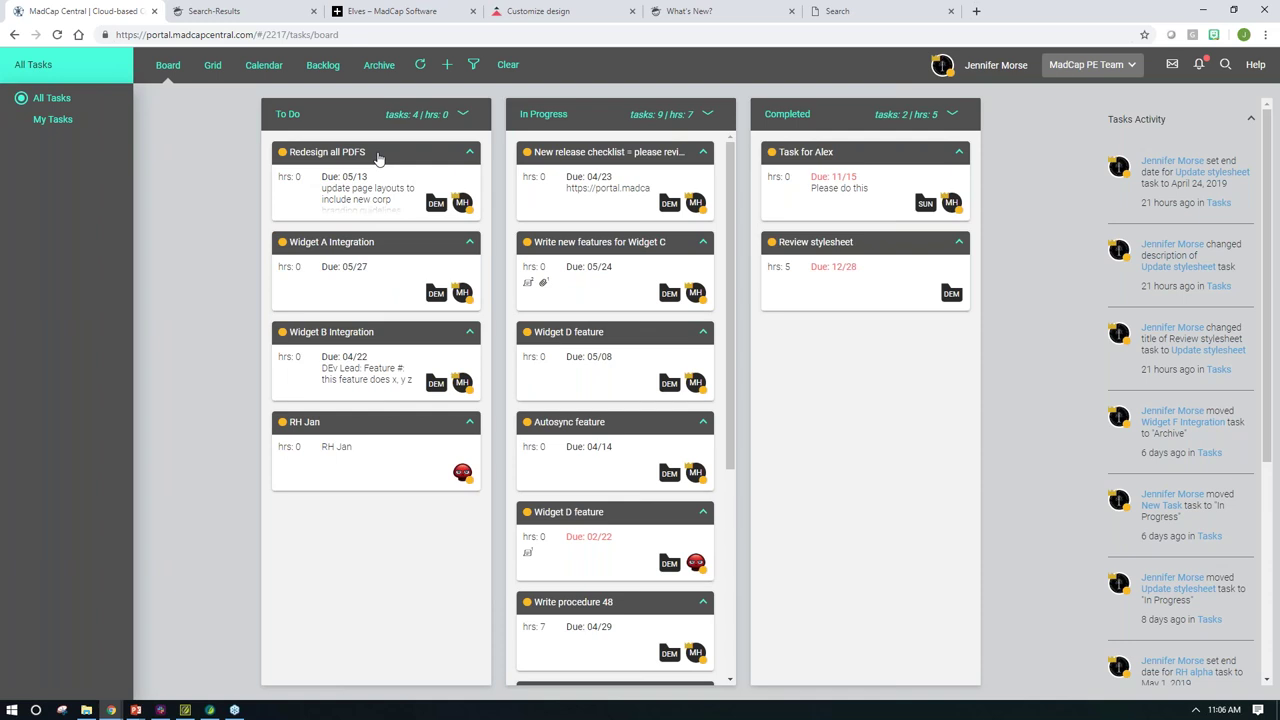
pyautogui.moveTo(395, 160); pyautogui.dragTo(395, 250)
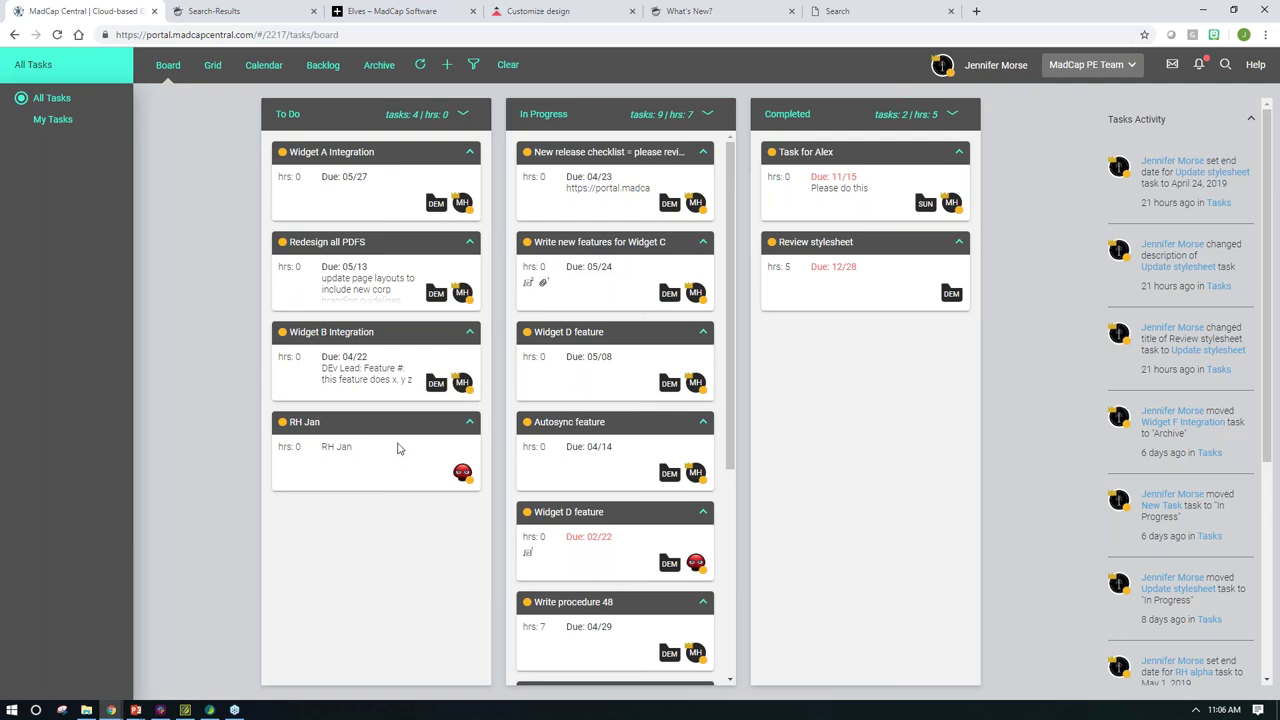
pyautogui.moveTo(397, 434); pyautogui.dragTo(630, 430)
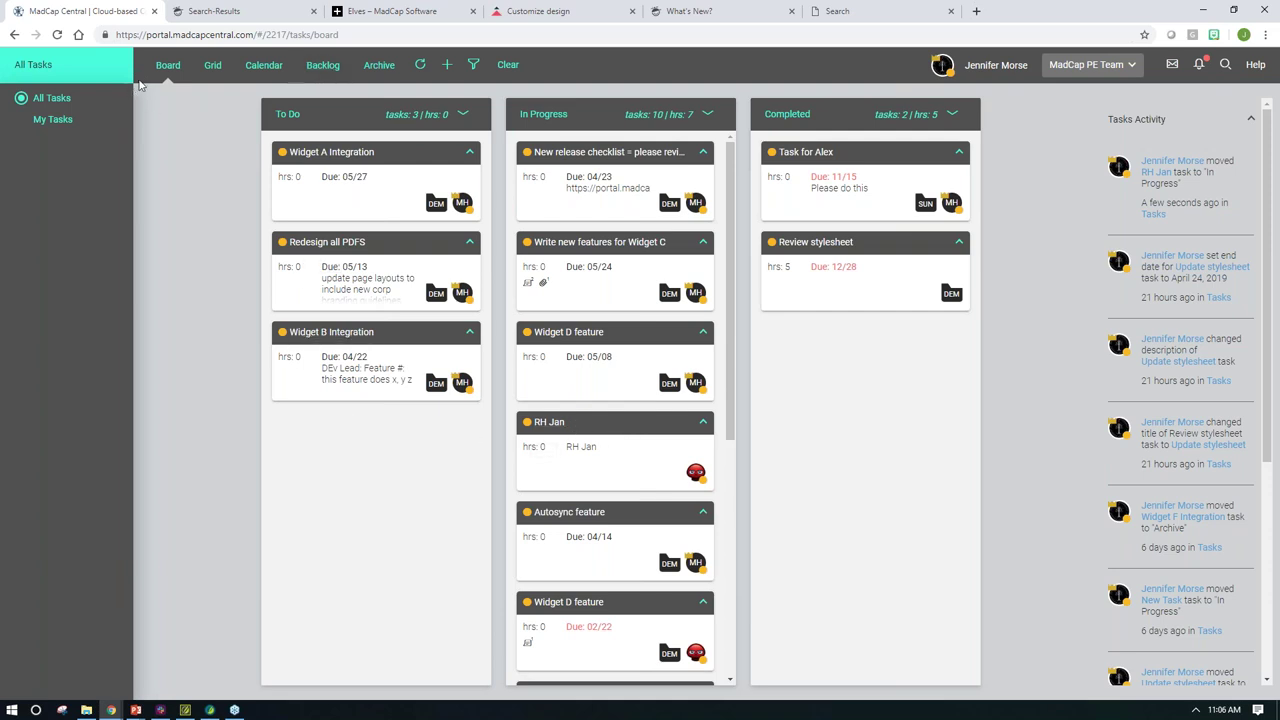
# Step: Return to the project list and show the Builds page of the Balboa project
pyautogui.click(16, 35)
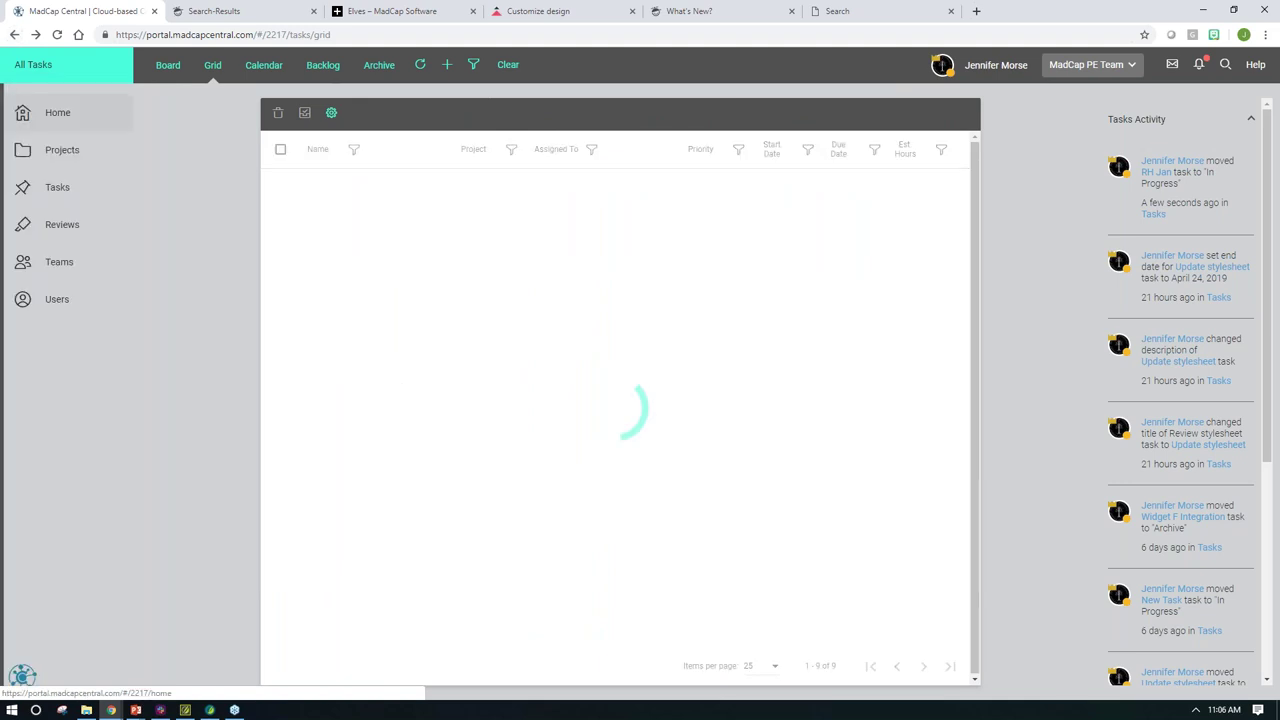
pyautogui.click(60, 150)
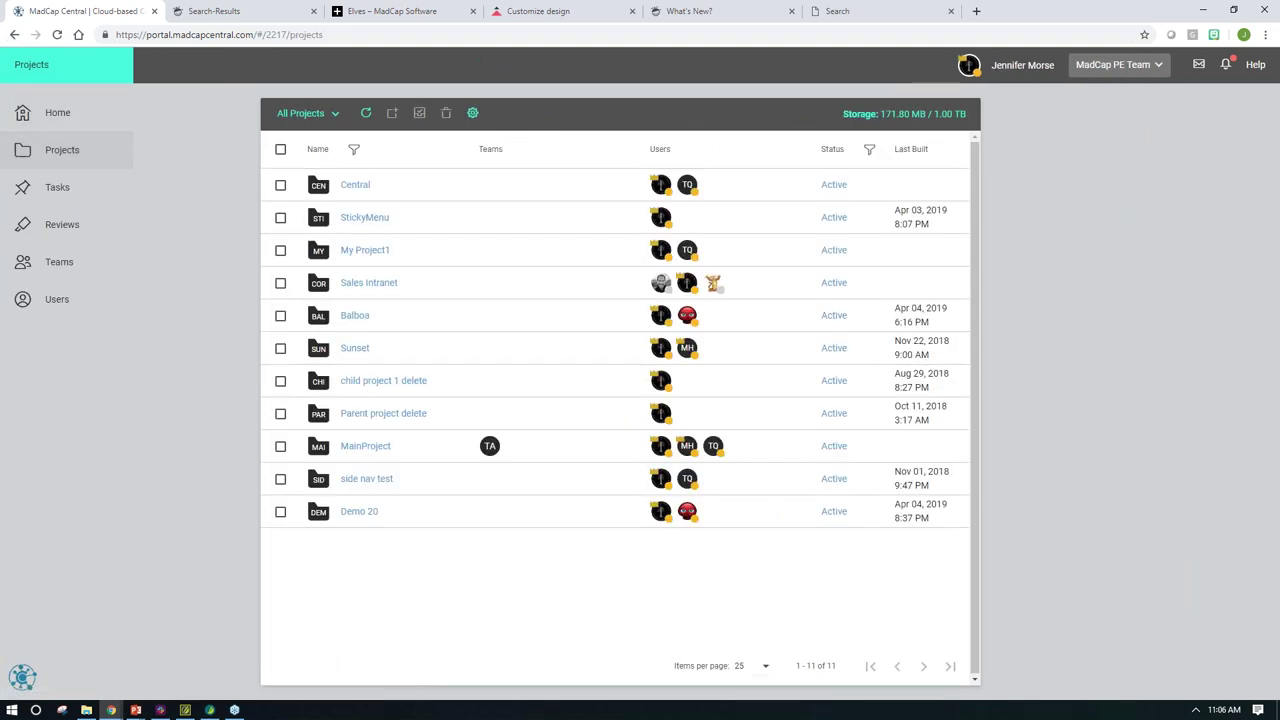
pyautogui.click(350, 316)
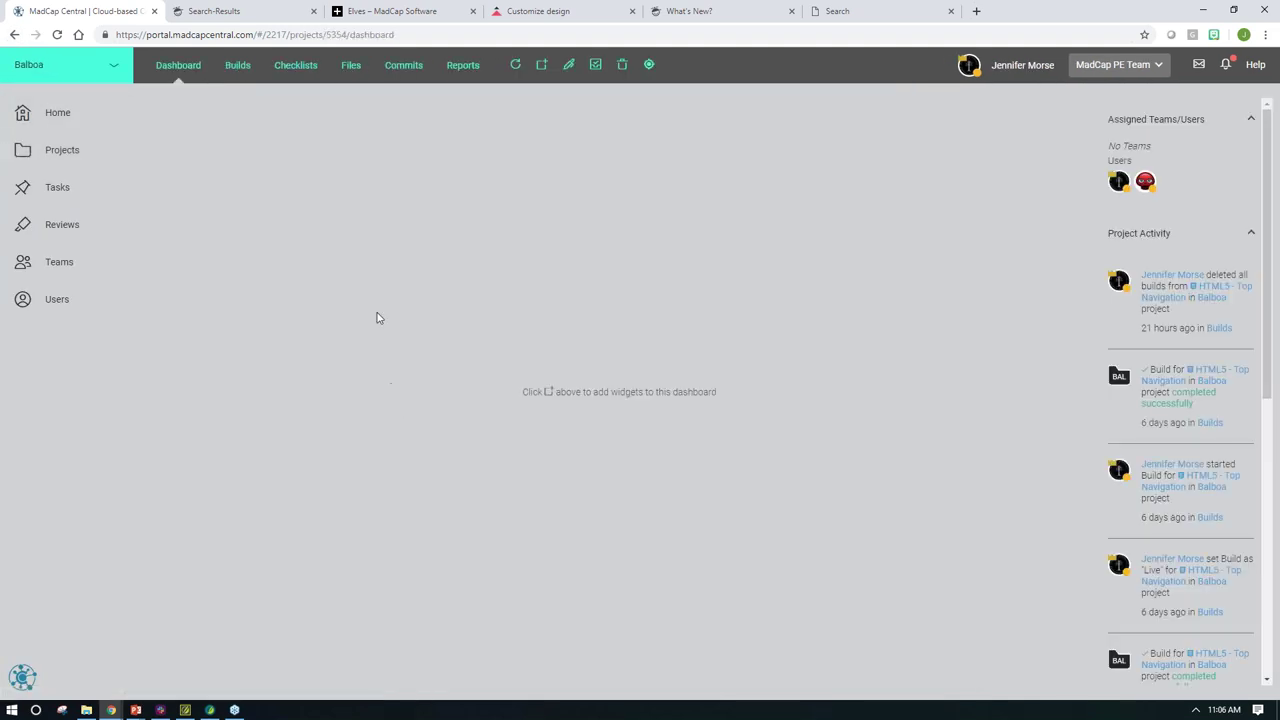
pyautogui.click(245, 68)
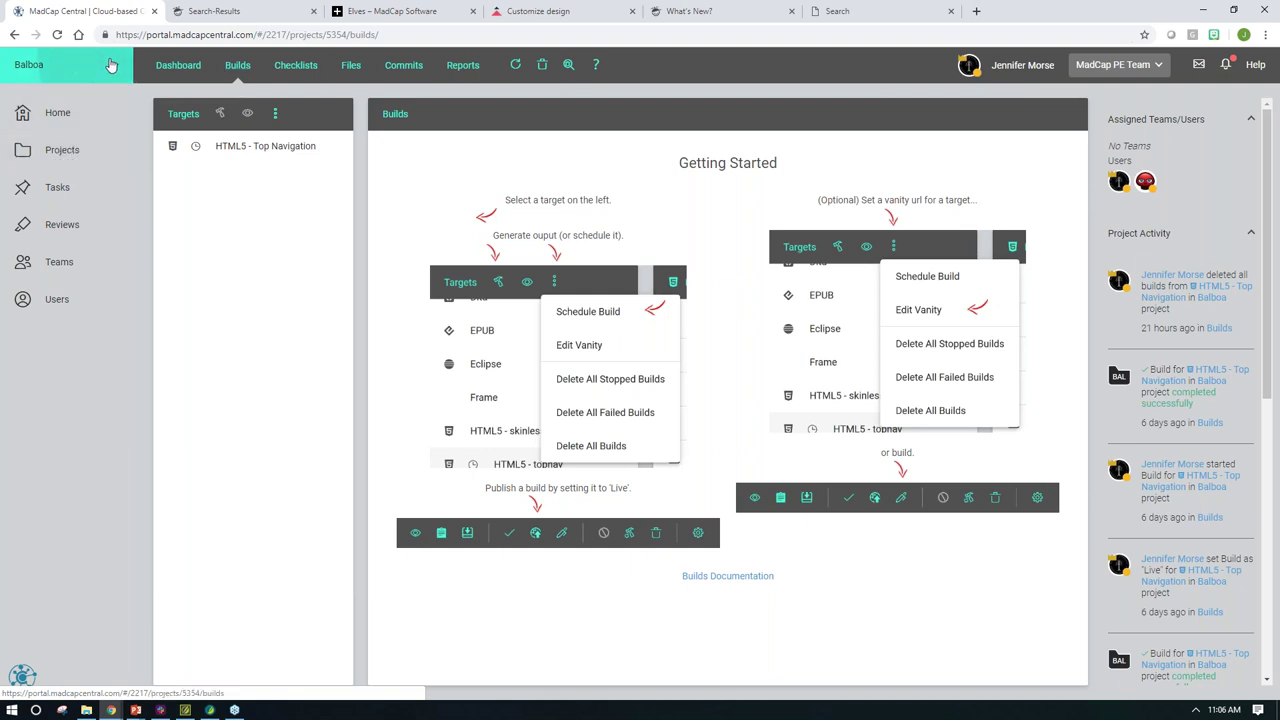
# Step: Switch the Builds page to the Sunset project and back to Balboa
pyautogui.click(70, 65)
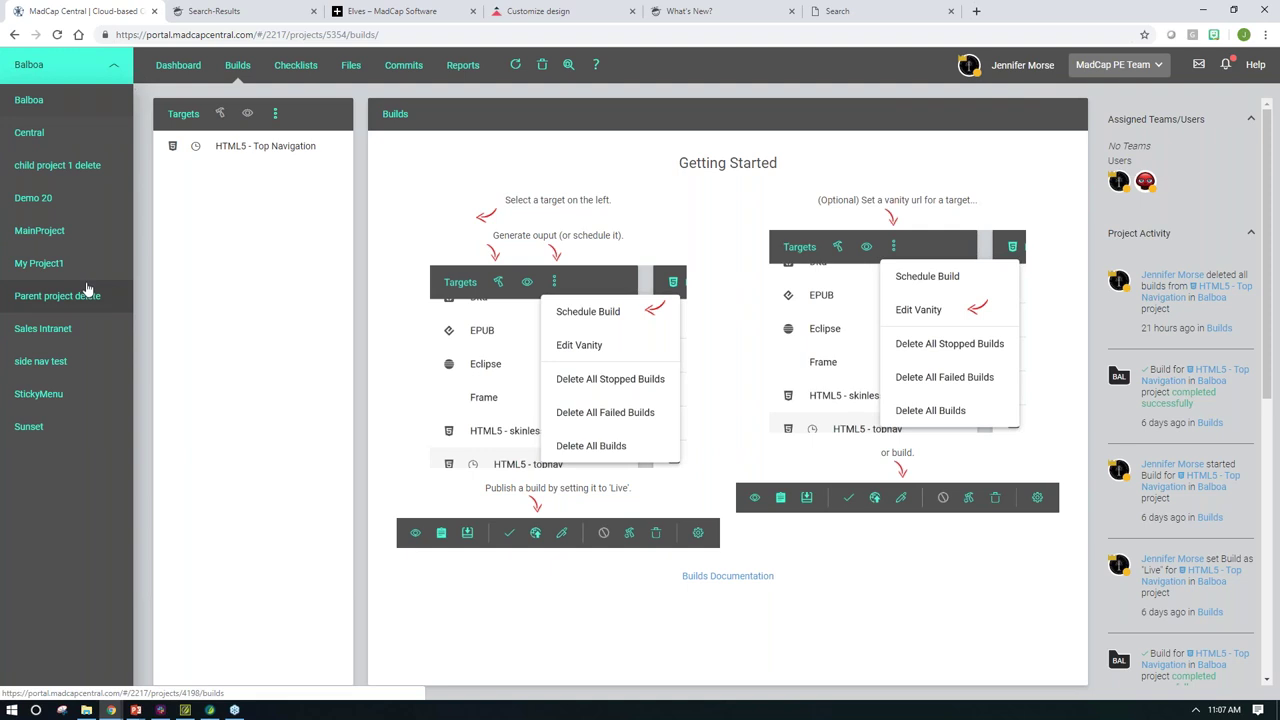
pyautogui.click(45, 428)
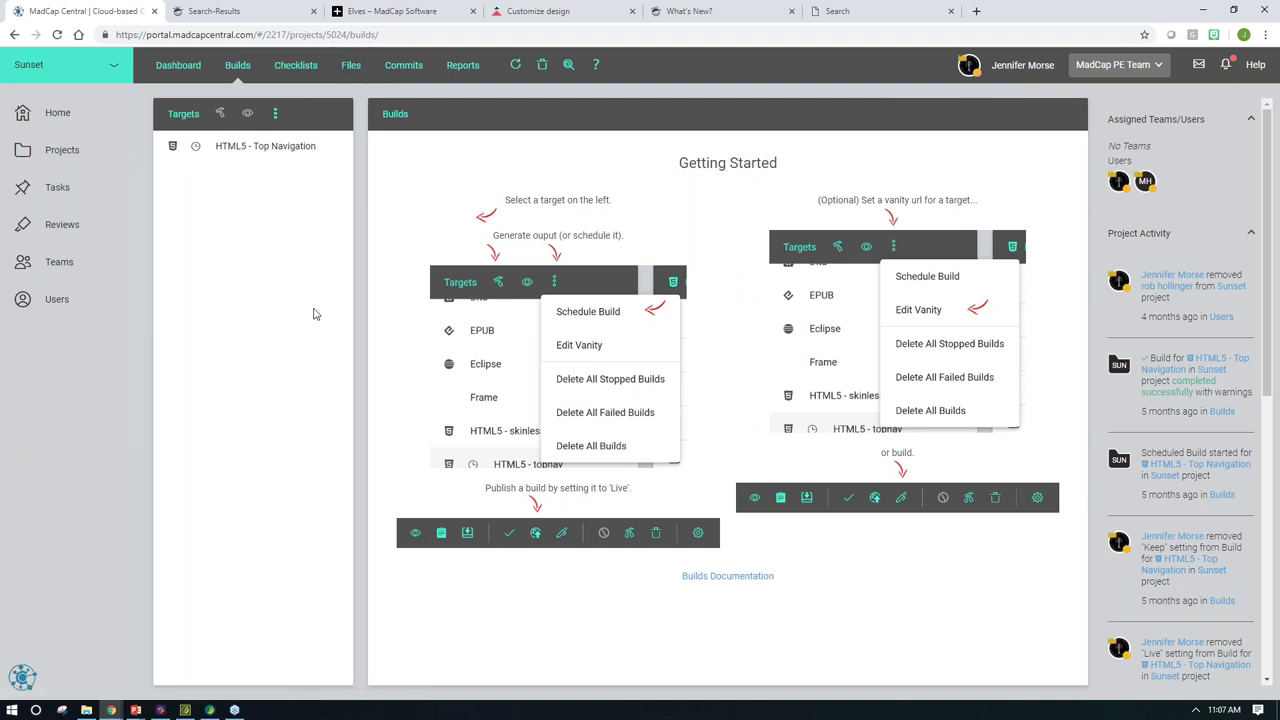
pyautogui.click(116, 68)
pyautogui.click(27, 100)
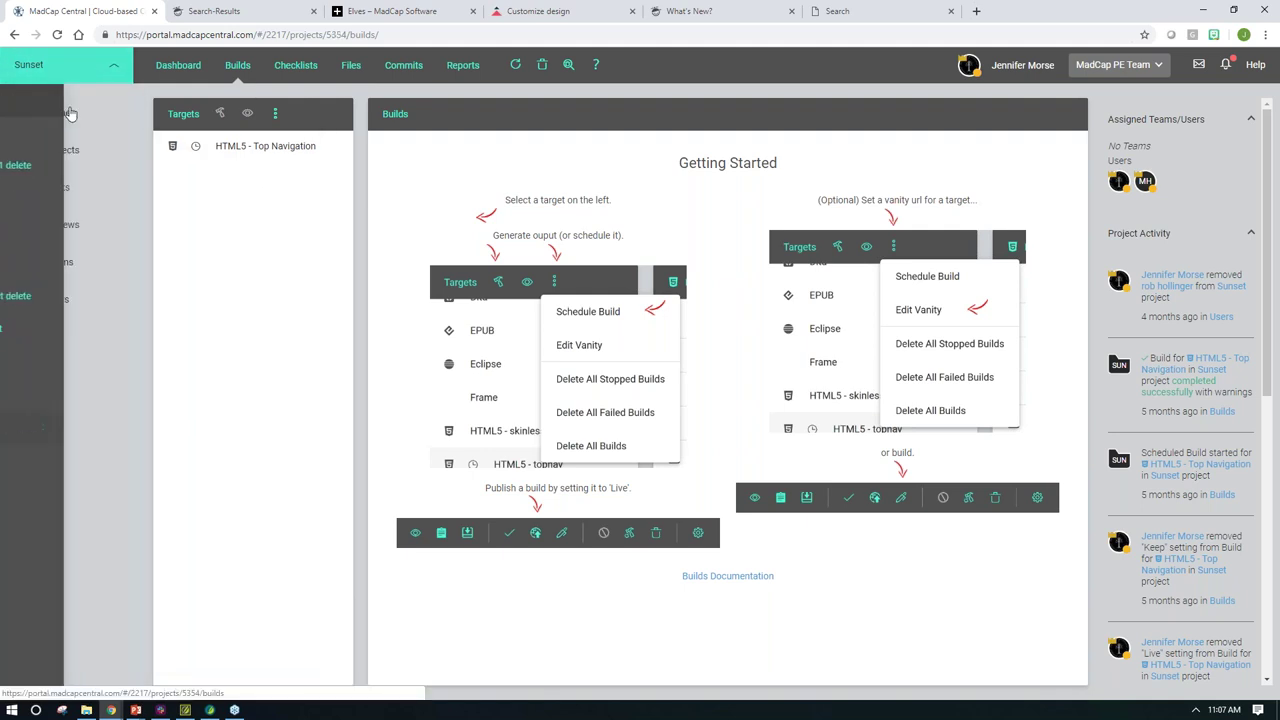
# Step: List the builds of the HTML5 - Top Navigation target and examine the v2.0 build's details
pyautogui.click(213, 145)
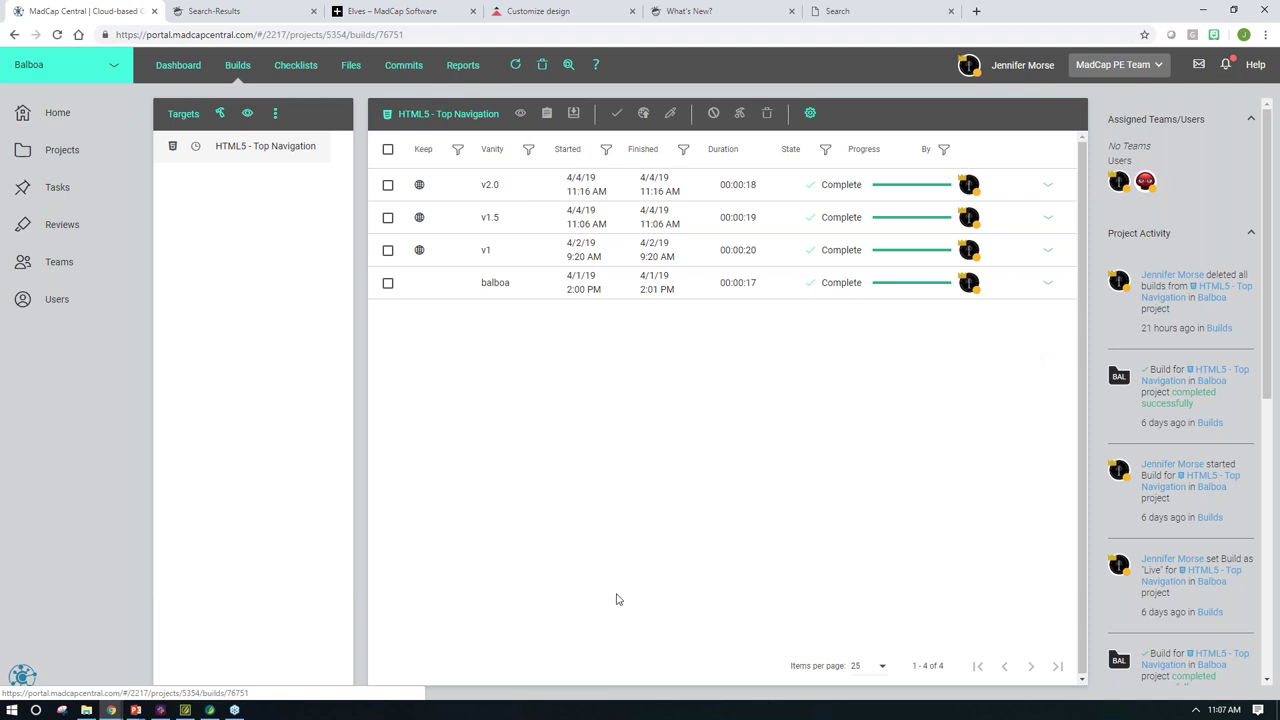
pyautogui.click(1048, 187)
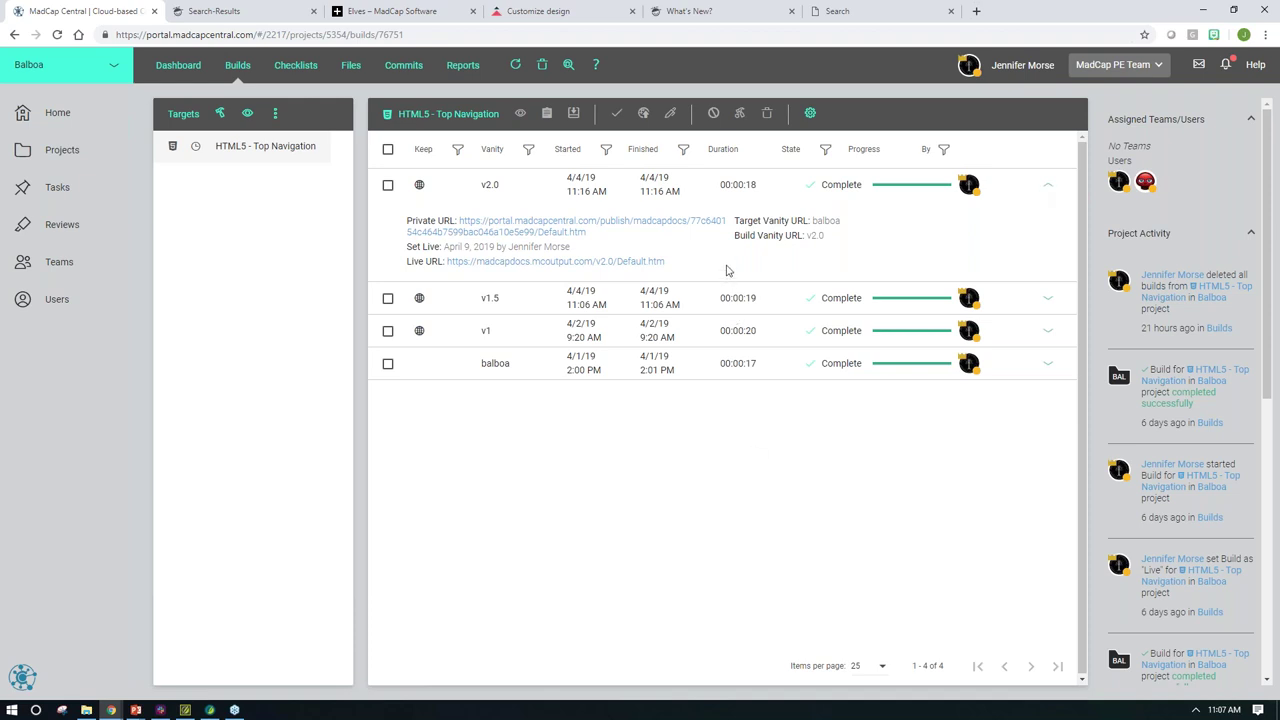
pyautogui.click(1047, 185)
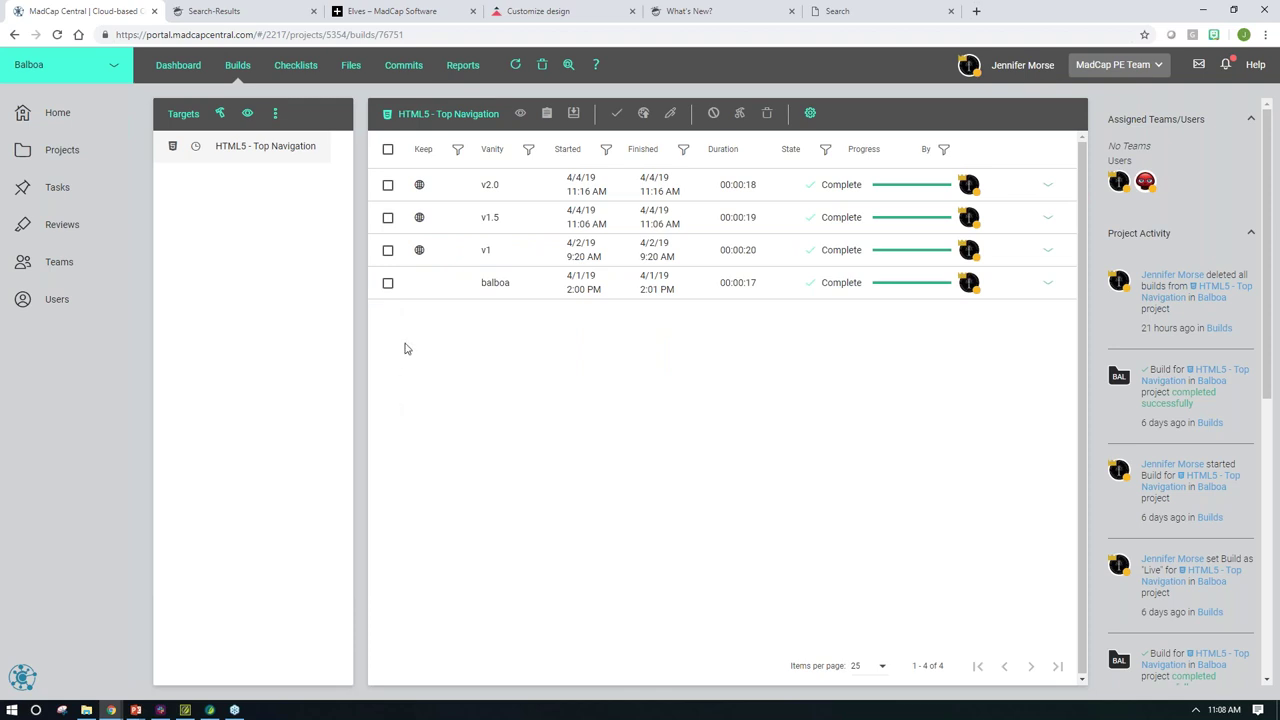
# Step: Open the build schedule of the HTML5 - Top Navigation target, try a 12:00 am build time, and cancel
pyautogui.click(194, 153)
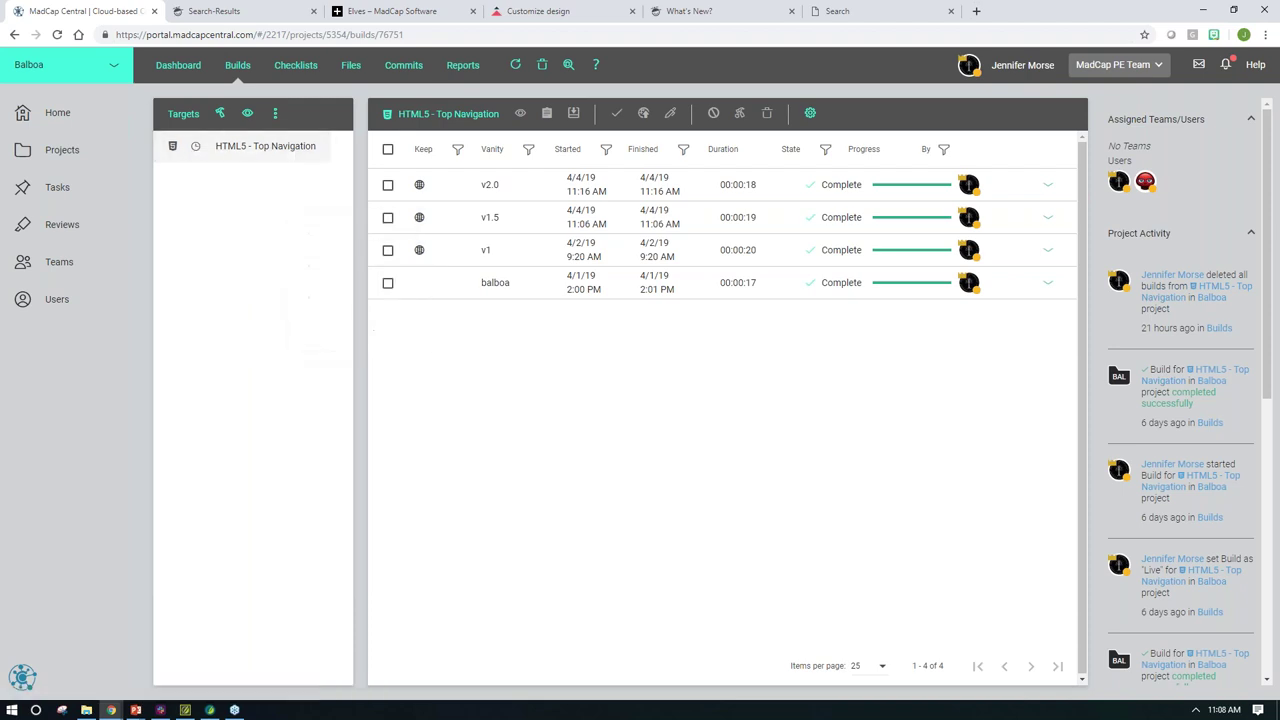
pyautogui.click(195, 150)
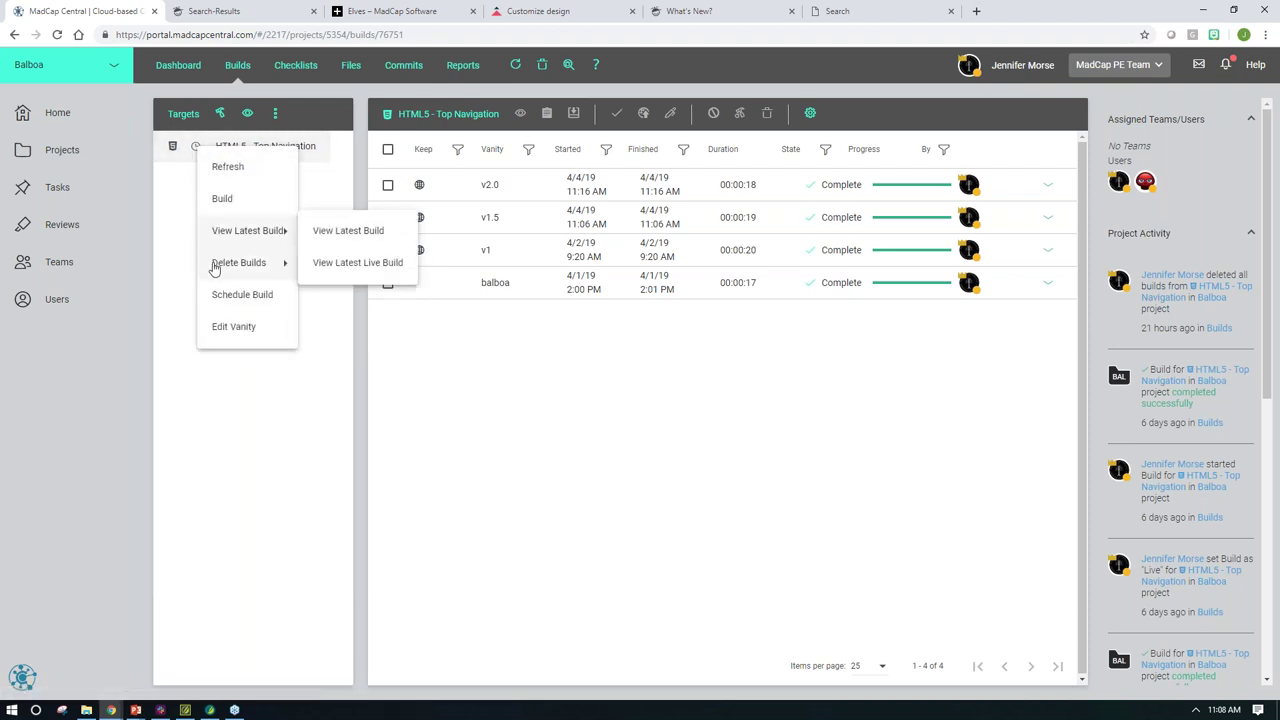
pyautogui.click(217, 296)
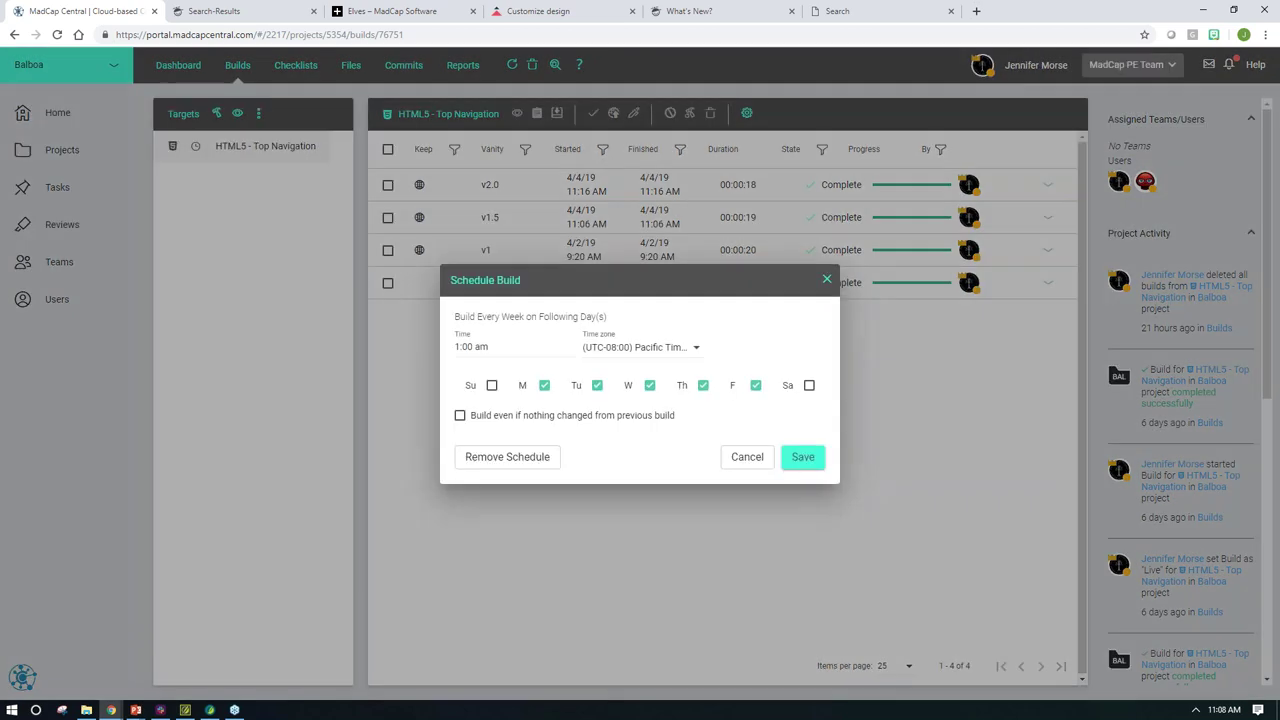
pyautogui.click(555, 348)
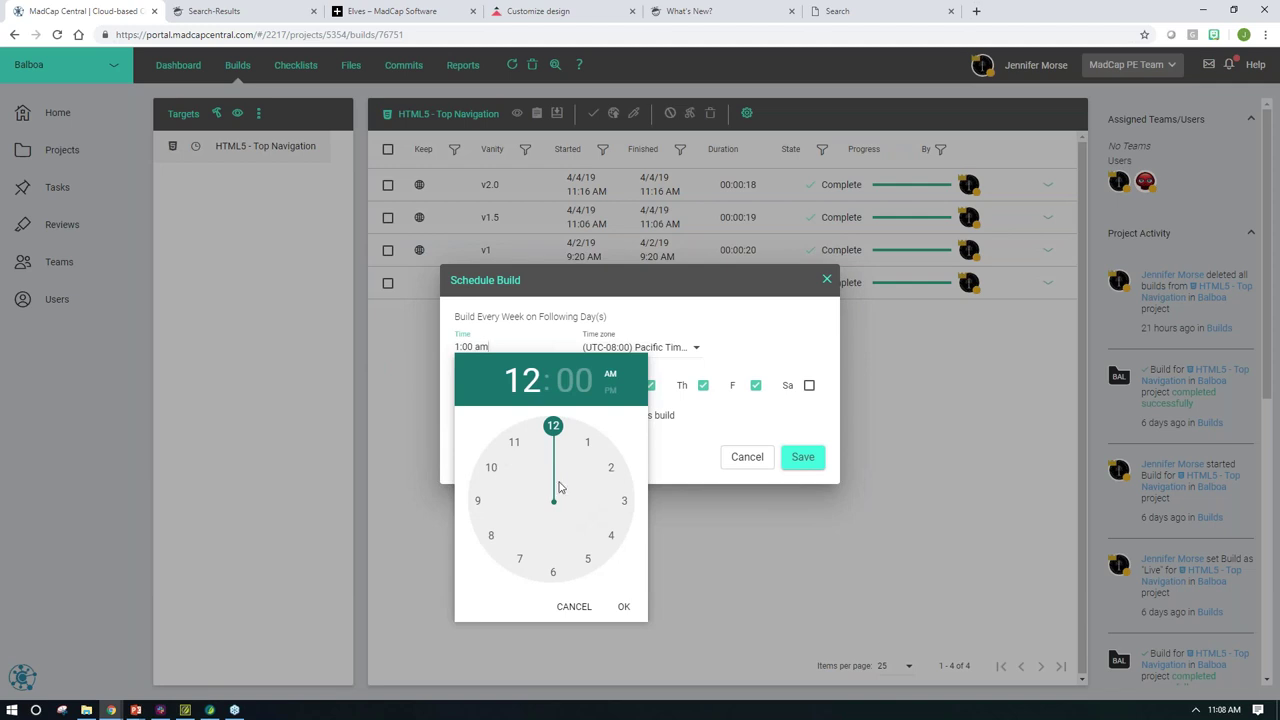
pyautogui.click(665, 444)
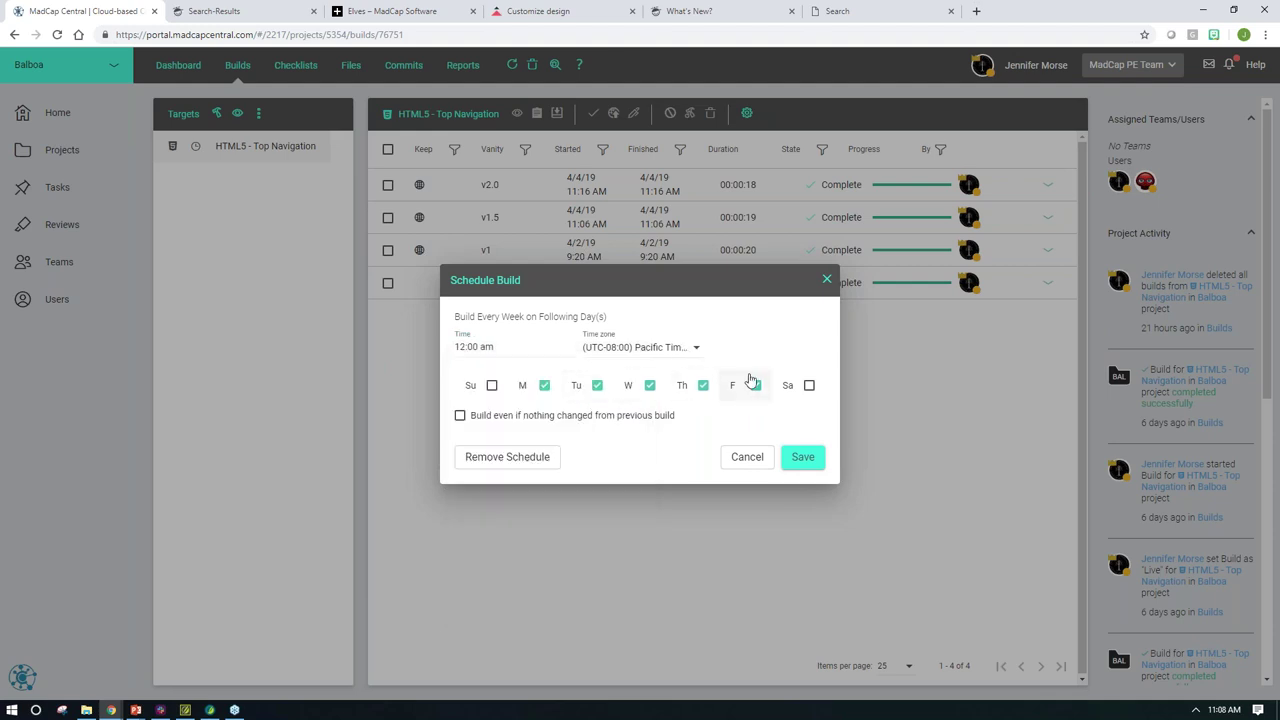
pyautogui.click(745, 458)
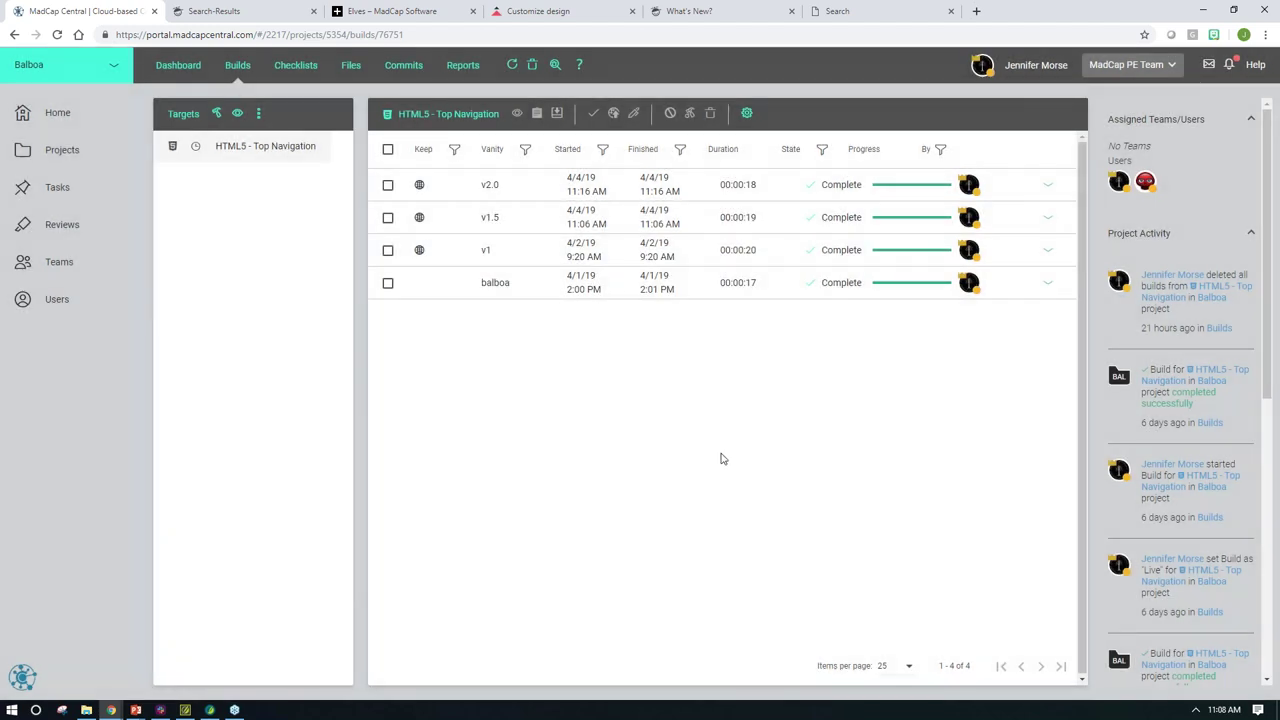
# Step: Return to the Home dashboard and reduce the browser zoom to 90%
pyautogui.click(89, 119)
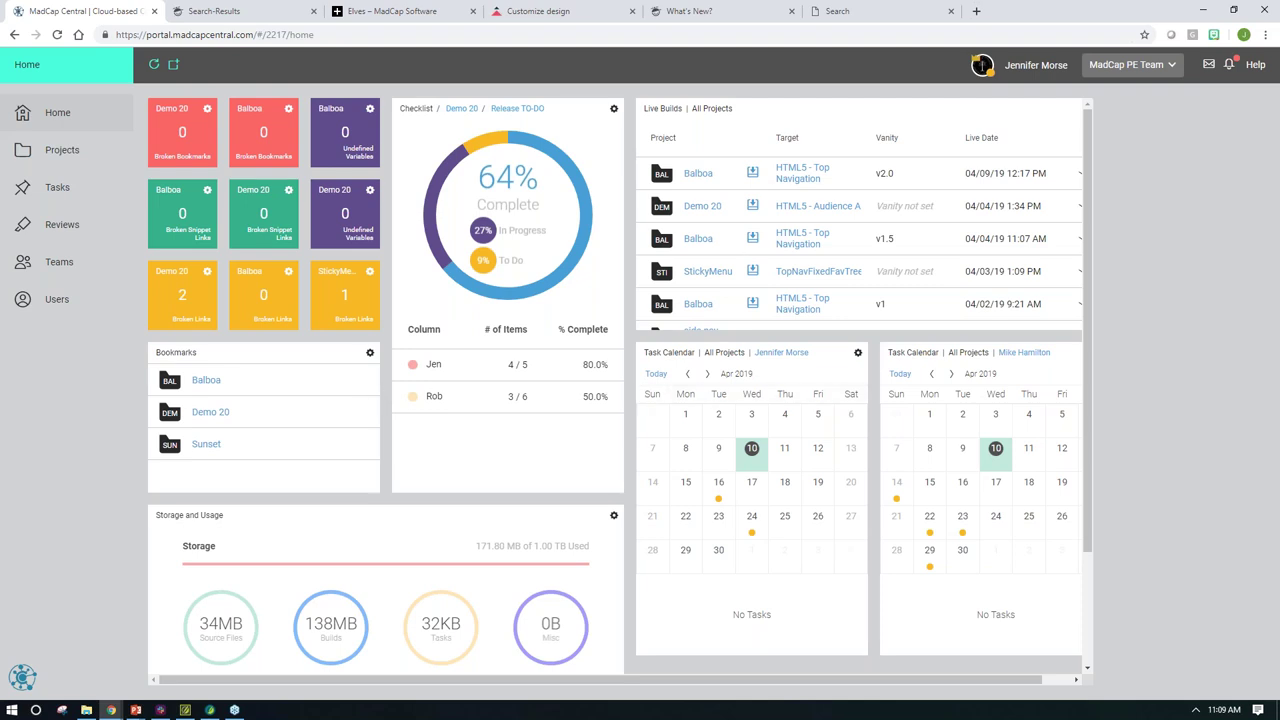
pyautogui.click(1265, 35)
pyautogui.click(1180, 162)
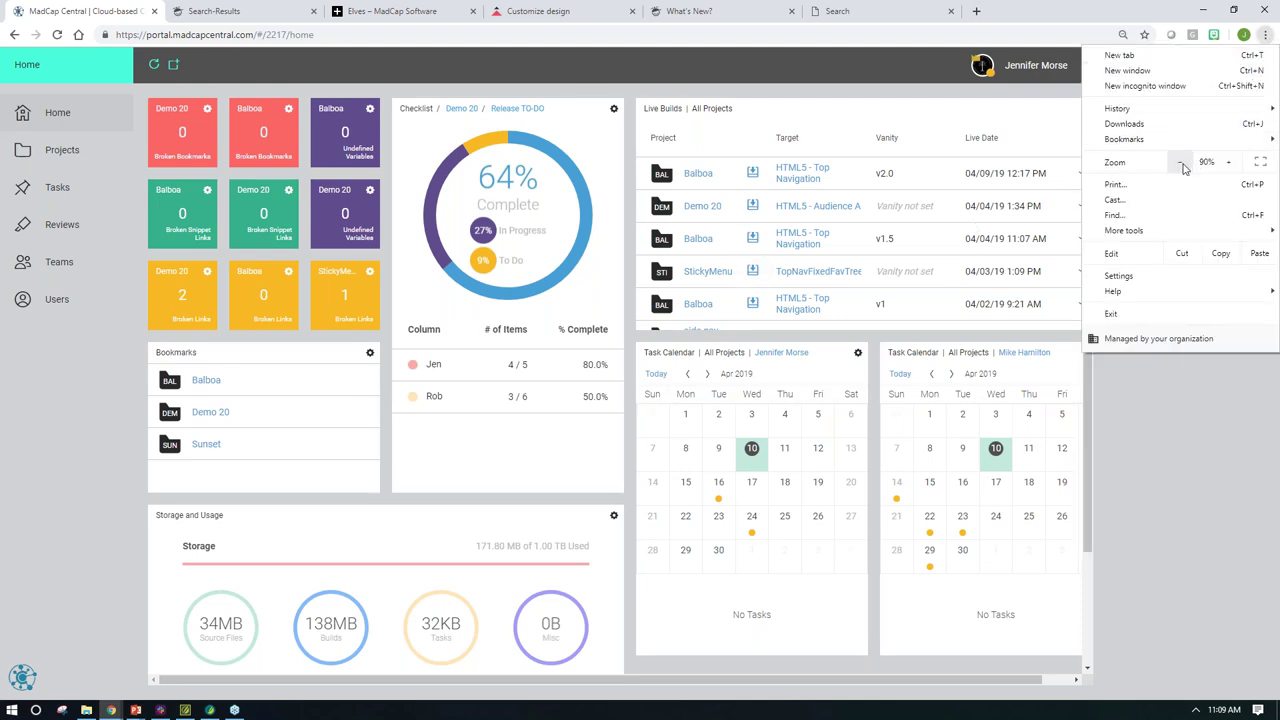
pyautogui.click(1100, 411)
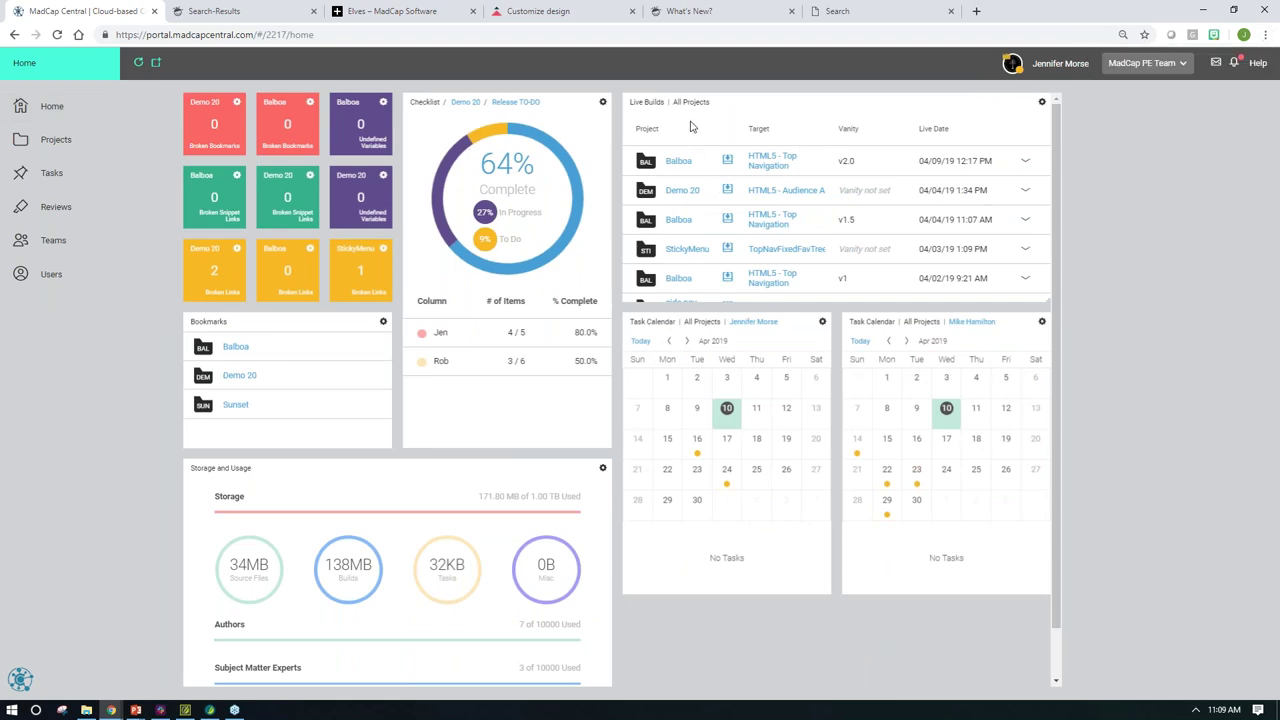
# Step: Examine the Balboa v2.0 live build's URL, and the project and checklist choices of the Checklist widget
pyautogui.click(1024, 165)
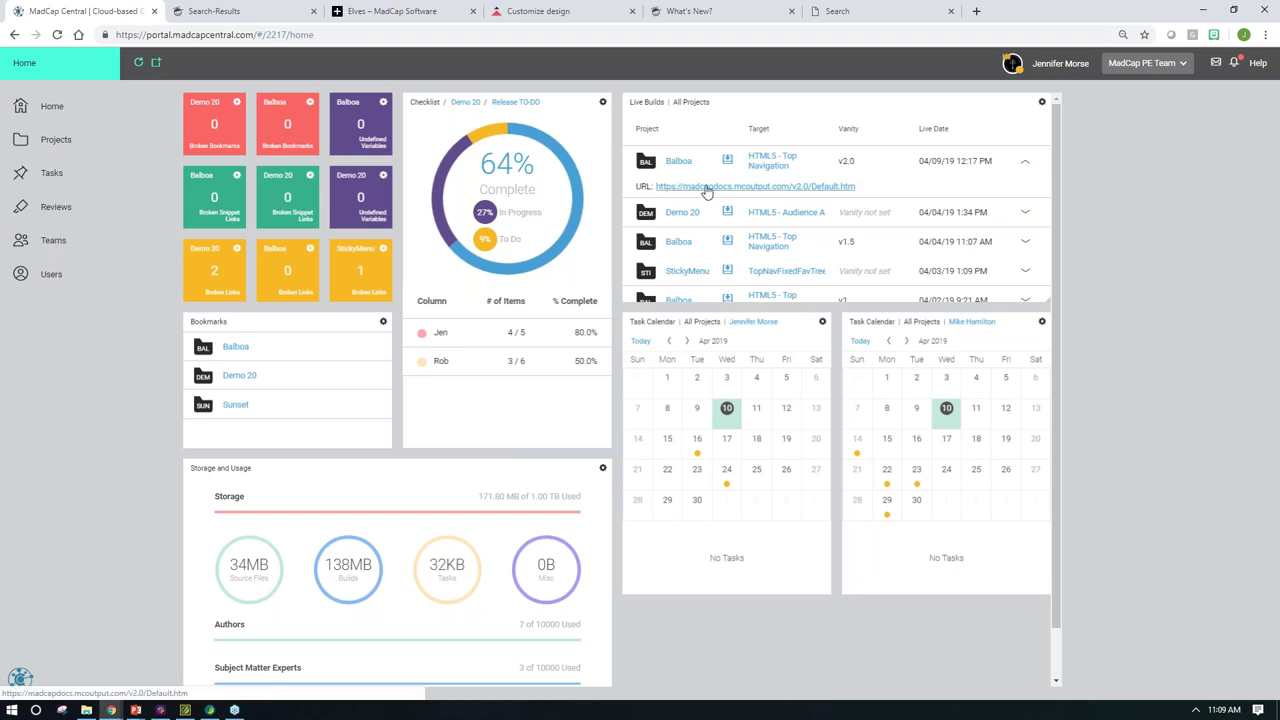
pyautogui.click(1024, 166)
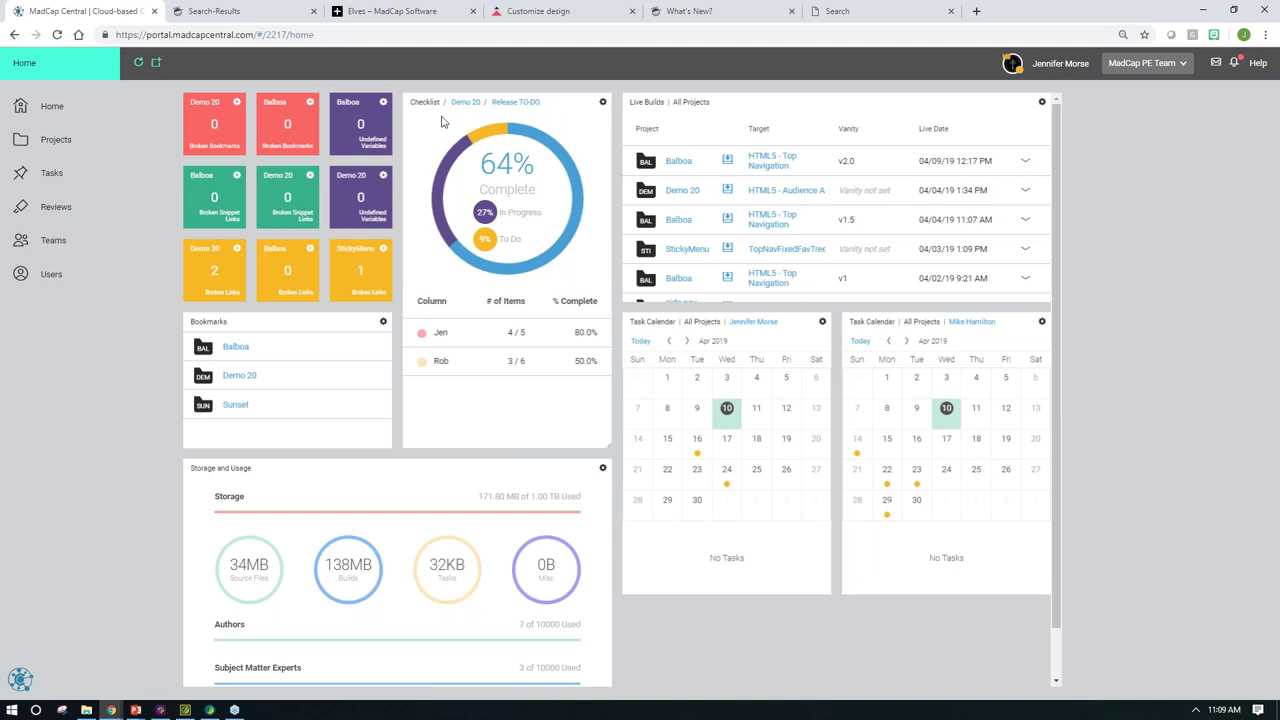
pyautogui.click(603, 104)
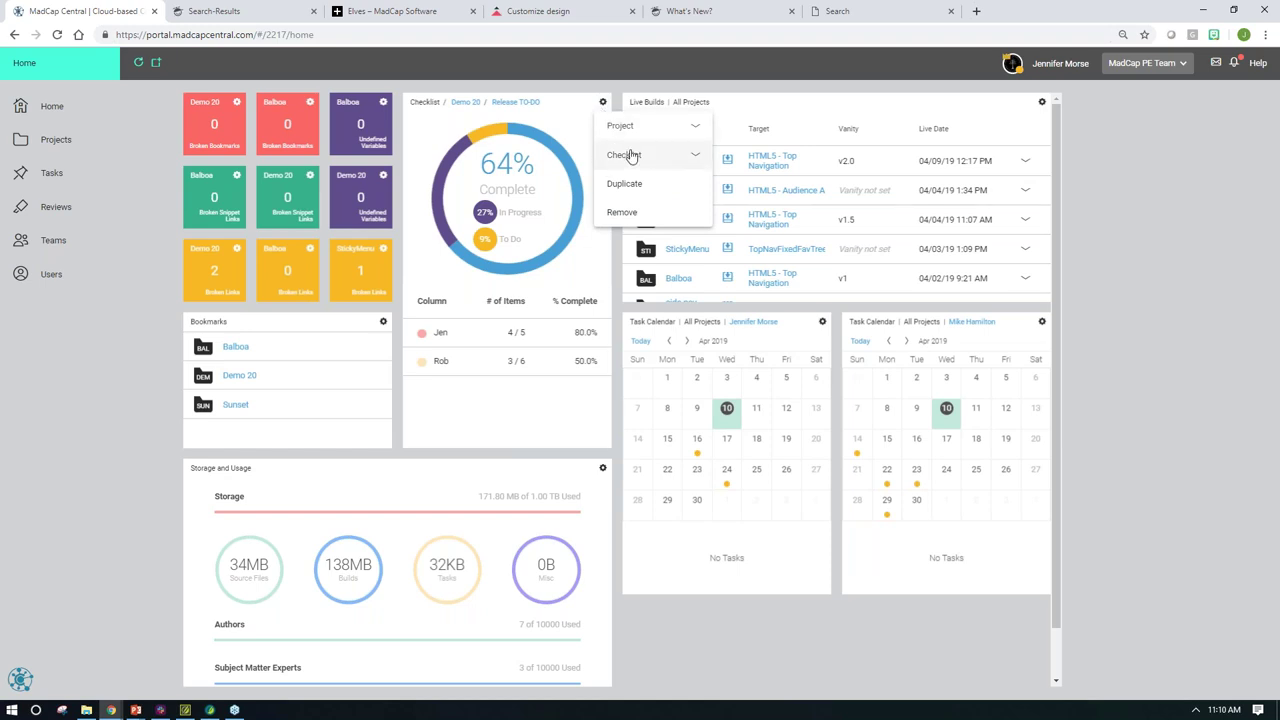
pyautogui.click(695, 126)
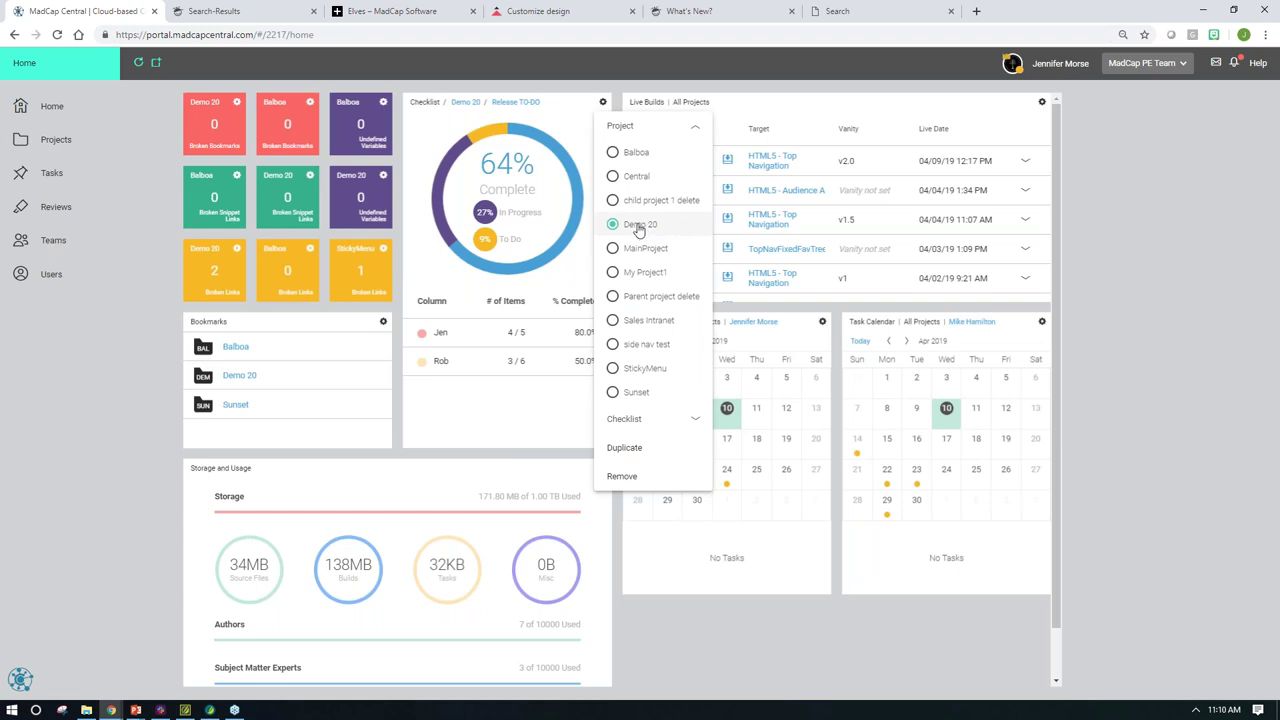
pyautogui.click(695, 418)
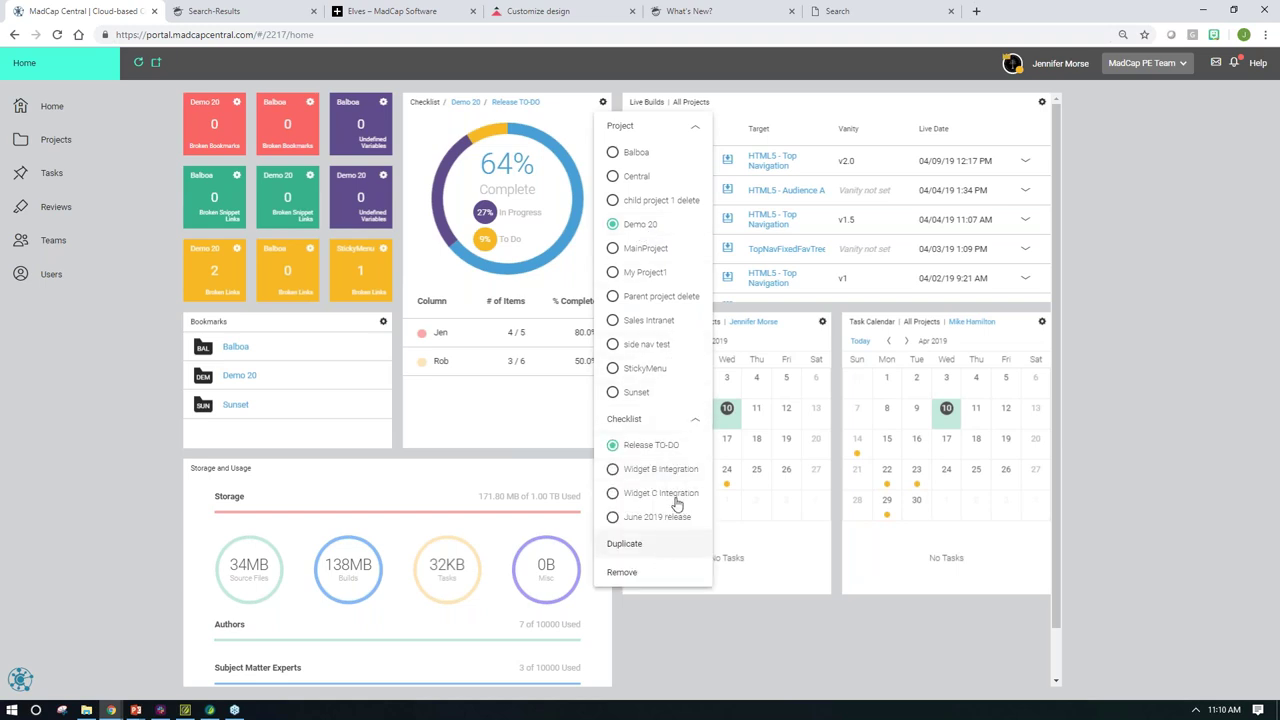
pyautogui.click(703, 425)
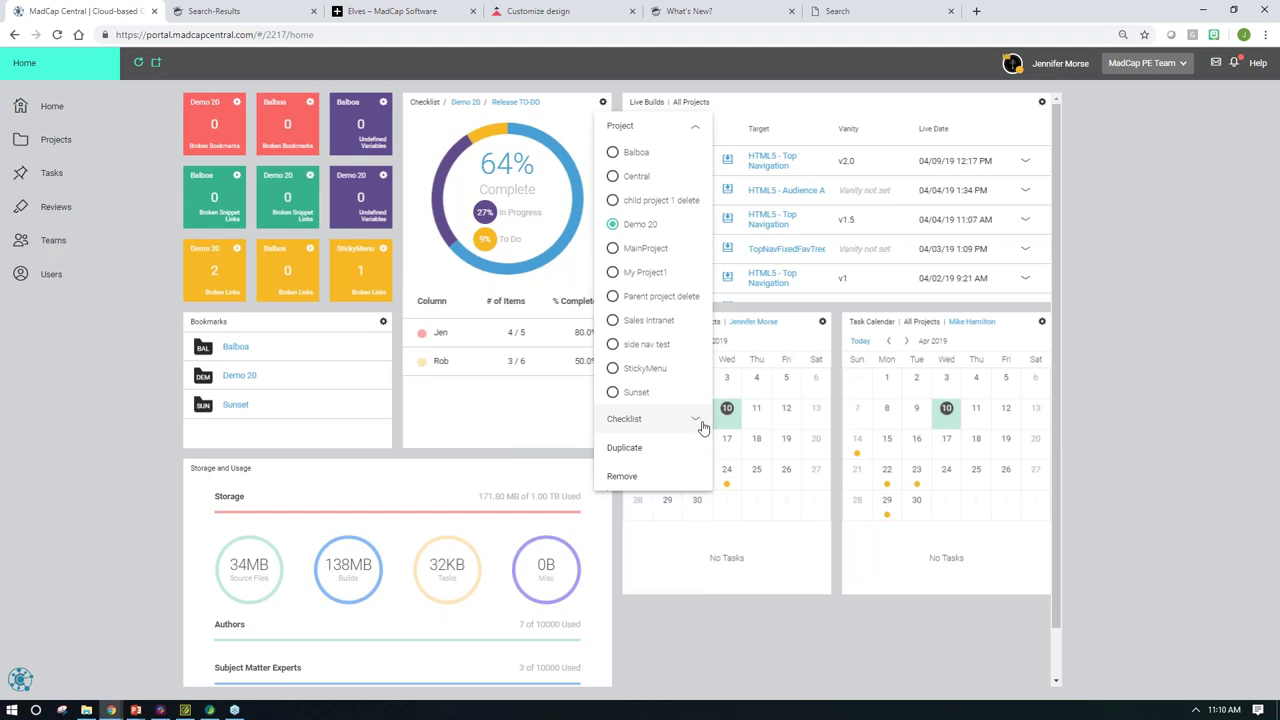
pyautogui.click(697, 128)
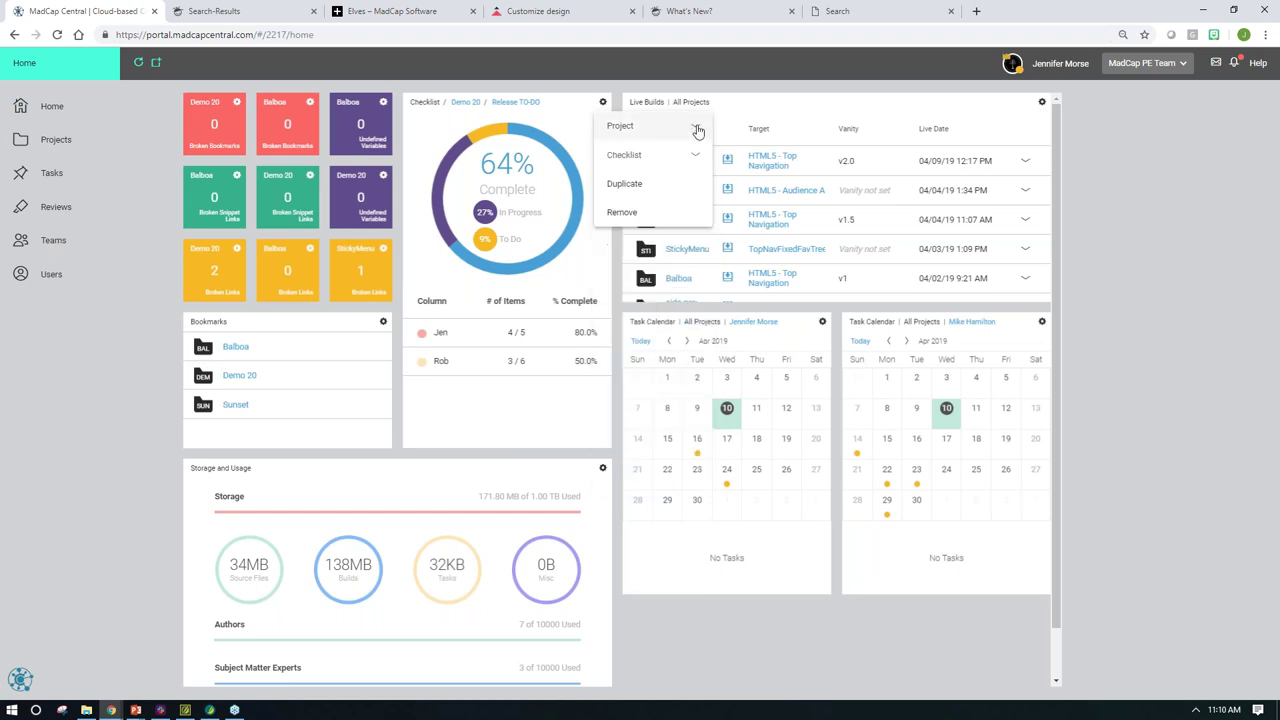
pyautogui.click(577, 139)
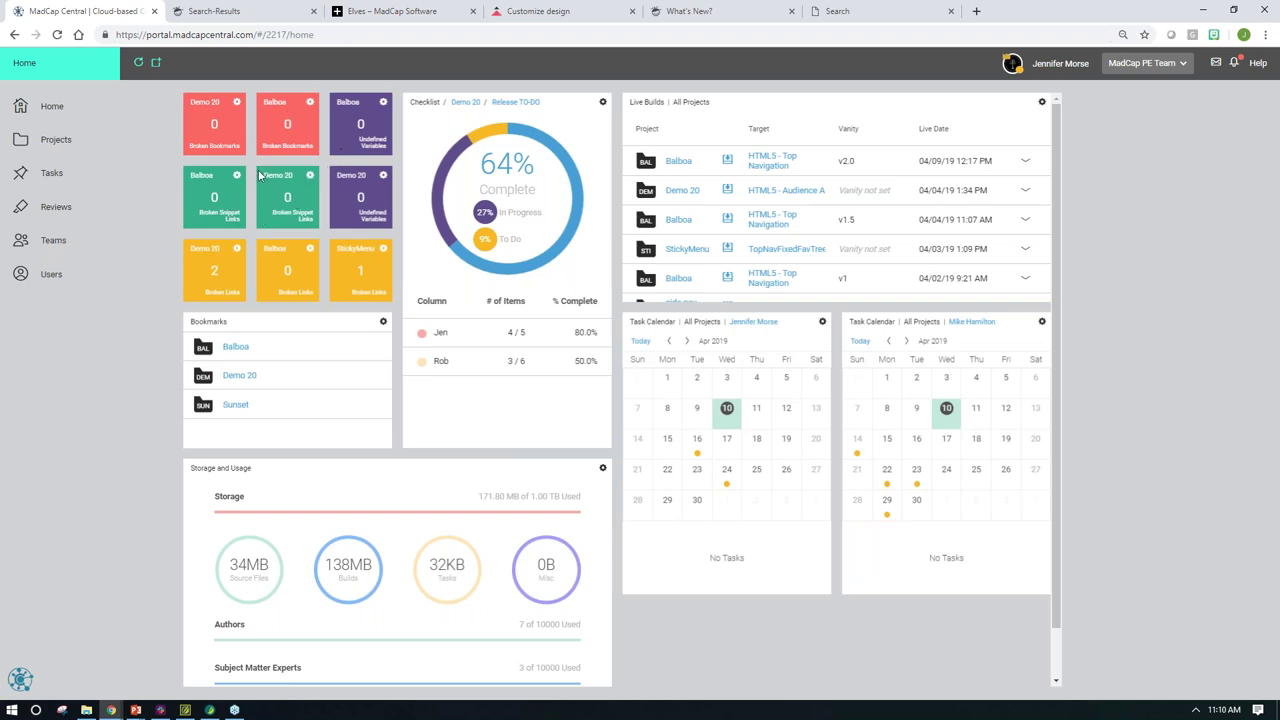
# Step: Show the Broken Links report of Demo 20 and examine the options for adding report widgets to dashboards
pyautogui.click(213, 276)
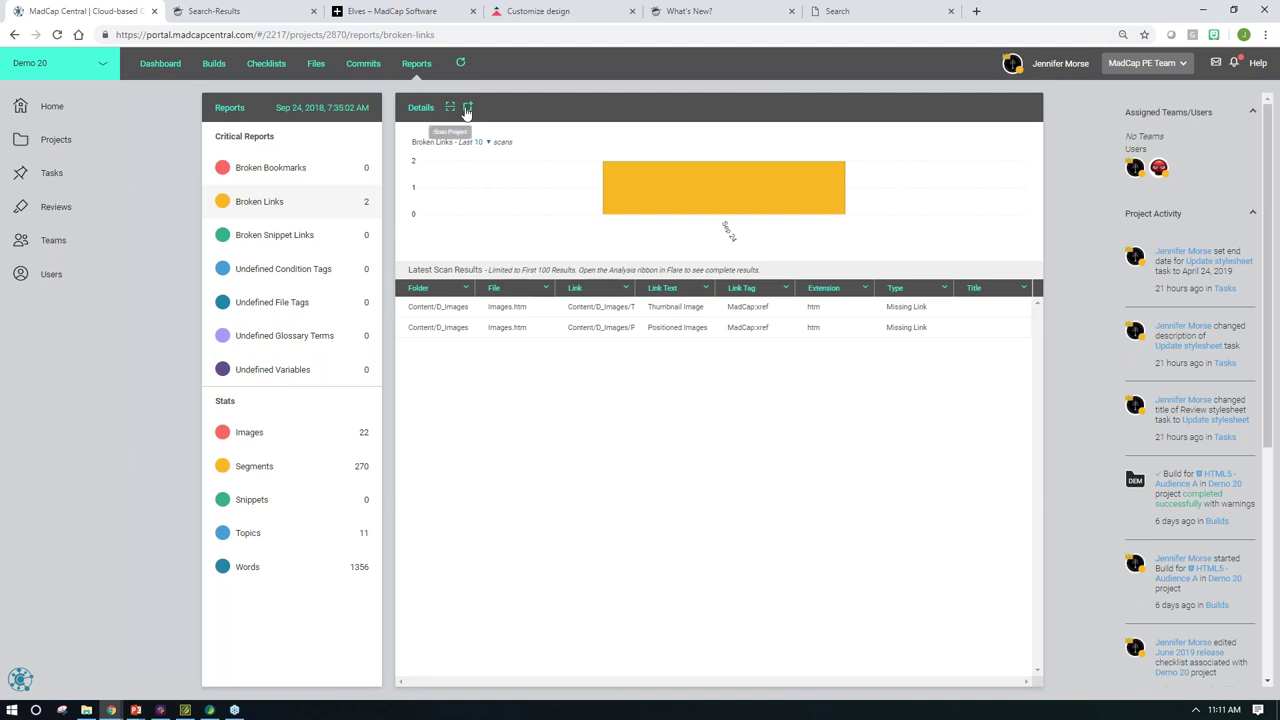
pyautogui.click(468, 107)
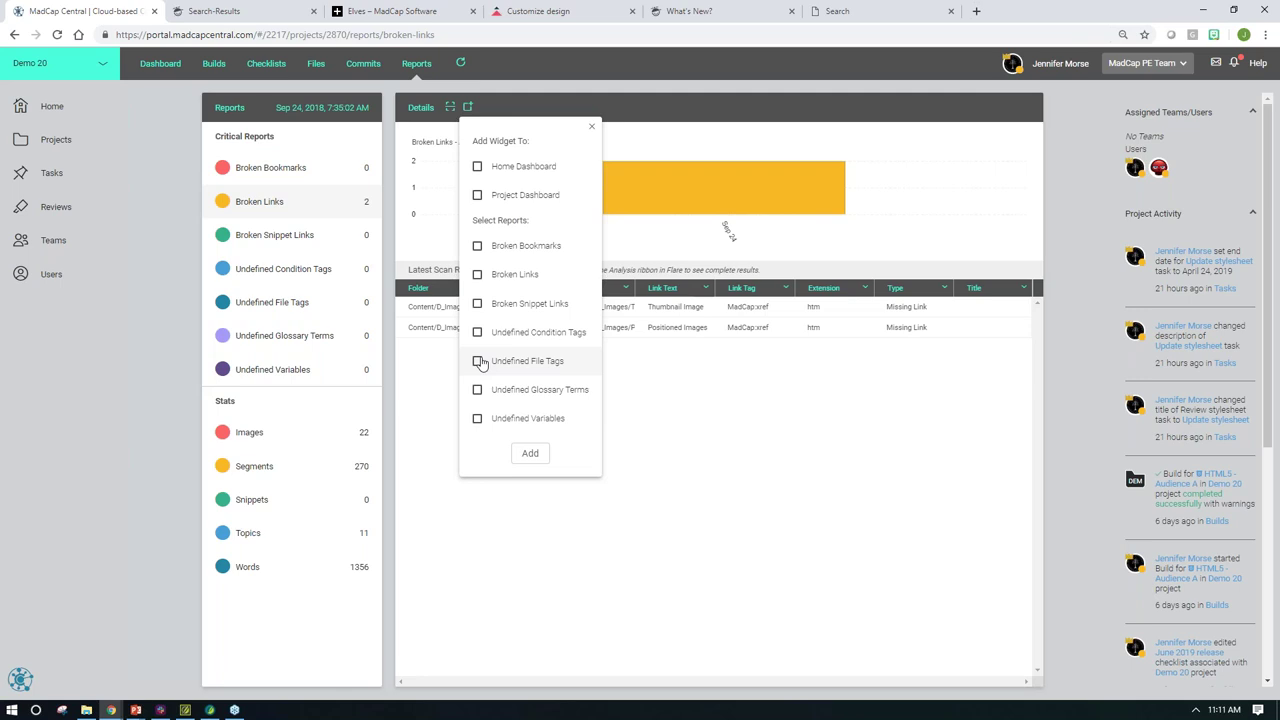
pyautogui.click(549, 511)
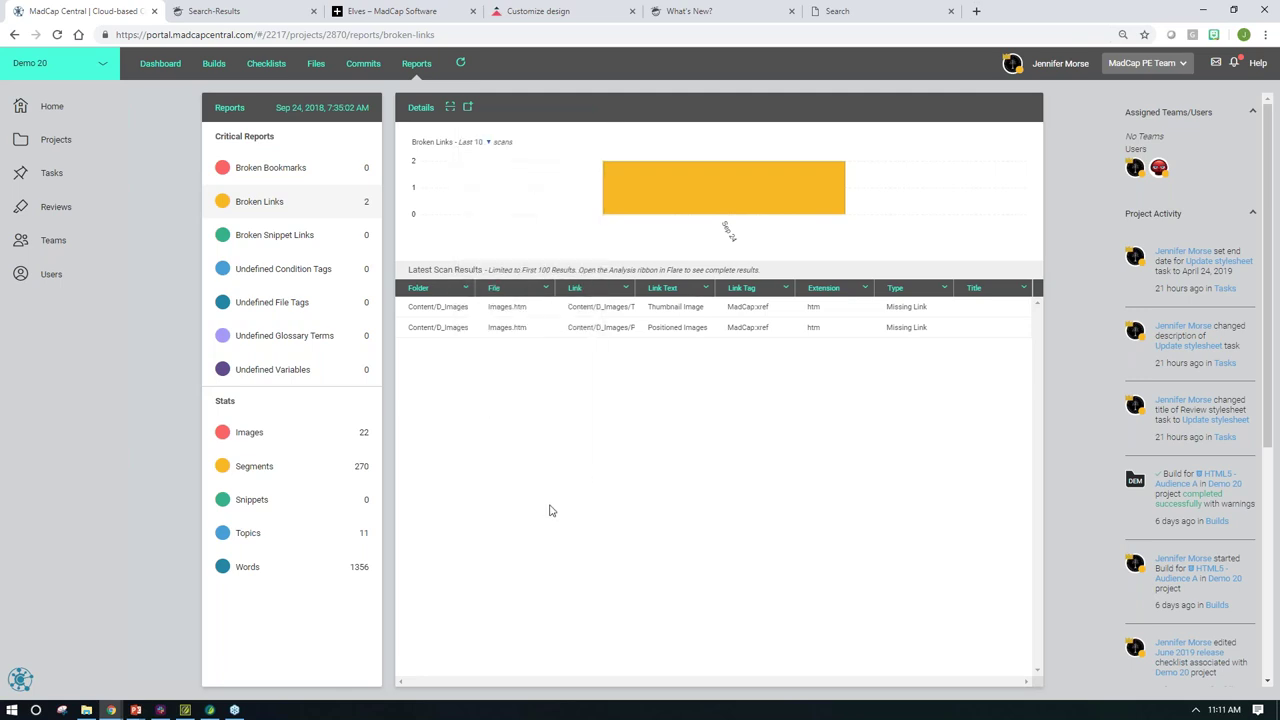
# Step: Return to the Home dashboard, view the Update stylesheet task due April 24, and close it without saving
pyautogui.click(46, 106)
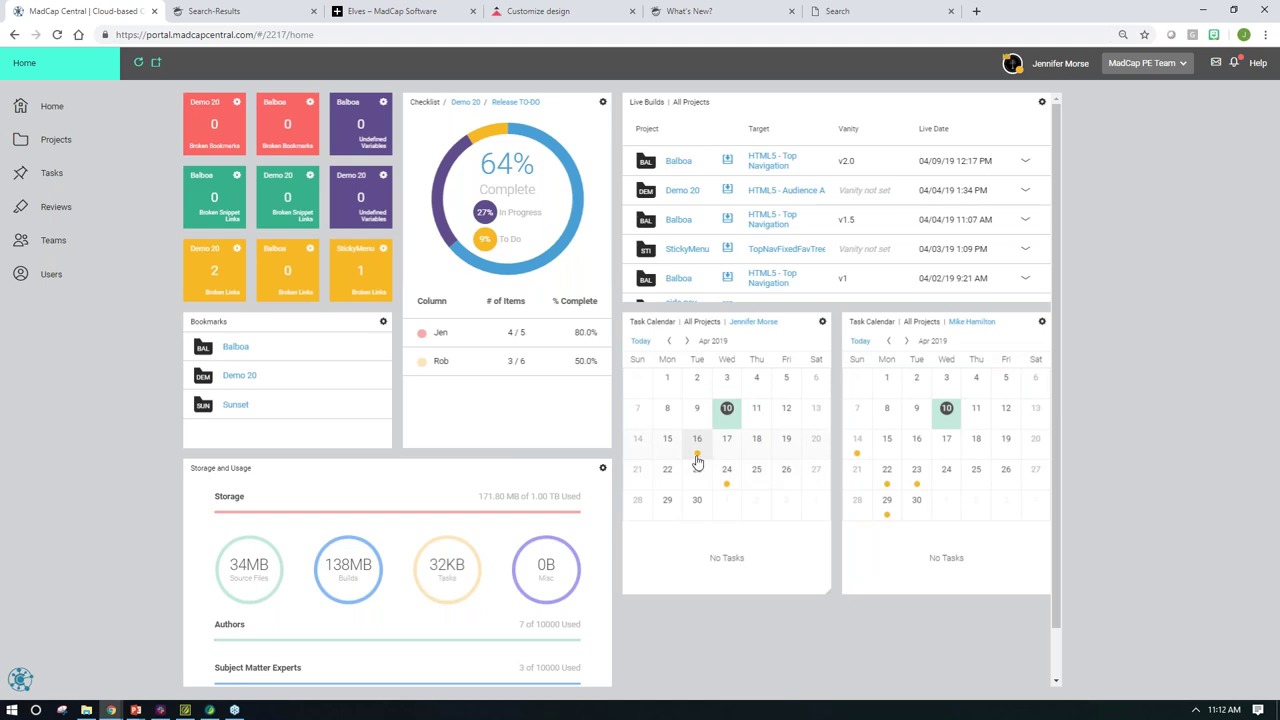
pyautogui.moveTo(698, 458)
pyautogui.click(726, 486)
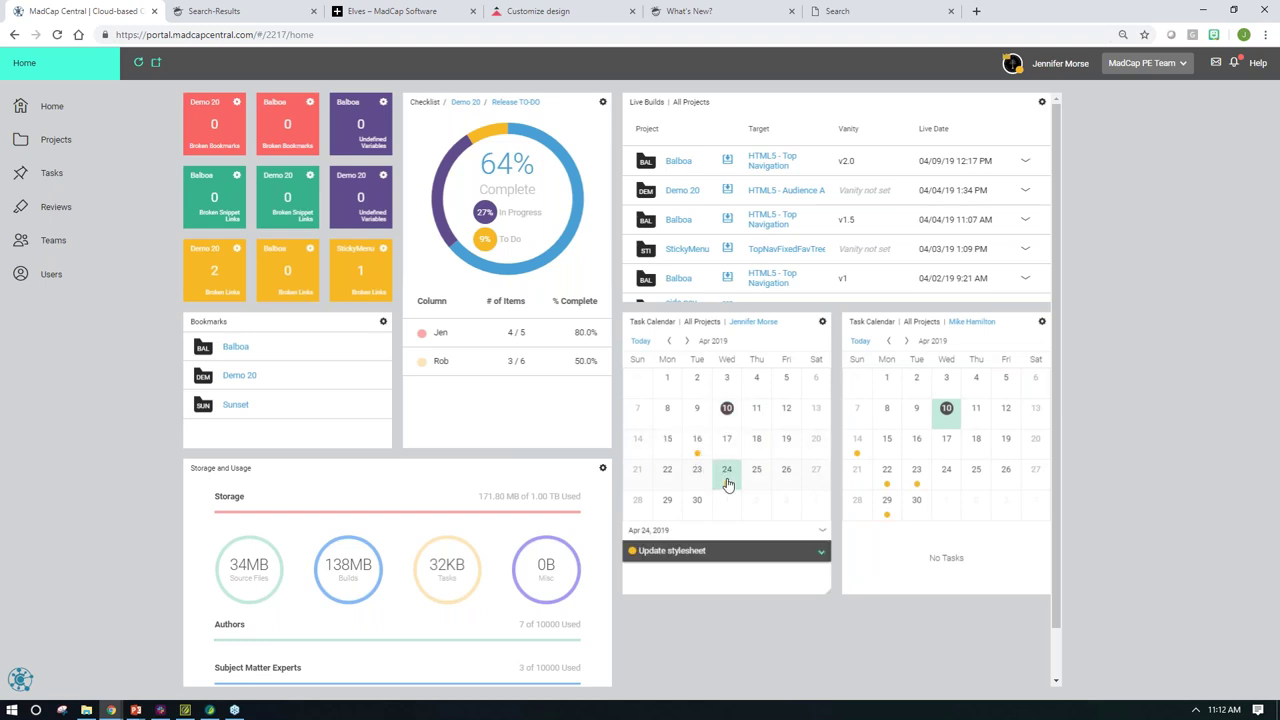
pyautogui.click(689, 553)
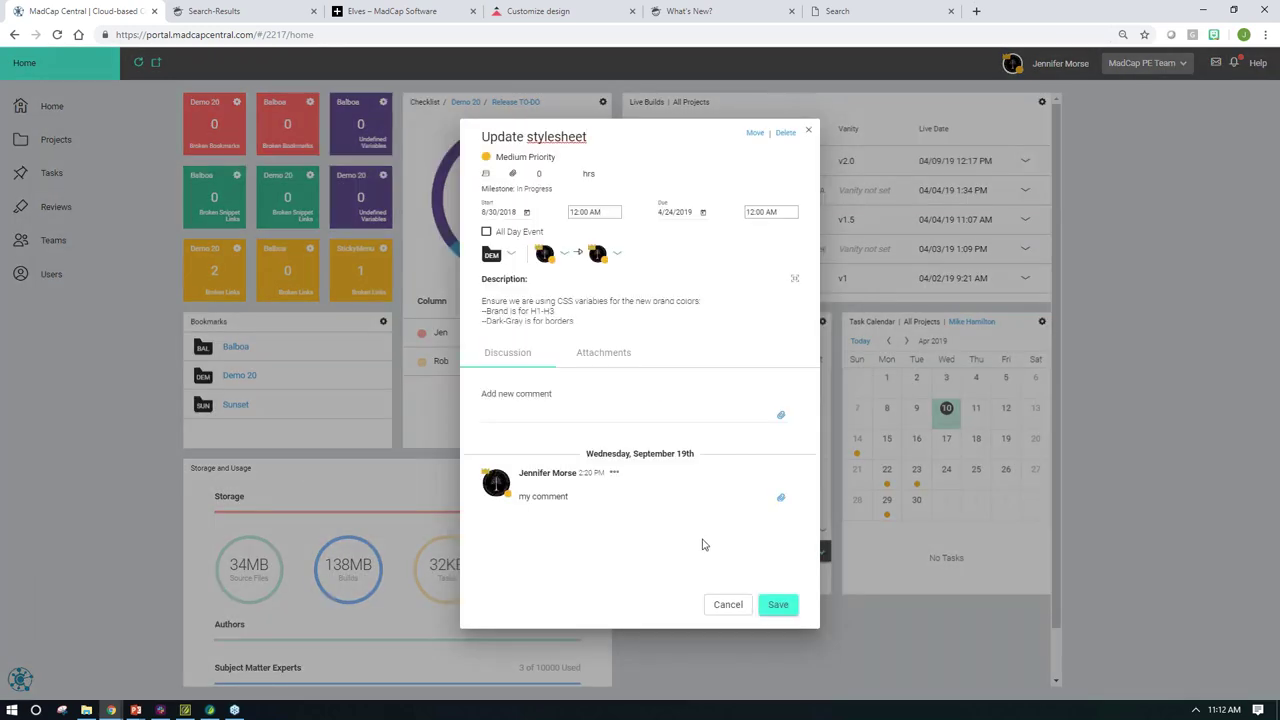
pyautogui.click(726, 605)
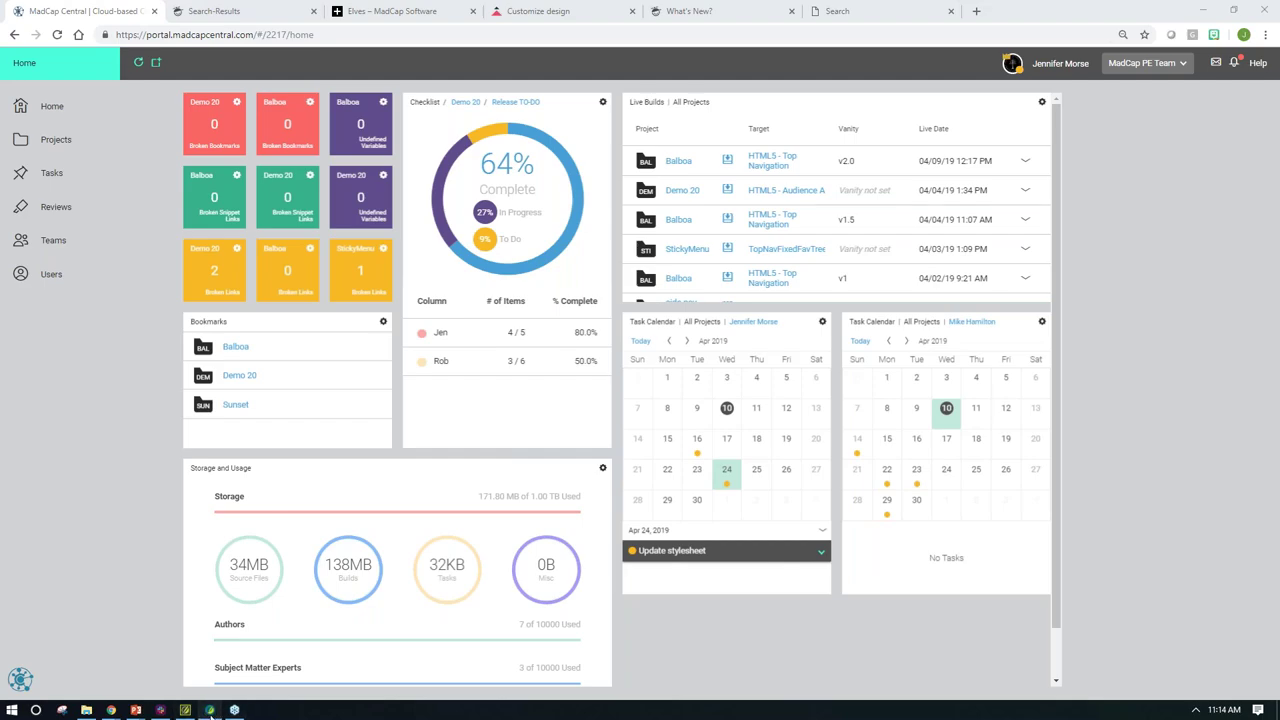
# Step: Switch to MadCap Flare and open Styles.css from the Stylesheets folder under Resources
pyautogui.click(210, 710)
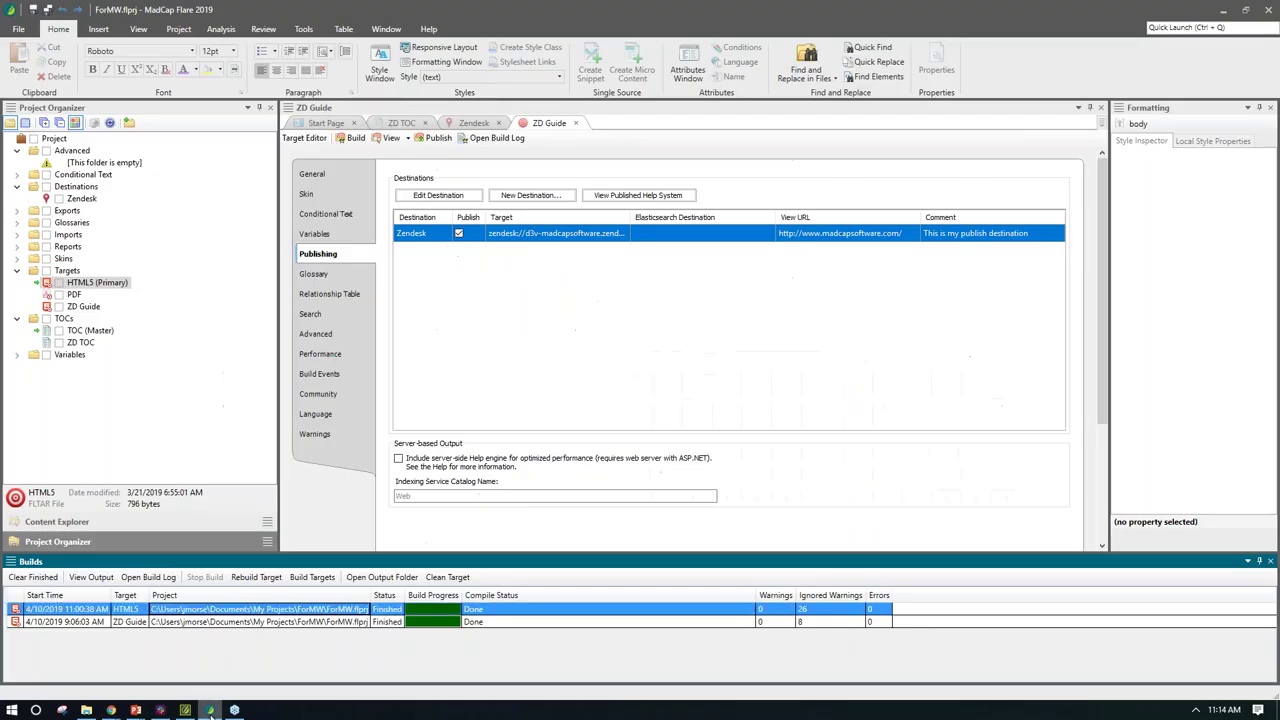
pyautogui.click(170, 522)
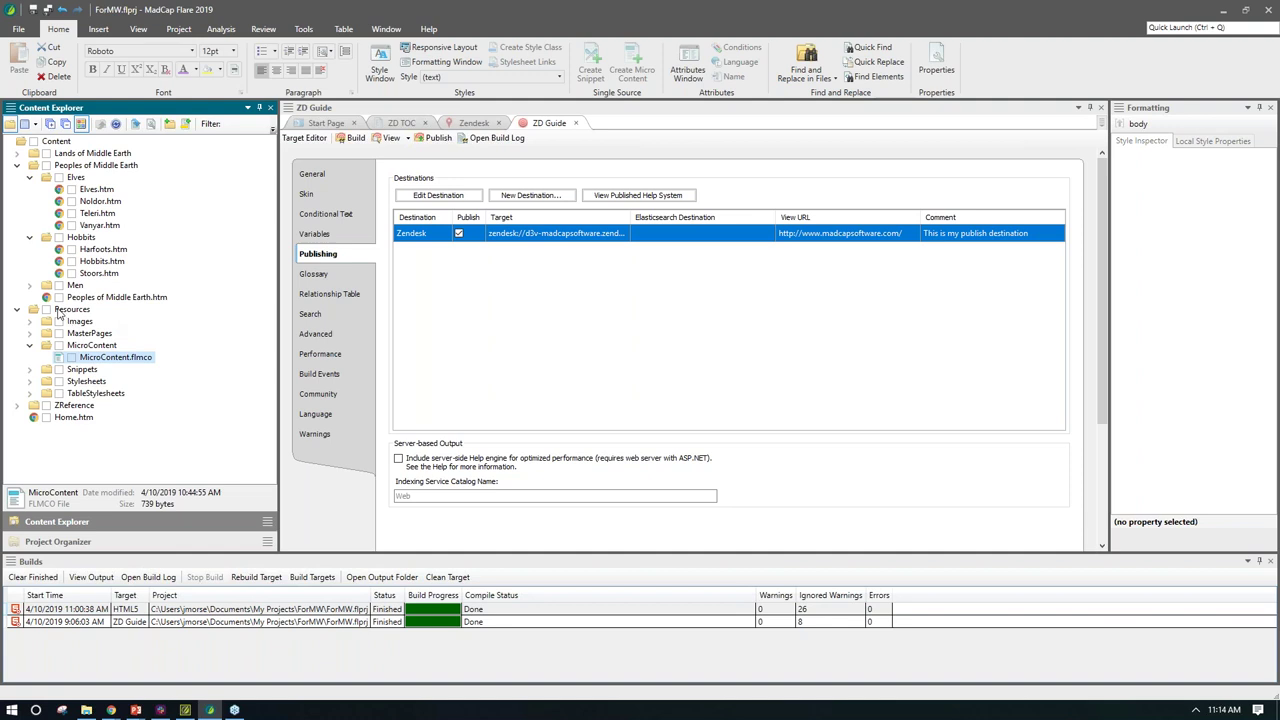
pyautogui.click(31, 346)
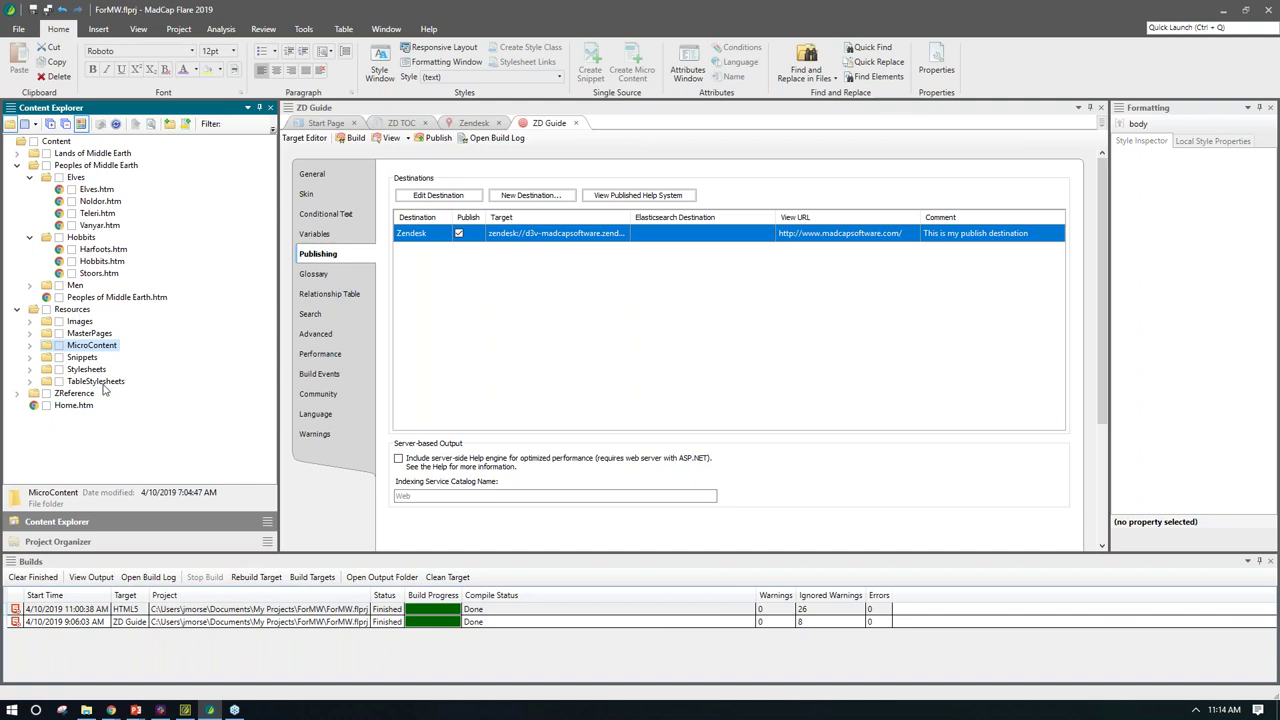
pyautogui.click(29, 358)
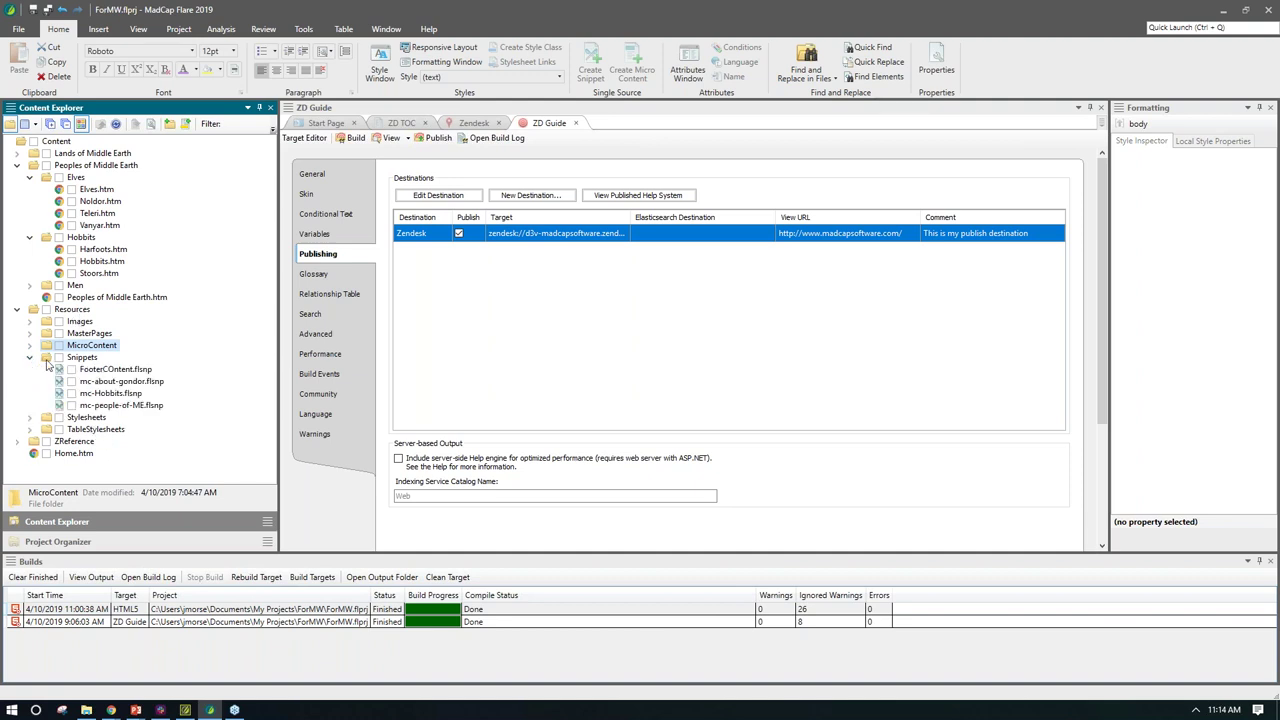
pyautogui.click(30, 360)
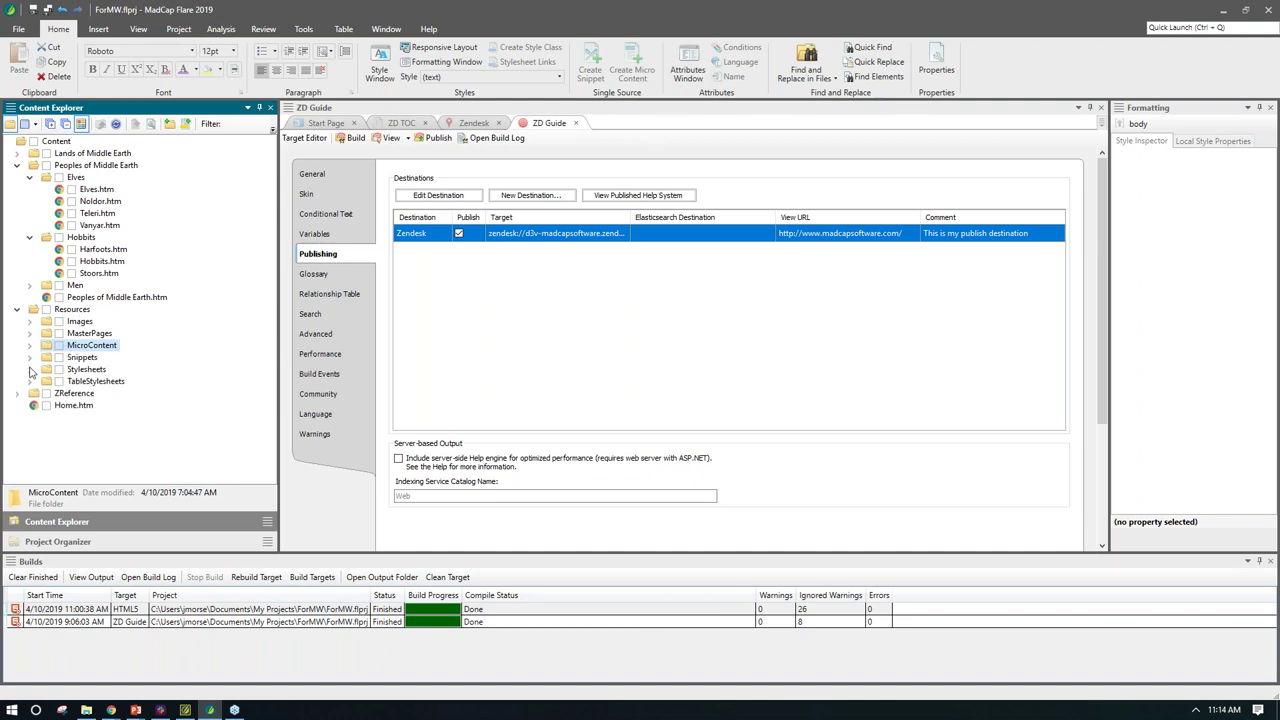
pyautogui.click(30, 370)
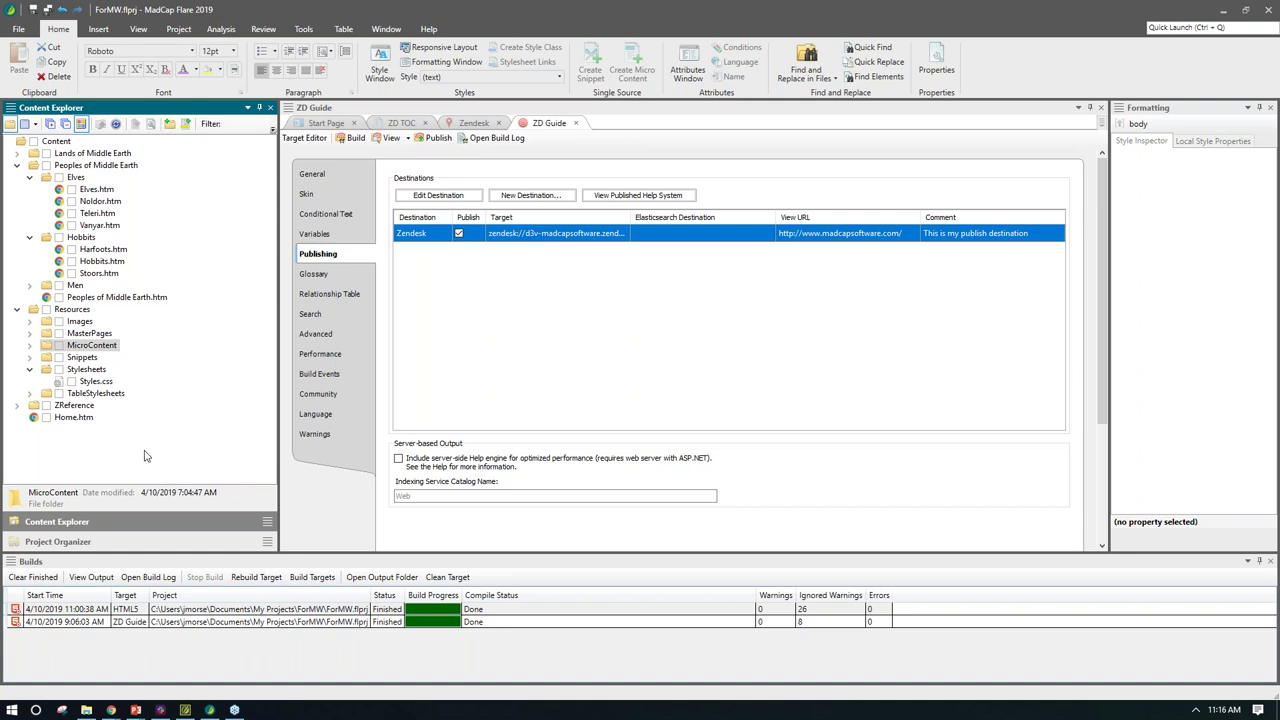
pyautogui.click(96, 383)
pyautogui.doubleClick(96, 383)
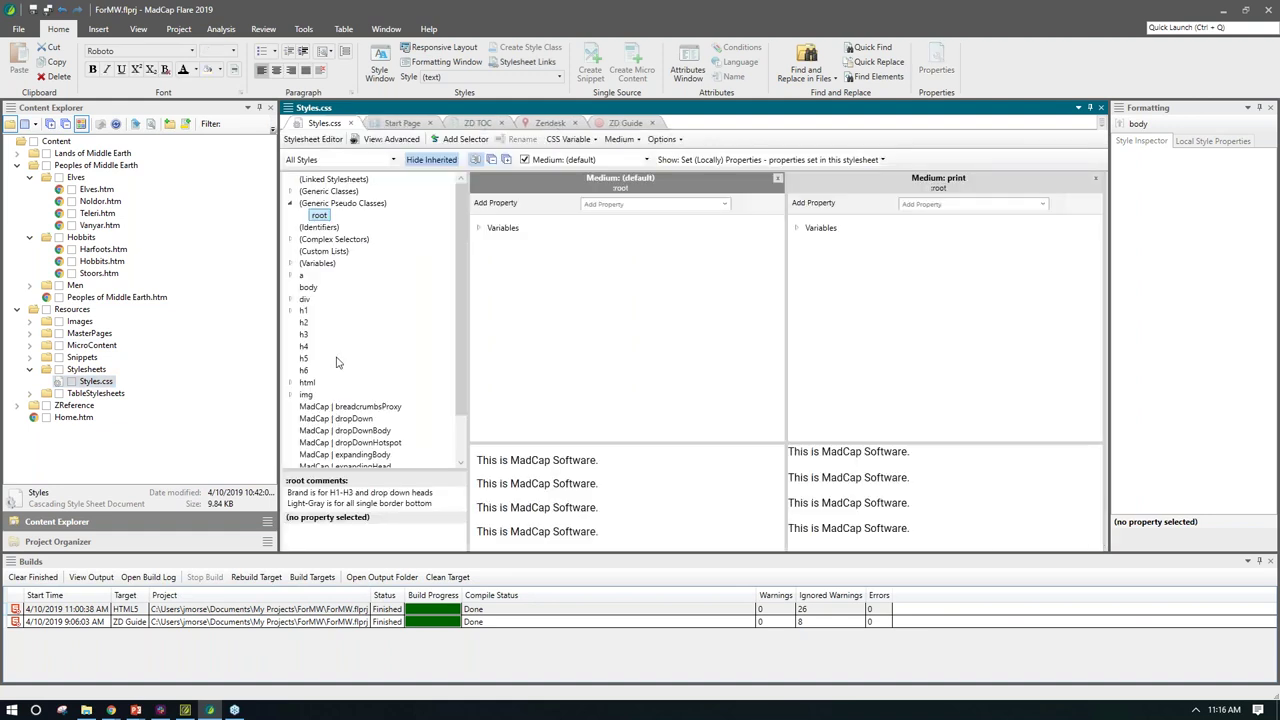
# Step: Show the CSS variables defined under :root for the default and print mediums
pyautogui.click(303, 314)
pyautogui.click(291, 264)
pyautogui.click(319, 276)
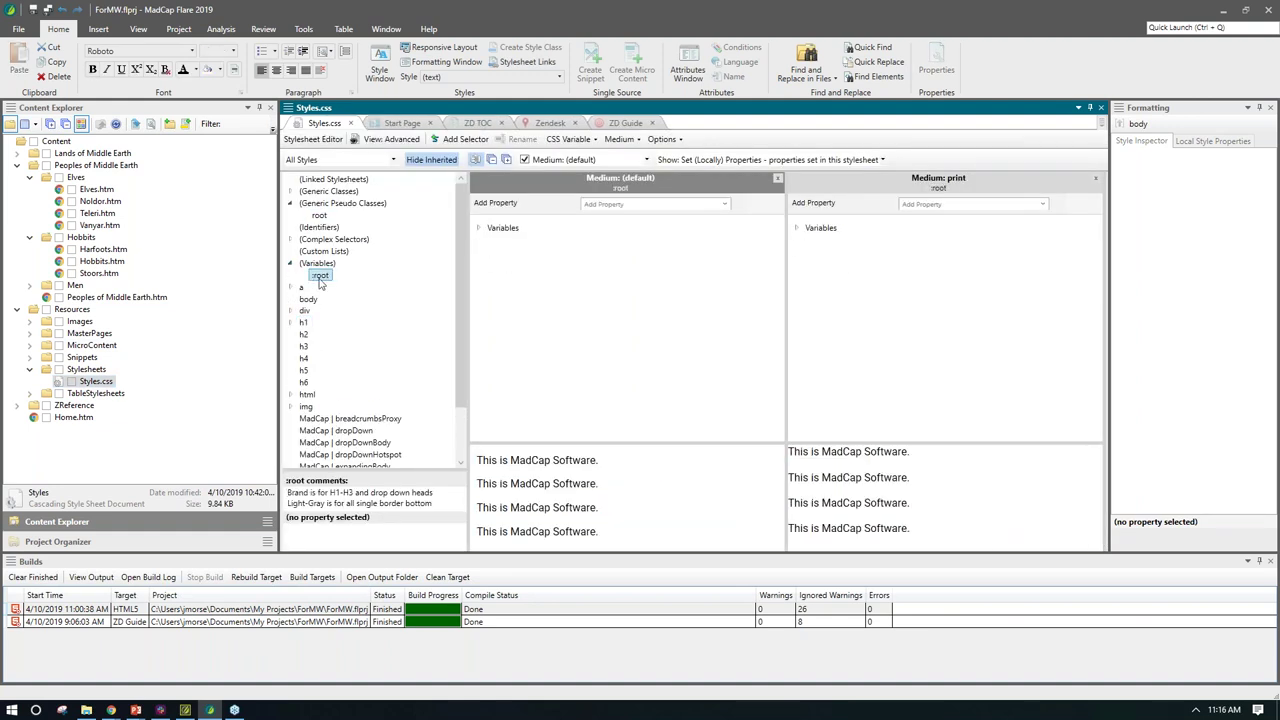
pyautogui.click(479, 228)
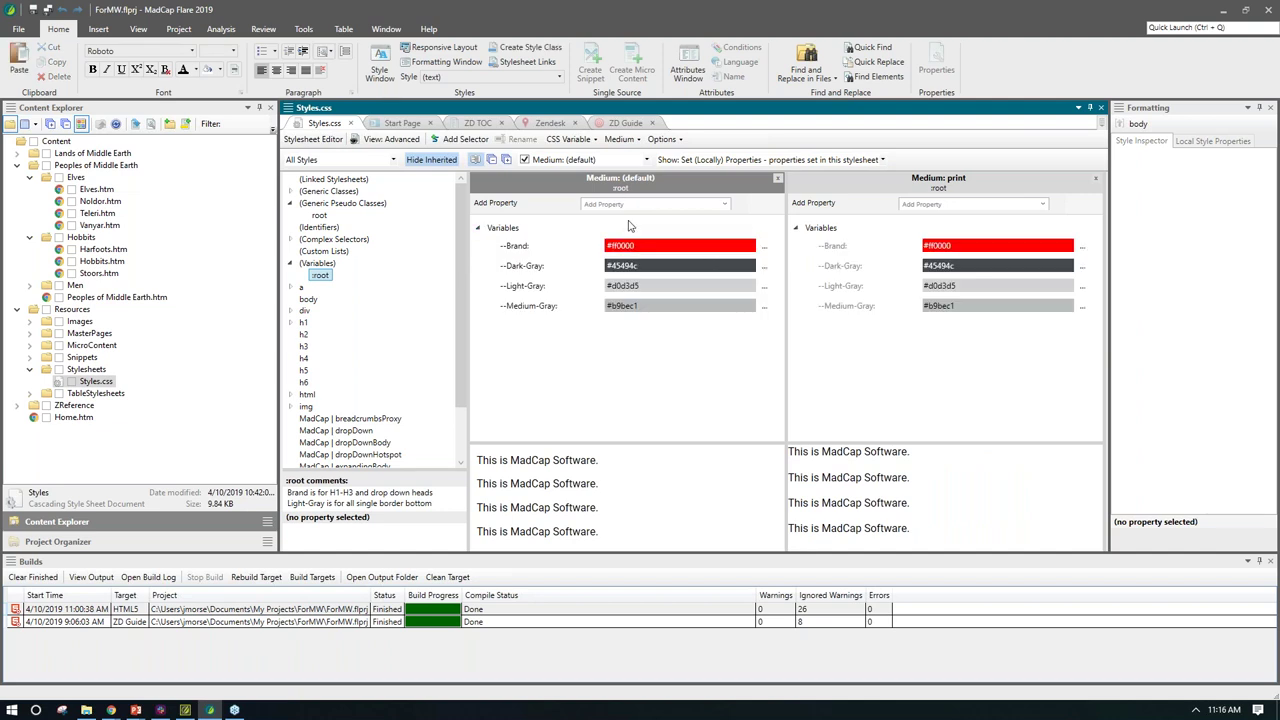
# Step: Set the --Brand CSS variable to #000000 for the print medium
pyautogui.click(1082, 246)
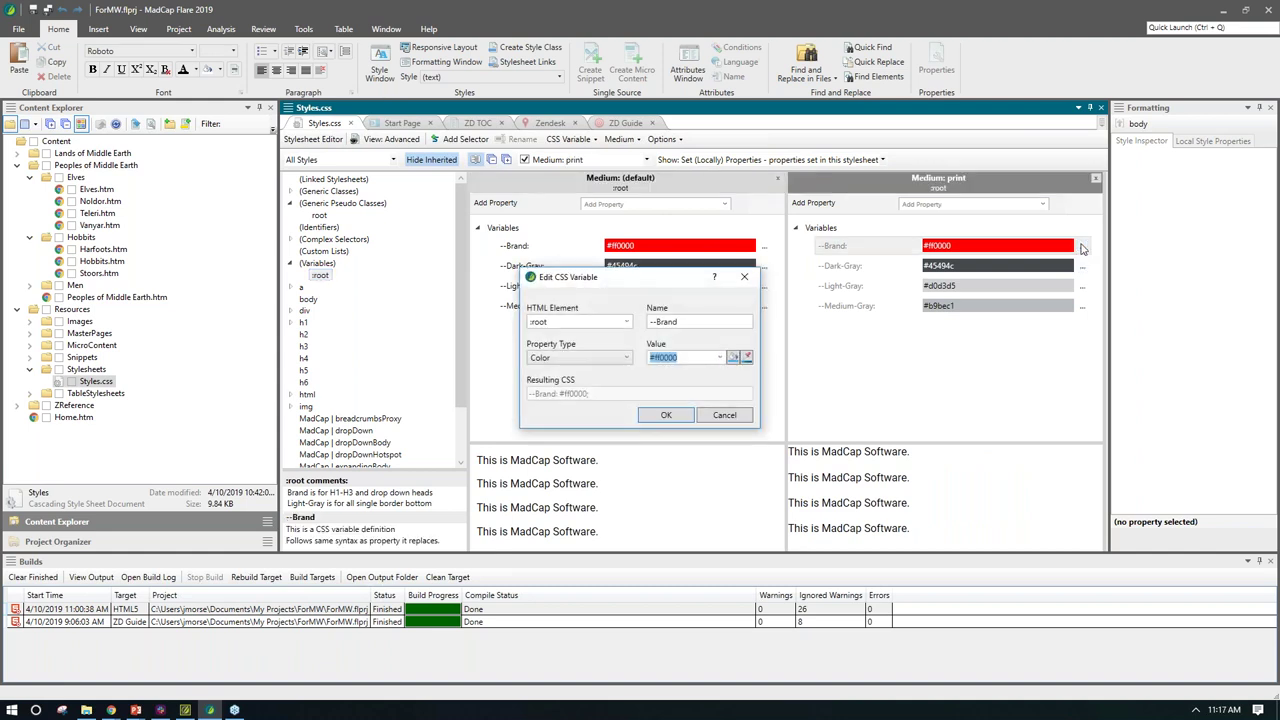
pyautogui.click(720, 357)
pyautogui.click(655, 377)
pyautogui.click(660, 416)
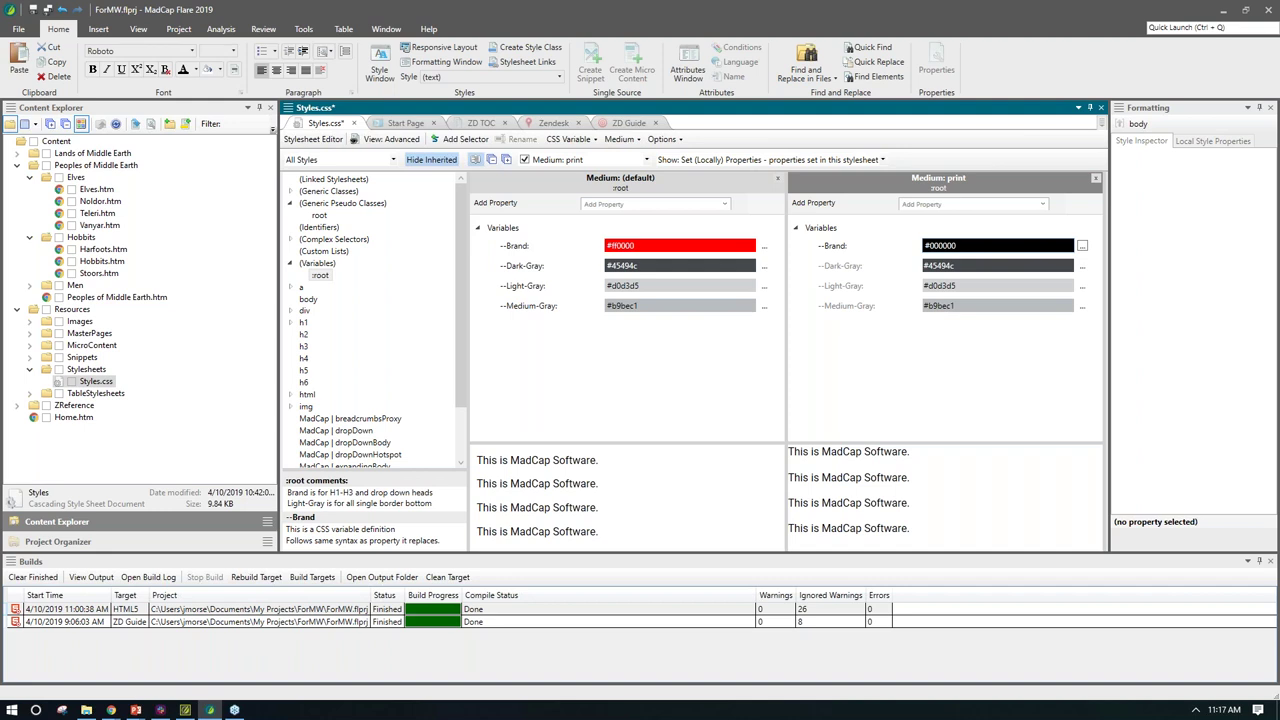
# Step: Show the mediums available in the stylesheet and close the list without changing the selection
pyautogui.click(637, 140)
pyautogui.click(625, 160)
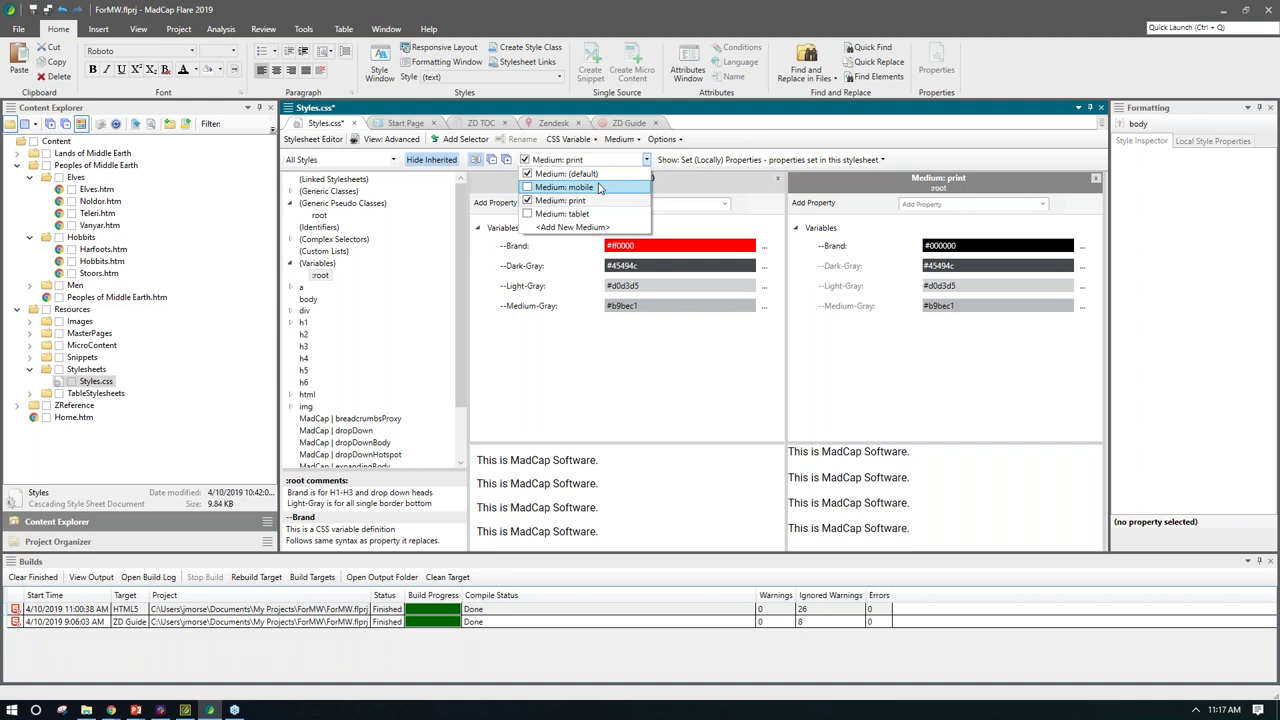
pyautogui.click(1178, 403)
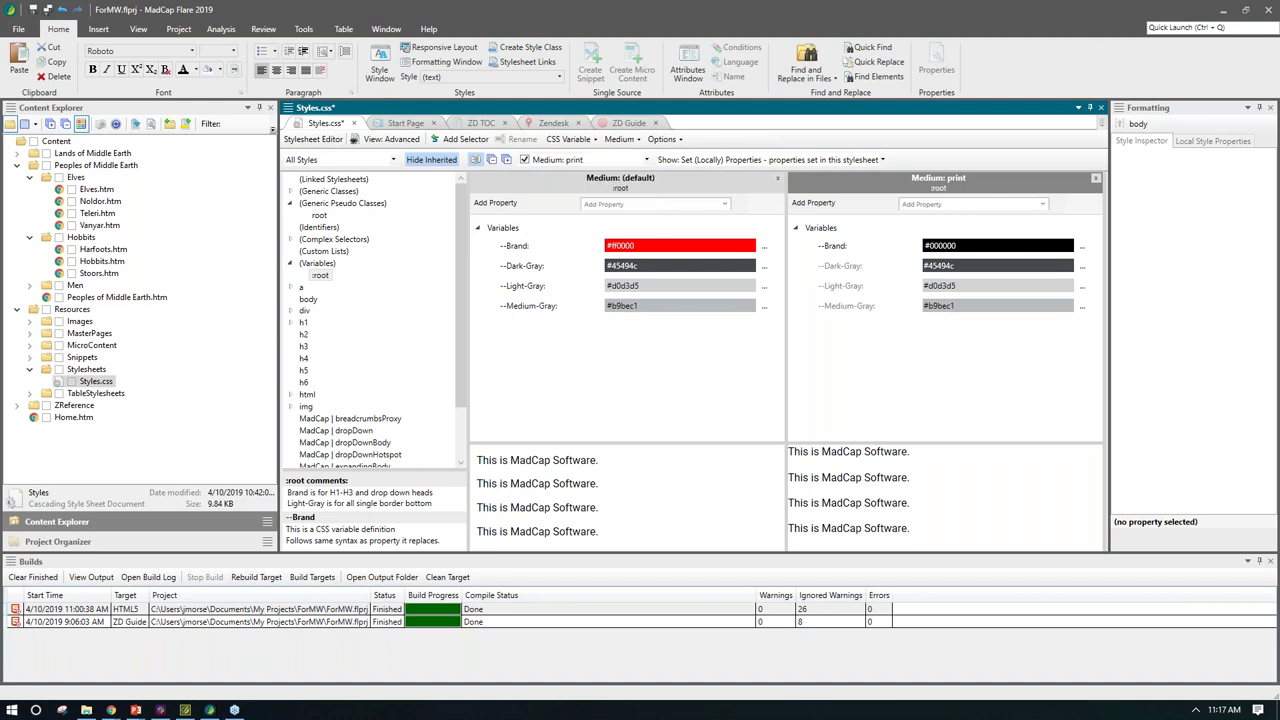